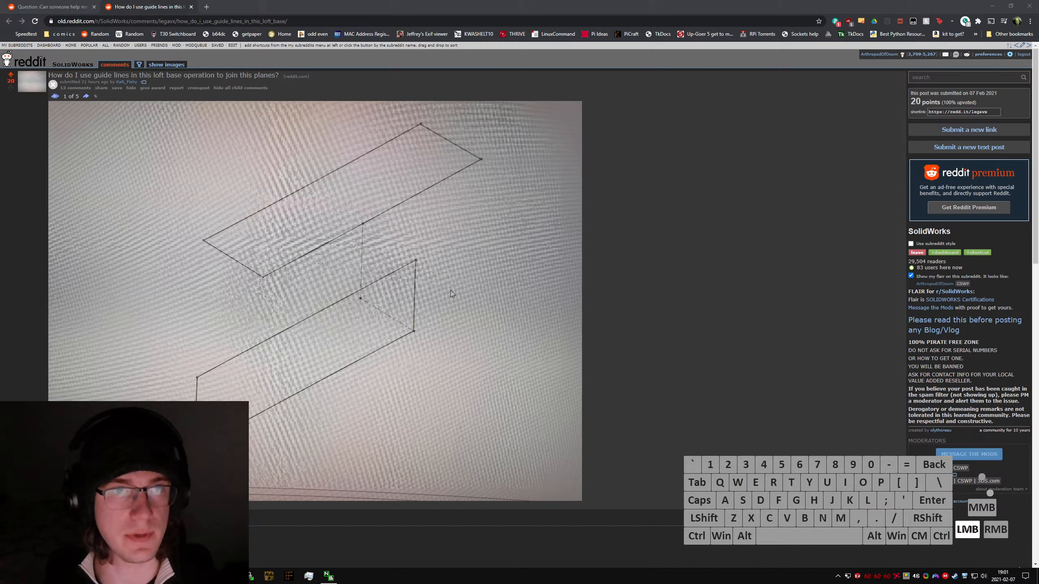
pyautogui.click(452, 294)
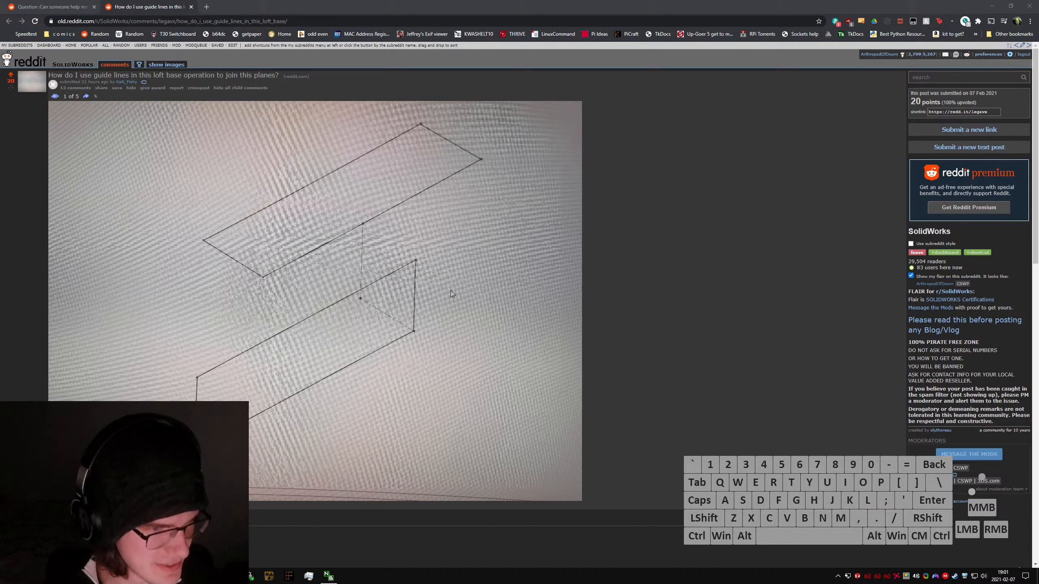
pyautogui.click(451, 294)
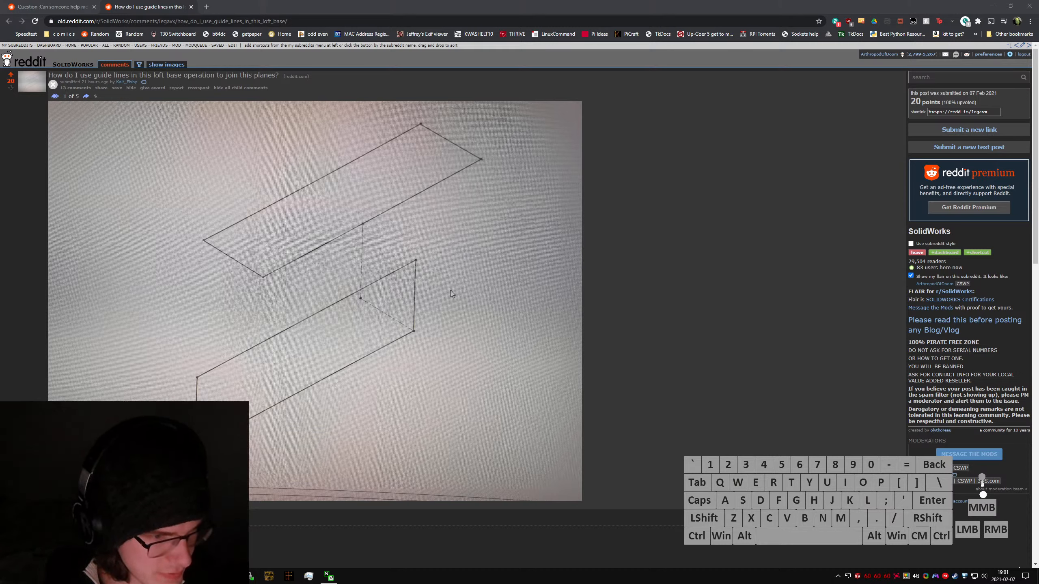
pyautogui.click(451, 293)
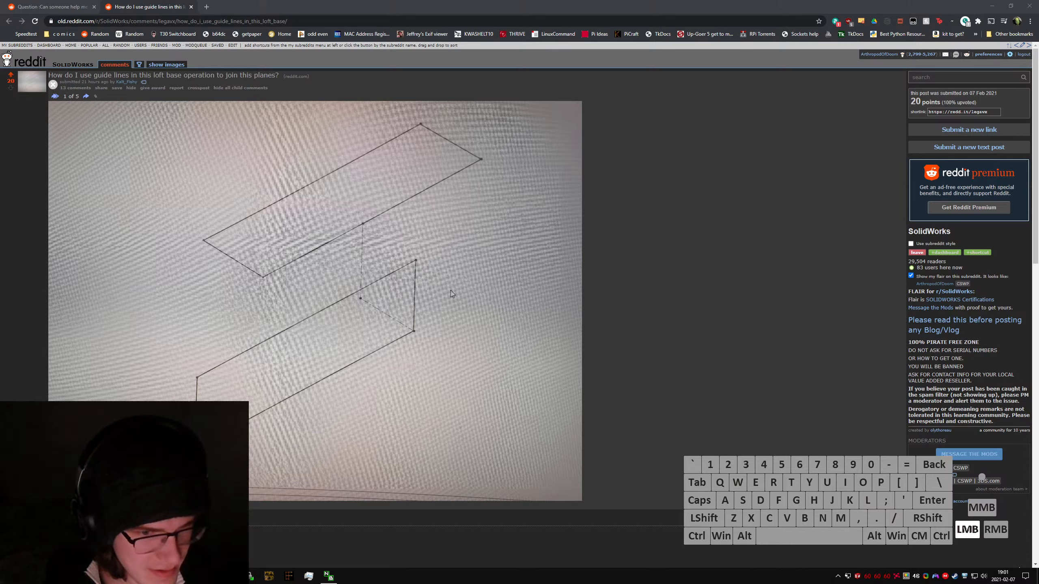
pyautogui.click(451, 294)
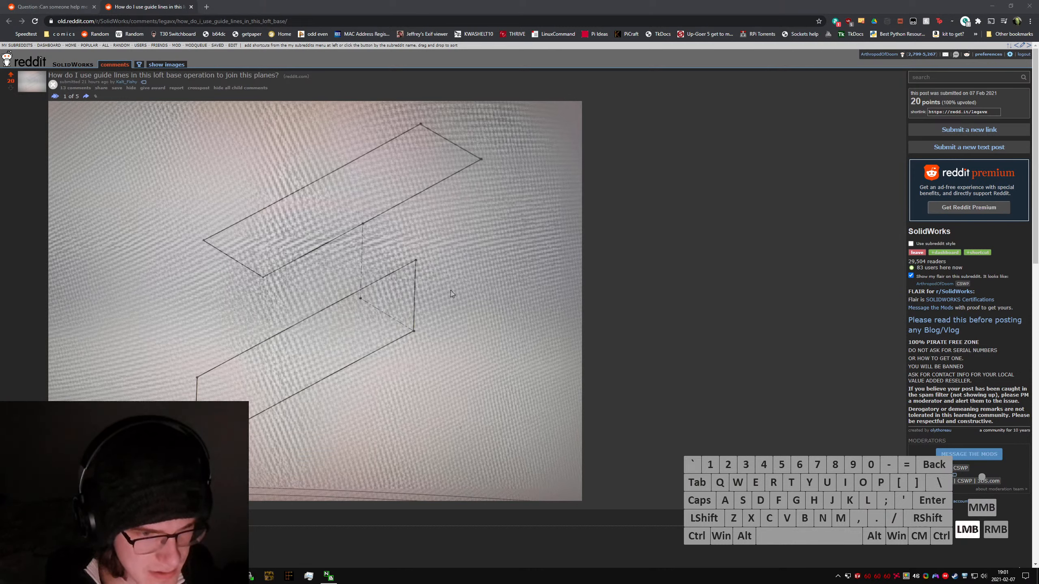
pyautogui.hotkey('alt', 'd')
pyautogui.write('music')
pyautogui.press('Return')
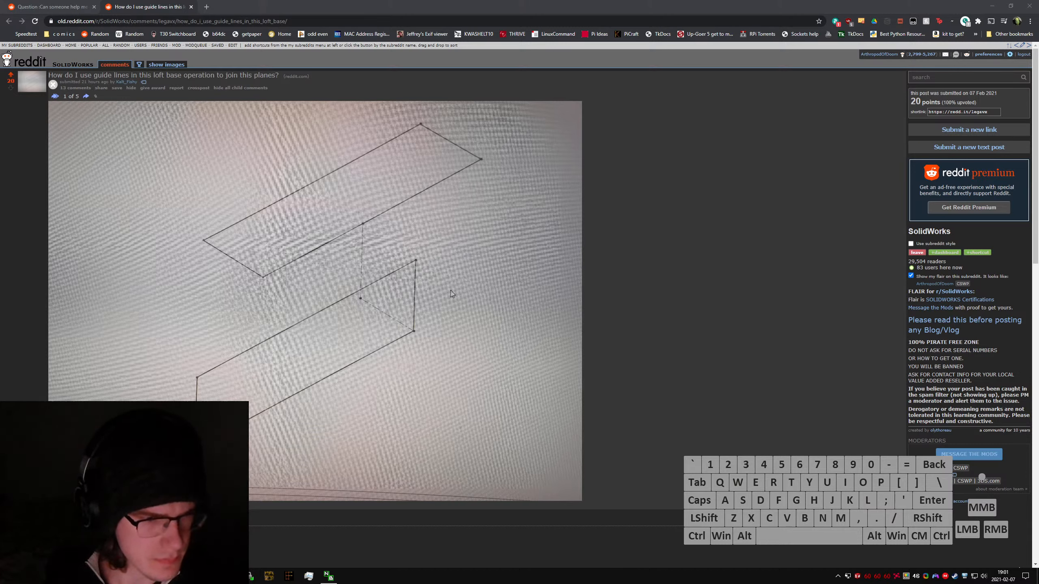
pyautogui.click(452, 294)
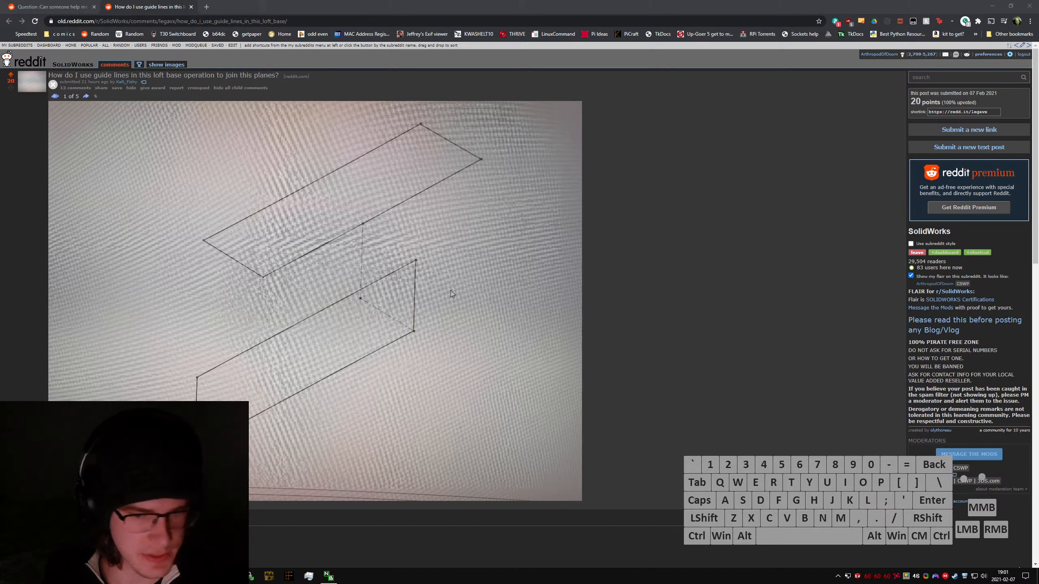
pyautogui.press('XF86AudioLowerVolume')
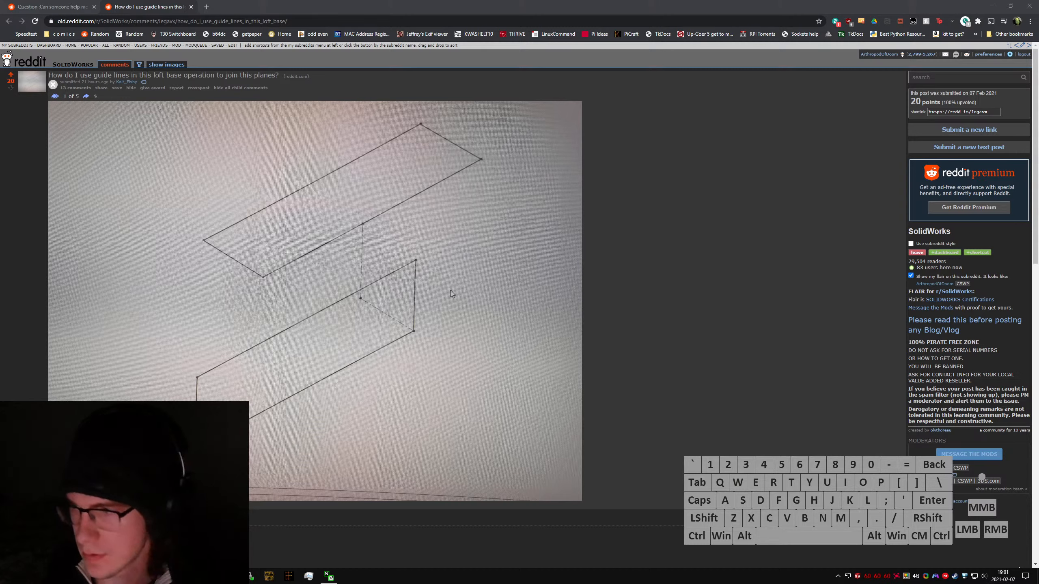
pyautogui.press('XF86AudioRaiseVolume')
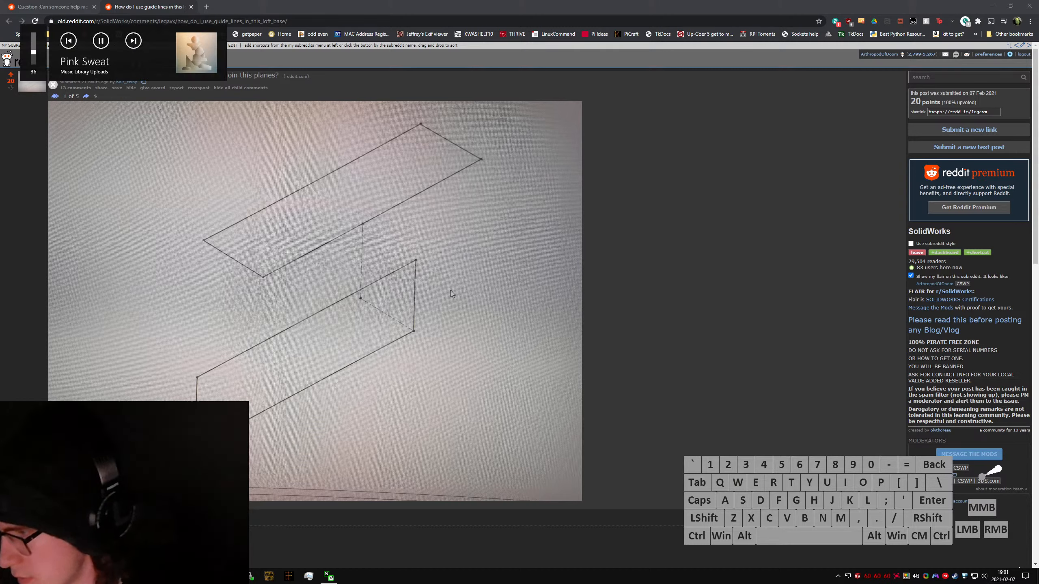
pyautogui.click(452, 294)
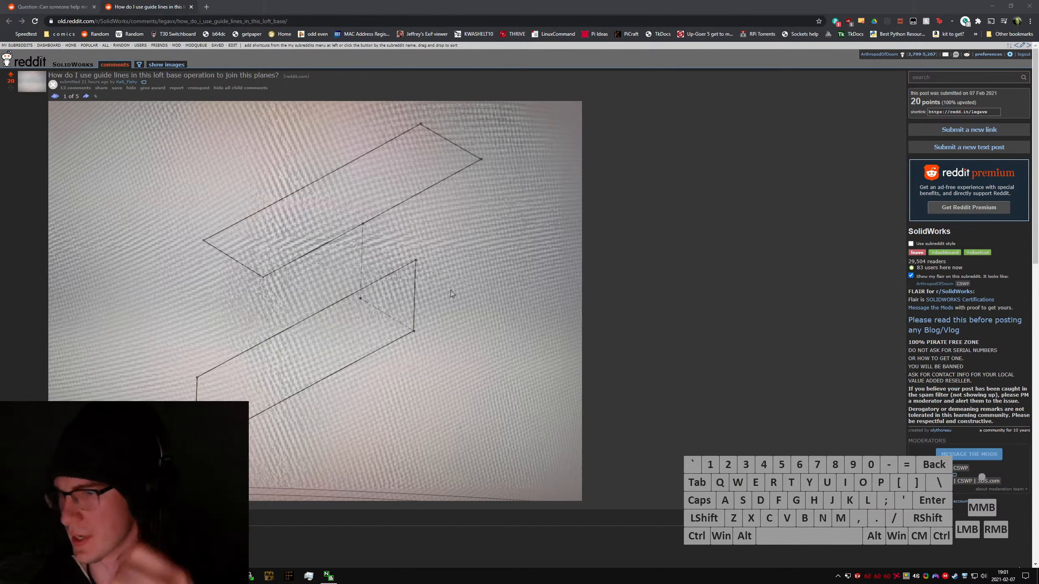
pyautogui.press('ctrl+super+Left')
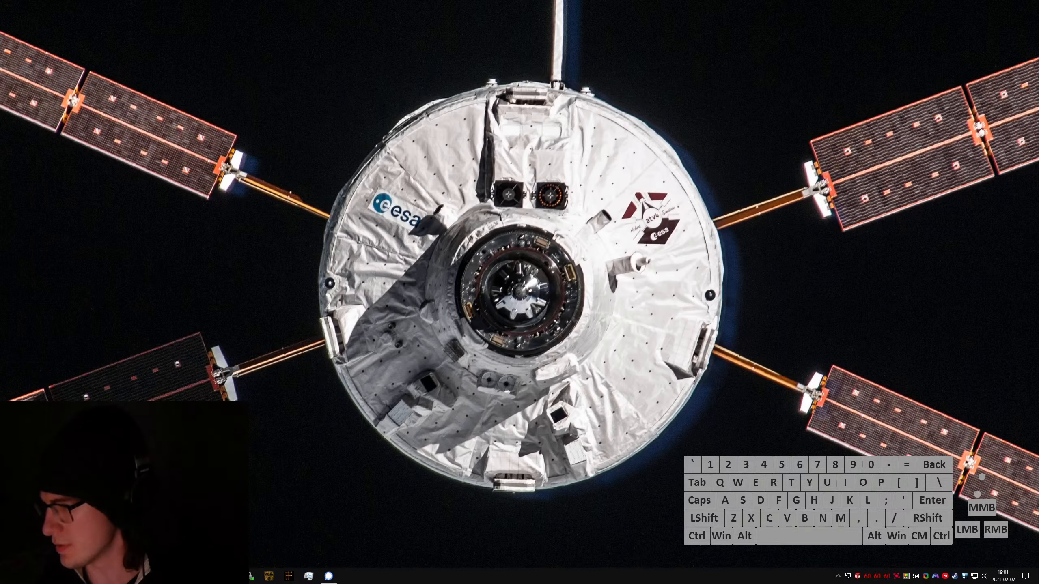
pyautogui.hotkey('ctrl', 'v')
pyautogui.write('linko')
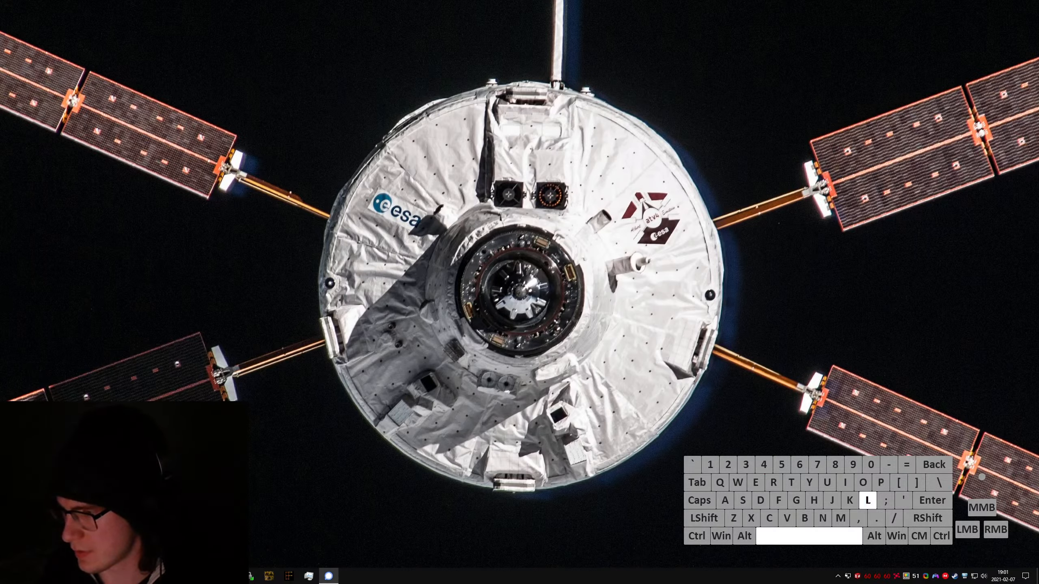
pyautogui.press('Return')
pyautogui.press('super')
pyautogui.write('chr')
pyautogui.press('Return')
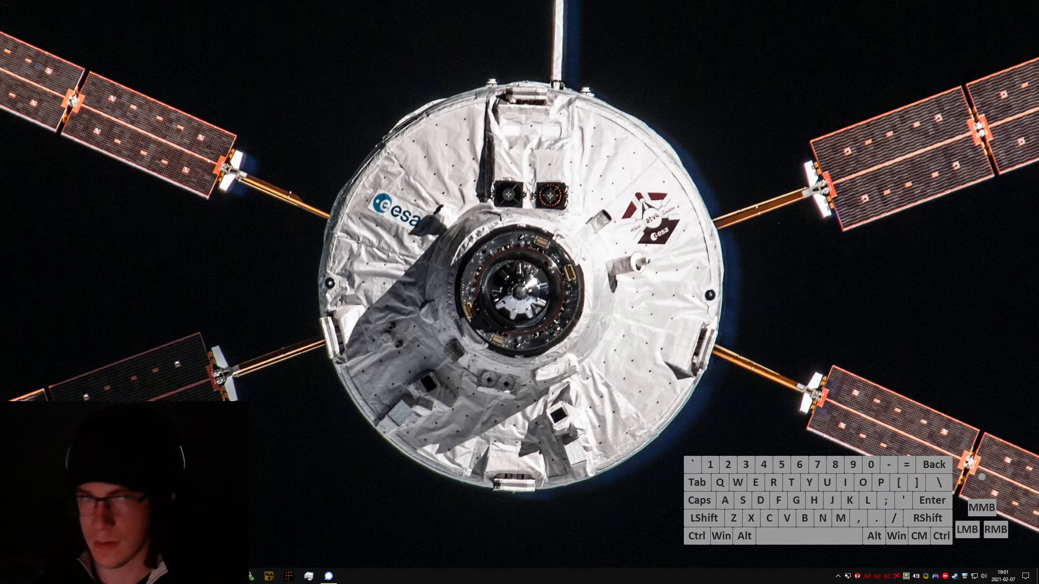
pyautogui.hotkey('ctrl', 'w')
pyautogui.press('ctrl+super+Right')
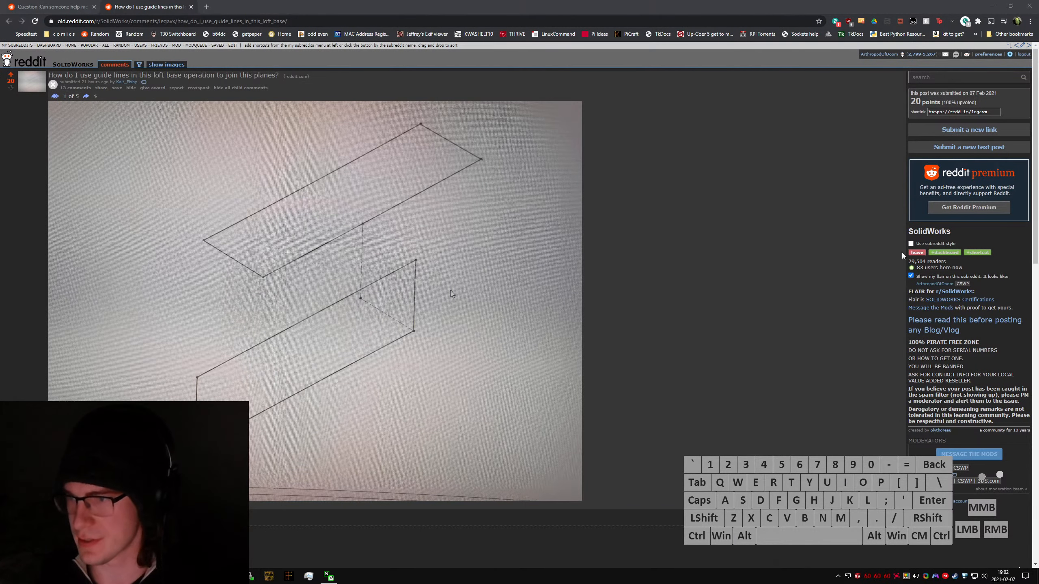
# Step: Reply to the inbox comment about the loft guide lines with "Hey, streaming this here and now! Linko:" and the copied YouTube stream link
pyautogui.click(944, 55)
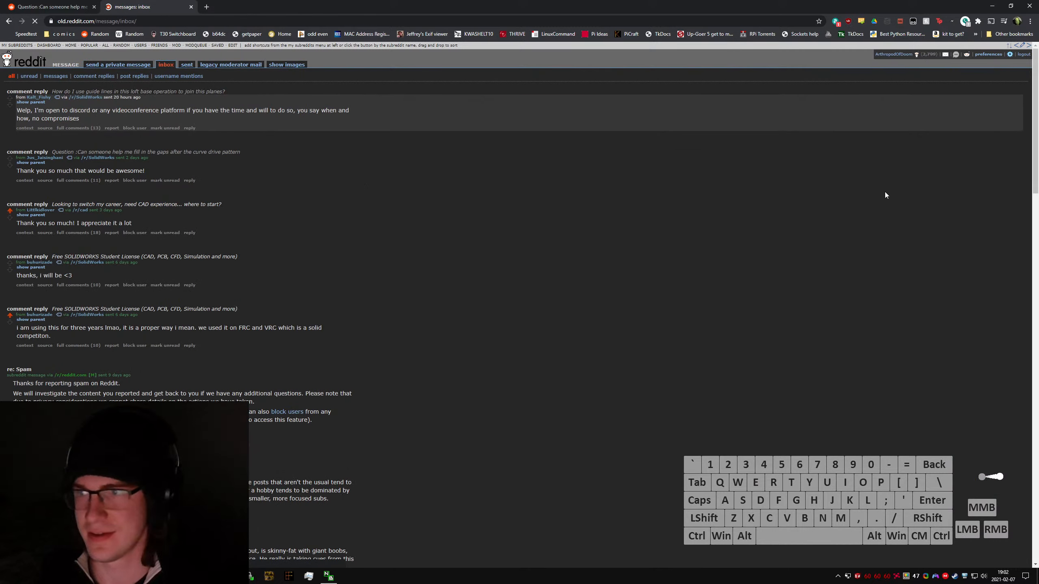
pyautogui.click(189, 128)
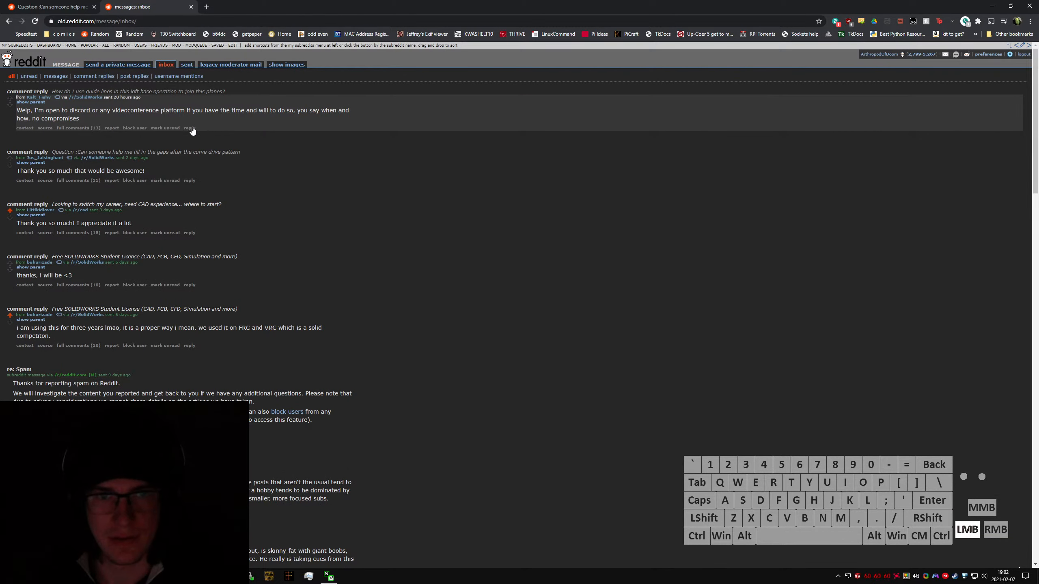
pyautogui.write('Hey, strea')
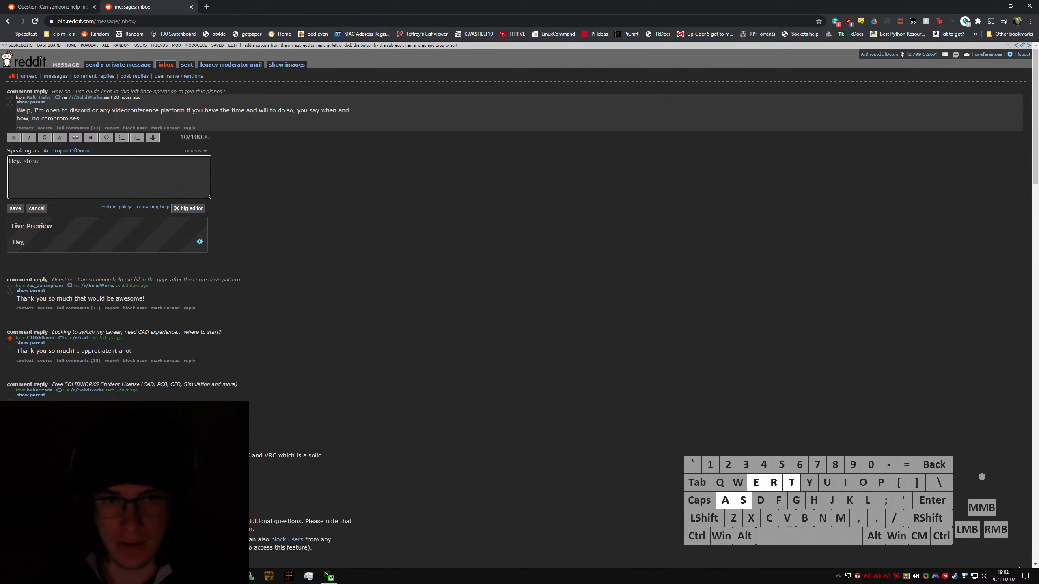
pyautogui.write('ming this here and now! ')
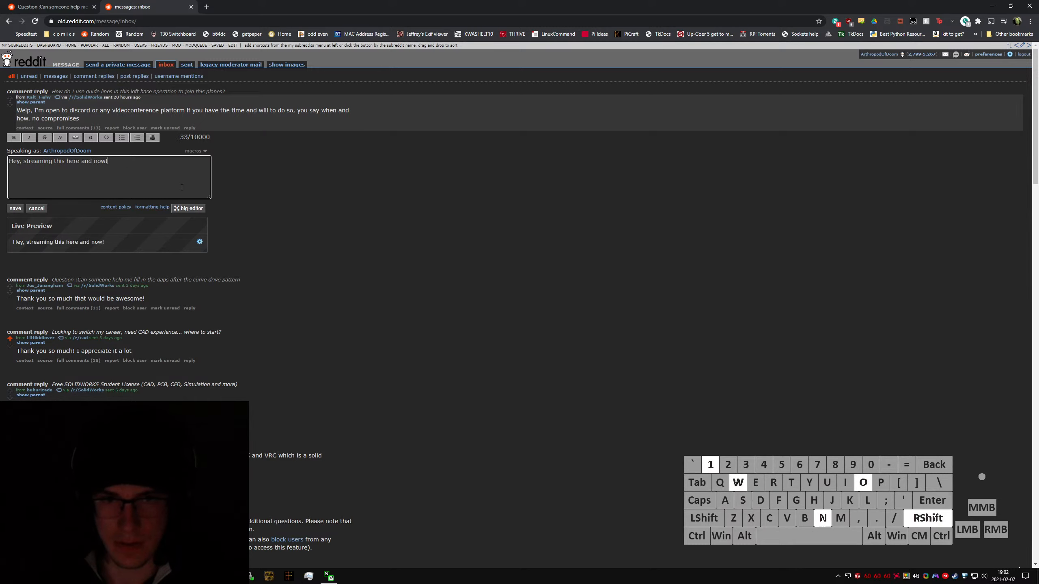
pyautogui.write('Linko:')
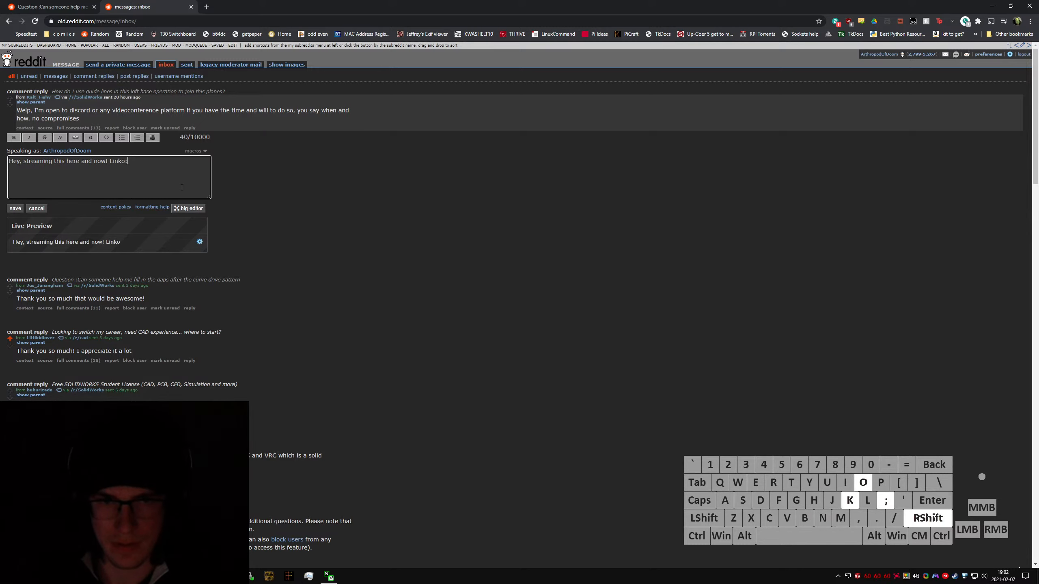
pyautogui.write('https://youtu.be/F3qbqxpG0qQ')
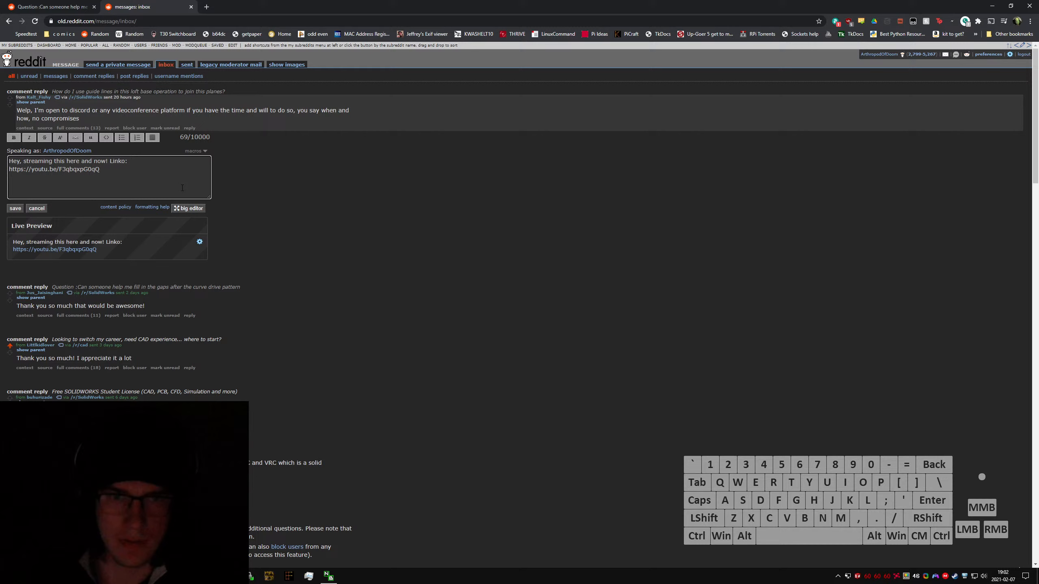
pyautogui.click(15, 208)
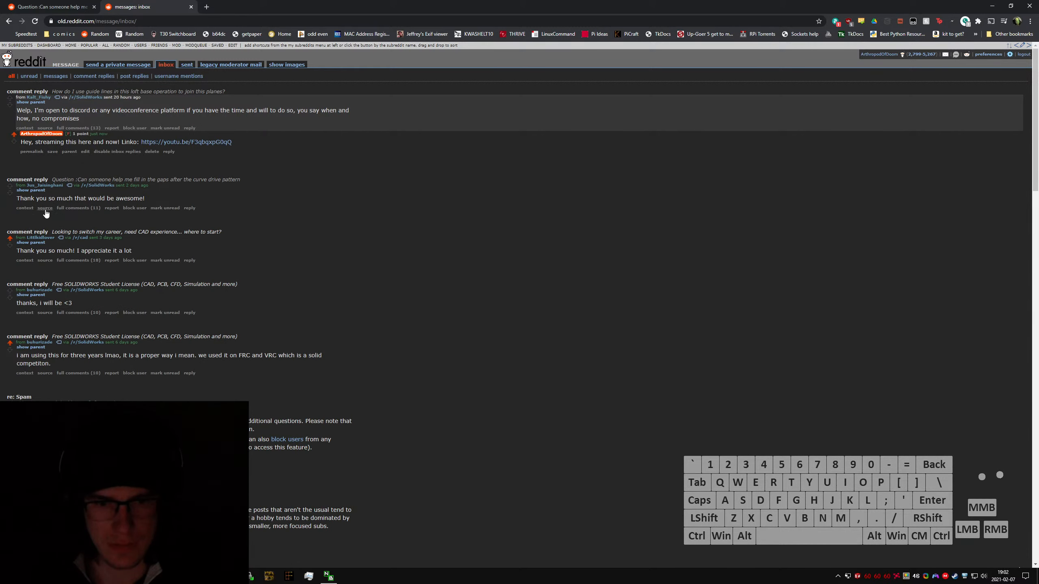
# Step: Reply to the inbox comment about the curve drive pattern with "Hey, streaming an answer to your question!" and the copied YouTube stream link
pyautogui.click(189, 208)
pyautogui.write('https://youtu.be/F3qbqxpG0qQ')
pyautogui.hotkey('ctrl', 'a')
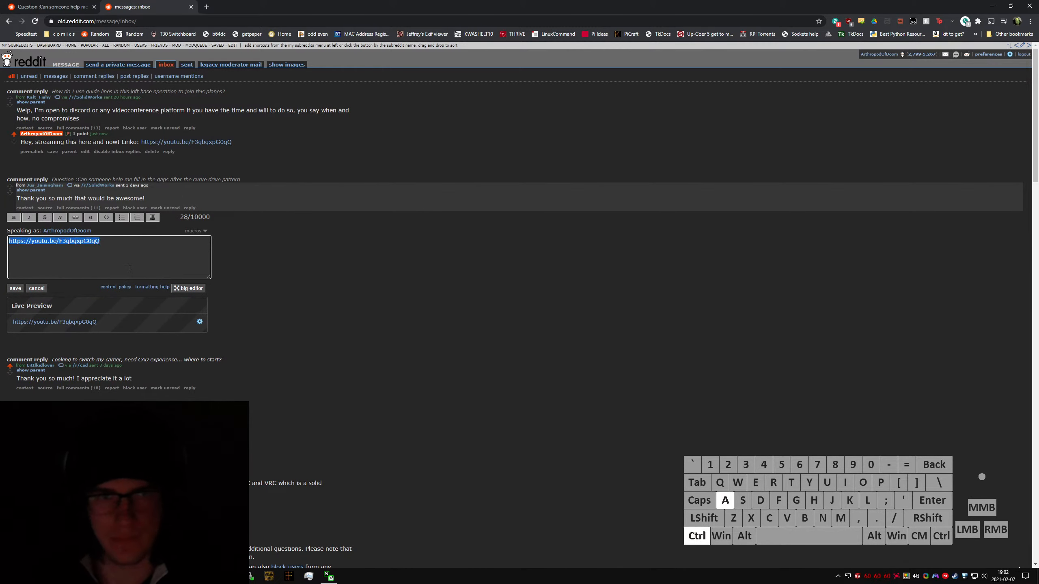
pyautogui.write('Hey, streaming yo')
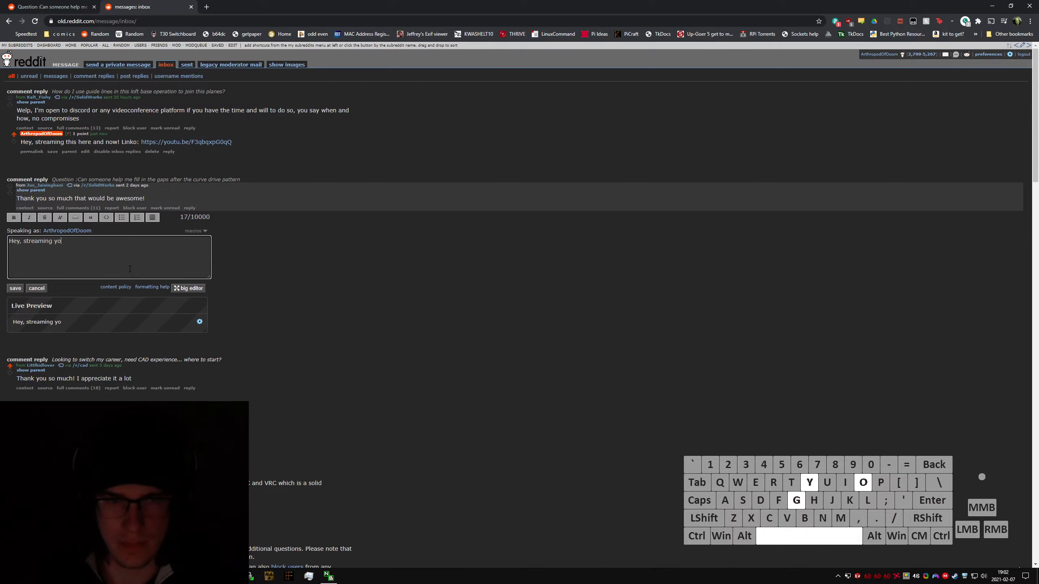
pyautogui.press('BackSpace')
pyautogui.press('BackSpace')
pyautogui.write('an answer to')
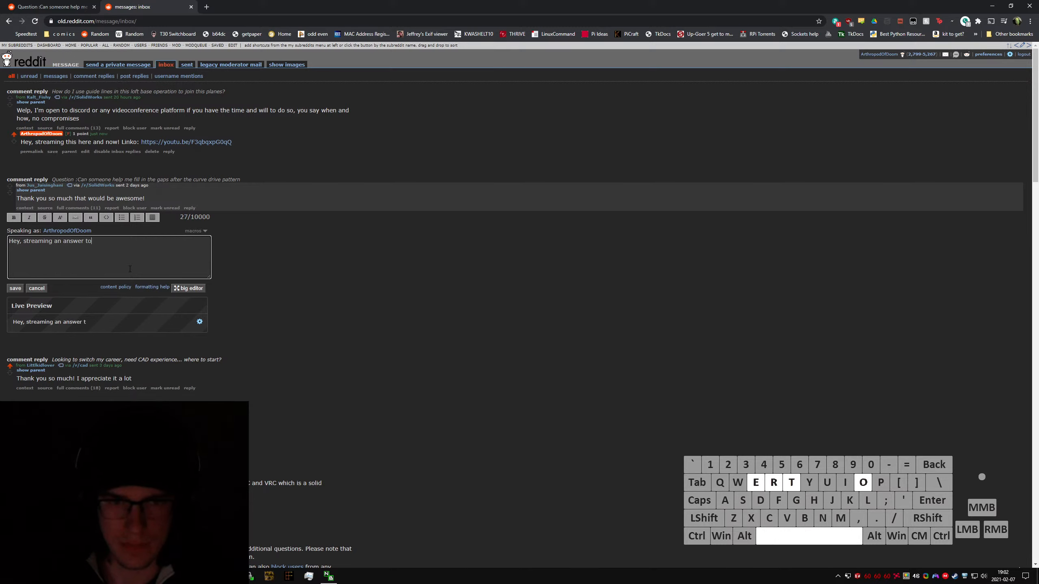
pyautogui.write(' your question!')
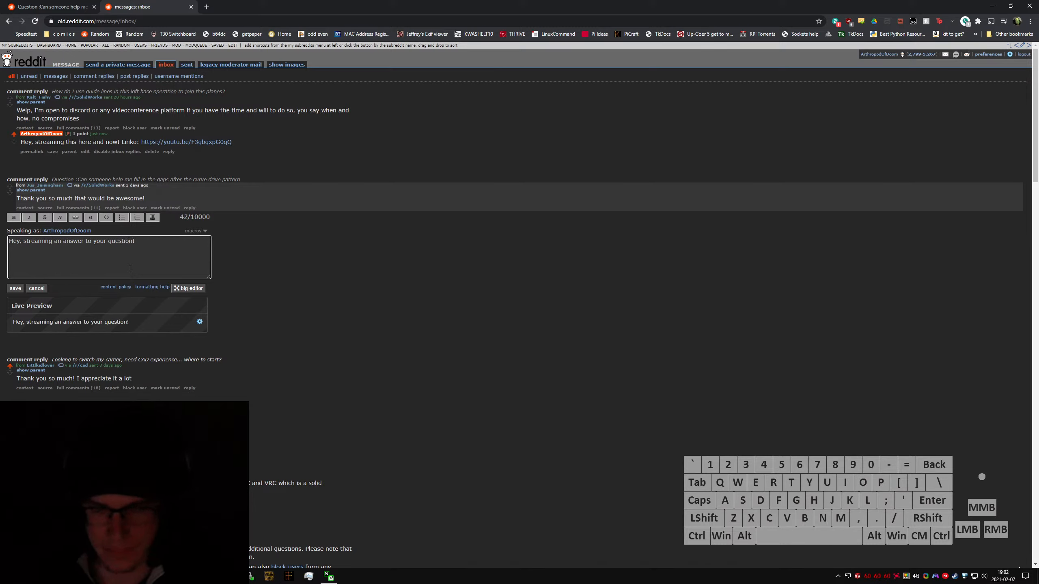
pyautogui.write('https://youtu.be/F3qbqxpG0qQ')
pyautogui.click(15, 289)
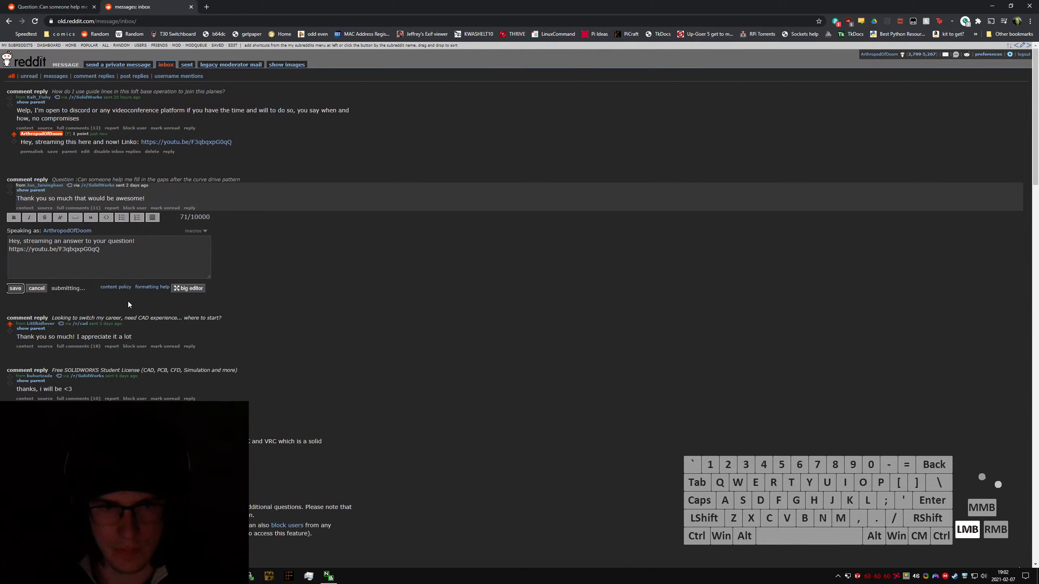
pyautogui.click(306, 194)
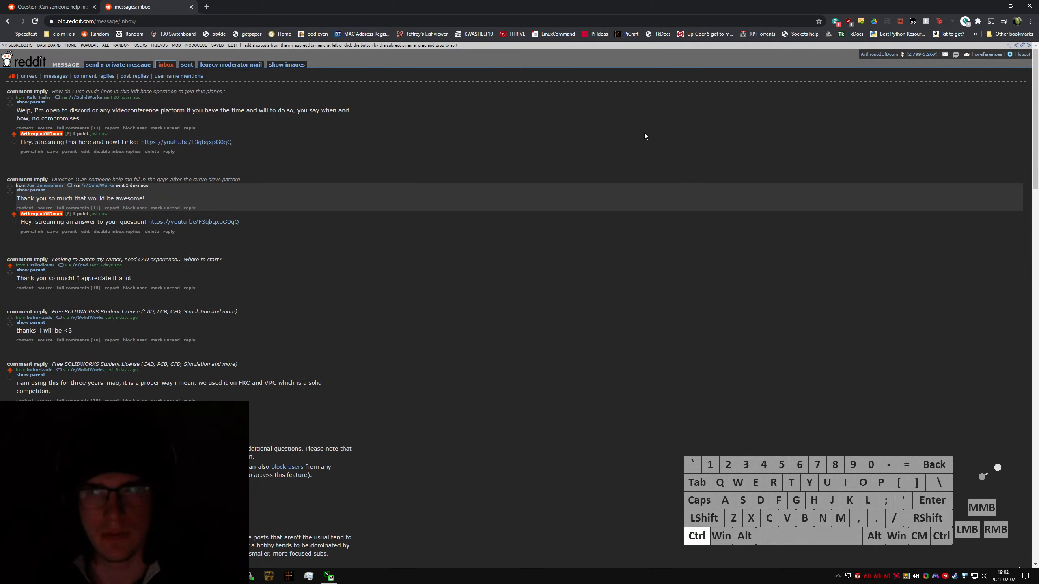
# Step: Open the SolidWorks subreddit from the inbox
pyautogui.click(84, 98)
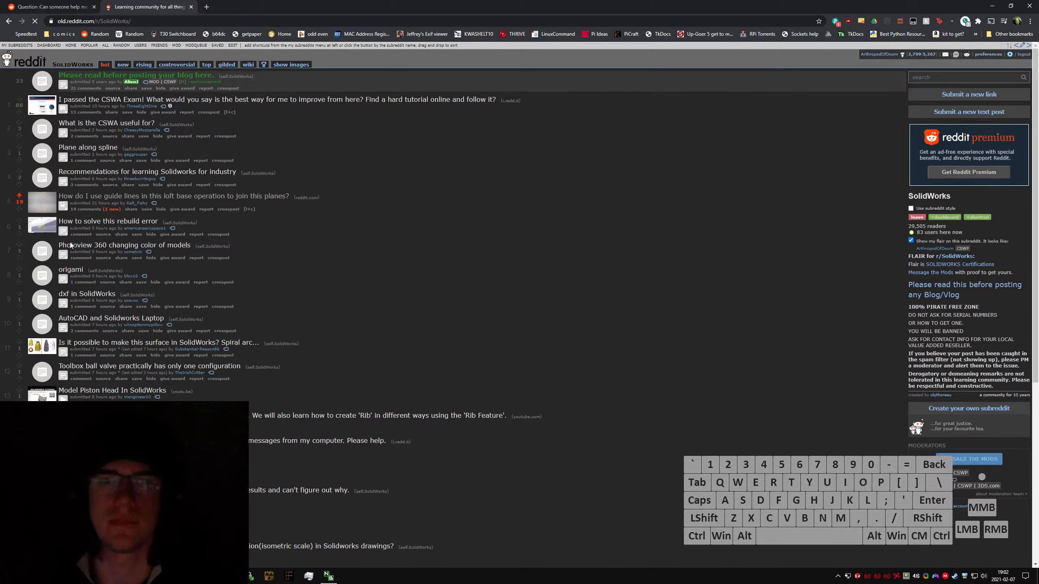
pyautogui.click(969, 95)
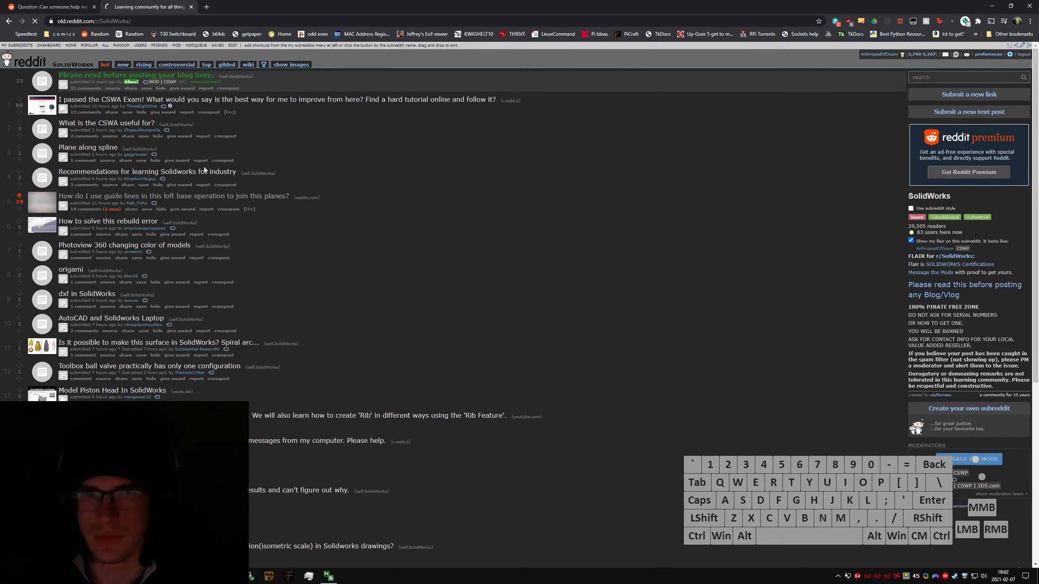
pyautogui.click(81, 137)
pyautogui.write('https://youtu.be/F3qbqxpG0qQ')
pyautogui.hotkey('ctrl', 'Tab')
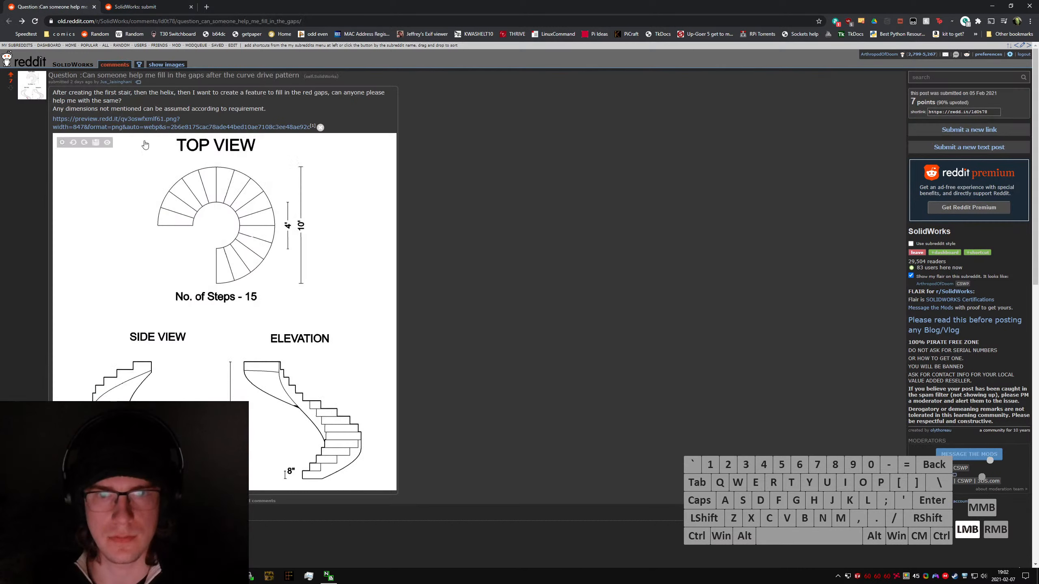
pyautogui.hotkey('ctrl', 'Tab')
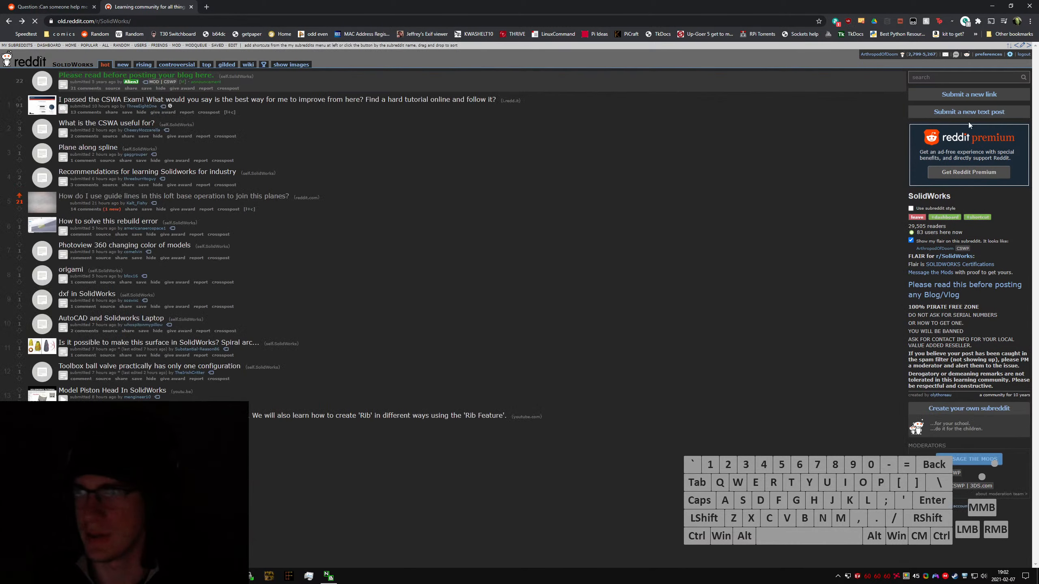
# Step: Start a new link submission to the SolidWorks subreddit in a separate tab, using the copied YouTube stream link as its URL
pyautogui.middleClick(950, 111)
pyautogui.click(226, 171)
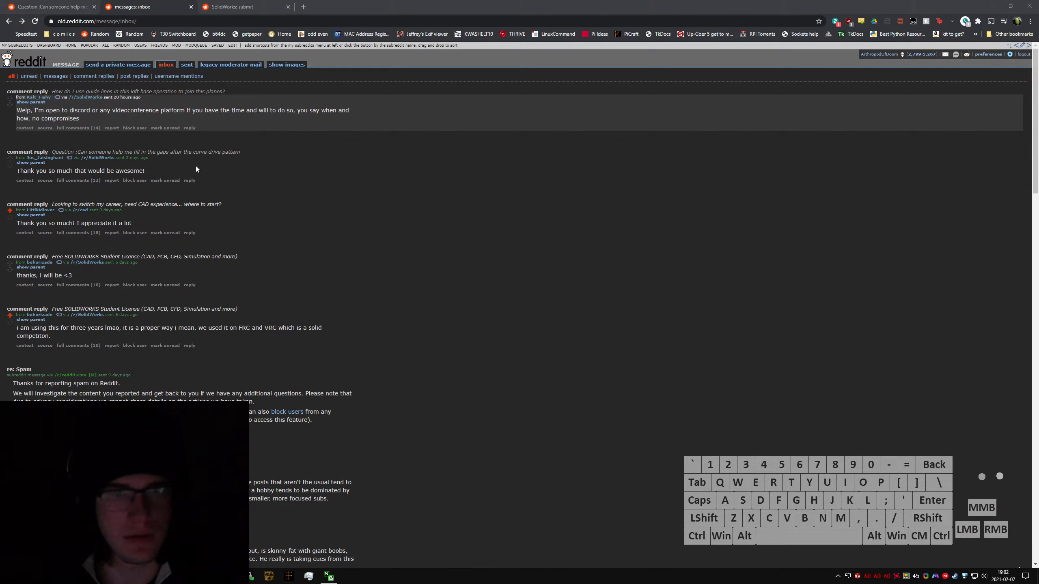
pyautogui.click(246, 7)
pyautogui.click(106, 137)
pyautogui.write('https://youtu.be/F3qbqxpG0qQ')
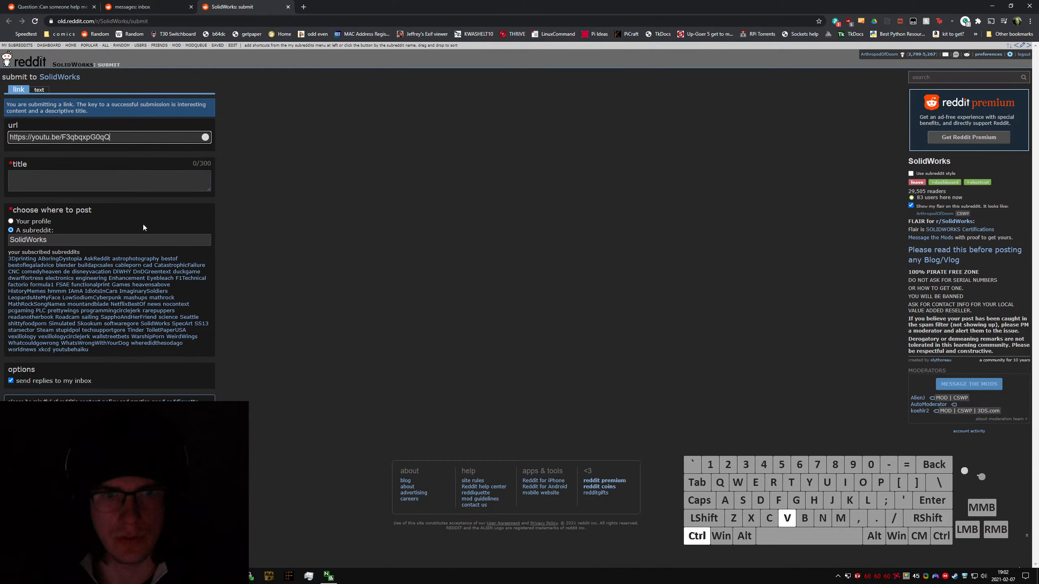
pyautogui.click(109, 180)
# Step: Open the full comments of the loft guide lines question from the inbox, and copy the curve drive pattern question's author username
pyautogui.click(148, 6)
pyautogui.click(78, 128)
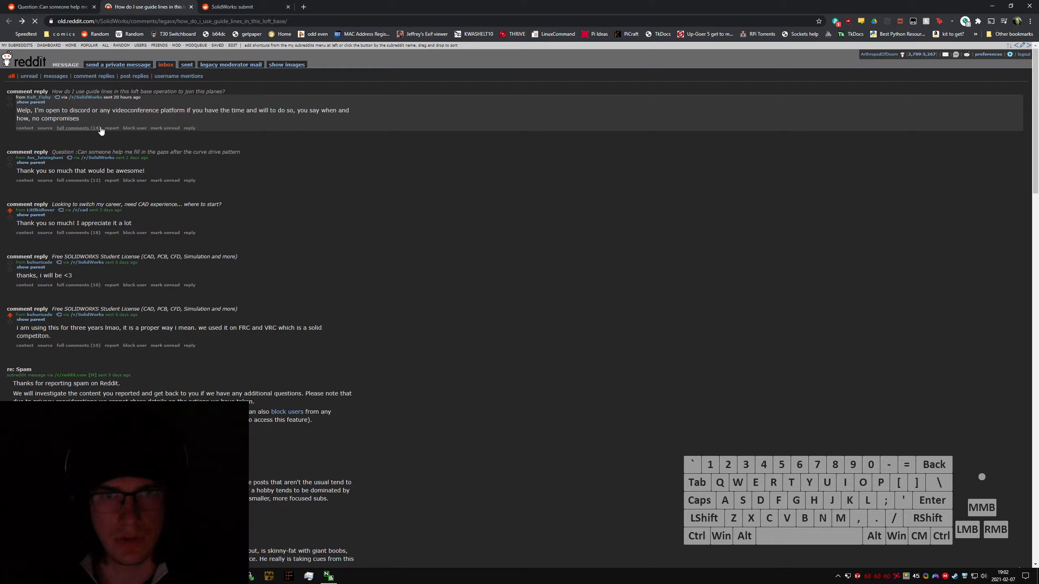
pyautogui.click(45, 7)
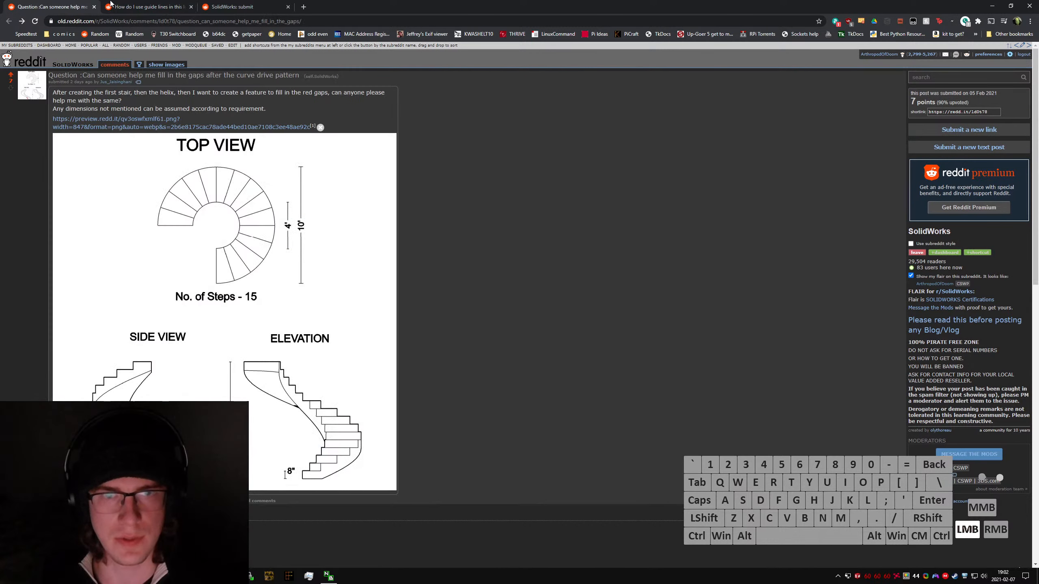
pyautogui.moveTo(135, 88); pyautogui.dragTo(100, 82)
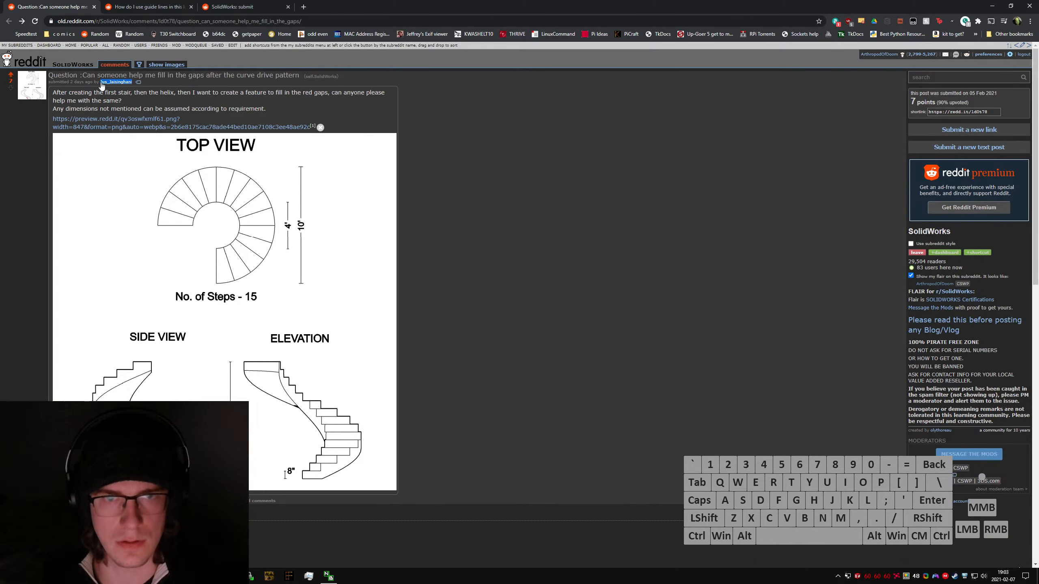
pyautogui.hotkey('ctrl', 'c')
# Step: Start the link post's title with "Streaming some answers to /u/", the copied author username, and "and /u/"
pyautogui.hotkey('ctrl', '3')
pyautogui.click(58, 185)
pyautogui.write('Str')
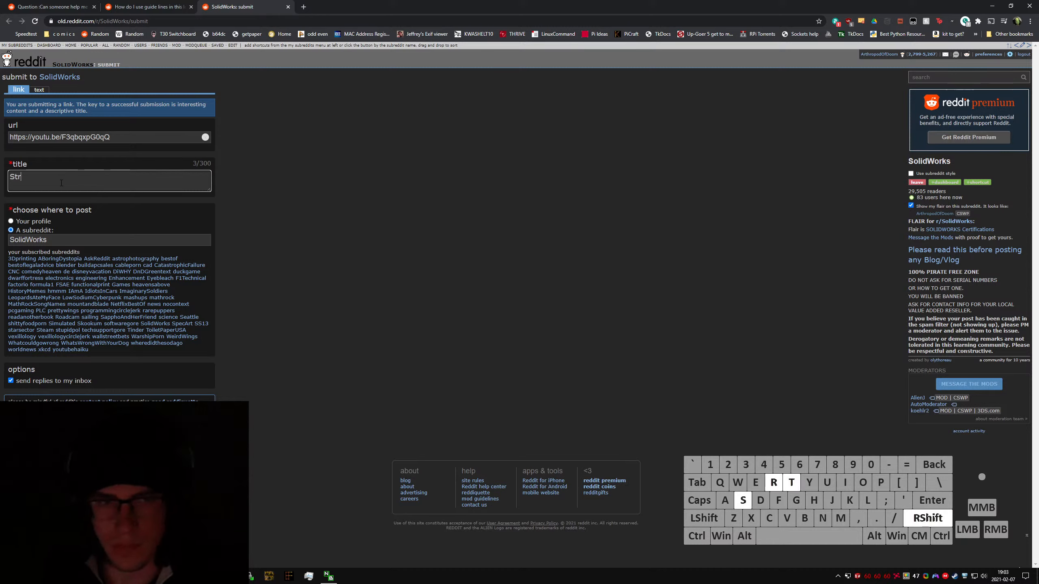
pyautogui.write('eaming some answerse to')
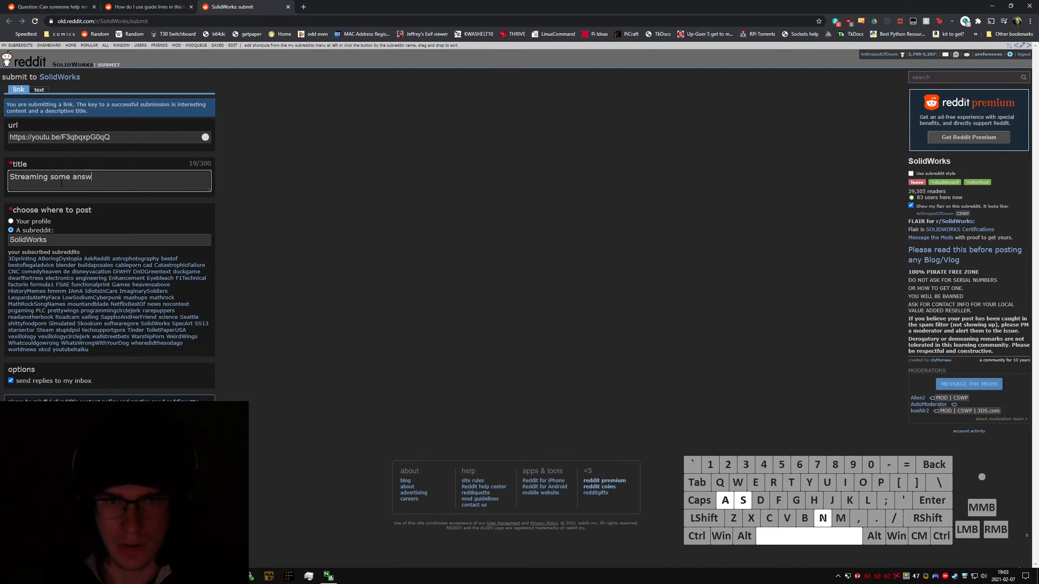
pyautogui.press('BackSpace')
pyautogui.press('BackSpace')
pyautogui.press('BackSpace')
pyautogui.press('BackSpace')
pyautogui.press('BackSpace')
pyautogui.write('to /u/')
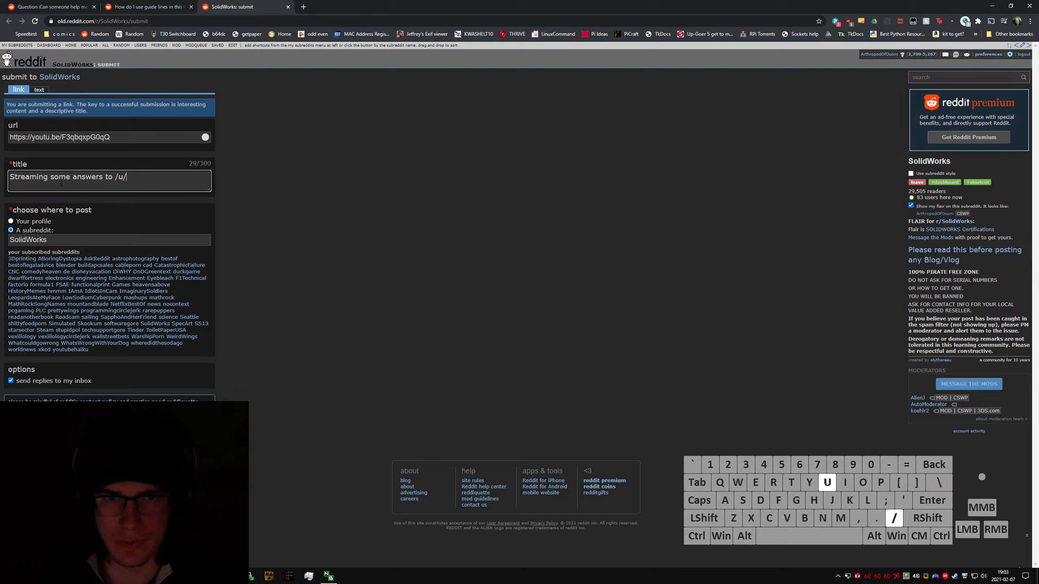
pyautogui.hotkey('ctrl', 'v')
pyautogui.write('and /u/')
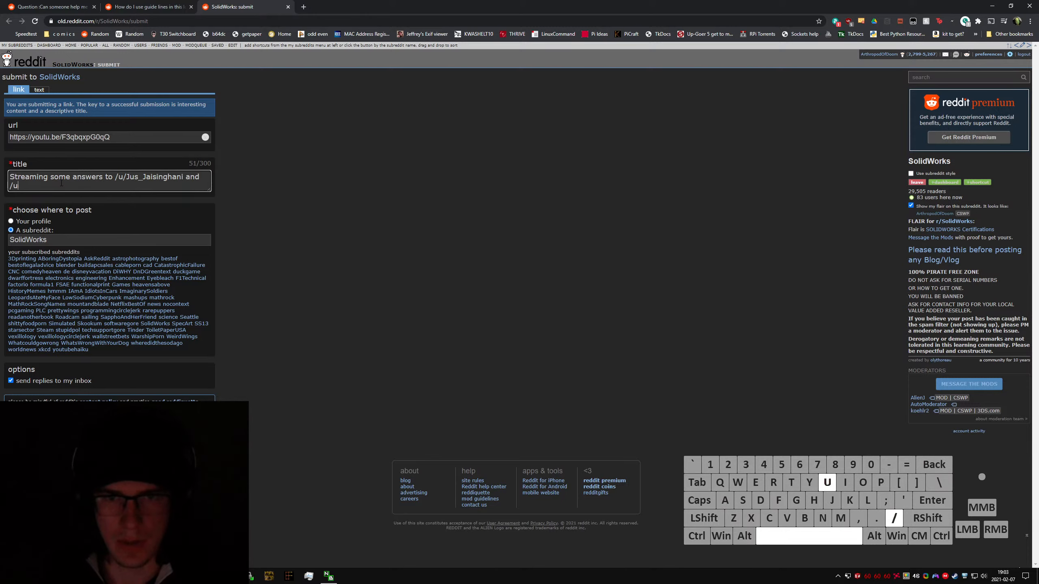
# Step: Copy the loft question author's username and complete the post title with it, followed by "'s questions"
pyautogui.hotkey('ctrl', 'Tab')
pyautogui.hotkey('ctrl', 'Tab')
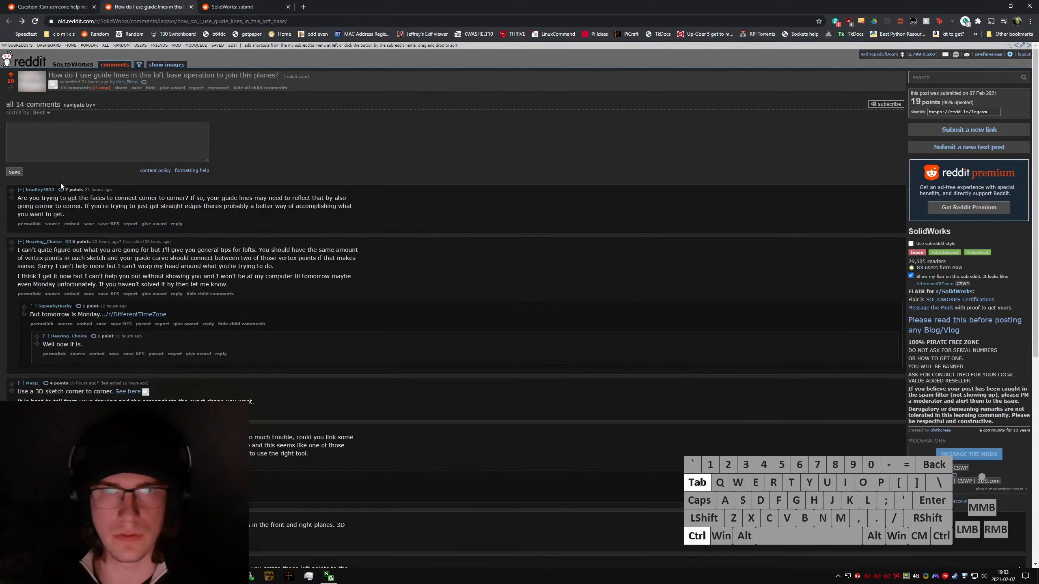
pyautogui.click(138, 77)
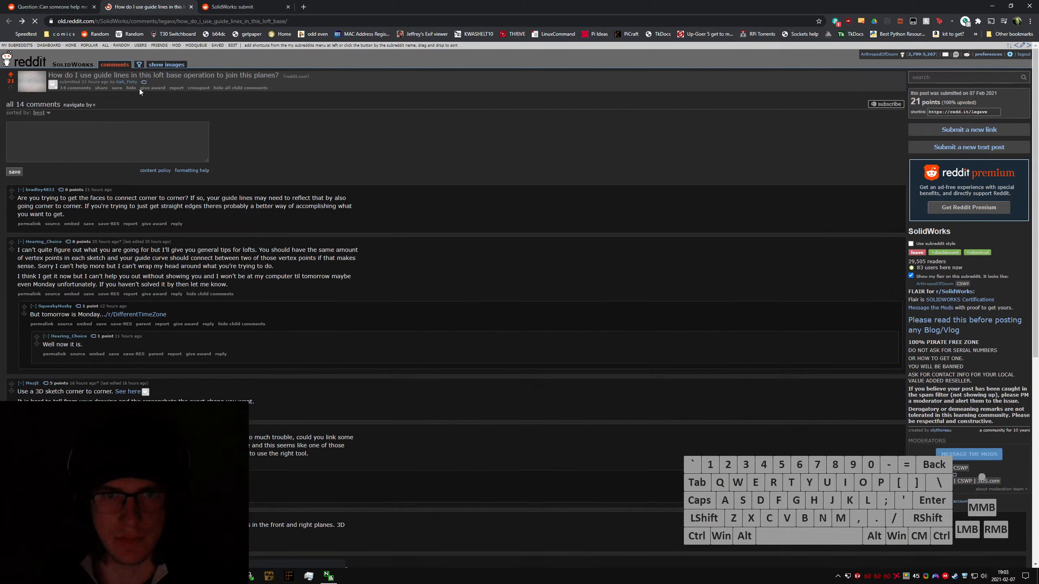
pyautogui.moveTo(142, 82); pyautogui.dragTo(116, 82)
pyautogui.click(139, 84)
pyautogui.hotkey('ctrl', 'c')
pyautogui.click(277, 4)
pyautogui.hotkey('ctrl', 'v')
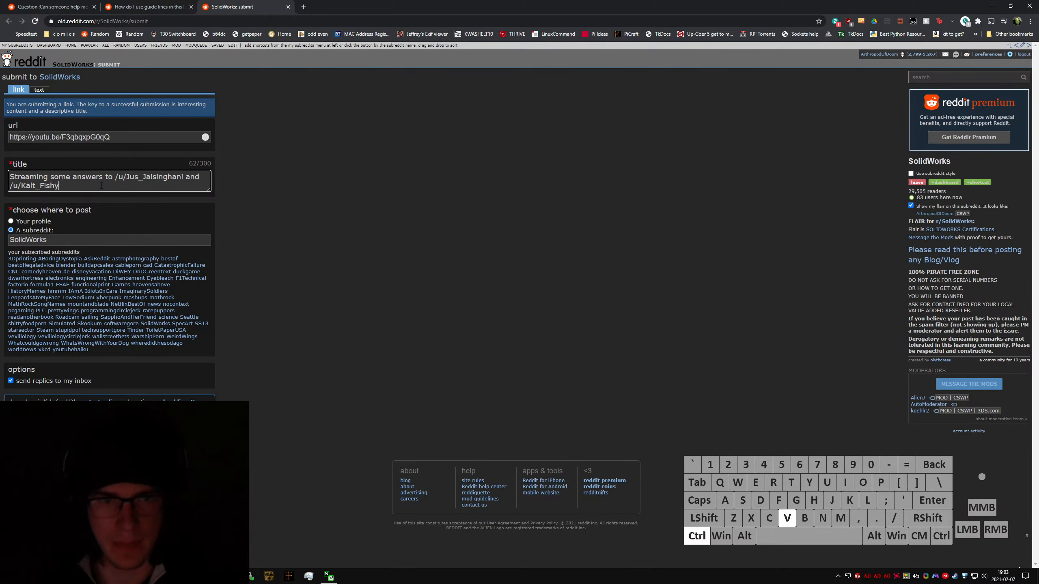
pyautogui.write("'s questions")
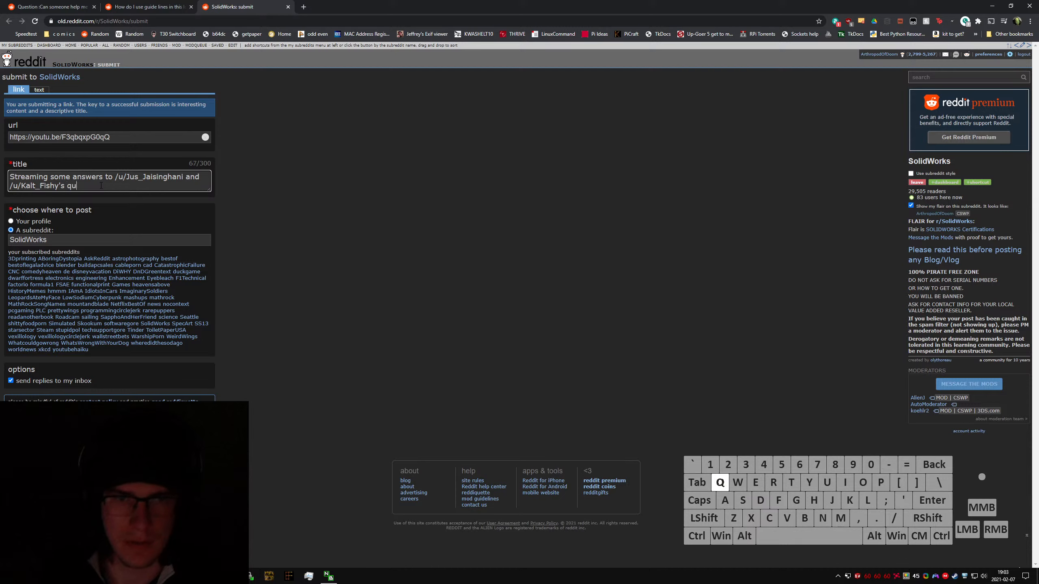
pyautogui.click(48, 177)
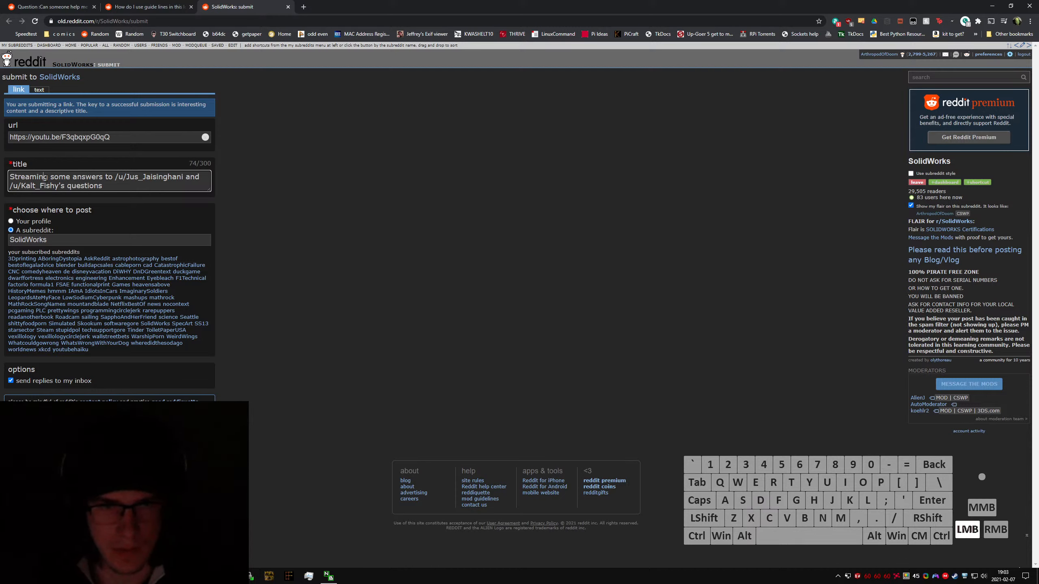
pyautogui.press('BackSpace')
pyautogui.press('BackSpace')
pyautogui.press('BackSpace')
pyautogui.write('ed')
pyautogui.press('BackSpace')
pyautogui.press('BackSpace')
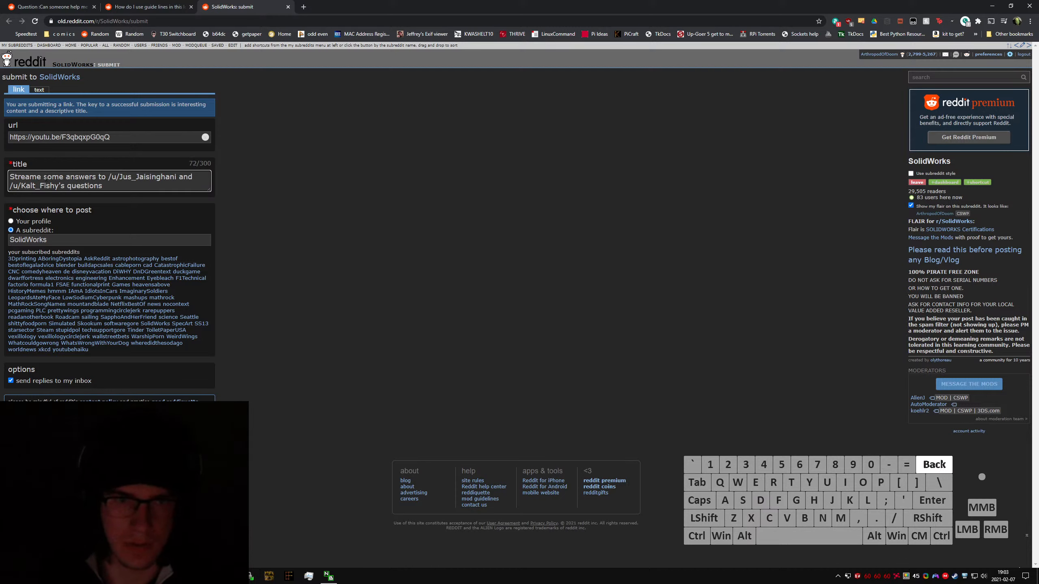
pyautogui.write('ing')
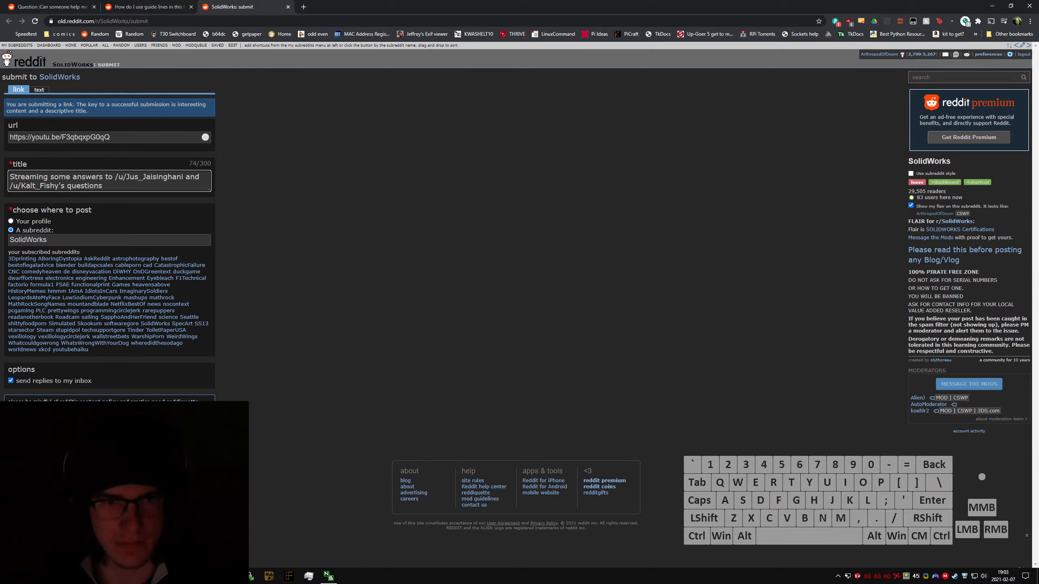
# Step: Submit the link post to the SolidWorks subreddit and close the tab showing the new post
pyautogui.click(19, 419)
pyautogui.click(289, 307)
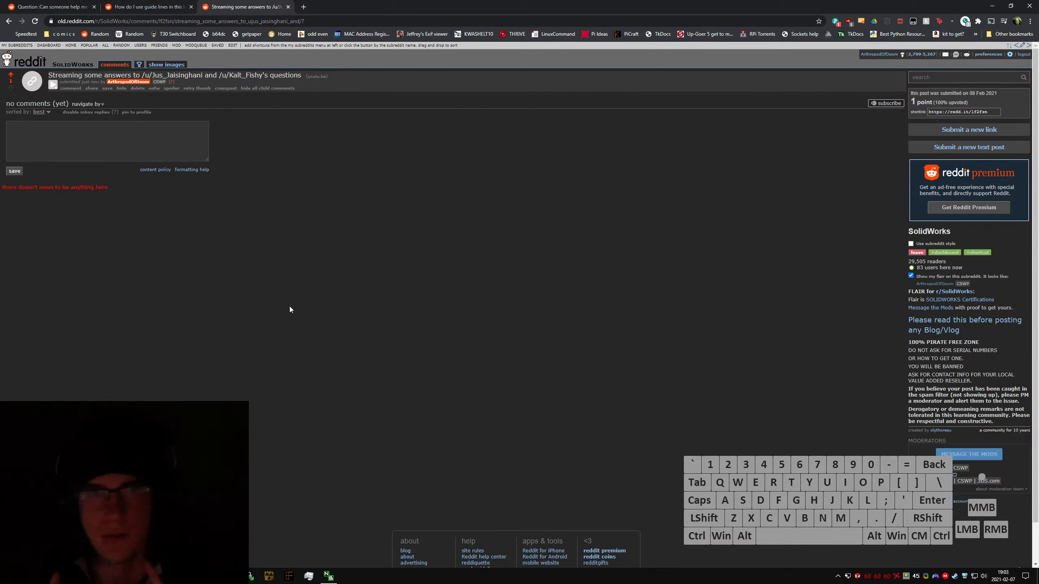
pyautogui.press('ctrl')
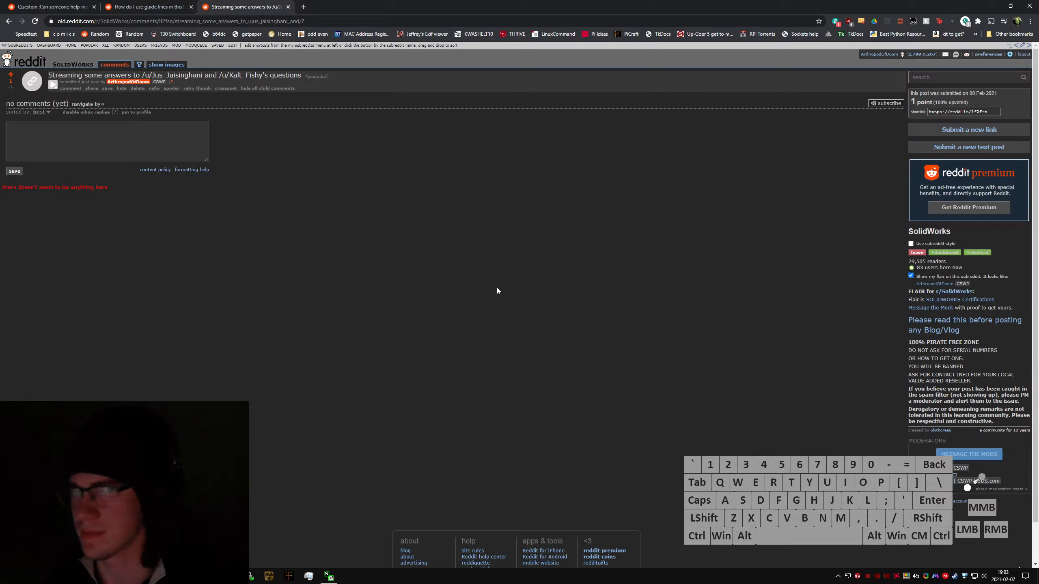
pyautogui.moveTo(495, 5)
pyautogui.mouseDown()
pyautogui.moveTo(490, 295)
pyautogui.moveTo(461, 262)
pyautogui.moveTo(463, 4)
pyautogui.moveTo(420, 227)
pyautogui.moveTo(402, 4)
pyautogui.moveTo(442, 212)
pyautogui.moveTo(437, 4)
pyautogui.moveTo(491, 98)
pyautogui.moveTo(363, 252)
pyautogui.moveTo(433, 236)
pyautogui.moveTo(488, 2)
pyautogui.mouseUp()
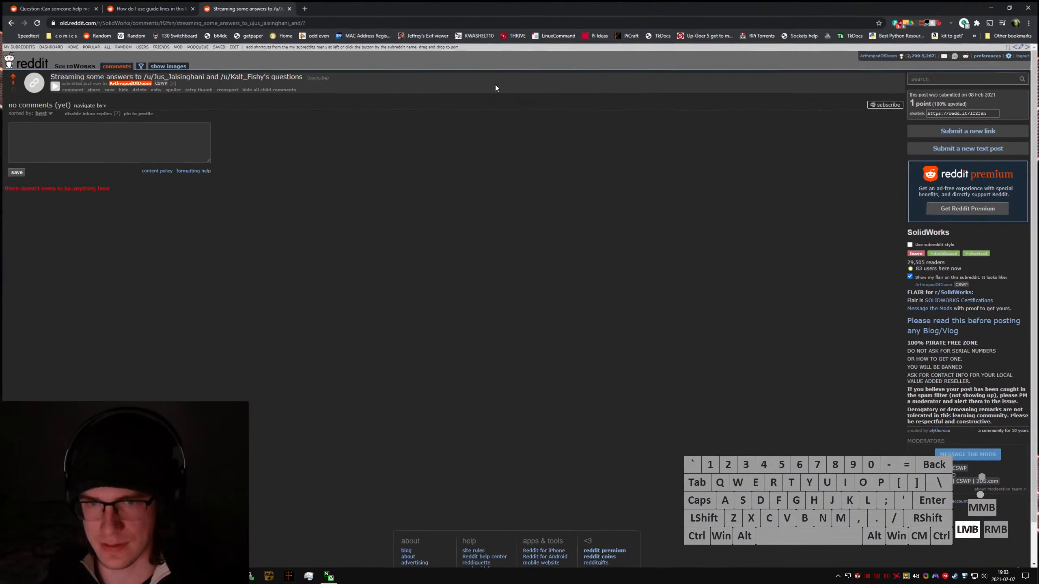
pyautogui.hotkey('ctrl', 'w')
# Step: View the curve drive pattern question and examine its spiral staircase drawing
pyautogui.click(69, 4)
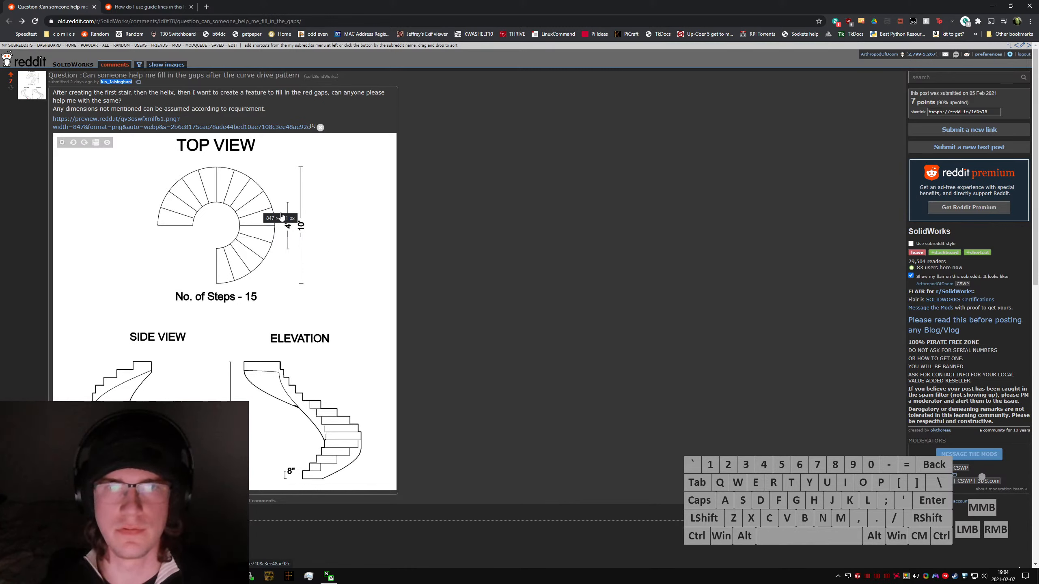
pyautogui.click(158, 106)
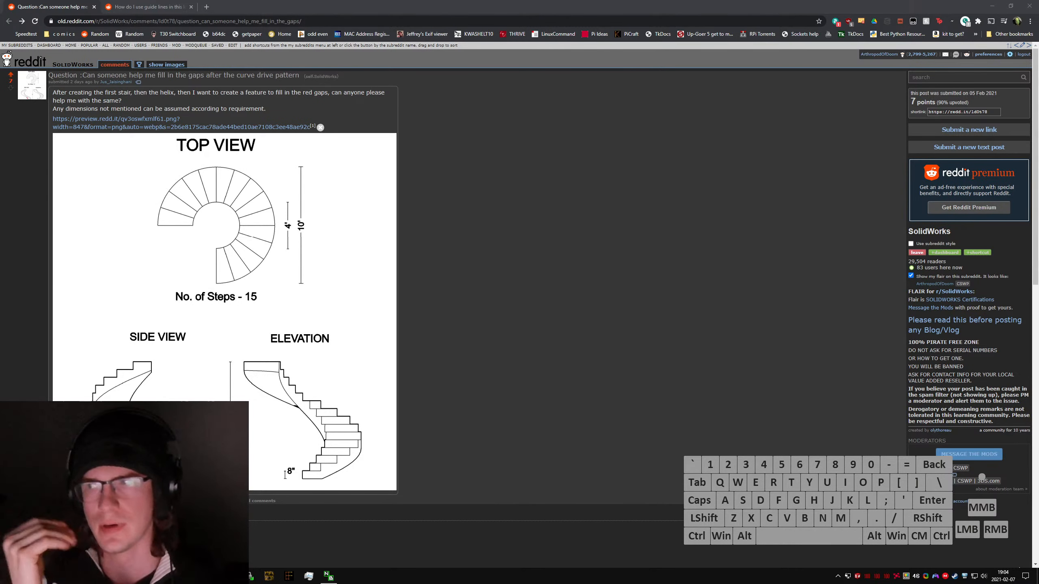
pyautogui.click(571, 193)
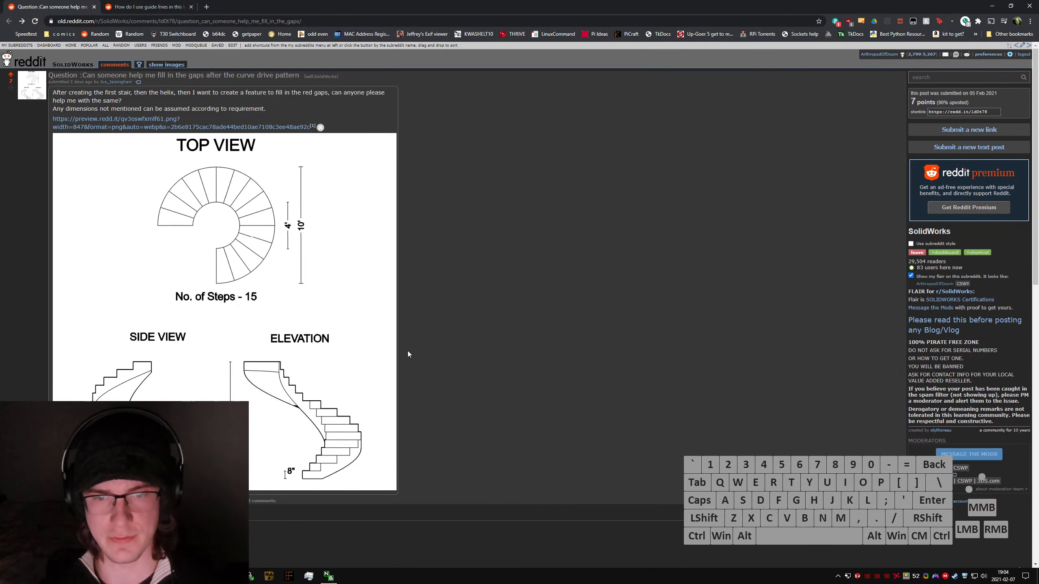
pyautogui.click(489, 348)
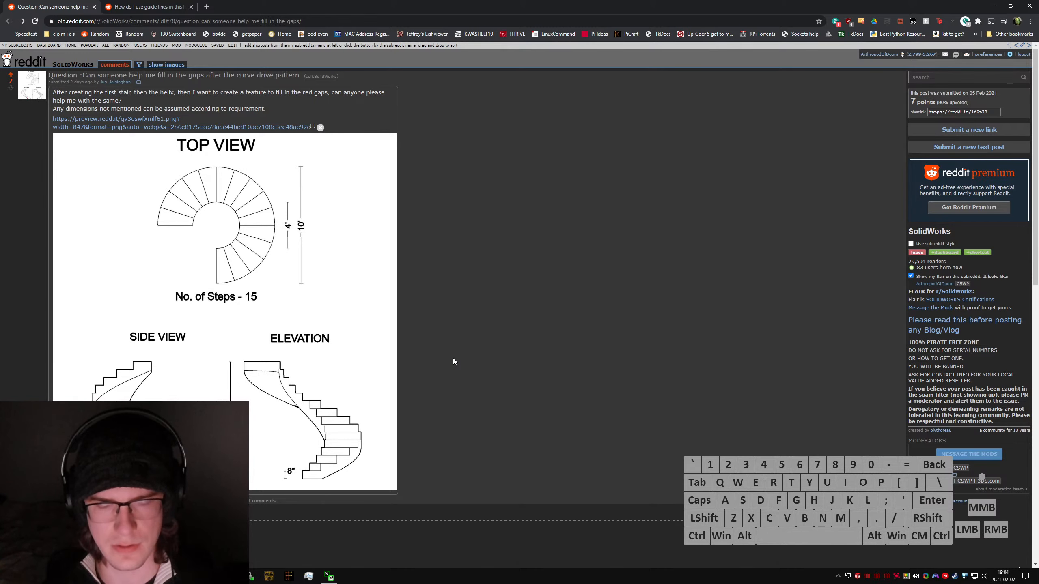
# Step: Expand the image gallery of the loft guide lines question and page through to its fifth image
pyautogui.click(147, 6)
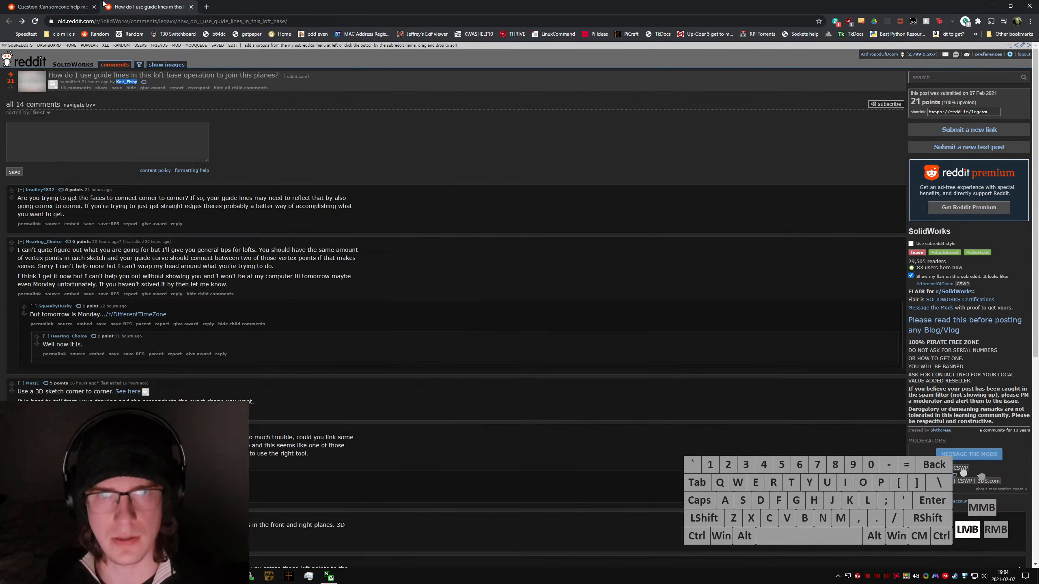
pyautogui.click(53, 85)
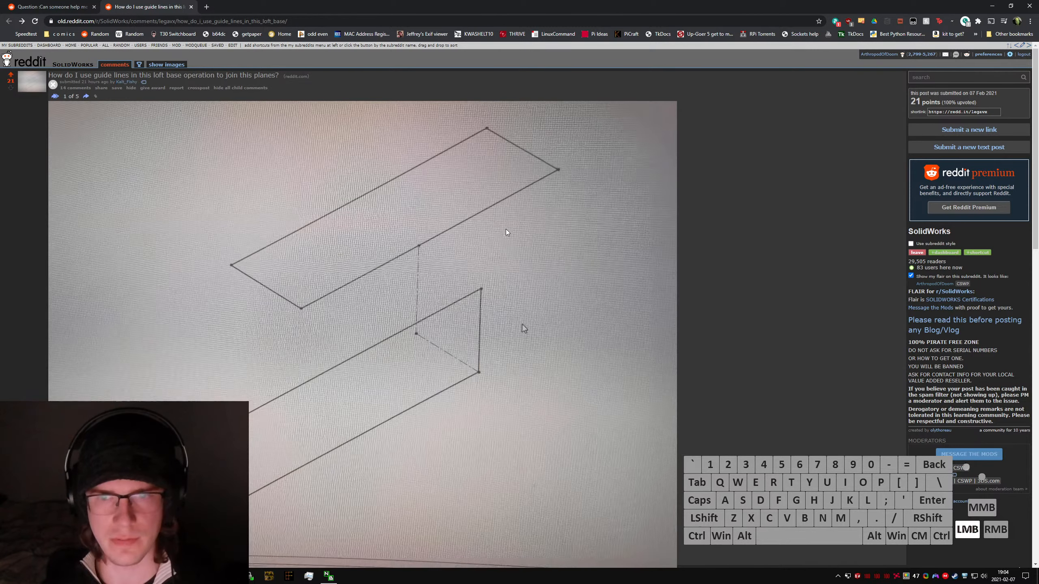
pyautogui.click(88, 97)
pyautogui.click(88, 97)
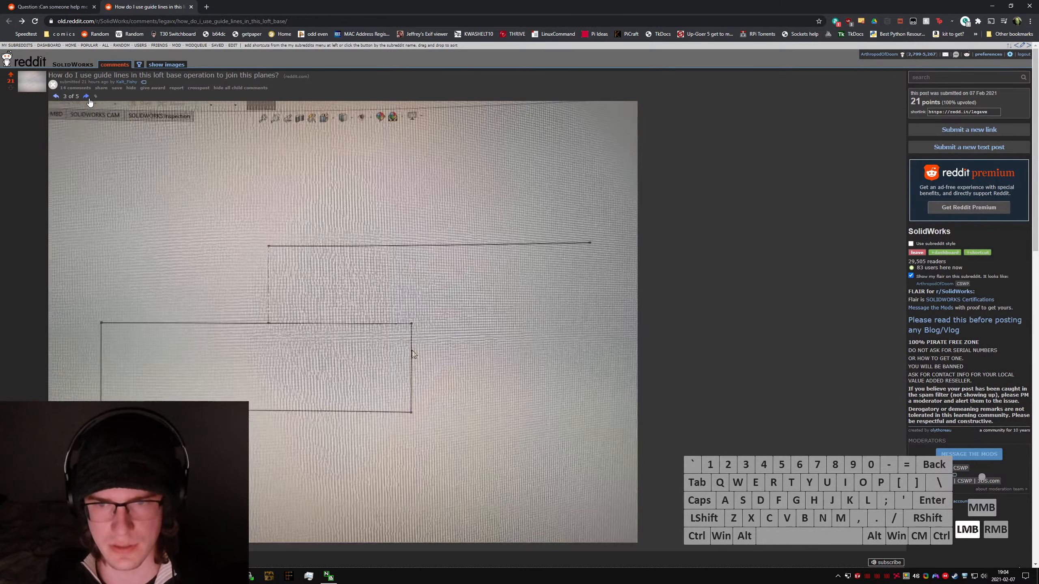
pyautogui.click(87, 97)
pyautogui.click(87, 96)
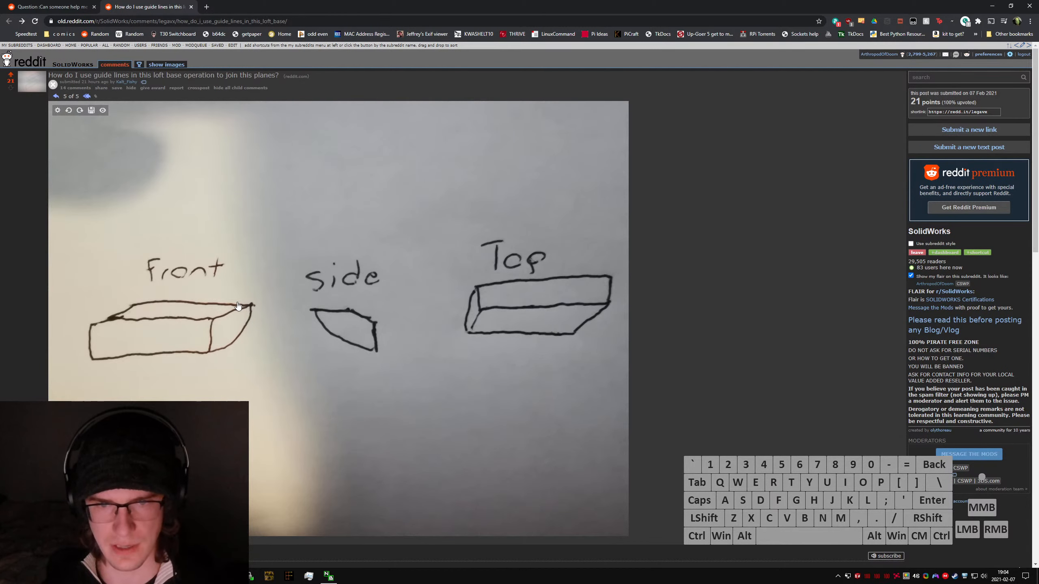
# Step: Compare the loft question's hand-drawn views, loft preview and sketch photos, ending on the gallery's second image
pyautogui.click(56, 97)
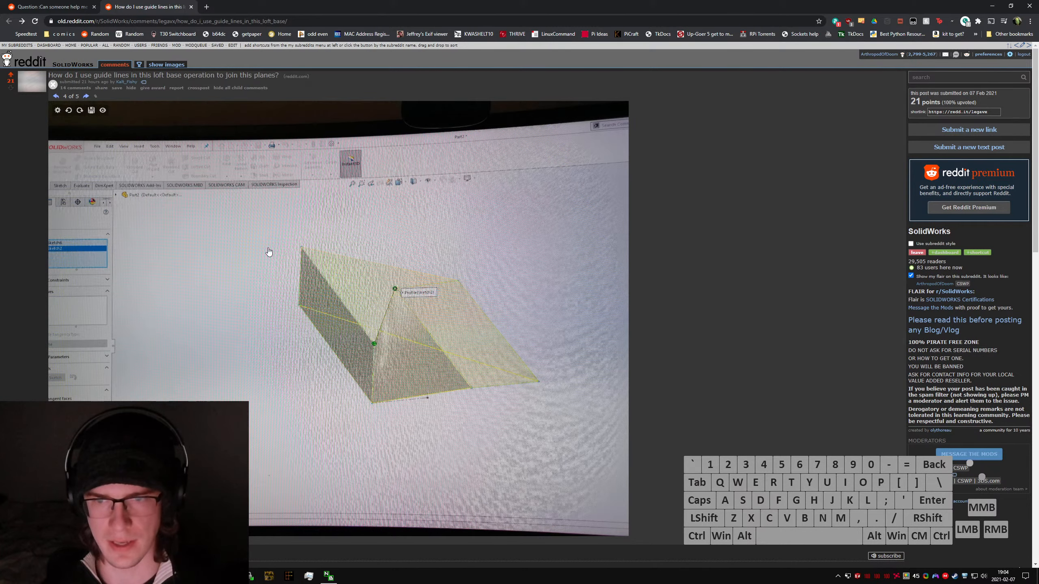
pyautogui.click(56, 97)
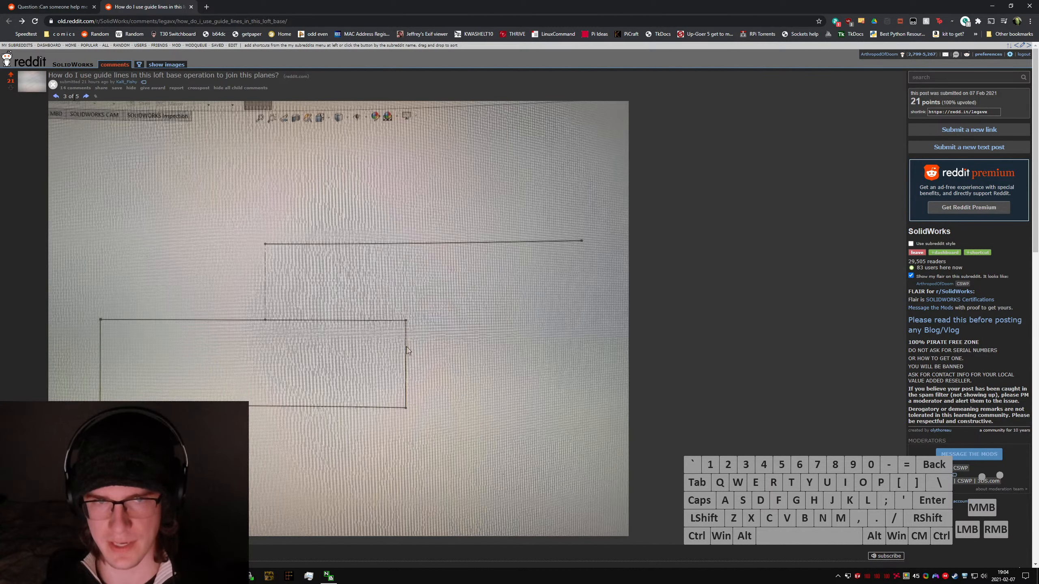
pyautogui.click(86, 96)
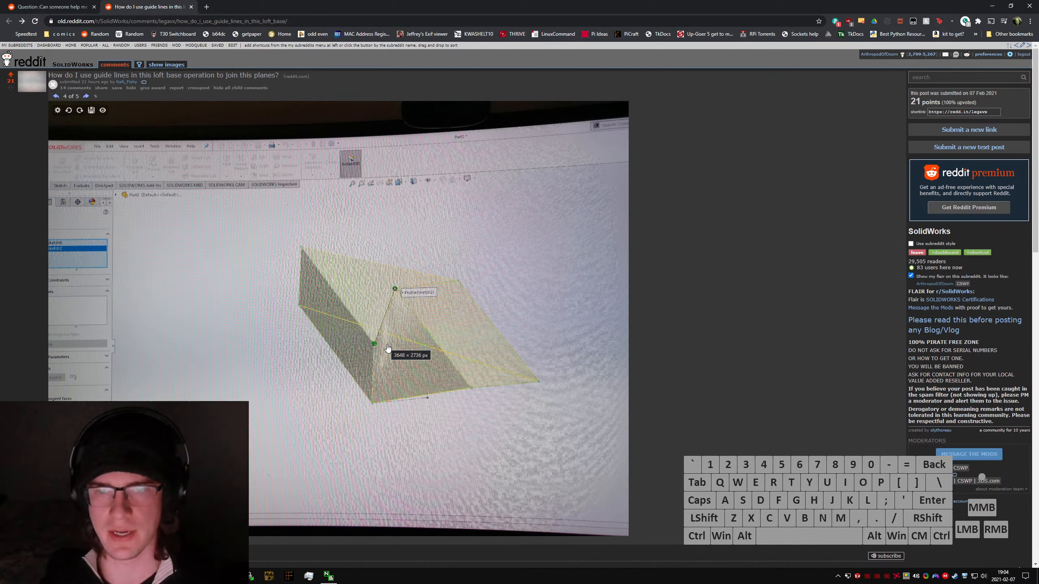
pyautogui.click(86, 96)
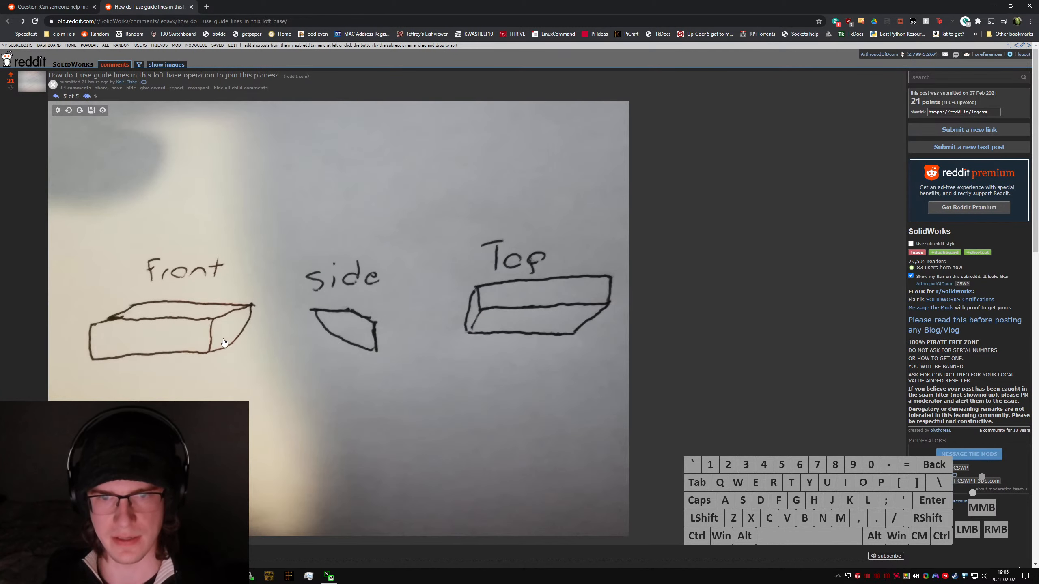
pyautogui.click(56, 97)
pyautogui.click(56, 97)
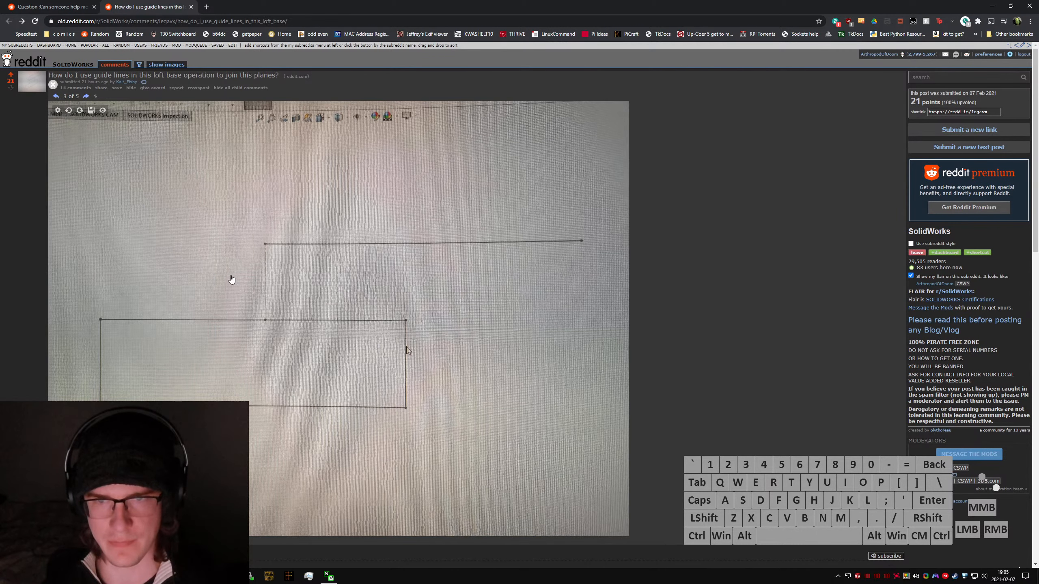
pyautogui.moveTo(231, 280); pyautogui.dragTo(218, 266)
pyautogui.click(56, 96)
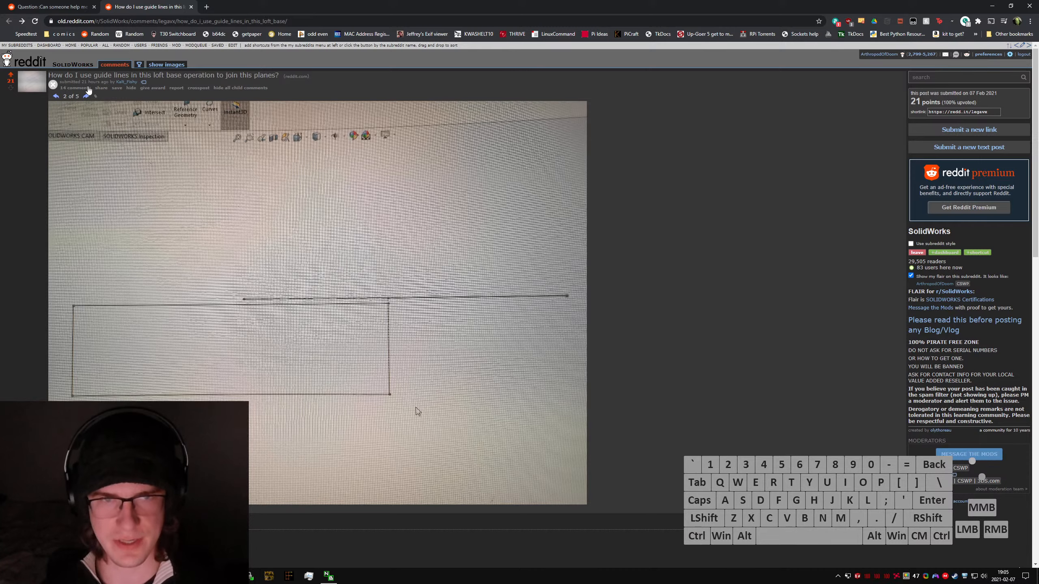
# Step: Paste a snip of the loft question page into paint.net with the canvas expanded to fit, and discard the image
pyautogui.press('super+shift+s')
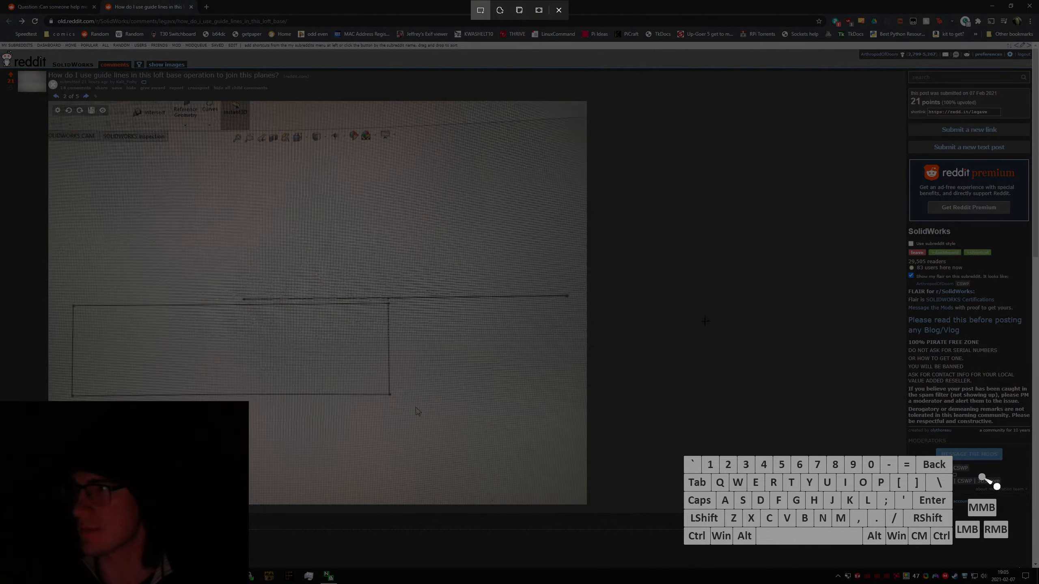
pyautogui.moveTo(0, 0)
pyautogui.mouseDown()
pyautogui.moveTo(492, 301)
pyautogui.moveTo(759, 553)
pyautogui.mouseUp()
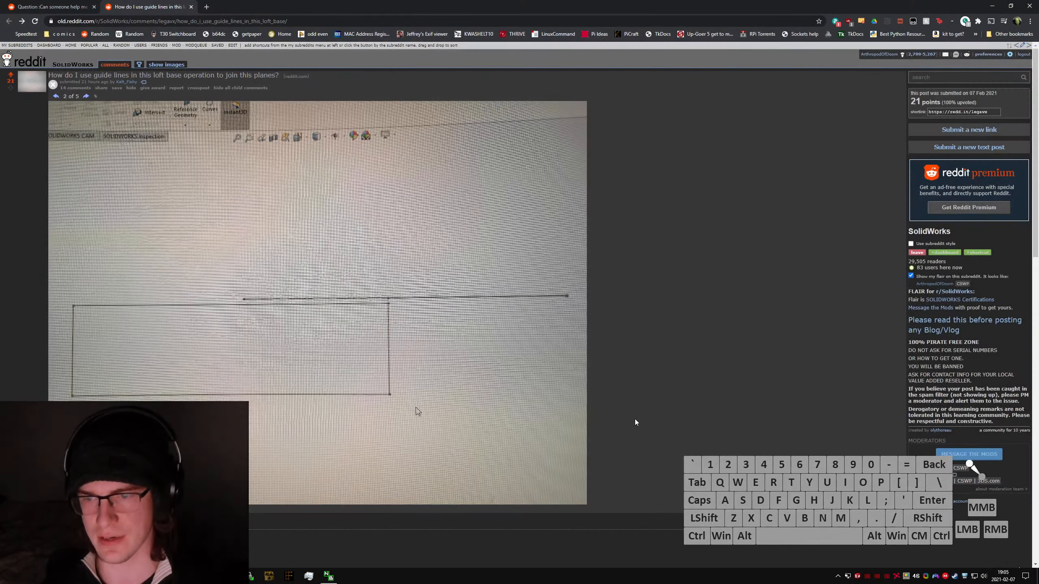
pyautogui.press('super')
pyautogui.write('paint.net')
pyautogui.press('Return')
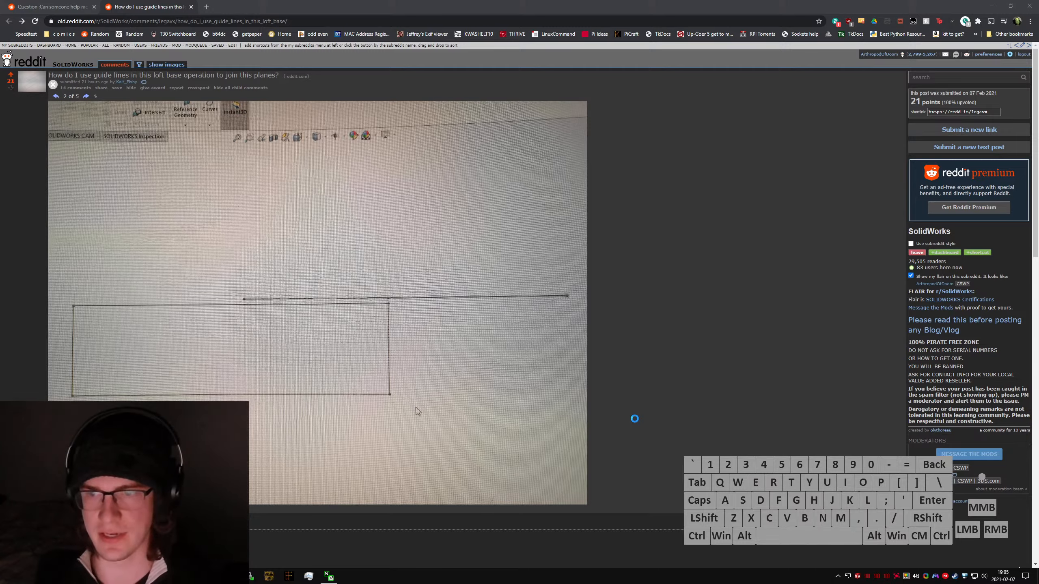
pyautogui.hotkey('ctrl', 'v')
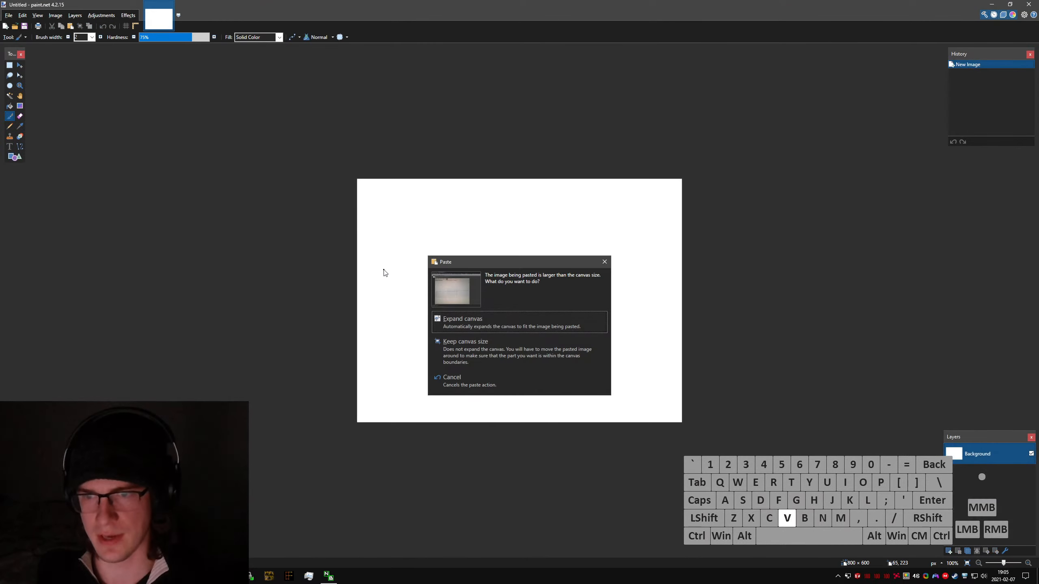
pyautogui.click(490, 318)
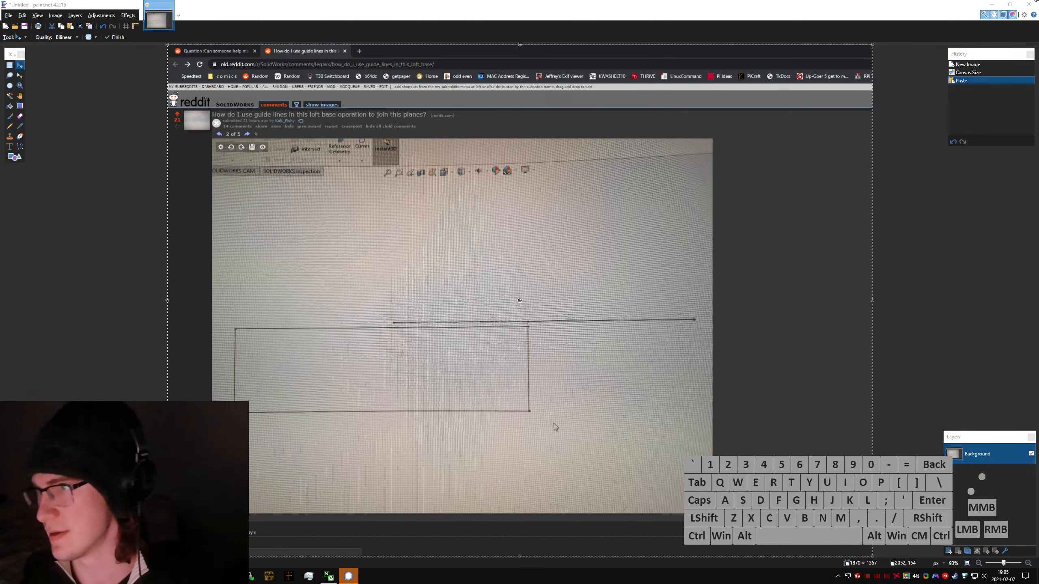
pyautogui.click(1029, 4)
pyautogui.click(512, 330)
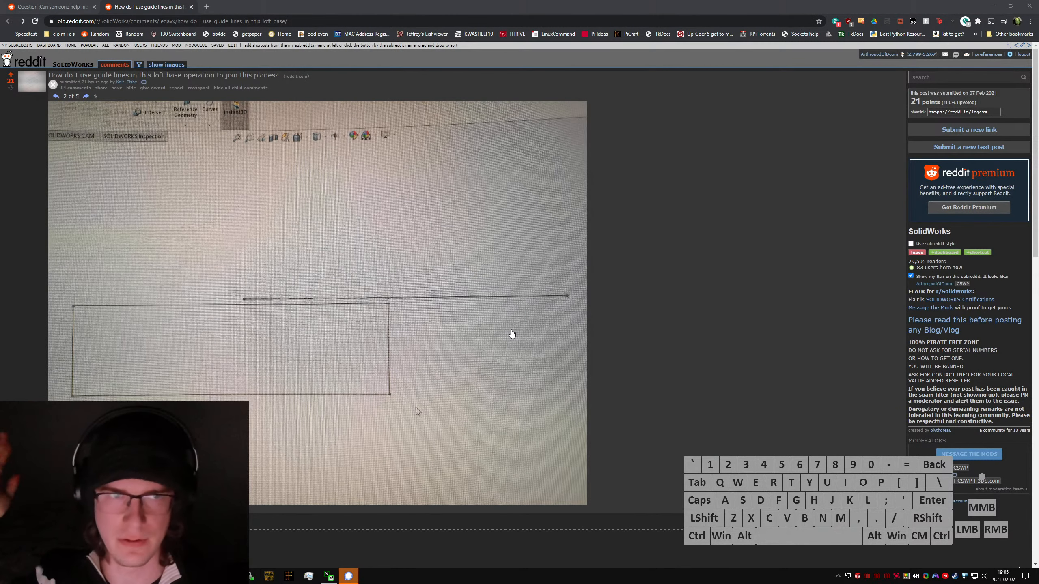
pyautogui.click(804, 310)
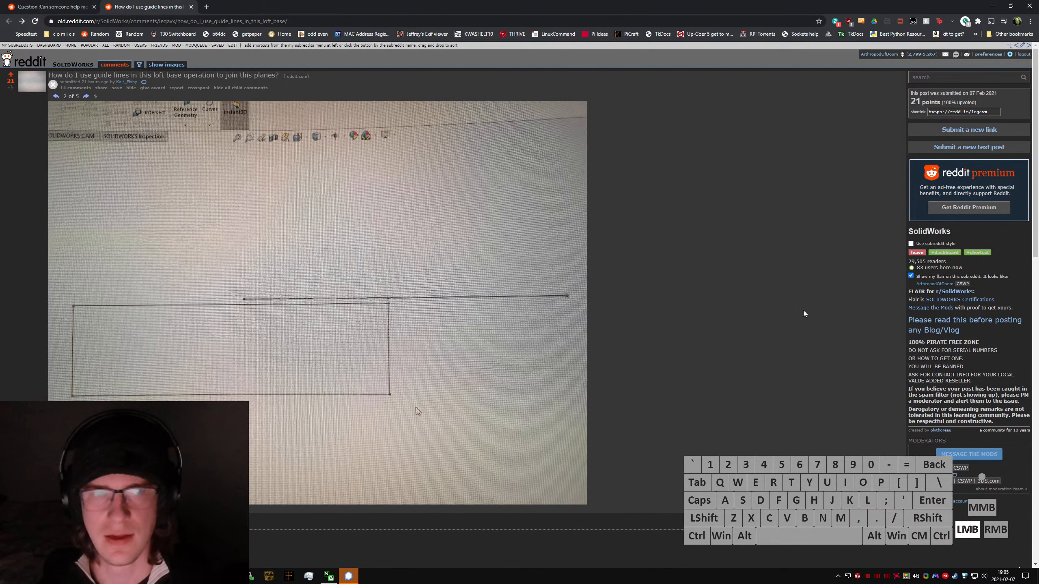
pyautogui.click(712, 340)
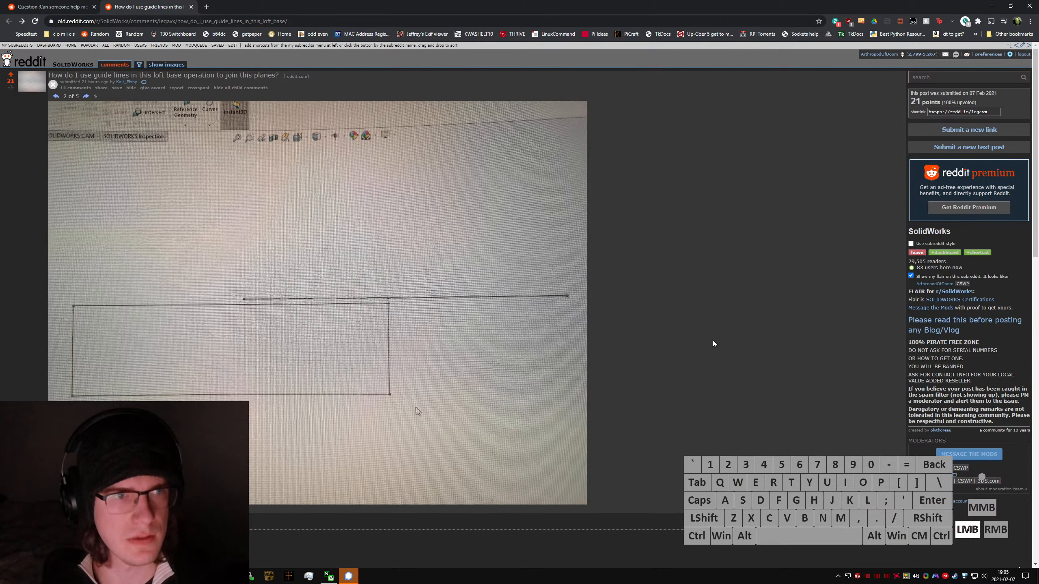
pyautogui.click(864, 244)
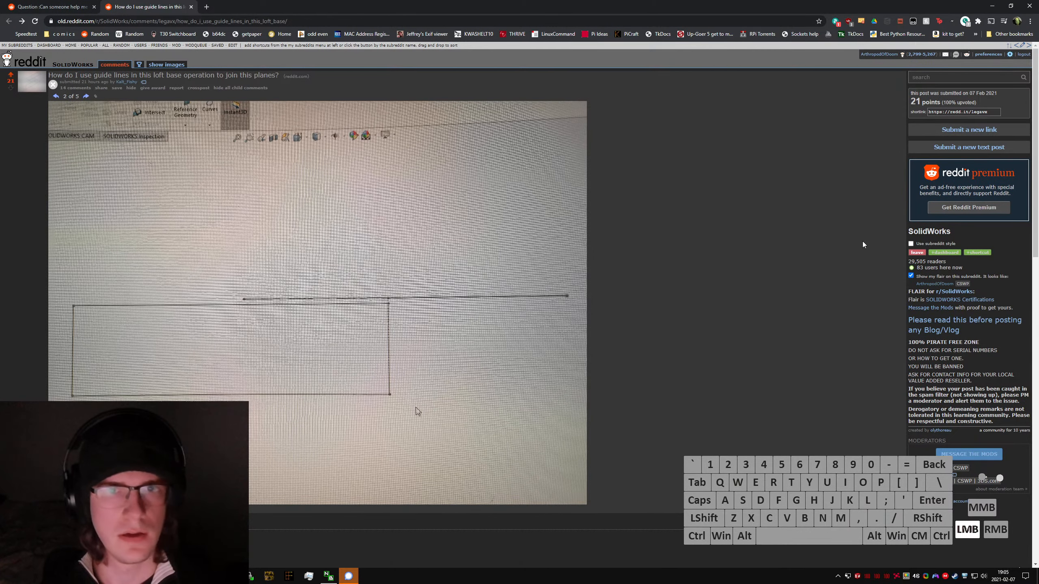
pyautogui.click(793, 248)
# Step: Launch SOLIDWORKS and bring up the spiral staircase question in the maximized browser window
pyautogui.click(56, 5)
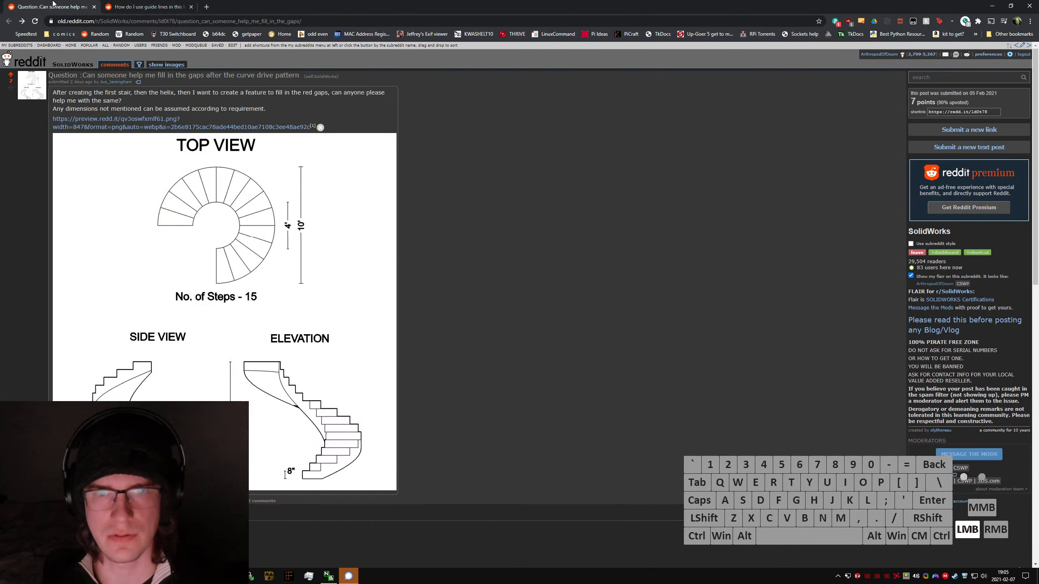
pyautogui.click(132, 2)
pyautogui.moveTo(754, 3); pyautogui.dragTo(531, 131)
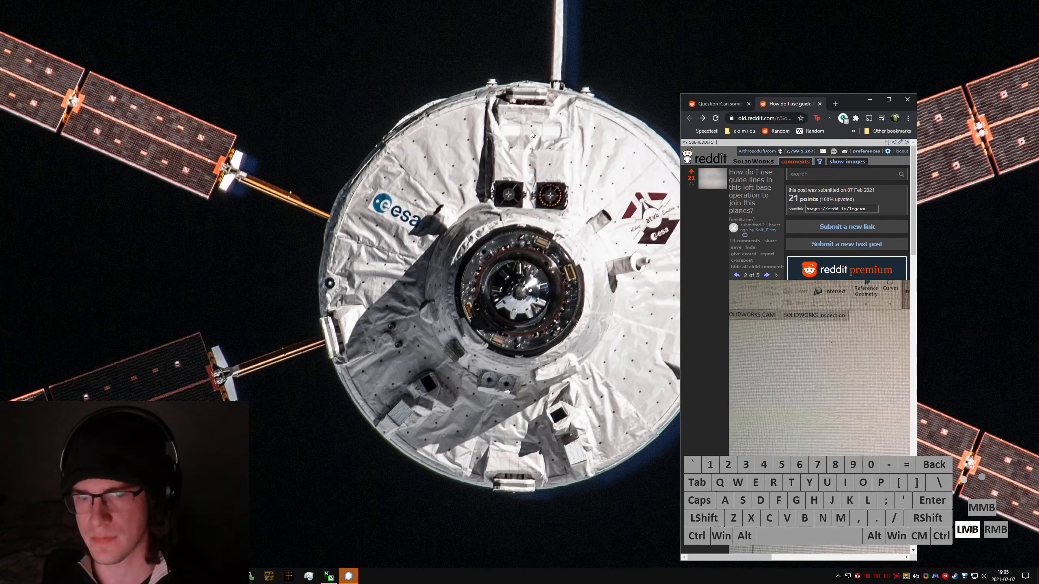
pyautogui.press('super')
pyautogui.write('solidworks')
pyautogui.press('Return')
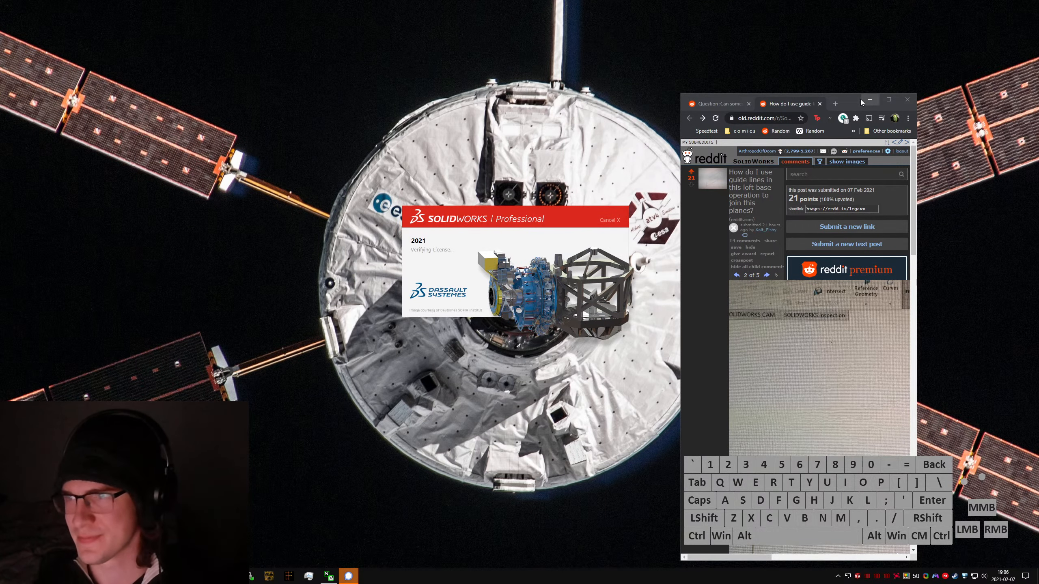
pyautogui.click(888, 99)
pyautogui.click(80, 6)
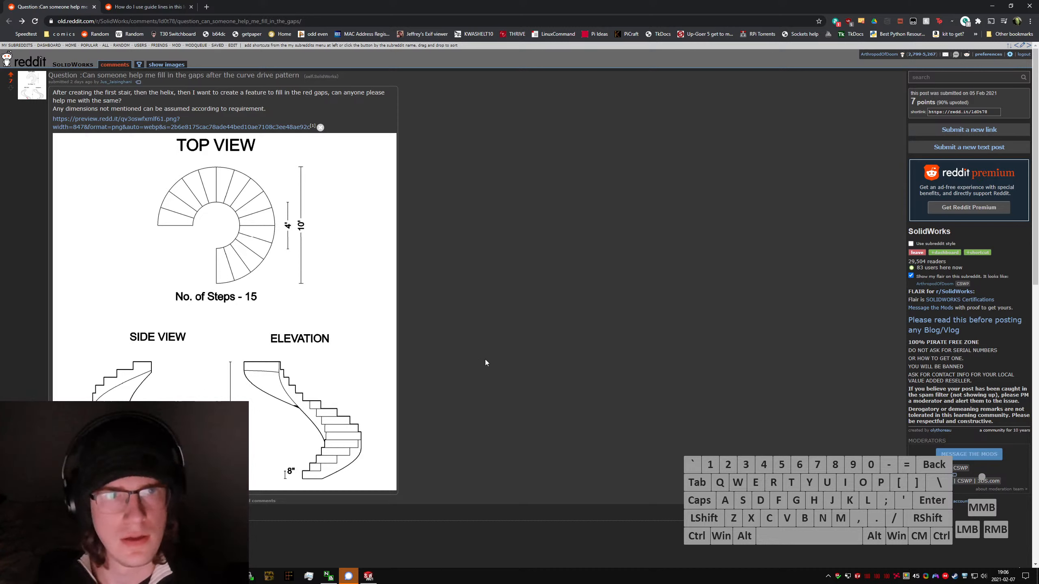
# Step: Switch to SOLIDWORKS, dismiss the welcome dialog and create a new part from the inch (IPS) part template
pyautogui.click(380, 575)
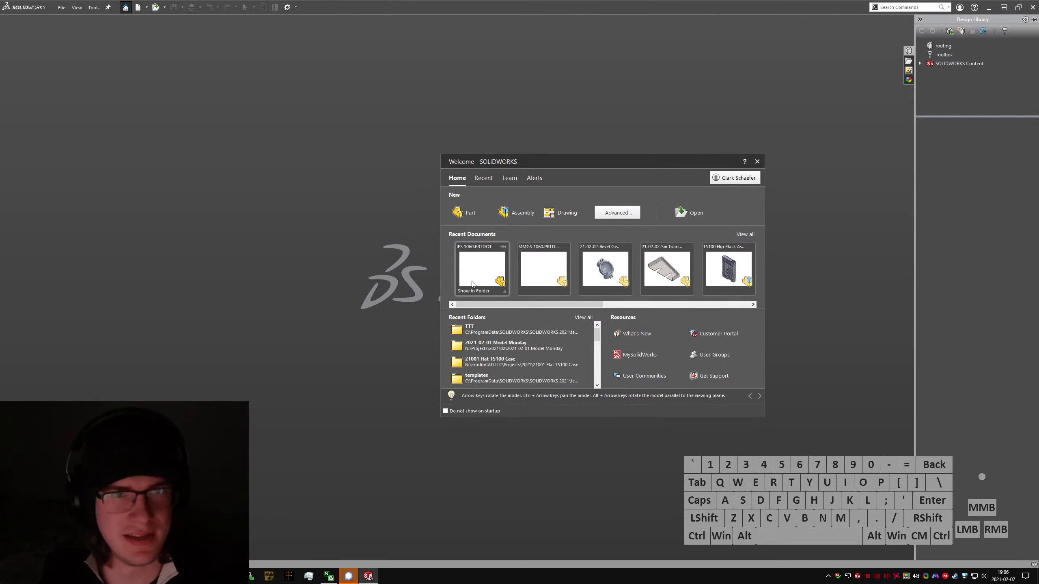
pyautogui.click(338, 152)
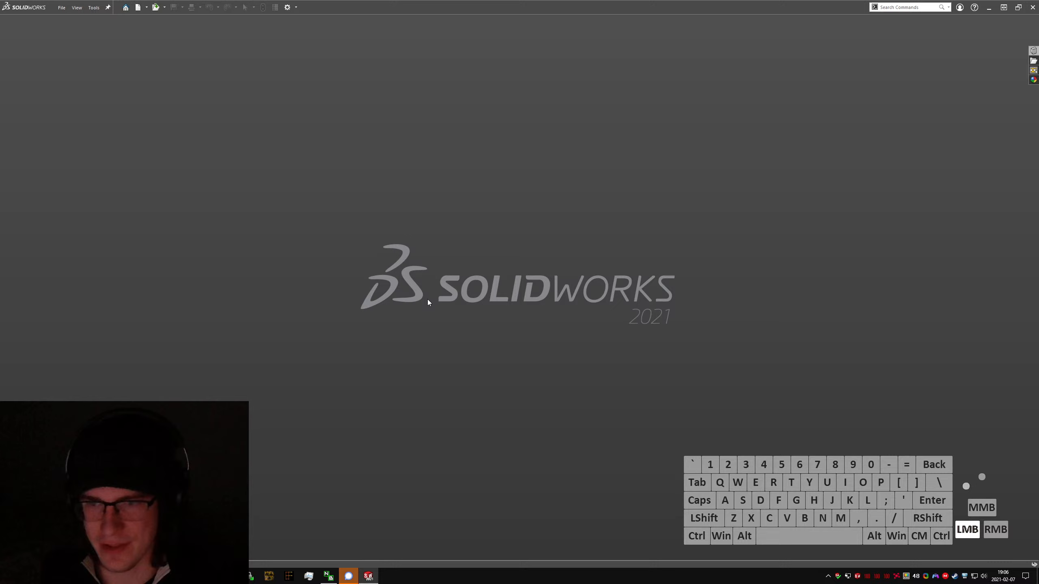
pyautogui.click(62, 8)
pyautogui.click(74, 22)
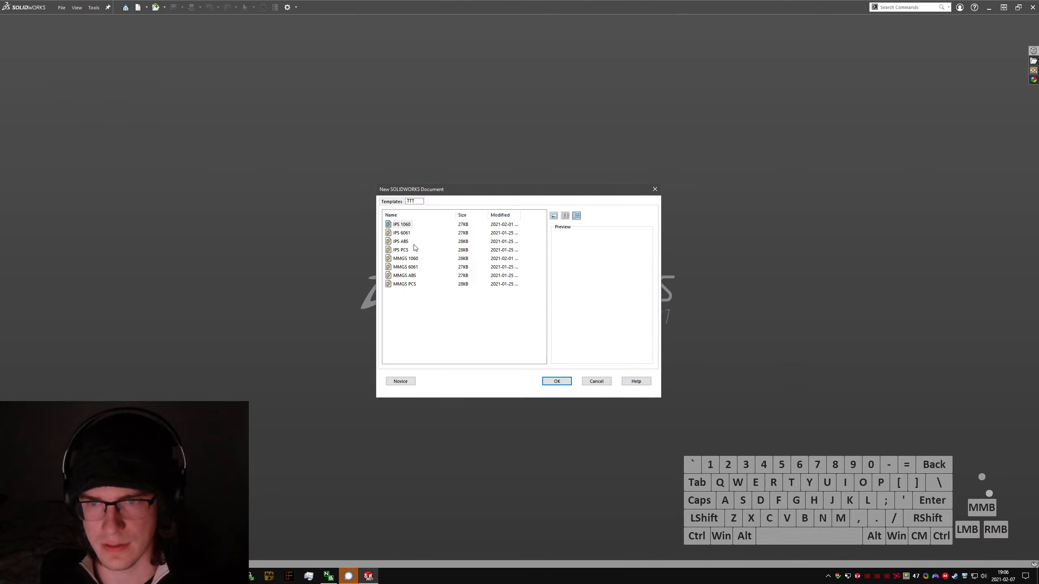
pyautogui.click(387, 201)
pyautogui.doubleClick(400, 224)
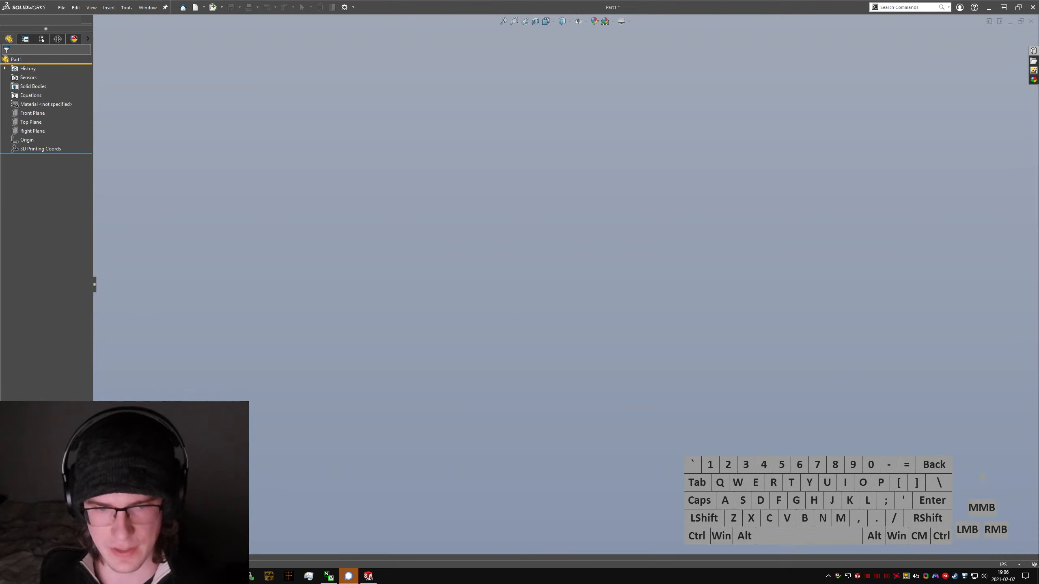
# Step: Check the staircase drawing, then start a Helix/Spiral in the part and sketch its base circle, about 7.58 in diameter, at the origin on the Top Plane
pyautogui.click(132, 577)
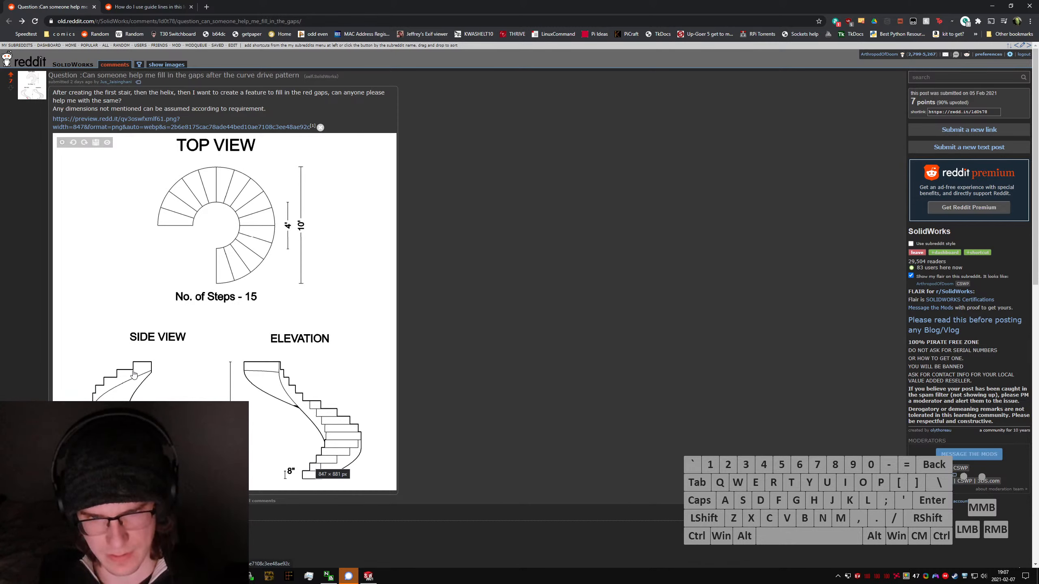
pyautogui.click(369, 576)
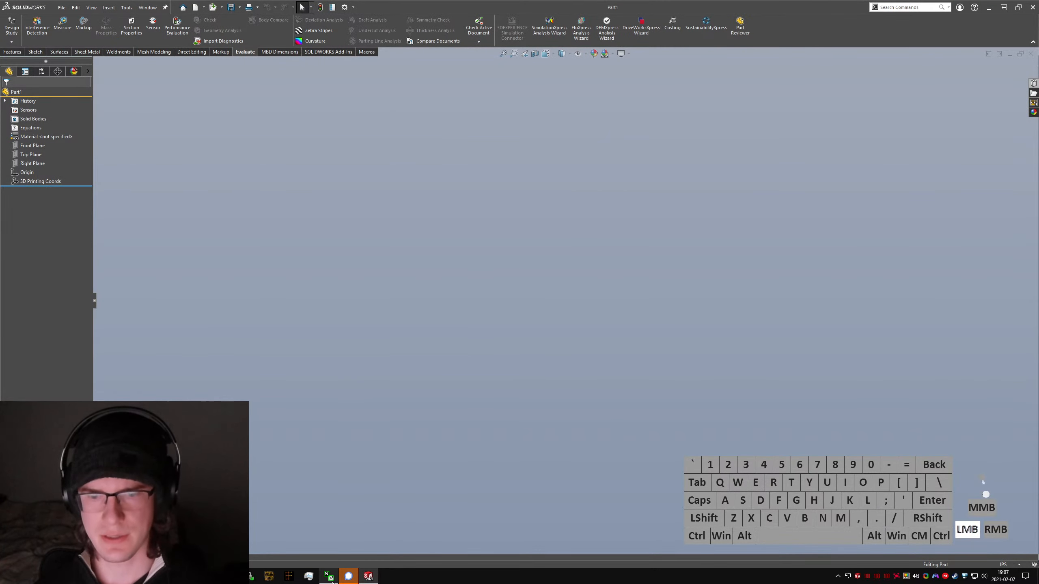
pyautogui.click(36, 52)
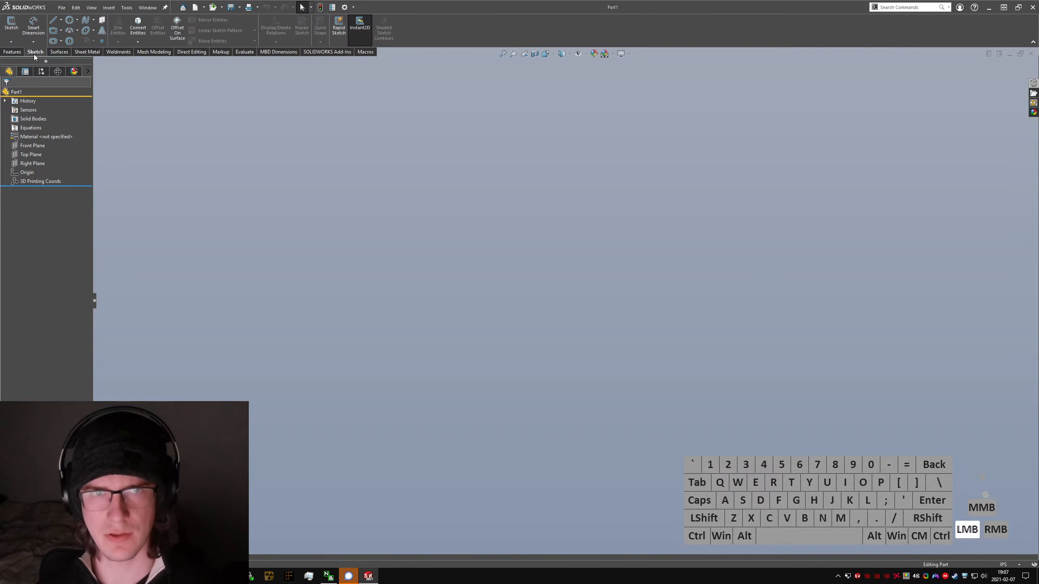
pyautogui.write('shelix')
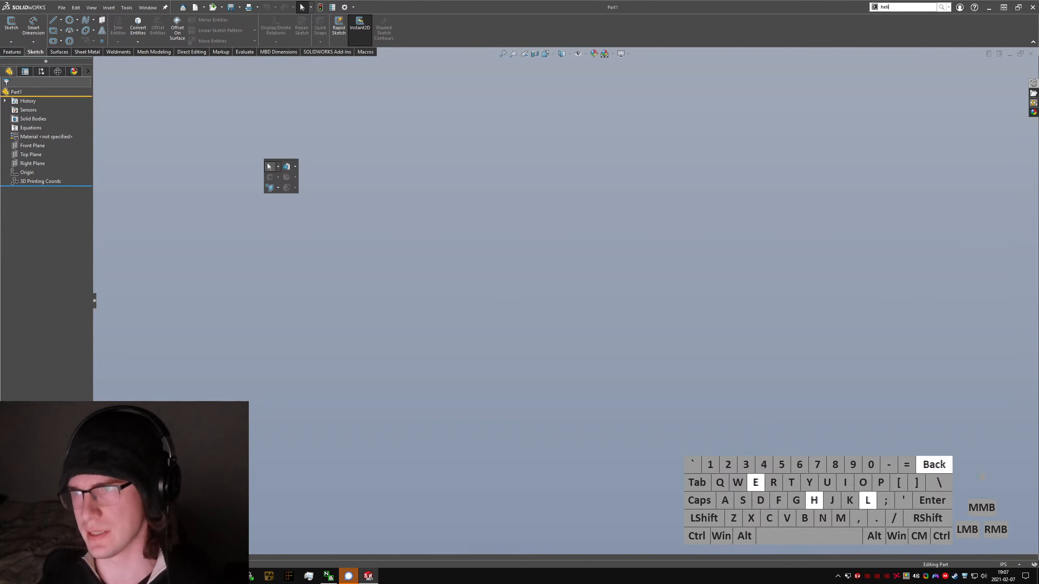
pyautogui.press('Return')
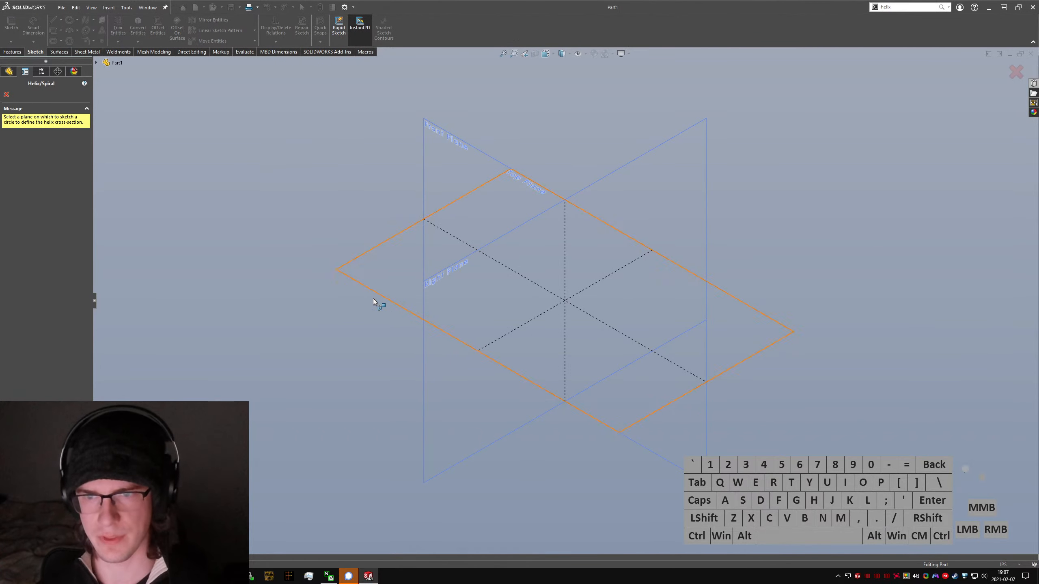
pyautogui.click(378, 302)
pyautogui.click(70, 19)
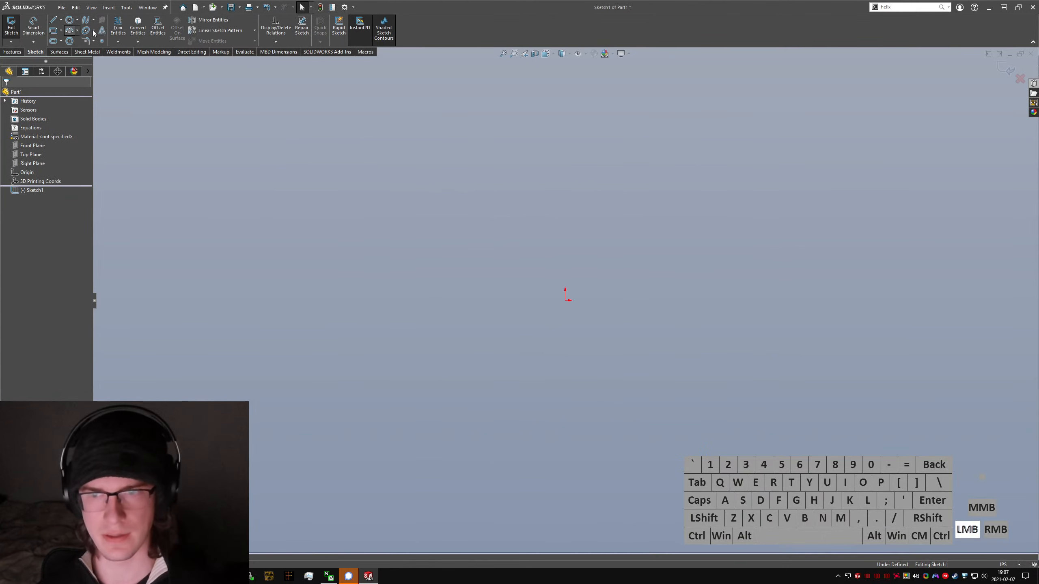
pyautogui.click(565, 301)
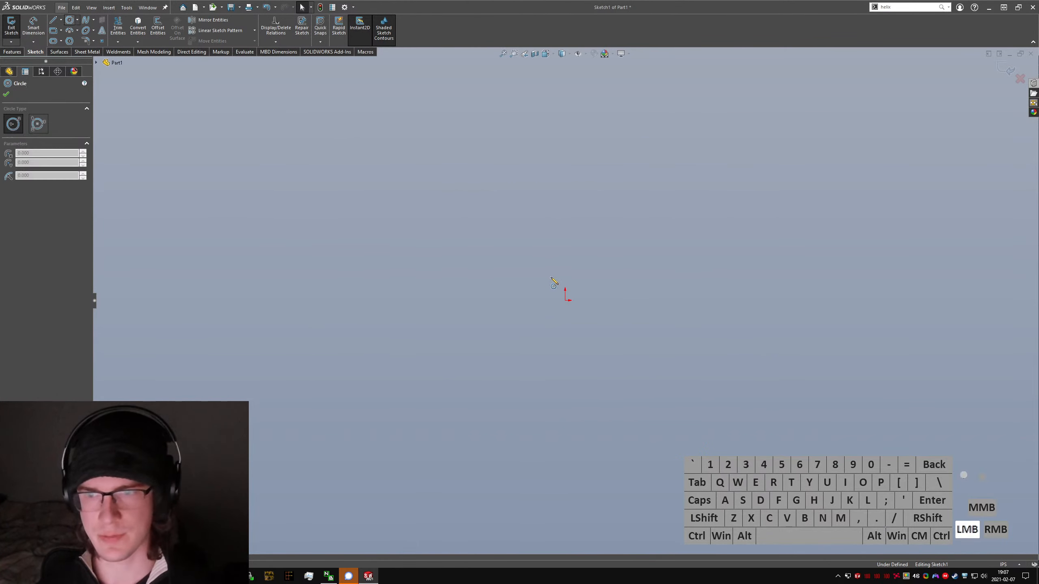
pyautogui.moveTo(566, 306); pyautogui.dragTo(912, 117)
# Step: Dimension the base circle's diameter as 10 ft
pyautogui.rightClick(798, 246)
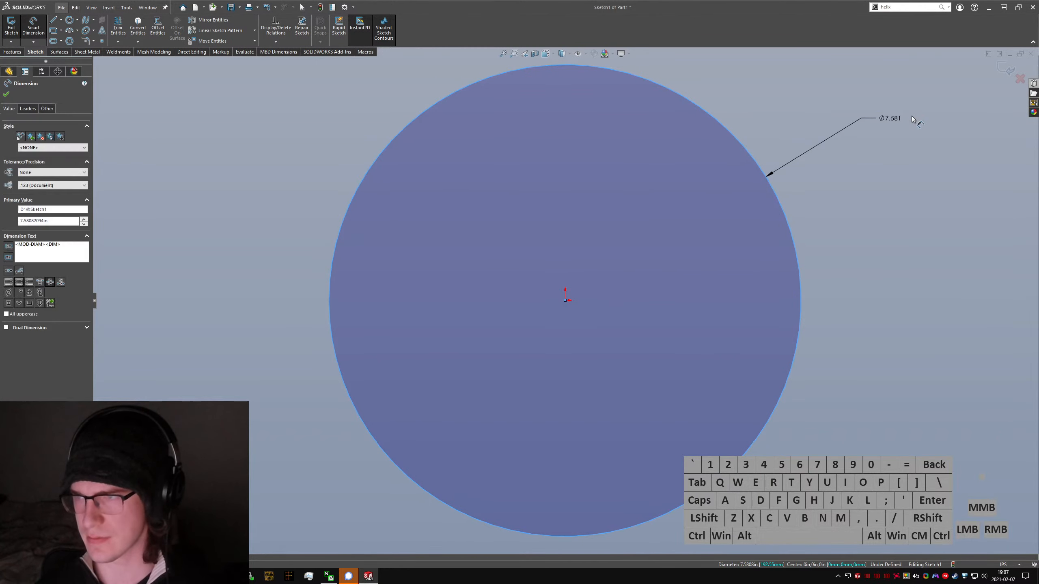
pyautogui.write('10')
pyautogui.write(";'")
pyautogui.press('BackSpace')
pyautogui.press('BackSpace')
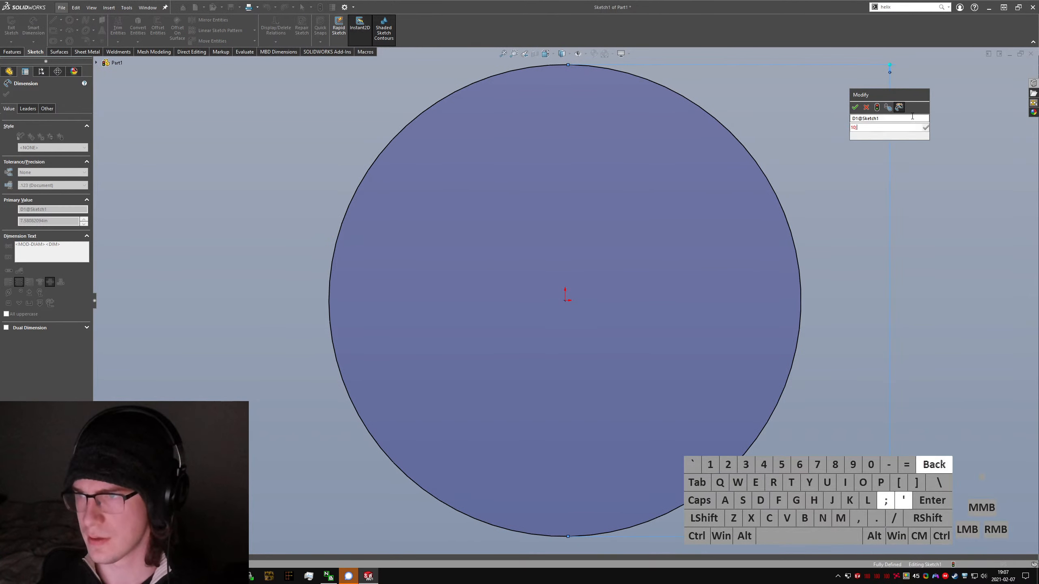
pyautogui.write('ft')
pyautogui.press('Return')
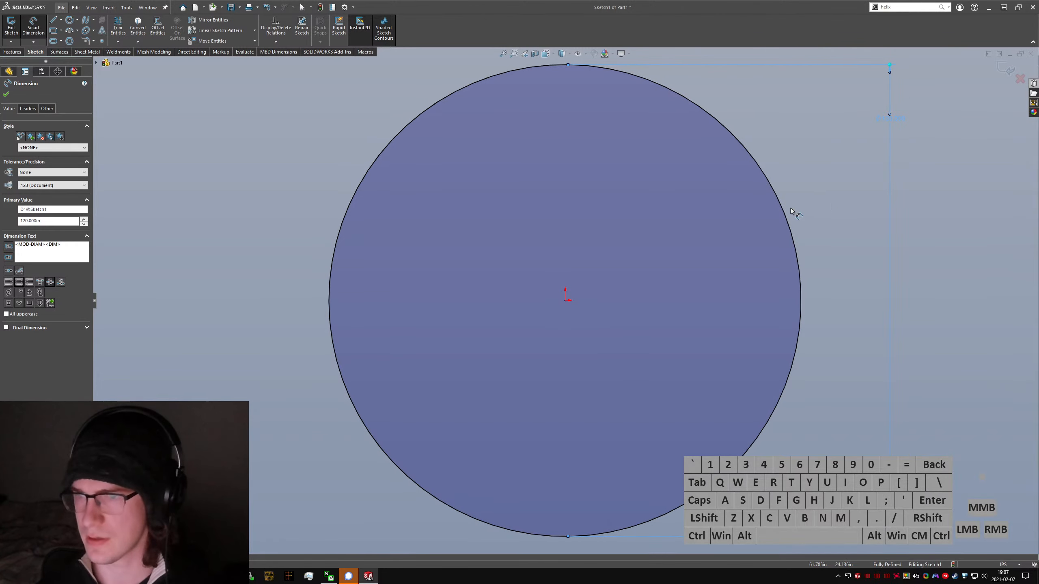
pyautogui.press('Escape')
# Step: Finish the base circle sketch and define the helix by Height and Revolution
pyautogui.click(11, 27)
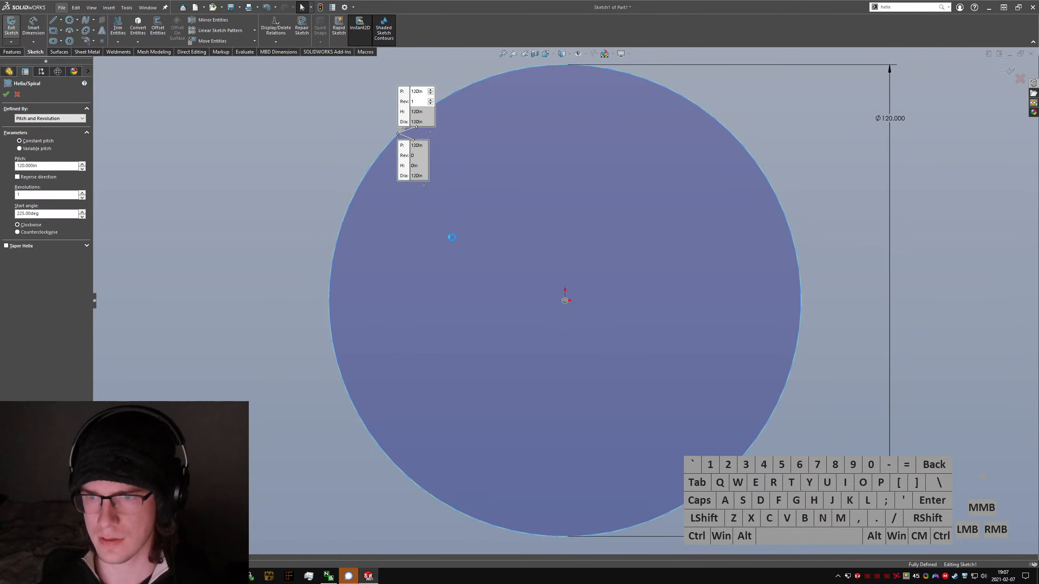
pyautogui.scroll(3, 510, 161)
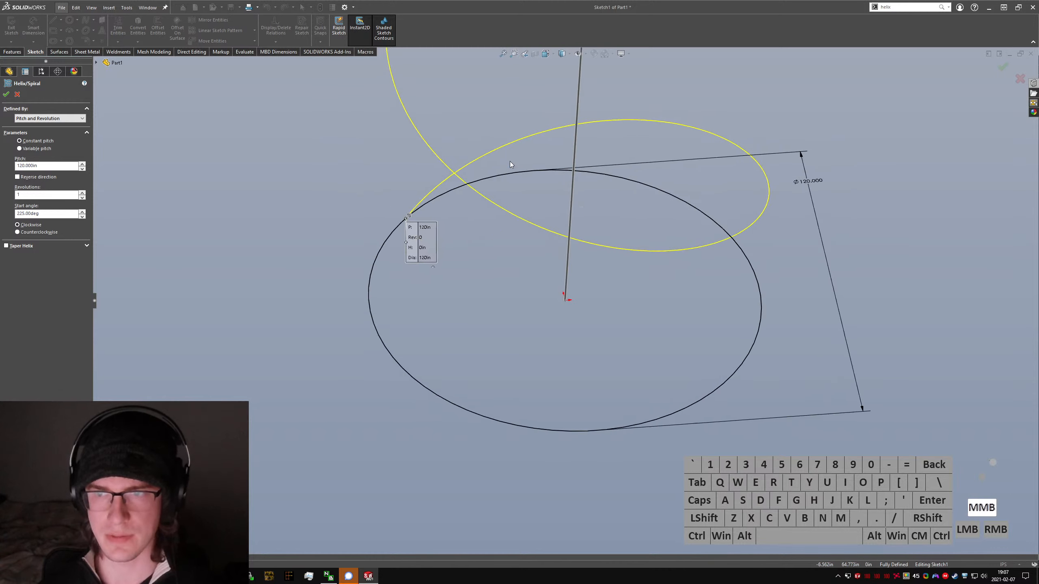
pyautogui.click(48, 118)
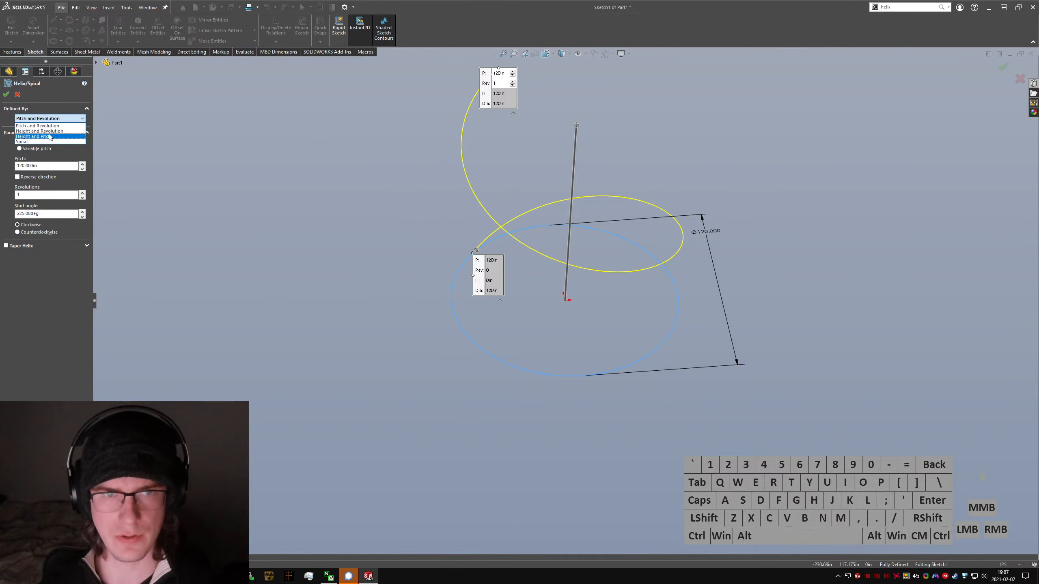
pyautogui.click(48, 131)
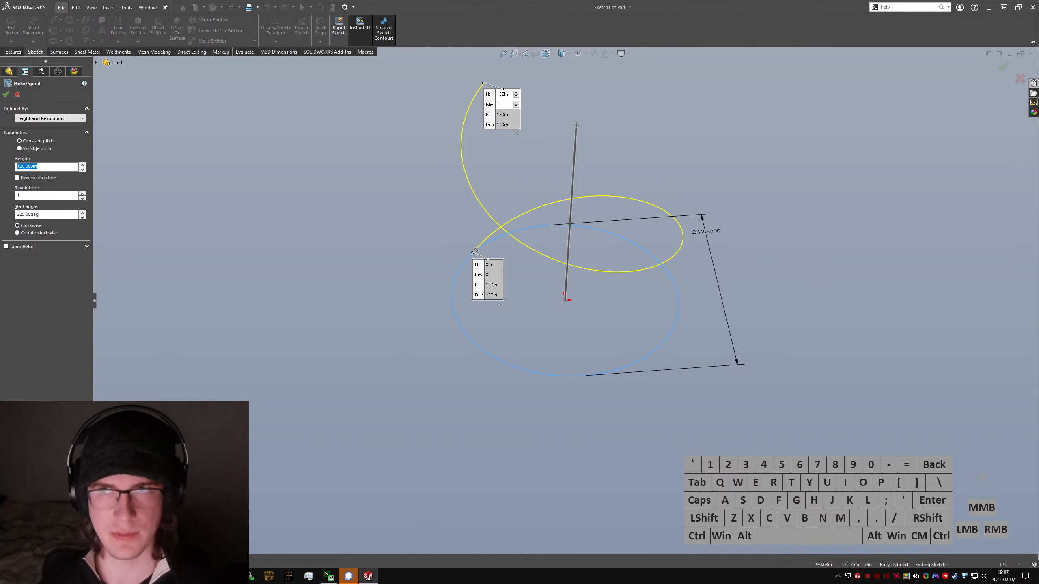
# Step: Set the helix to 0.75 revolutions with a start angle of 0 degrees
pyautogui.doubleClick(44, 195)
pyautogui.write('0')
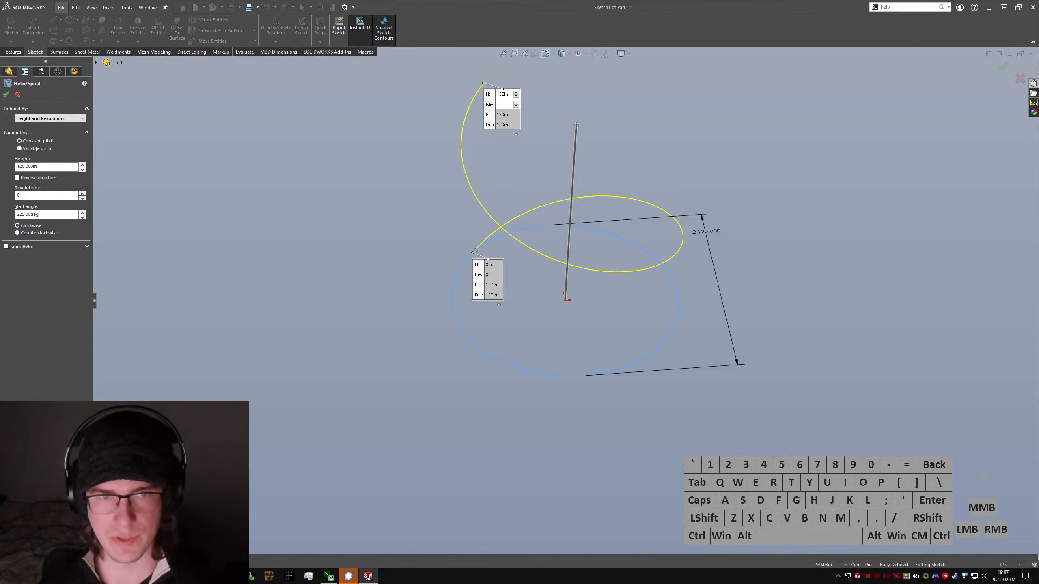
pyautogui.write('.75')
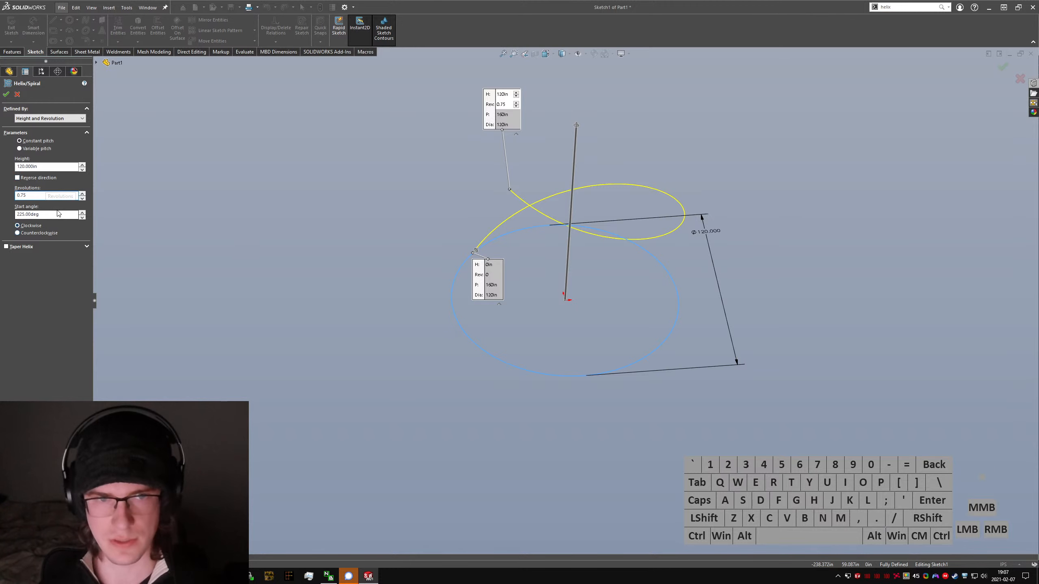
pyautogui.doubleClick(58, 213)
pyautogui.write('0')
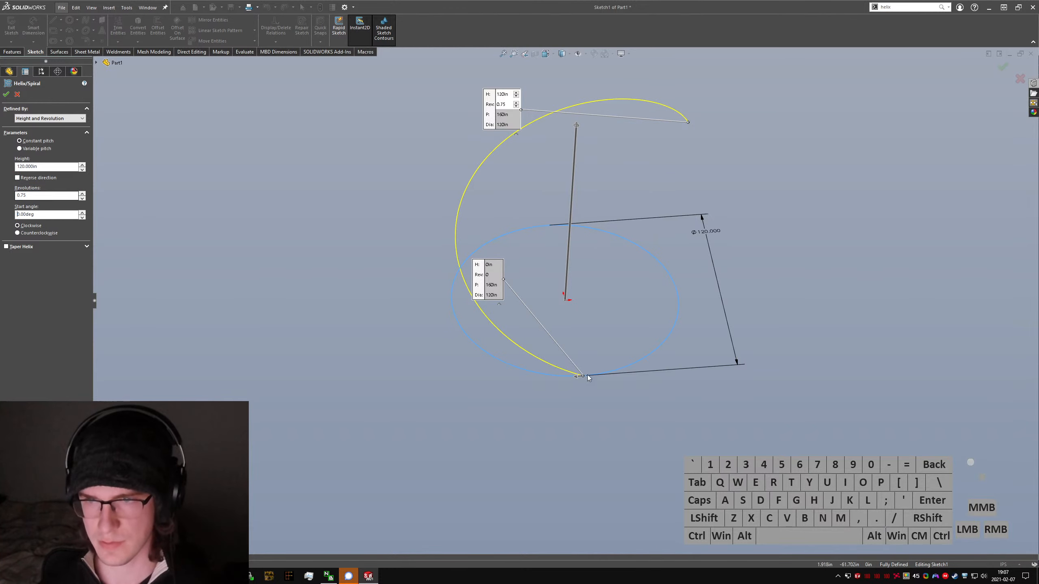
pyautogui.moveTo(587, 377); pyautogui.dragTo(587, 352, button='middle')
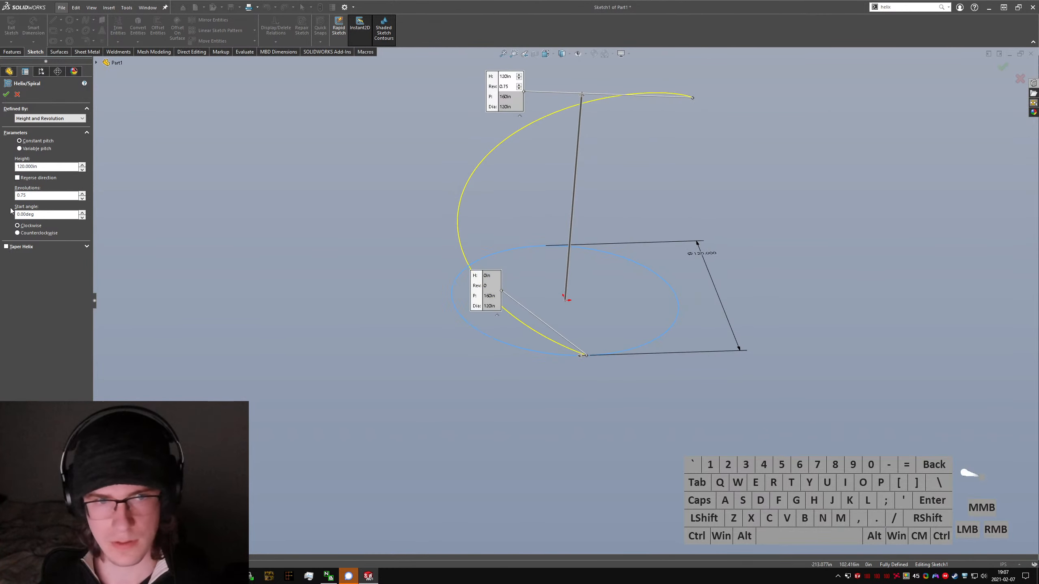
# Step: Make the outer helix counterclockwise and create it
pyautogui.click(39, 233)
pyautogui.click(6, 94)
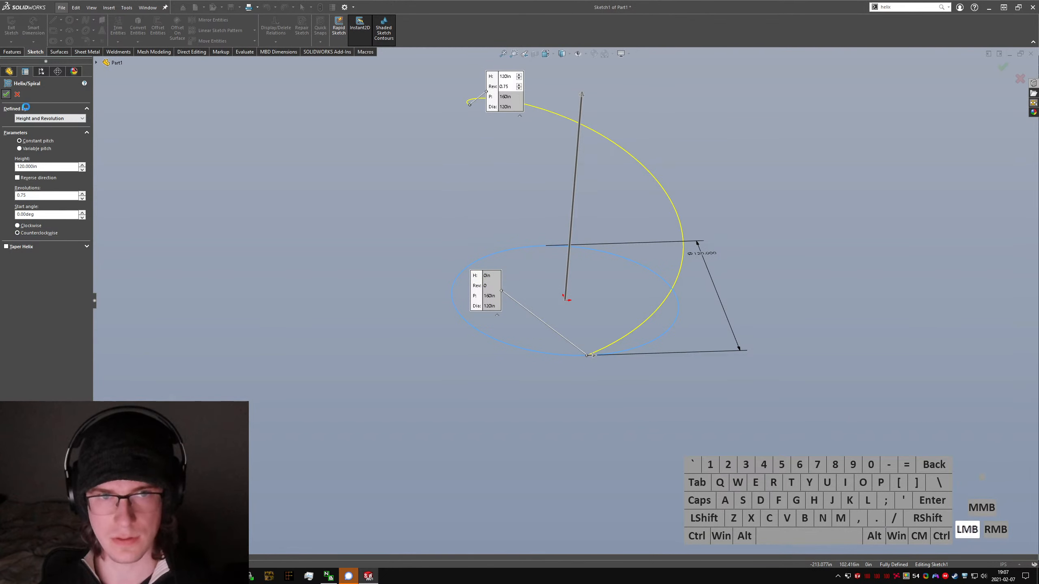
pyautogui.click(587, 298)
pyautogui.moveTo(586, 296); pyautogui.dragTo(569, 281, button='middle')
# Step: Switch to the browser to check the staircase drawing's inner diameter, and return to SOLIDWORKS
pyautogui.hotkey('alt', 'Tab')
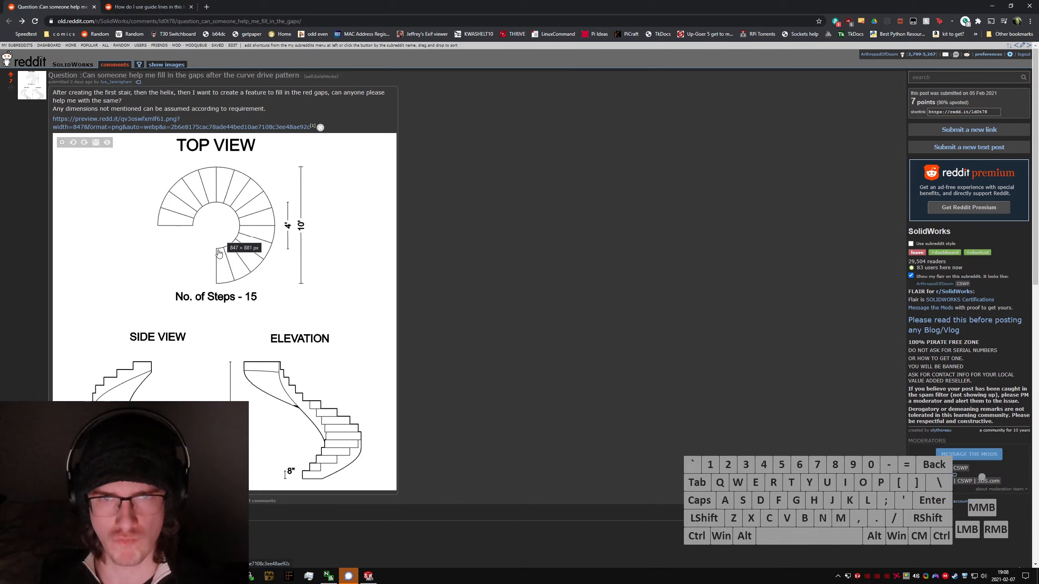
pyautogui.click(462, 278)
pyautogui.hotkey('ctrl', 'Tab')
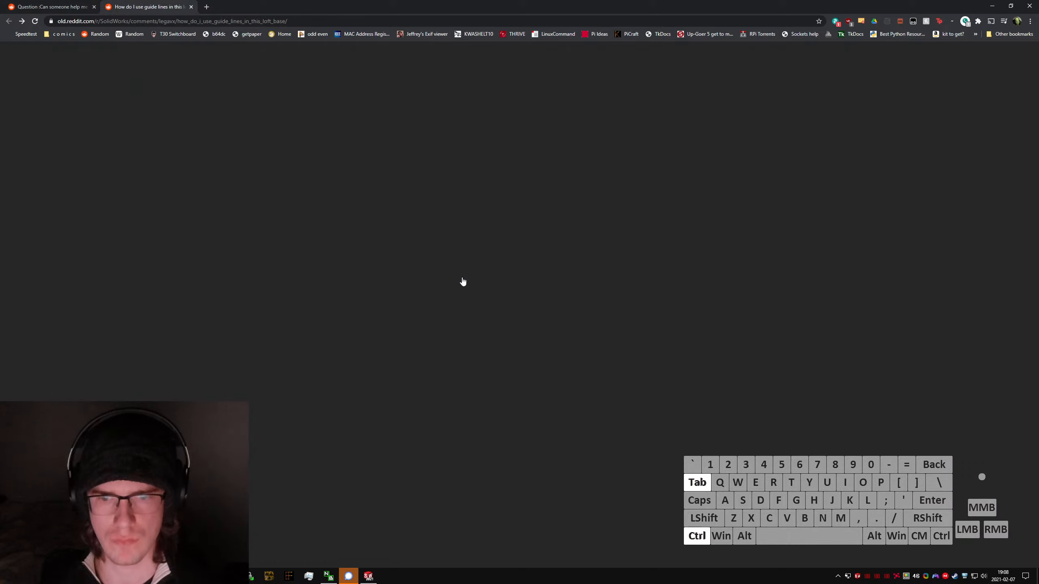
pyautogui.hotkey('ctrl', 'Tab')
pyautogui.hotkey('alt', 'Tab')
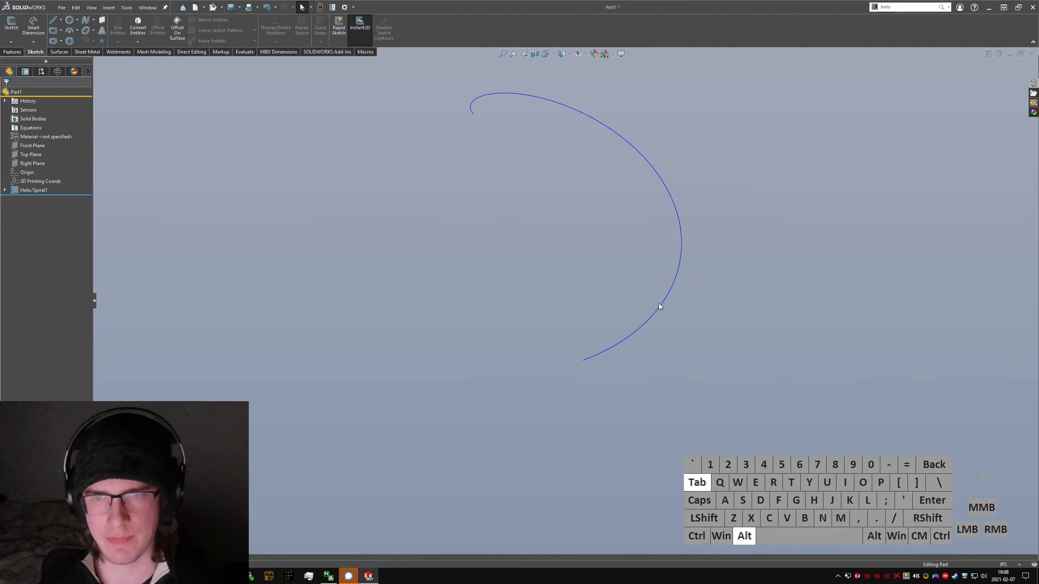
pyautogui.click(553, 238)
pyautogui.moveTo(554, 238); pyautogui.dragTo(546, 278, button='middle')
pyautogui.click(284, 233)
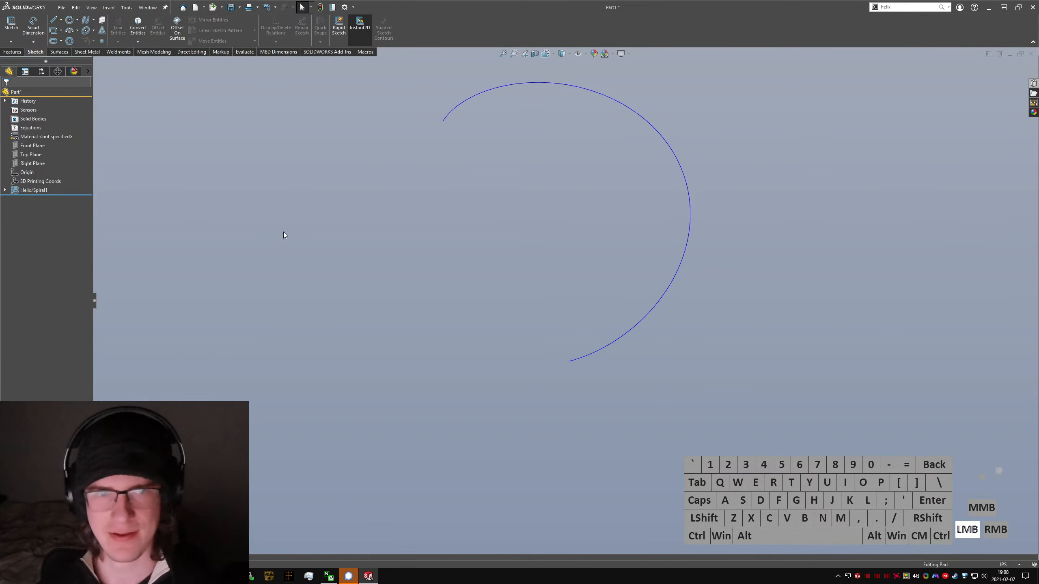
# Step: Start a second Helix/Spiral and sketch its base circle, about 51.5 in diameter, at the origin on the Top Plane
pyautogui.write('shgelix')
pyautogui.press('BackSpace')
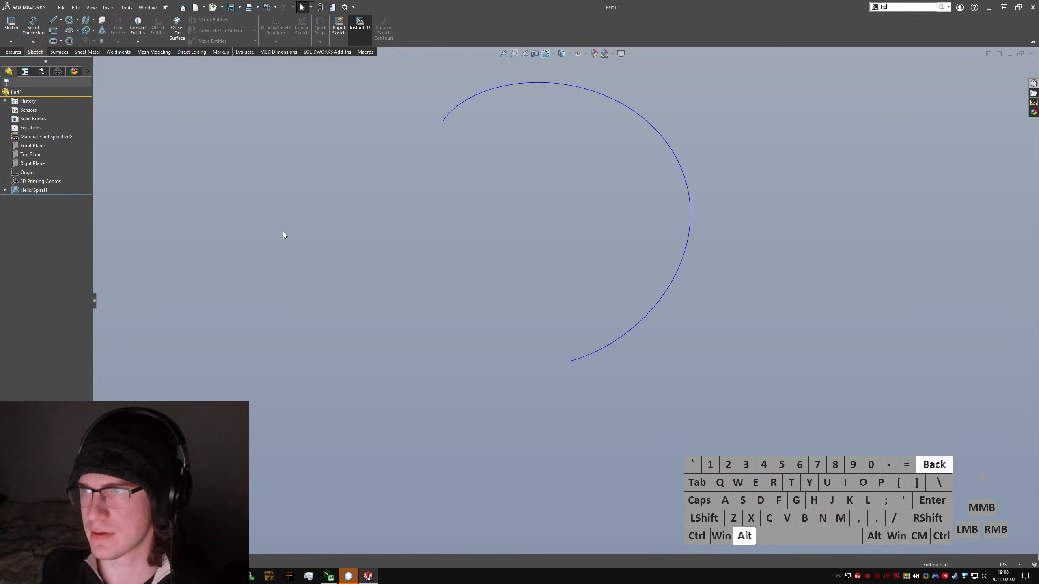
pyautogui.hotkey('alt', 'Tab')
pyautogui.hotkey('alt', 'Tab')
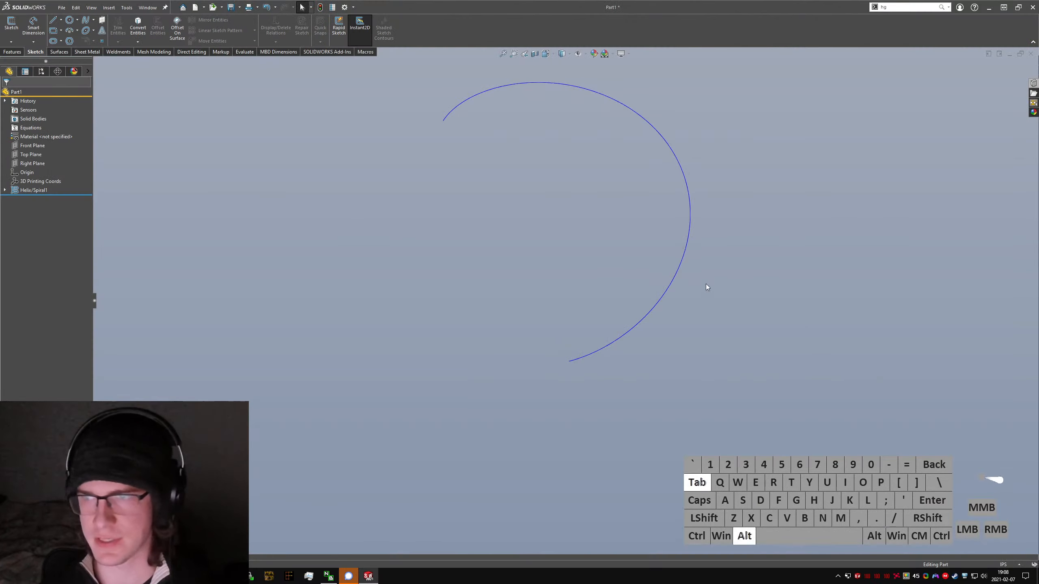
pyautogui.write('shelix')
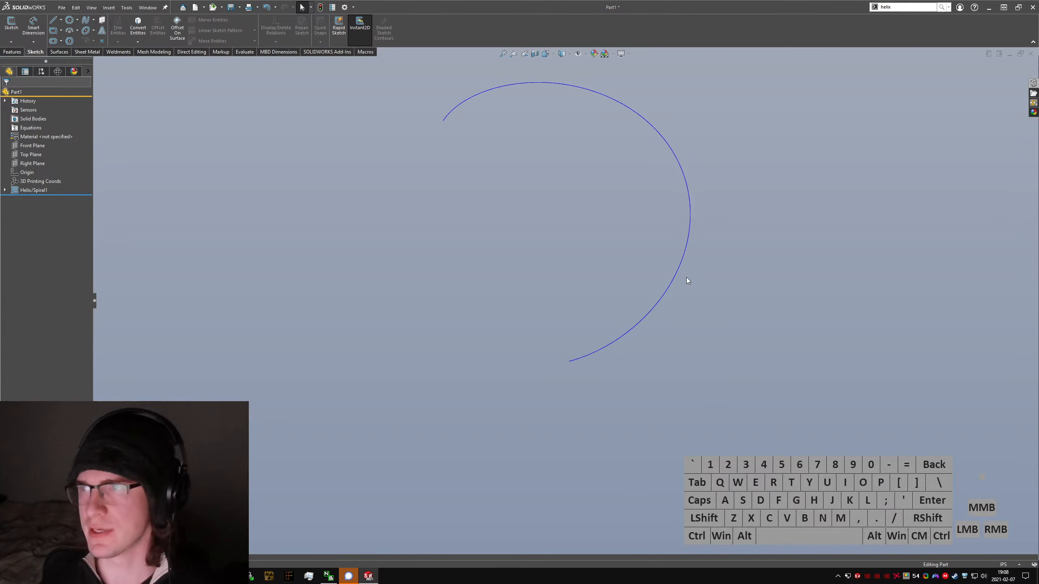
pyautogui.press('Return')
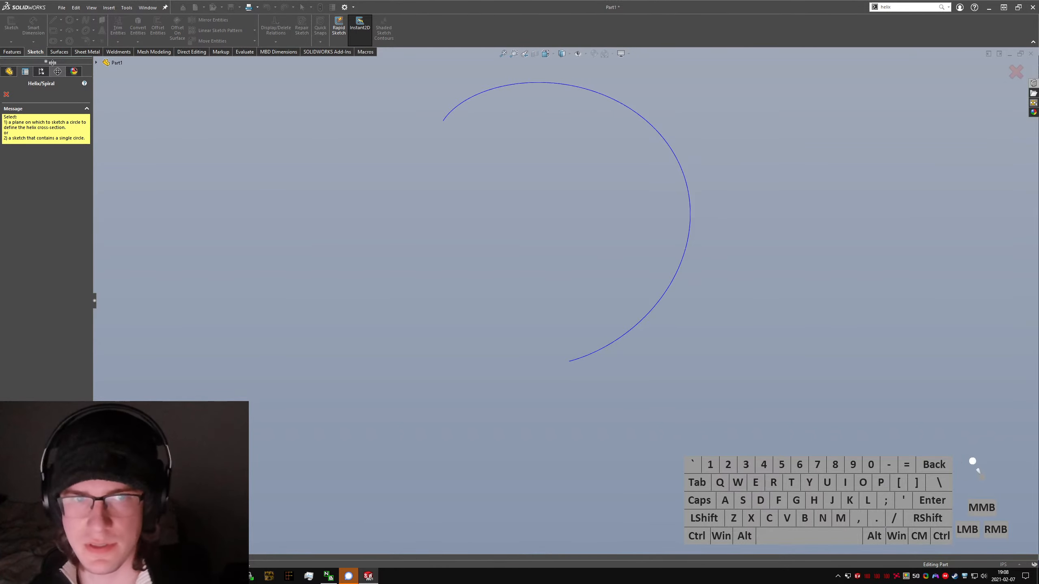
pyautogui.click(99, 67)
pyautogui.click(97, 62)
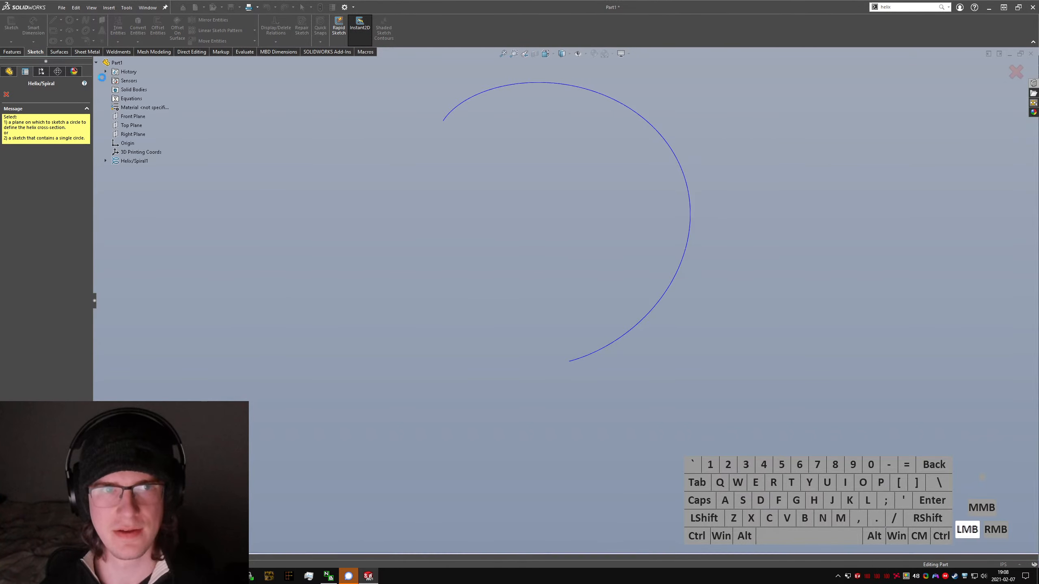
pyautogui.click(139, 126)
pyautogui.click(73, 26)
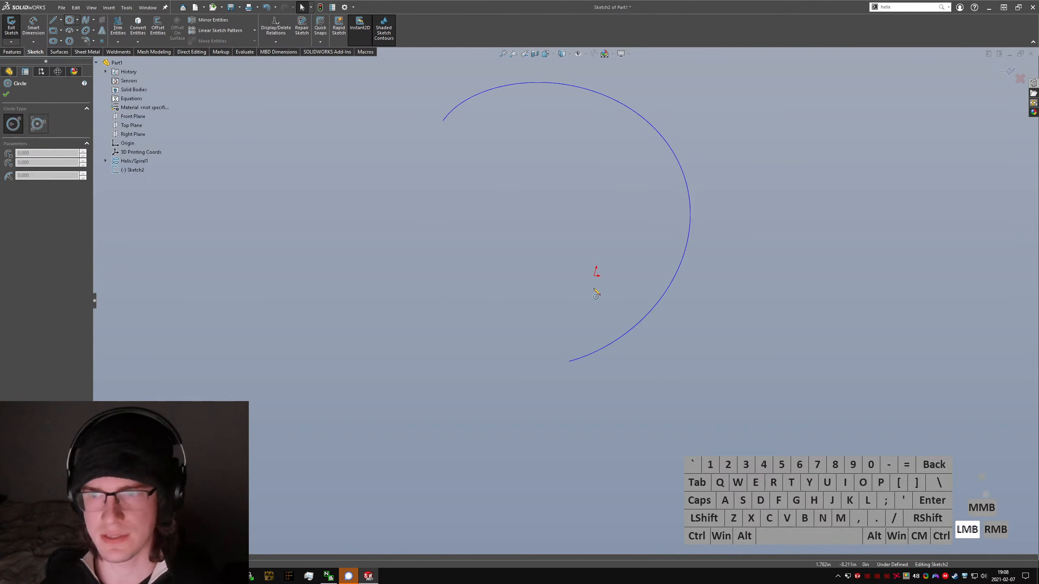
pyautogui.click(594, 276)
pyautogui.click(631, 297)
# Step: Dimension the inner base circle's diameter as 48 in
pyautogui.moveTo(622, 382); pyautogui.dragTo(635, 248, button='right')
pyautogui.click(635, 249)
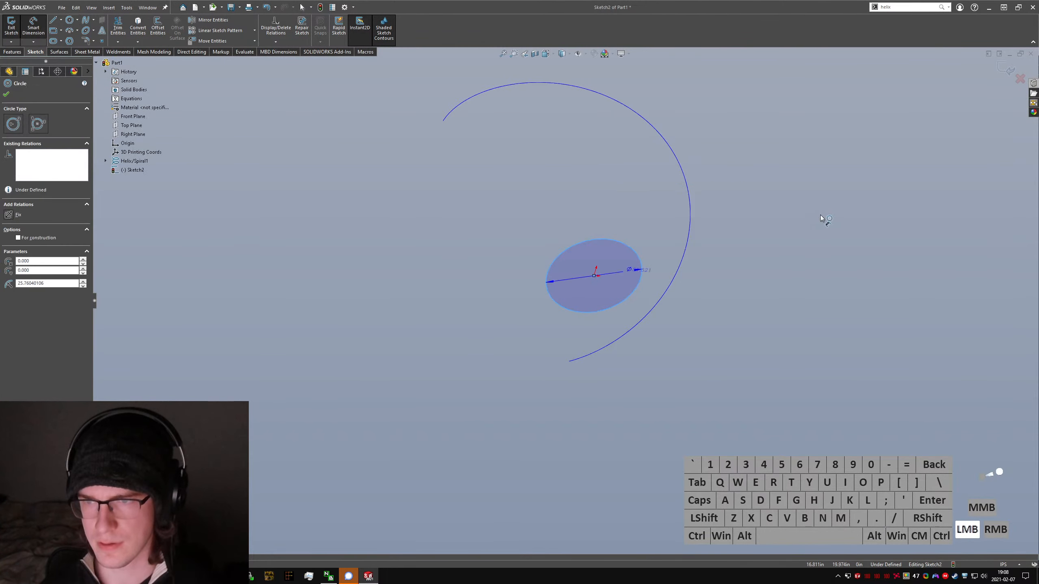
pyautogui.click(821, 206)
pyautogui.write('48')
pyautogui.press('Return')
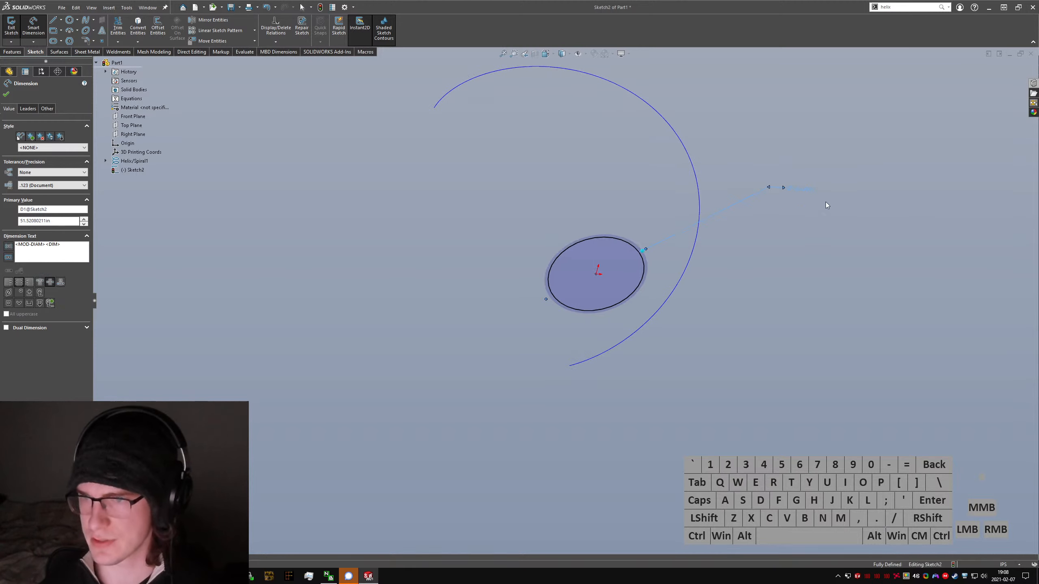
pyautogui.press('Escape')
# Step: Finish the inner circle sketch and create its helix with 120 in height, 0.75 revolutions and counterclockwise direction
pyautogui.click(305, 284)
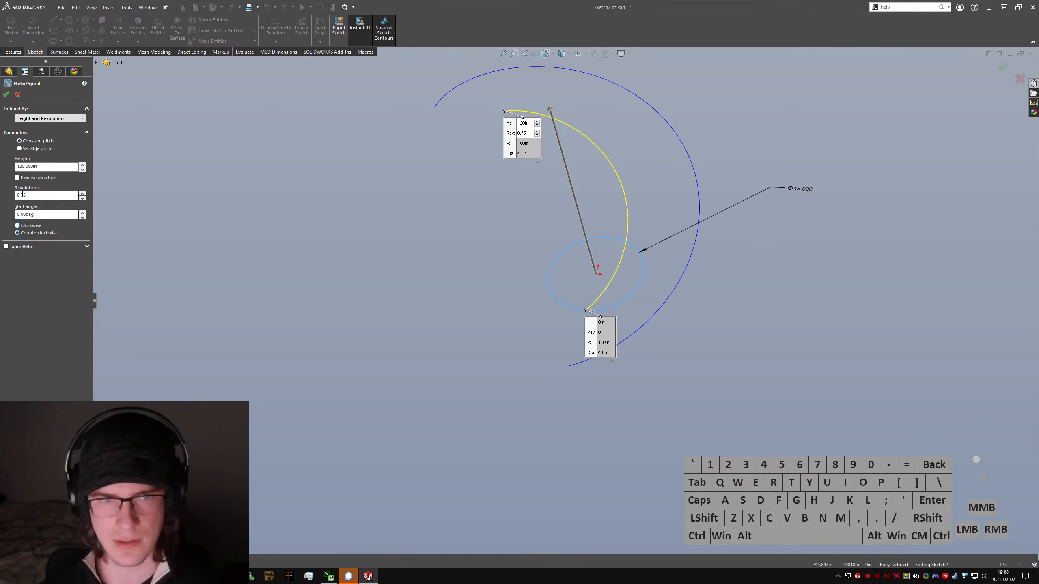
pyautogui.click(7, 94)
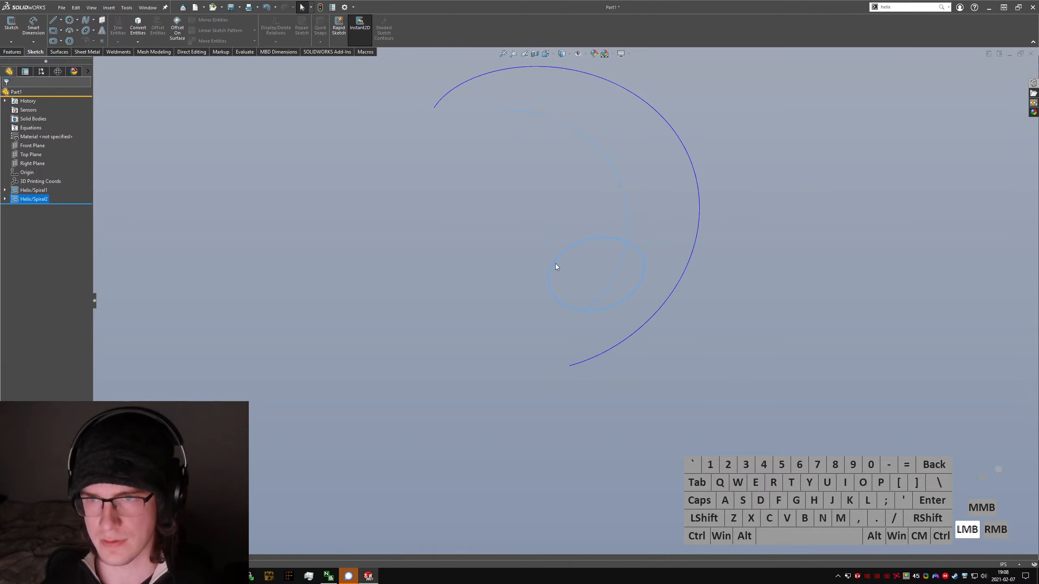
pyautogui.click(21, 198)
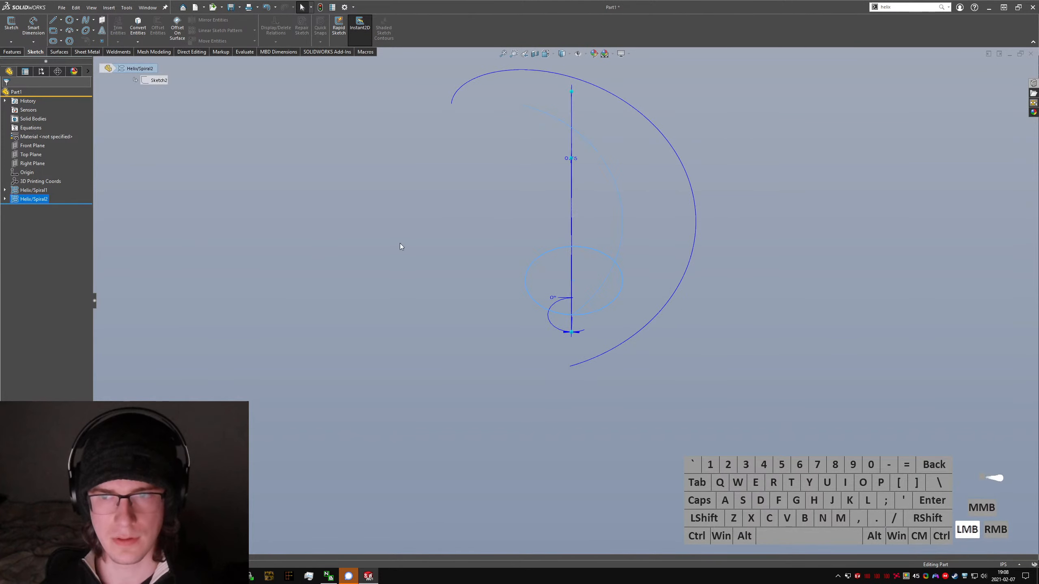
pyautogui.rightClick(33, 190)
pyautogui.click(277, 188)
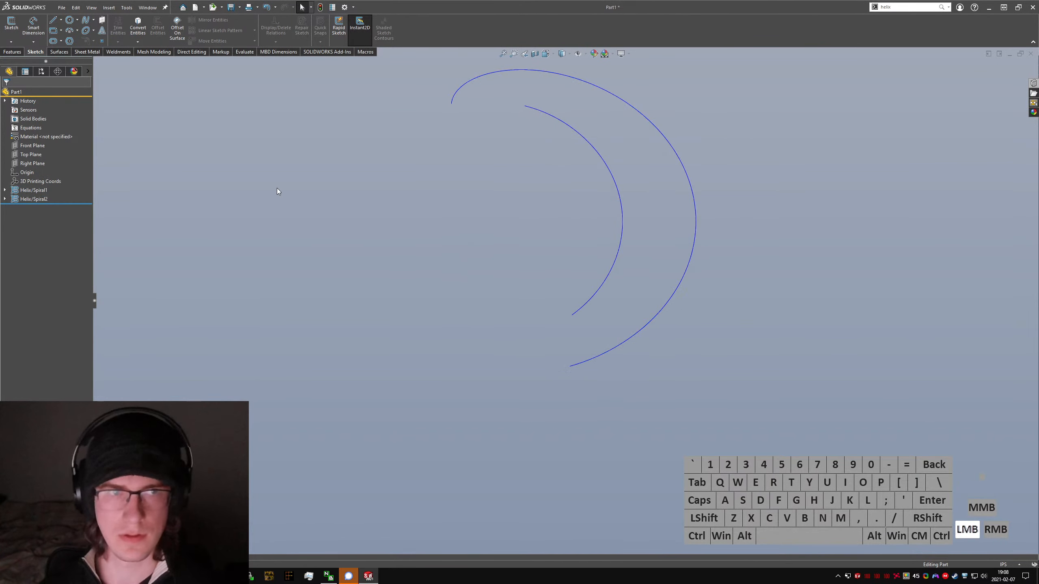
# Step: Start a 3D sketch and draw a line joining the lower ends of the inner and outer helices
pyautogui.write('s3d sket')
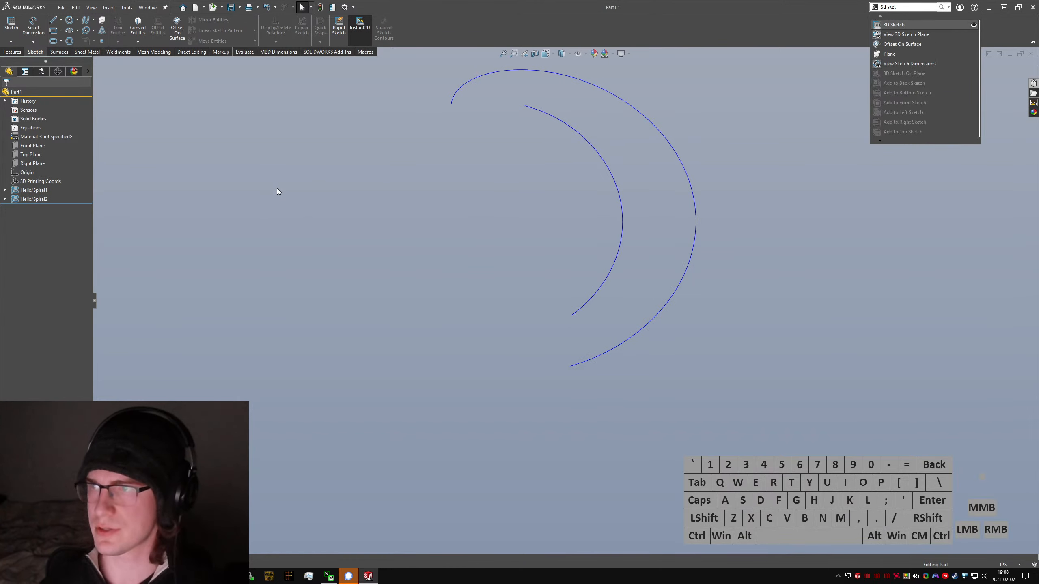
pyautogui.press('Return')
pyautogui.moveTo(616, 331); pyautogui.dragTo(573, 314, button='right')
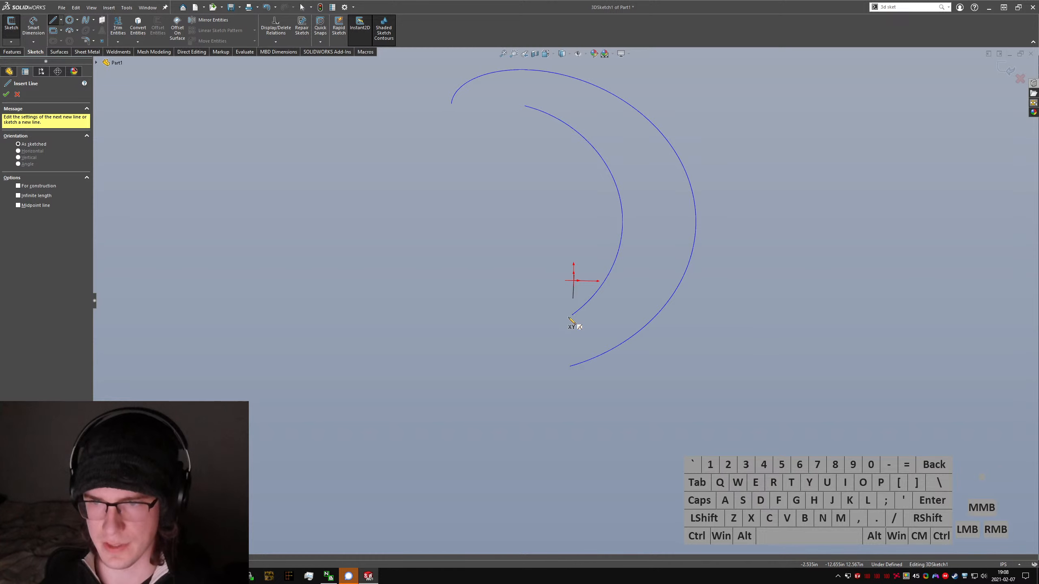
pyautogui.moveTo(573, 314); pyautogui.dragTo(580, 370)
pyautogui.moveTo(580, 370)
pyautogui.mouseDown(button='middle')
pyautogui.moveTo(607, 341)
pyautogui.moveTo(682, 420)
pyautogui.moveTo(626, 433)
pyautogui.moveTo(654, 356)
pyautogui.mouseUp(button='middle')
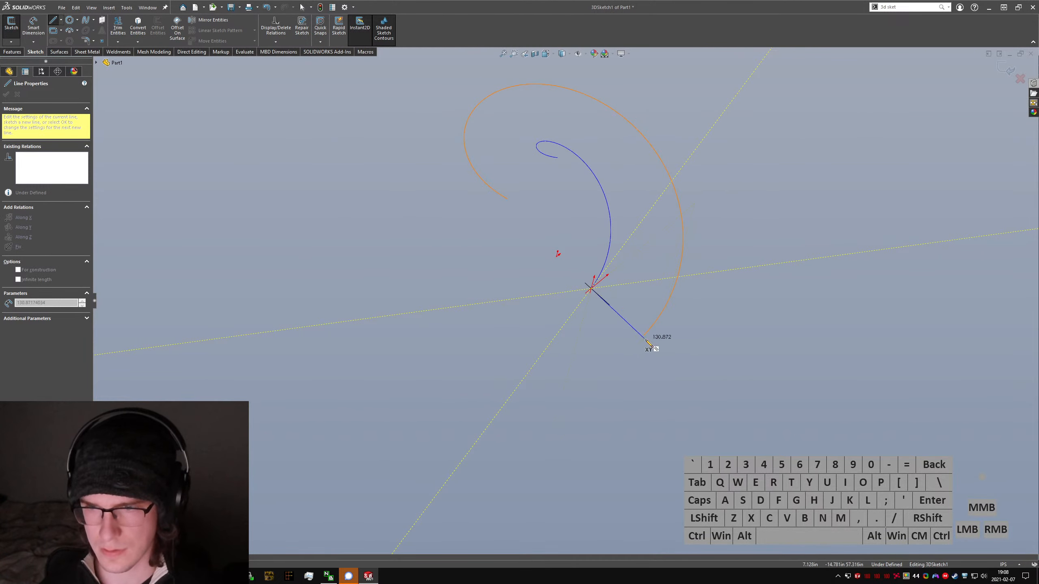
pyautogui.click(645, 338)
pyautogui.press('Escape')
# Step: Make the lower connecting line coincident with the origin
pyautogui.click(609, 304)
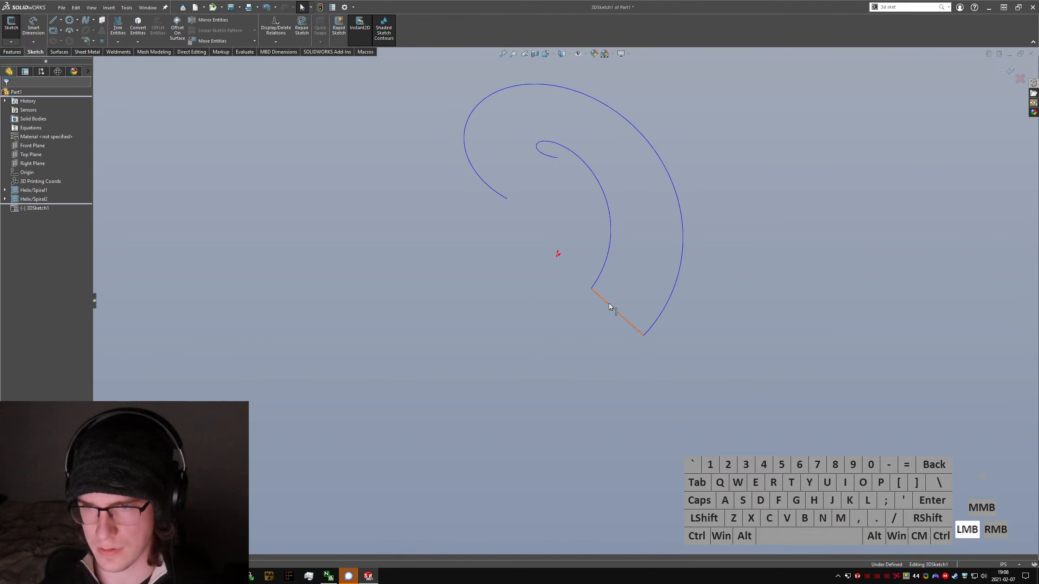
pyautogui.keyDown('ctrl'); pyautogui.click(556, 255); pyautogui.keyUp('ctrl')
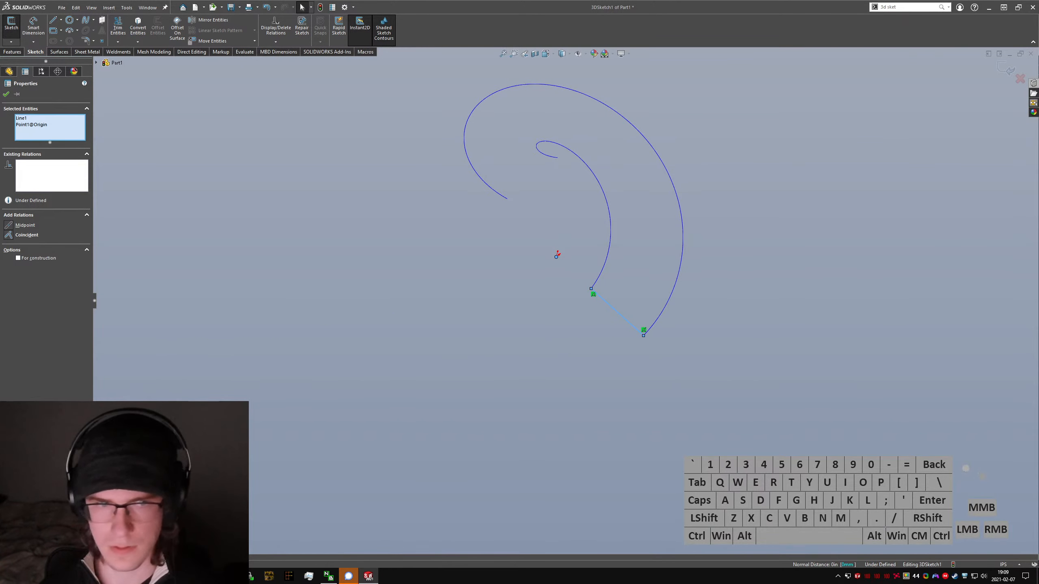
pyautogui.click(8, 236)
pyautogui.click(648, 305)
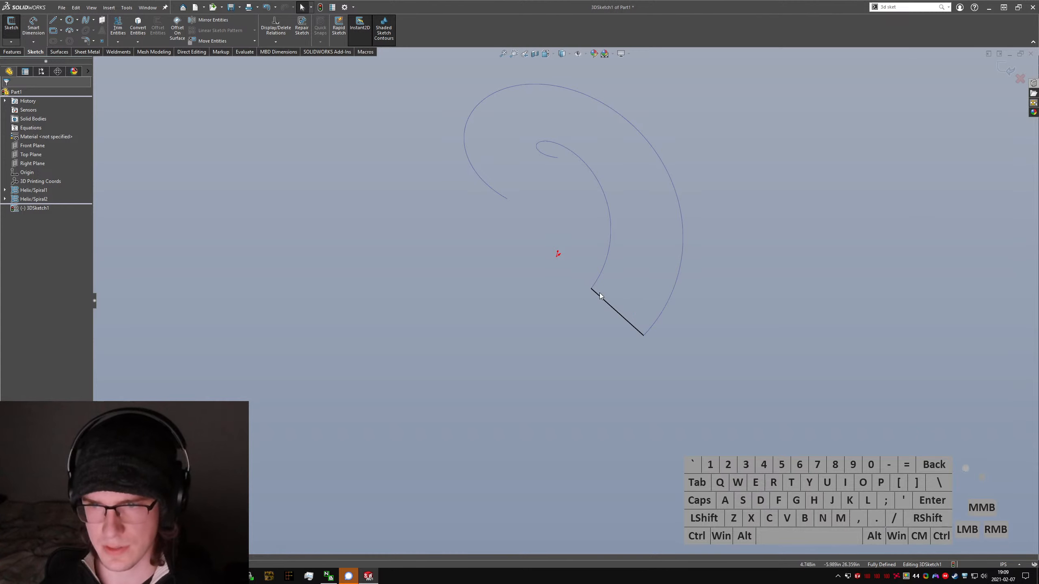
# Step: Draw a line joining the upper ends of the outer and inner helices
pyautogui.moveTo(618, 312); pyautogui.dragTo(661, 252)
pyautogui.click(593, 274)
pyautogui.scroll(1, 593, 273)
pyautogui.moveTo(593, 274); pyautogui.dragTo(524, 268, button='middle')
pyautogui.scroll(-4, 525, 271)
pyautogui.press('l')
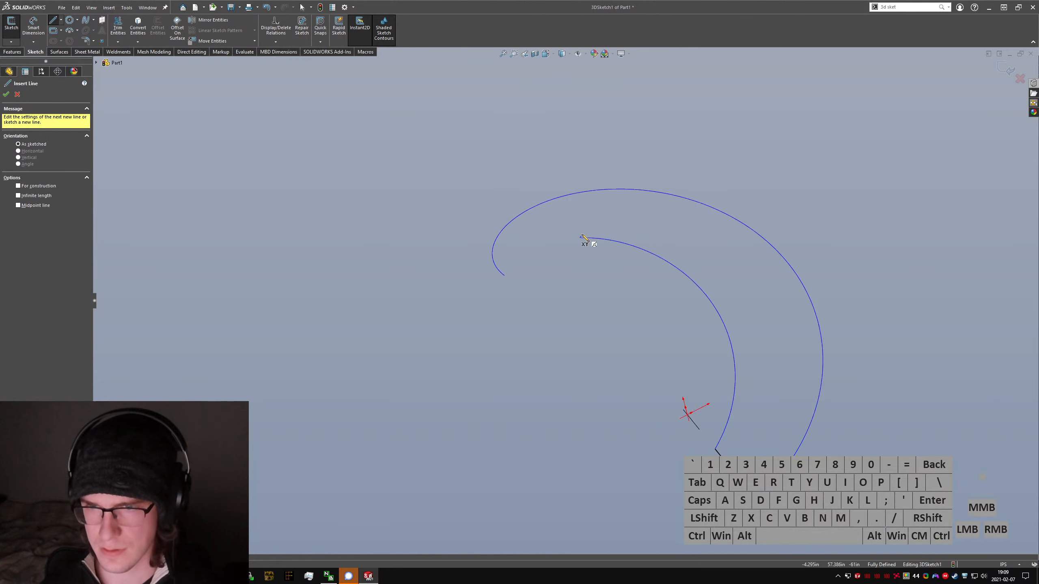
pyautogui.click(508, 277)
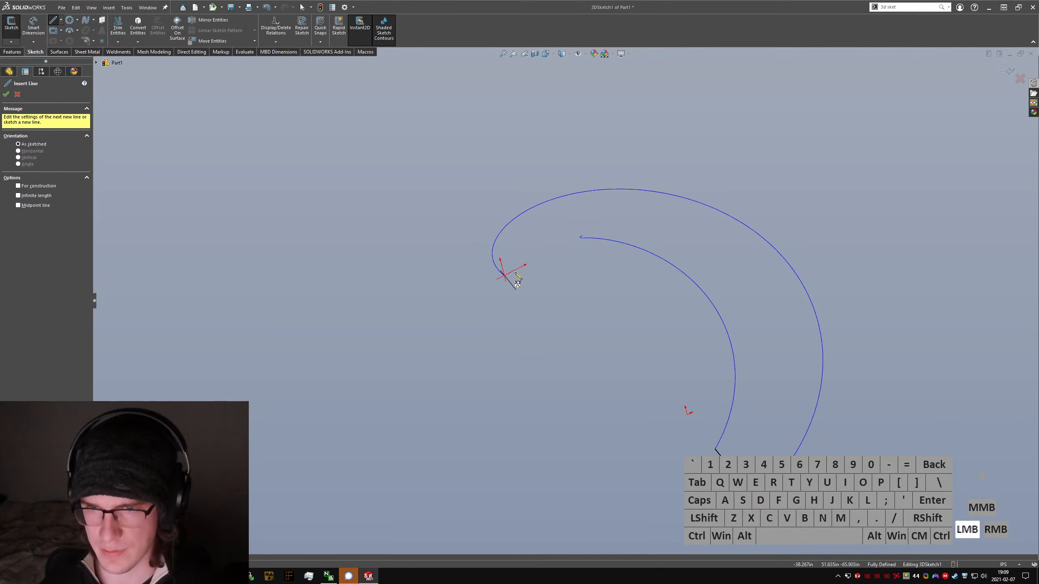
pyautogui.click(583, 238)
pyautogui.moveTo(582, 236); pyautogui.dragTo(621, 282, button='middle')
pyautogui.press('Escape')
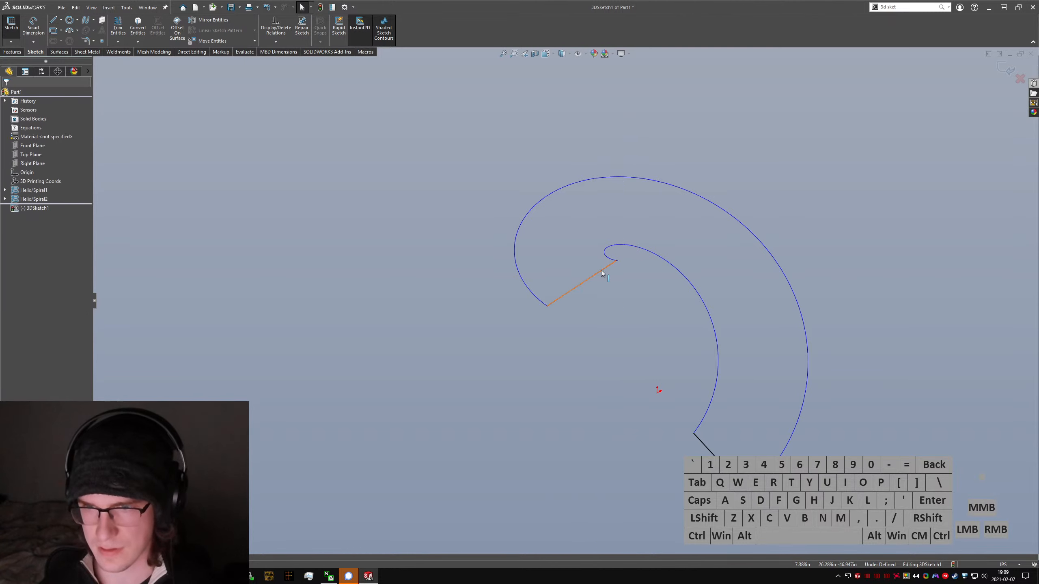
# Step: Draw a vertical line upward from the origin as the staircase's central axis
pyautogui.moveTo(525, 355); pyautogui.dragTo(496, 355, button='right')
pyautogui.click(657, 392)
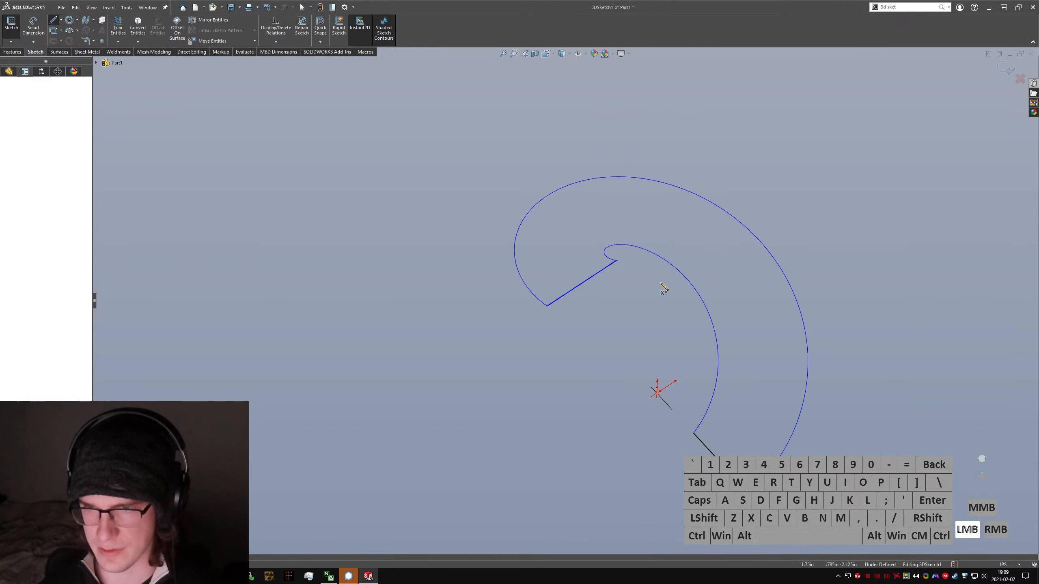
pyautogui.click(665, 226)
pyautogui.press('Escape')
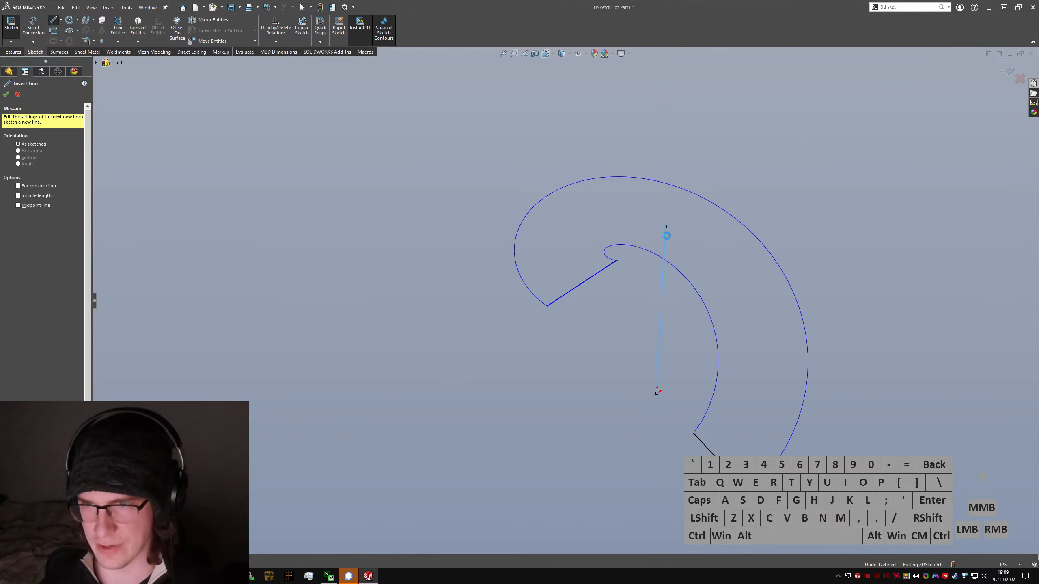
# Step: Make the upper connecting line coincident with the vertical line's top endpoint and constrain it Along X
pyautogui.click(615, 262)
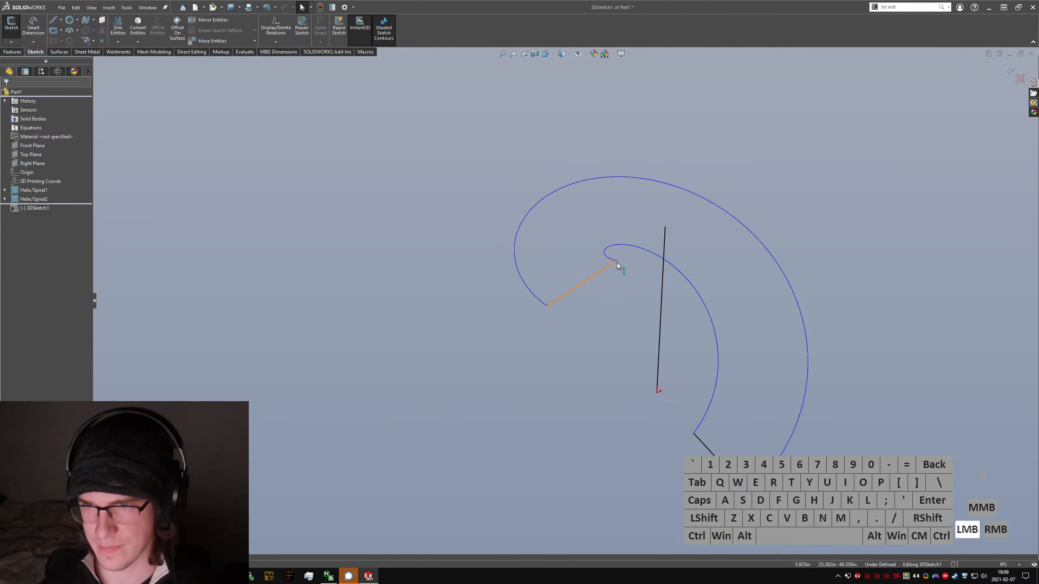
pyautogui.keyDown('ctrl'); pyautogui.click(636, 252); pyautogui.keyUp('ctrl')
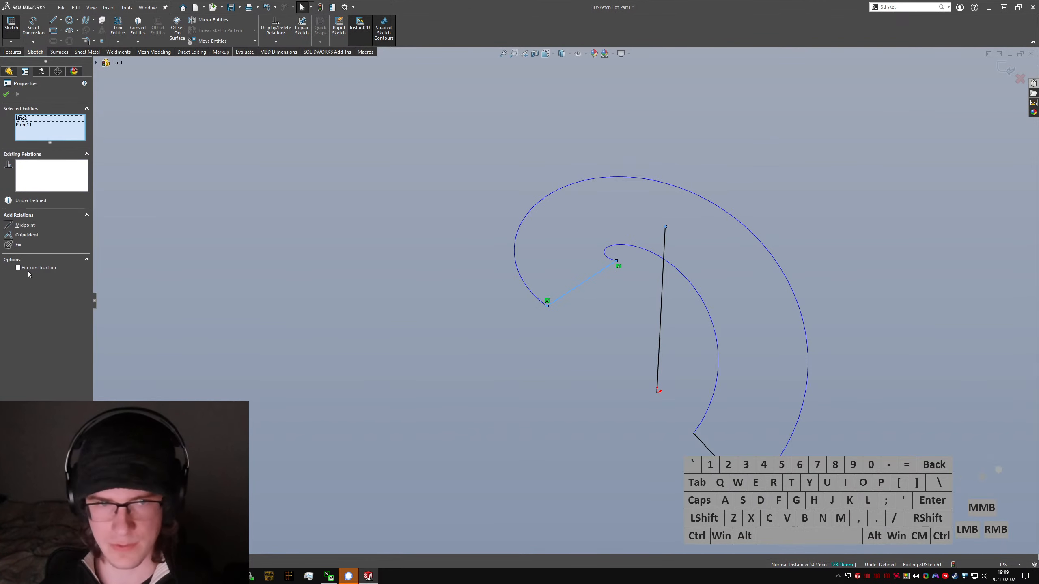
pyautogui.click(17, 237)
pyautogui.click(536, 361)
pyautogui.click(591, 276)
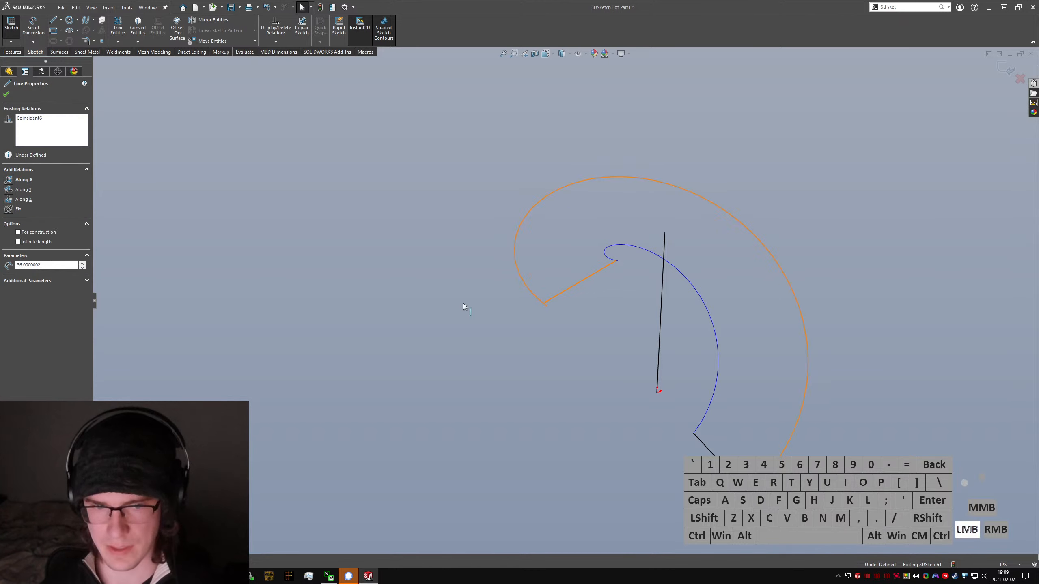
pyautogui.click(12, 181)
pyautogui.click(602, 352)
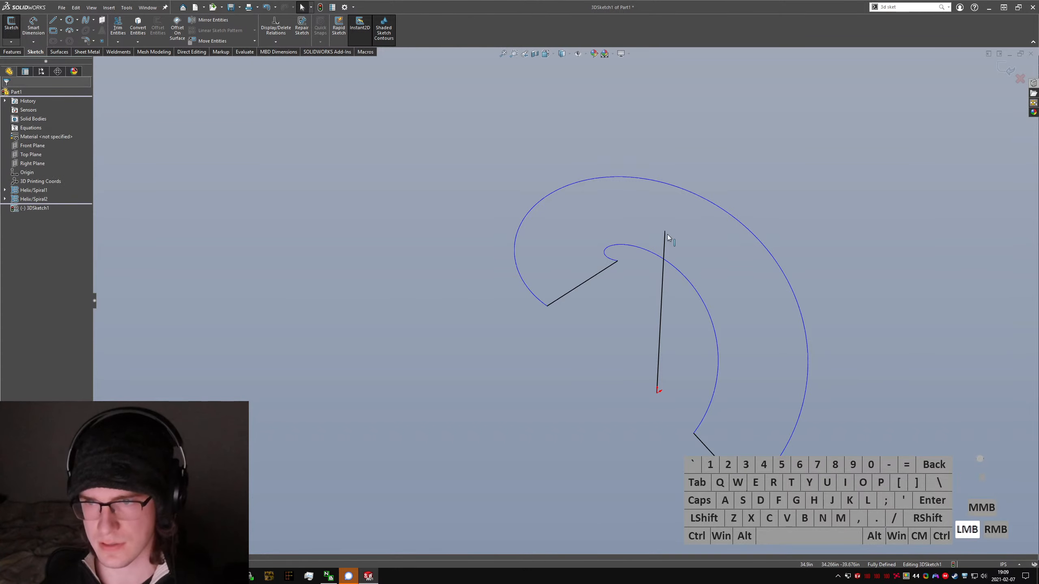
# Step: Convert the vertical axis line to construction geometry
pyautogui.moveTo(648, 304); pyautogui.dragTo(623, 252, button='middle')
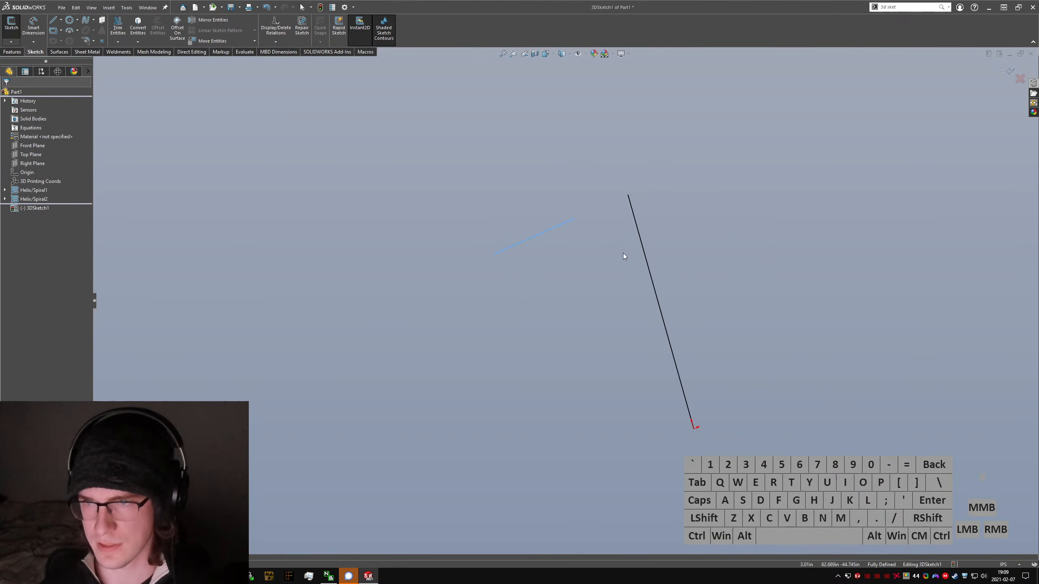
pyautogui.click(628, 192)
pyautogui.click(615, 176)
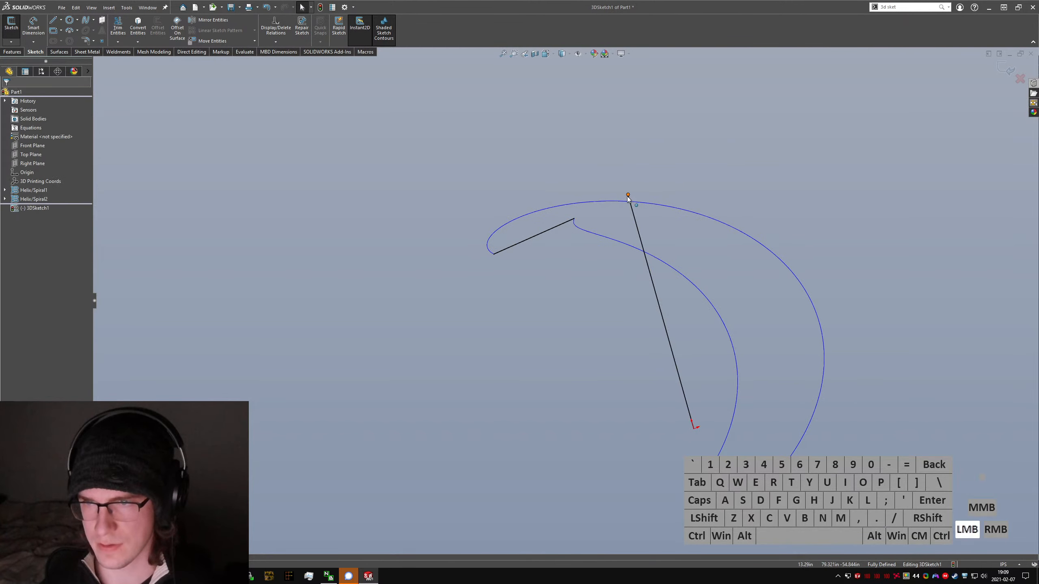
pyautogui.click(627, 195)
pyautogui.click(602, 173)
pyautogui.click(635, 212)
pyautogui.hotkey('alt', 'c')
pyautogui.click(688, 252)
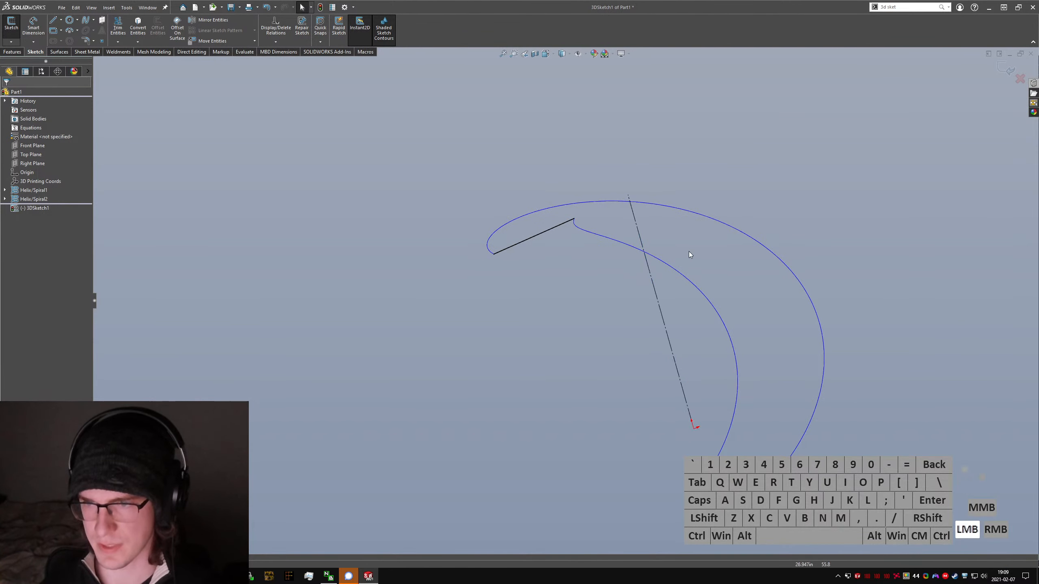
# Step: Finish editing the 3D sketch with the two connecting lines and the construction axis
pyautogui.moveTo(688, 252); pyautogui.dragTo(673, 266, button='middle')
pyautogui.click(10, 41)
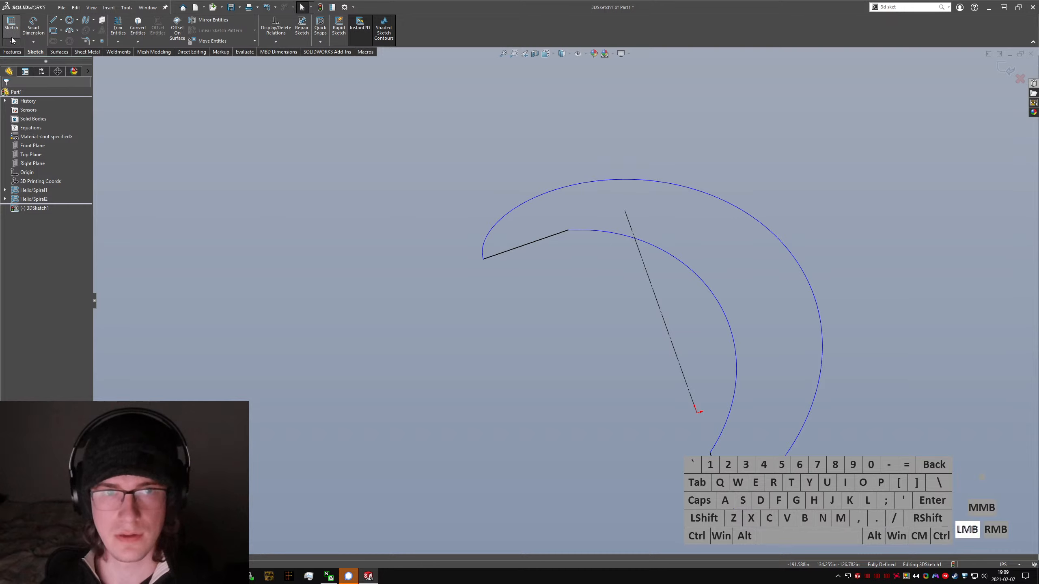
pyautogui.click(24, 52)
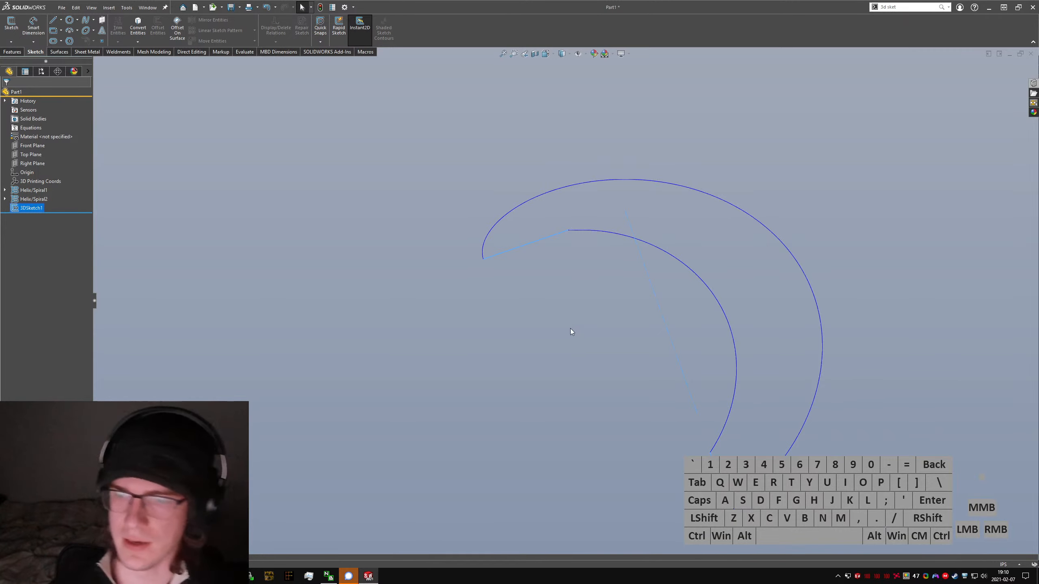
# Step: Start a Boundary Surface with the inner and outer helices as its Direction 1 curves
pyautogui.moveTo(706, 401); pyautogui.dragTo(722, 410, button='middle')
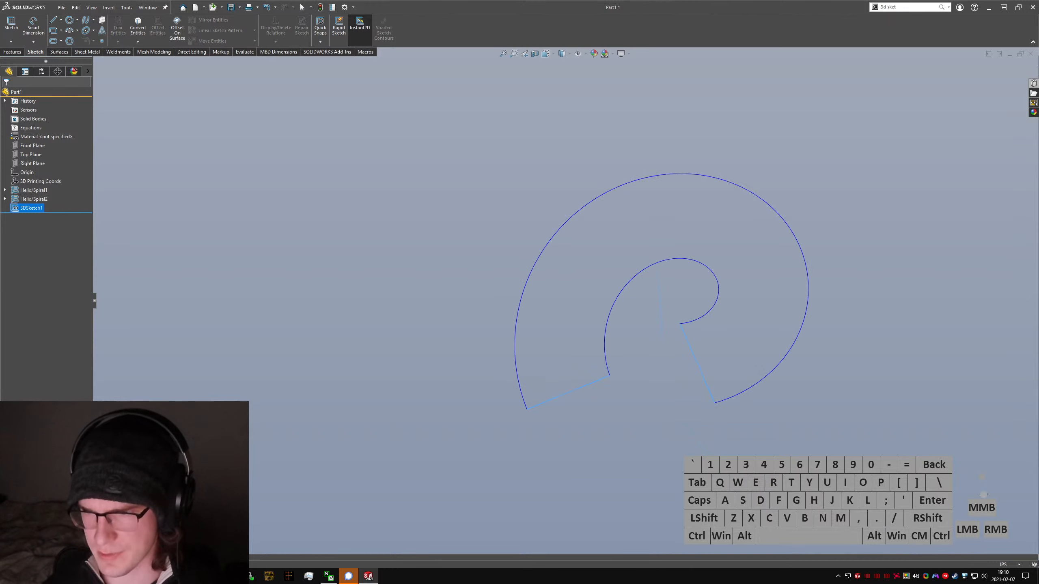
pyautogui.hotkey('ctrl', '5')
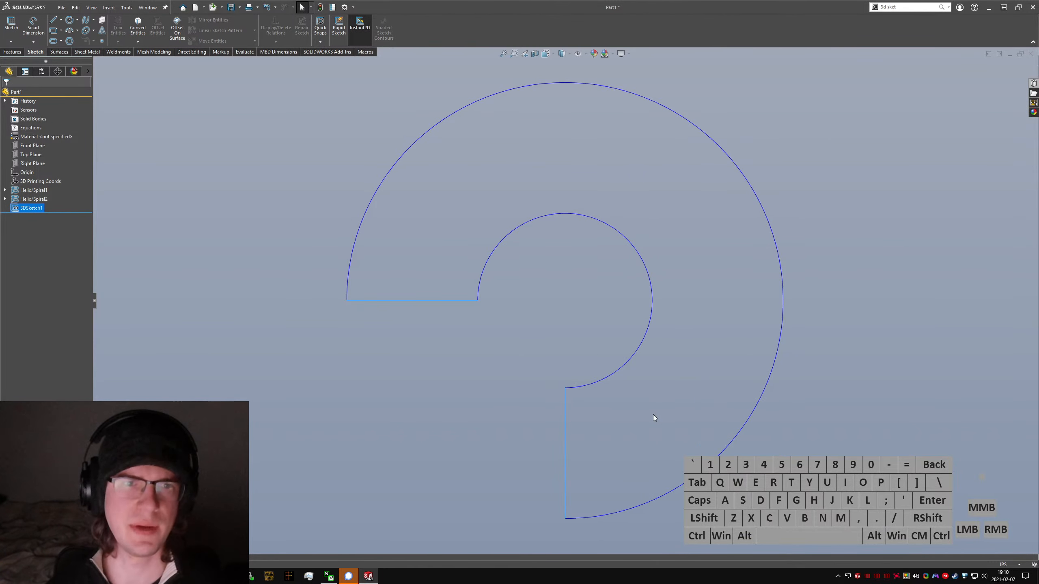
pyautogui.scroll(4, 630, 392)
pyautogui.moveTo(605, 372)
pyautogui.mouseDown(button='middle')
pyautogui.moveTo(605, 236)
pyautogui.moveTo(657, 289)
pyautogui.moveTo(621, 285)
pyautogui.mouseUp(button='middle')
pyautogui.press('s')
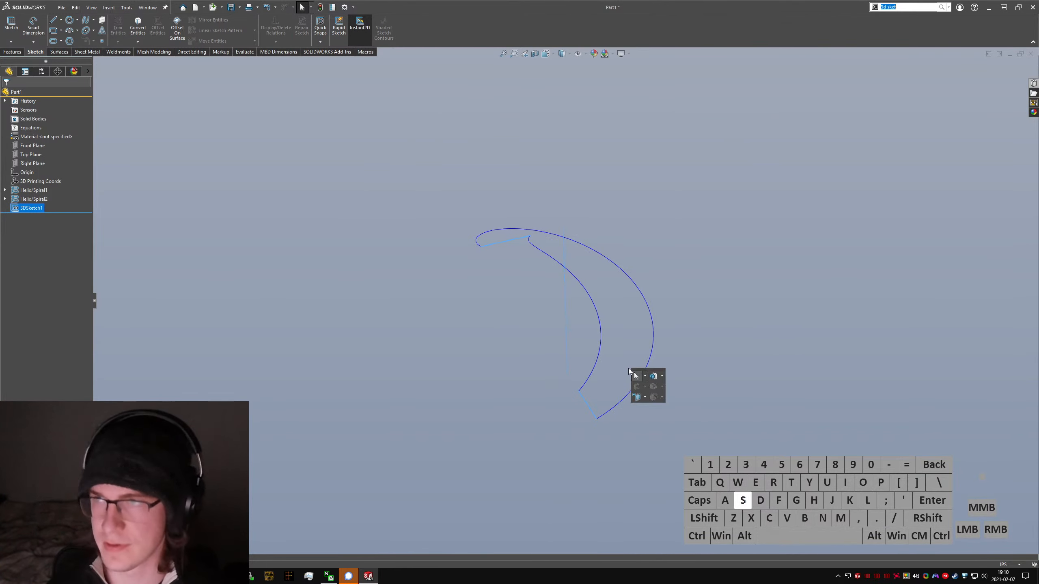
pyautogui.write('boundary surface')
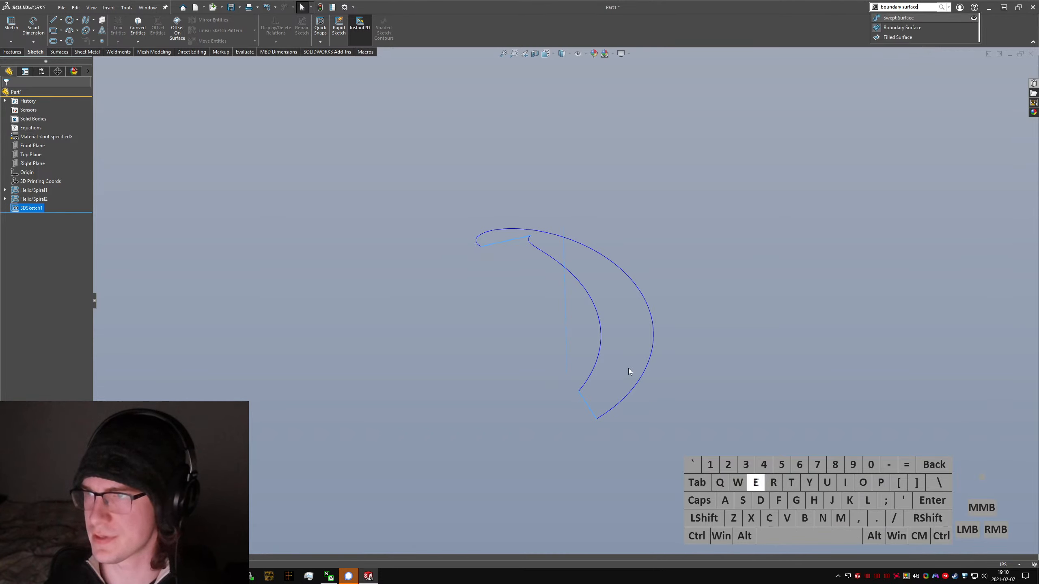
pyautogui.press('Down')
pyautogui.press('Return')
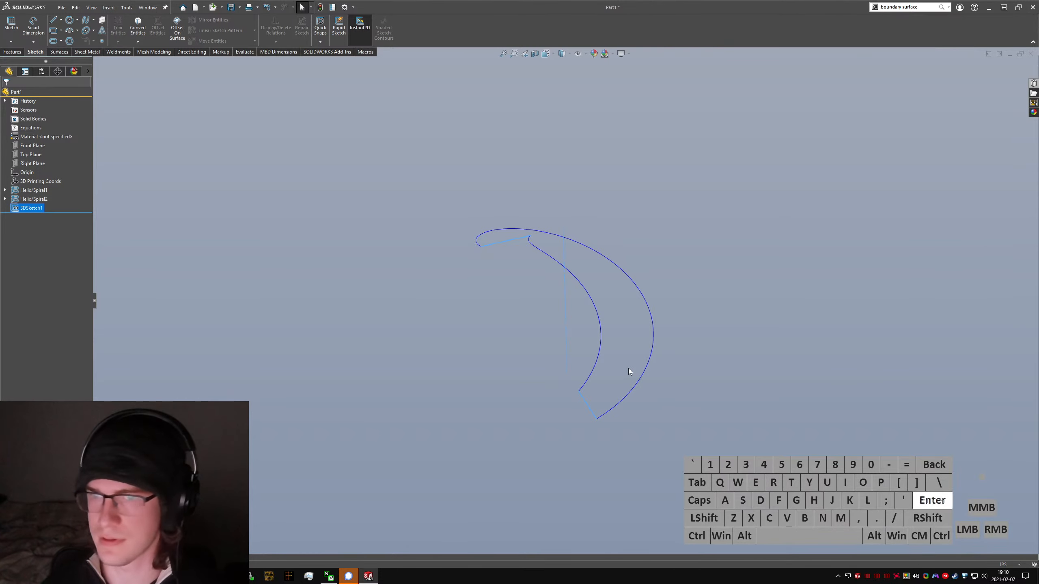
pyautogui.click(308, 295)
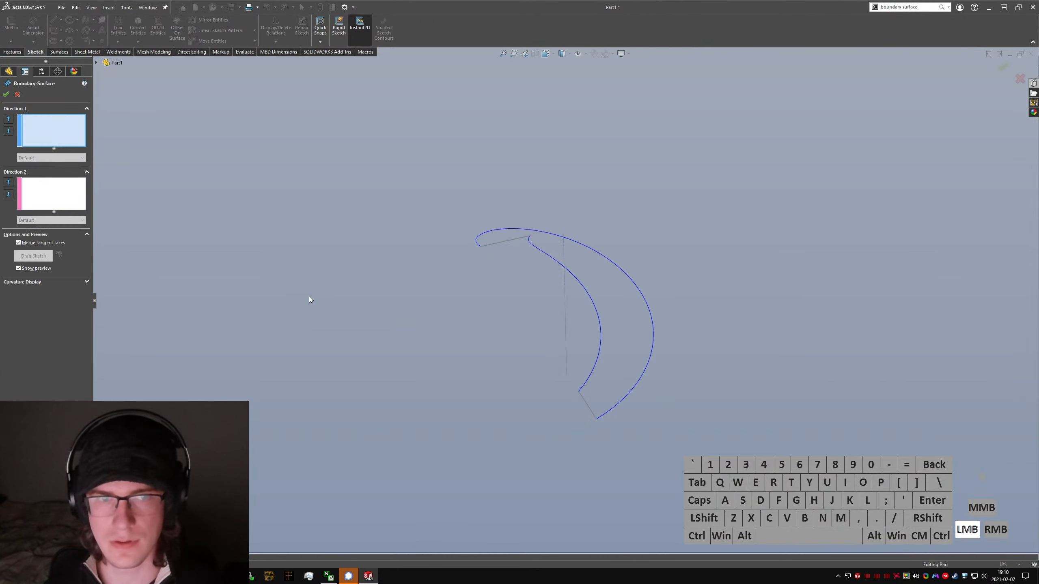
pyautogui.click(590, 372)
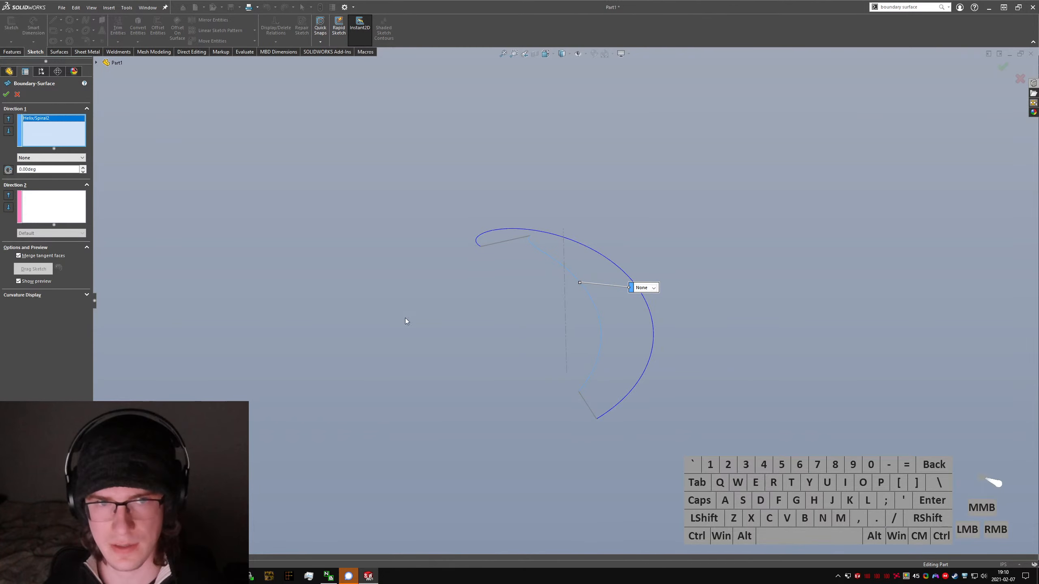
pyautogui.click(642, 397)
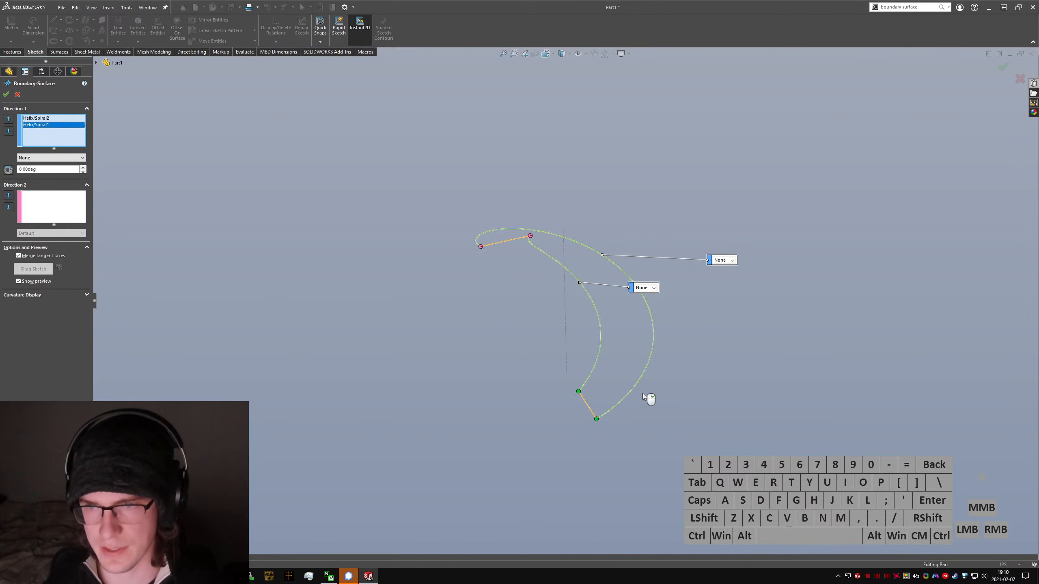
# Step: Add the lower and upper connecting lines as separate open loops in Direction 2 and create the boundary surface
pyautogui.click(53, 207)
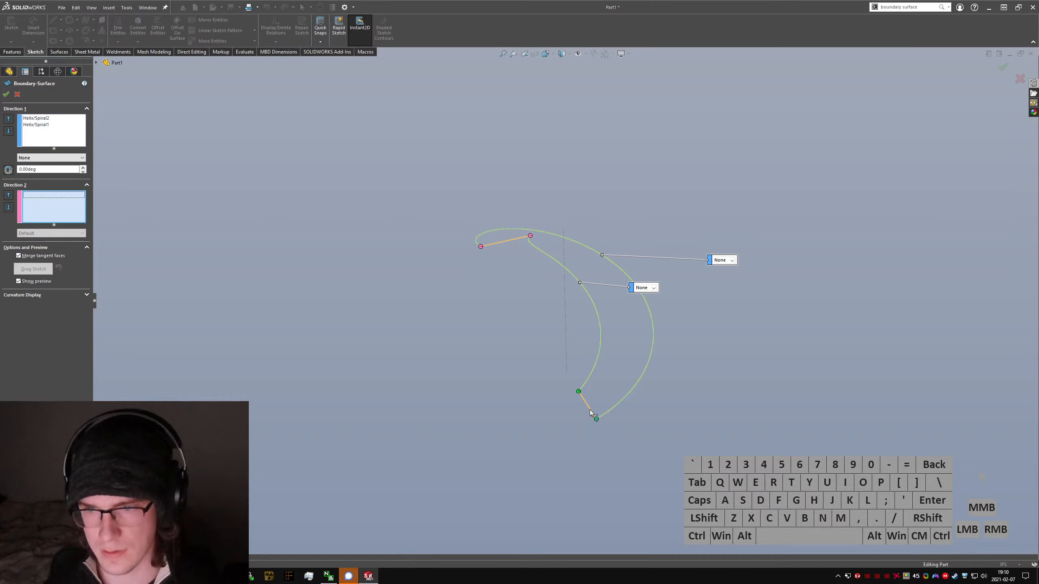
pyautogui.click(591, 412)
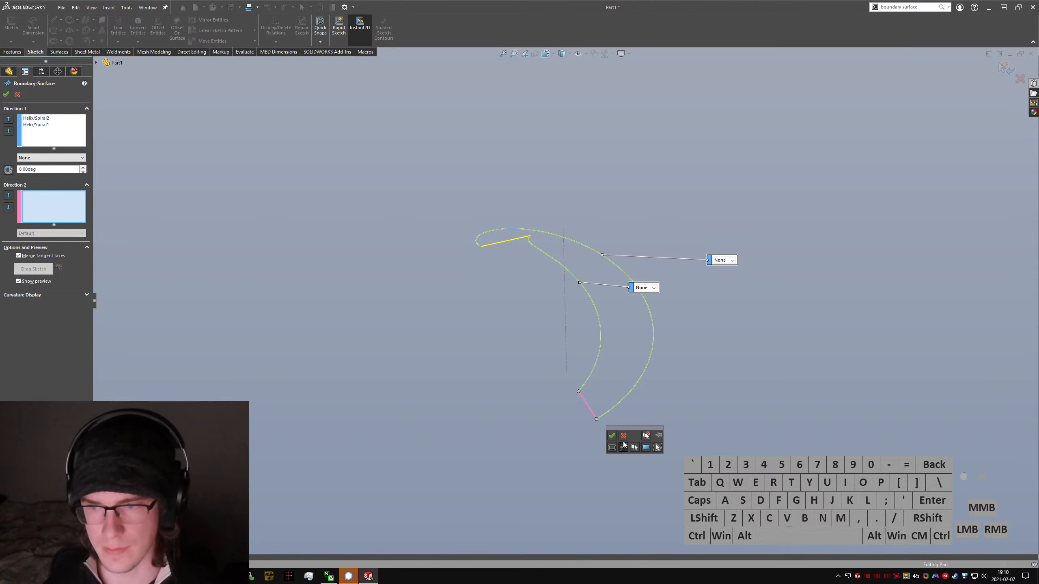
pyautogui.click(611, 435)
pyautogui.click(507, 242)
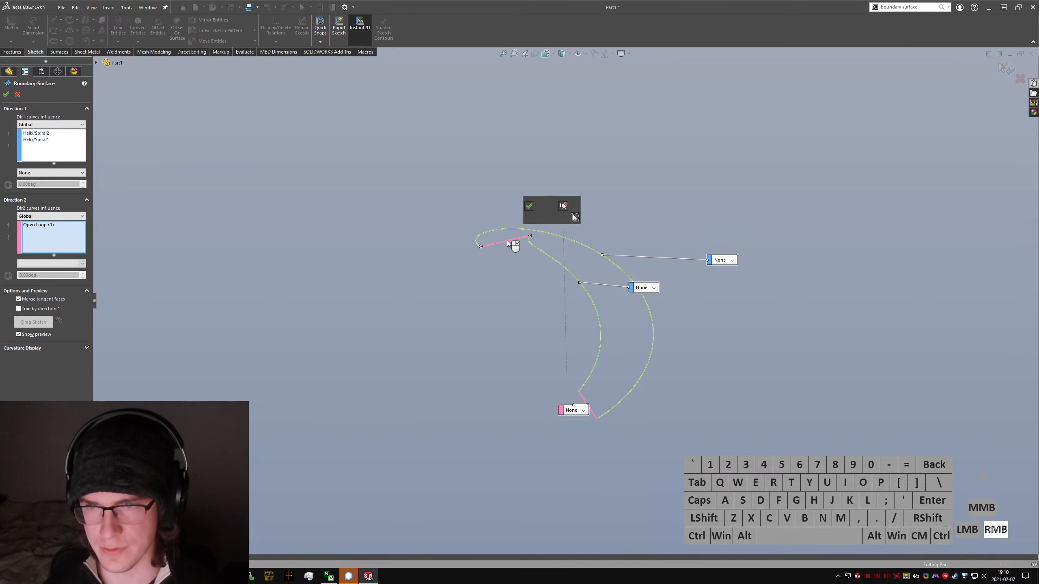
pyautogui.rightClick(507, 242)
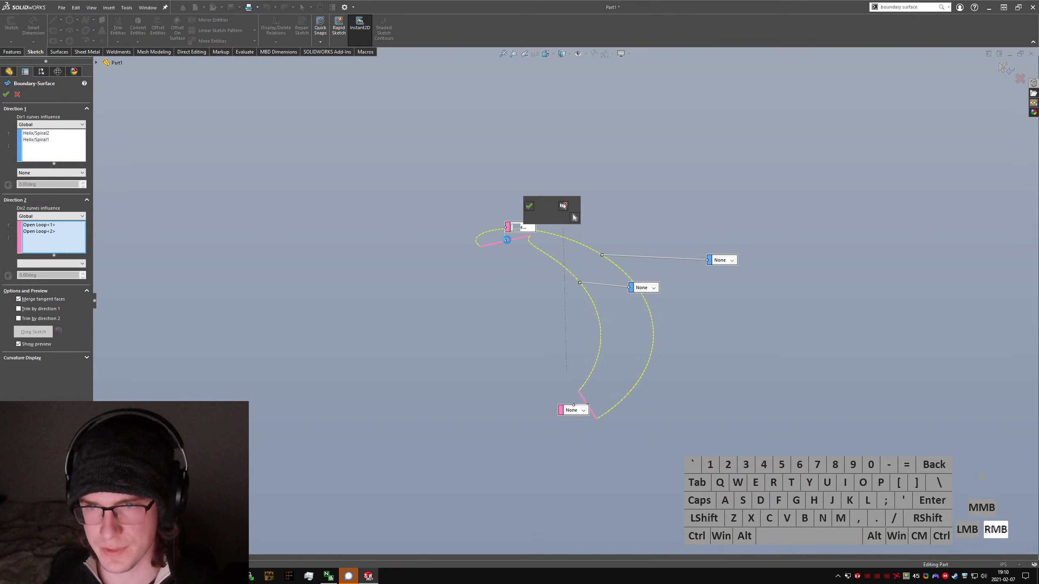
pyautogui.click(6, 95)
# Step: Inspect the boundary surface with the Curvature display from several angles and switch the display off again
pyautogui.moveTo(625, 328); pyautogui.dragTo(597, 313, button='middle')
pyautogui.scroll(5, 597, 314)
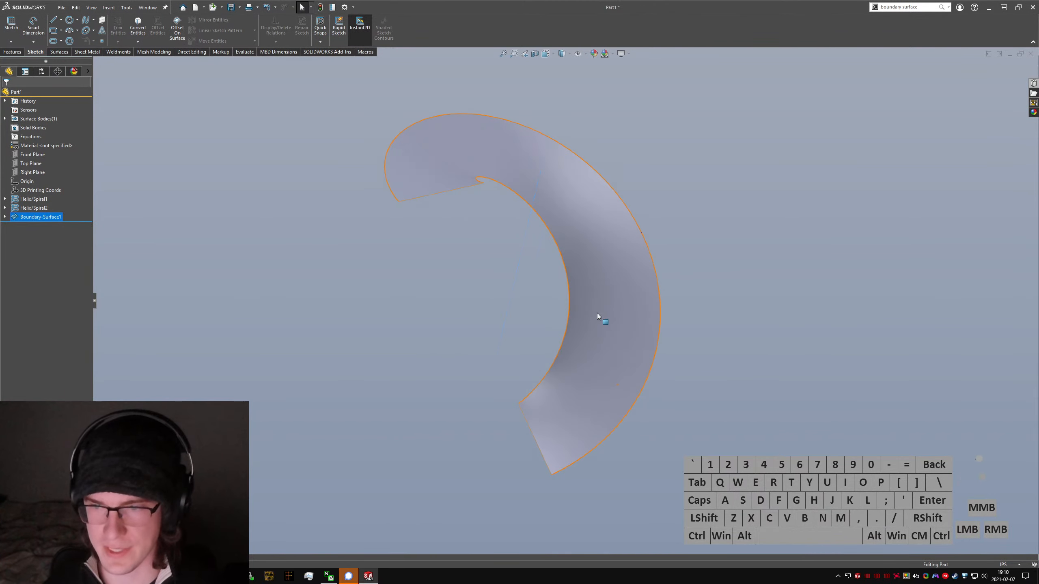
pyautogui.click(246, 52)
pyautogui.click(315, 41)
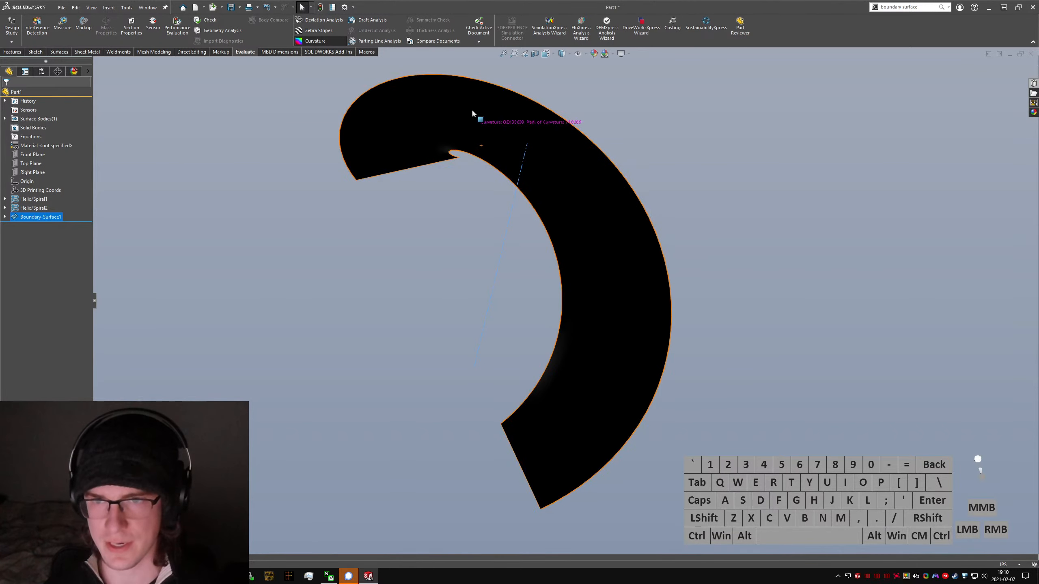
pyautogui.moveTo(472, 113)
pyautogui.mouseDown(button='middle')
pyautogui.moveTo(465, 138)
pyautogui.moveTo(478, 131)
pyautogui.mouseUp(button='middle')
pyautogui.hotkey('ctrl', '5')
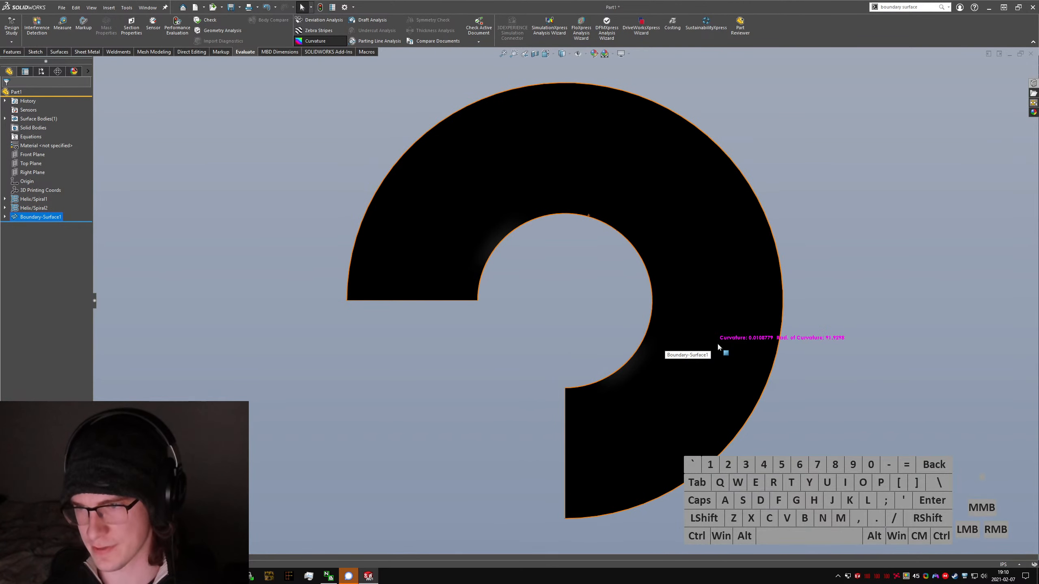
pyautogui.scroll(2, 594, 308)
pyautogui.moveTo(594, 309); pyautogui.dragTo(387, 221, button='middle')
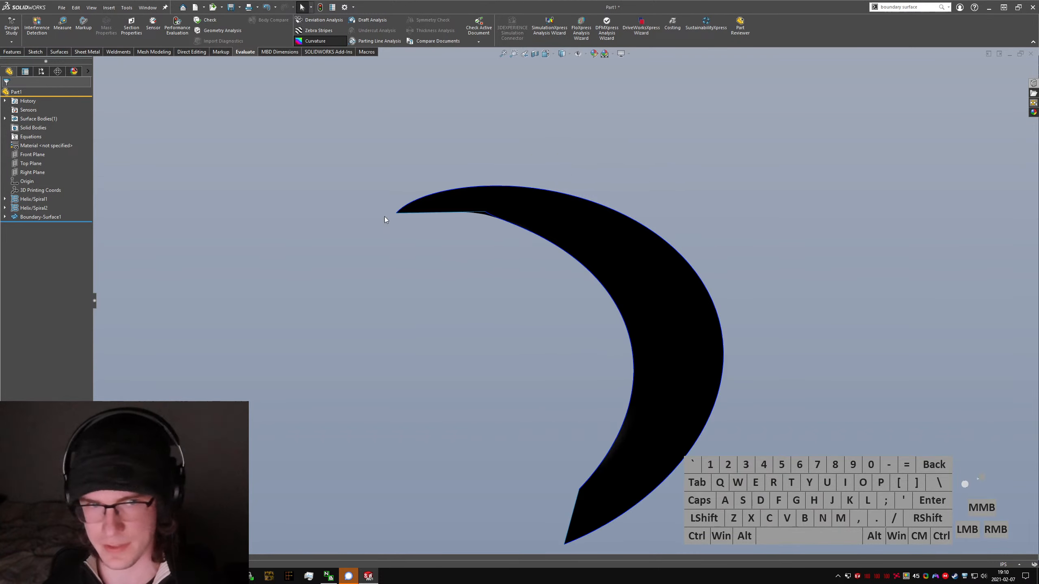
pyautogui.click(31, 217)
pyautogui.click(321, 58)
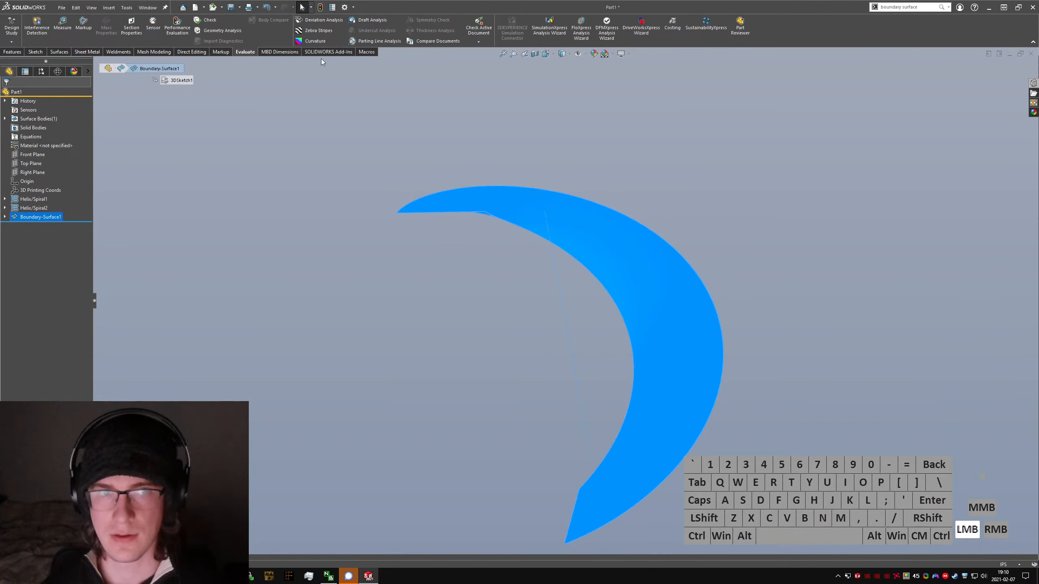
pyautogui.click(502, 201)
pyautogui.moveTo(502, 201); pyautogui.dragTo(516, 185, button='middle')
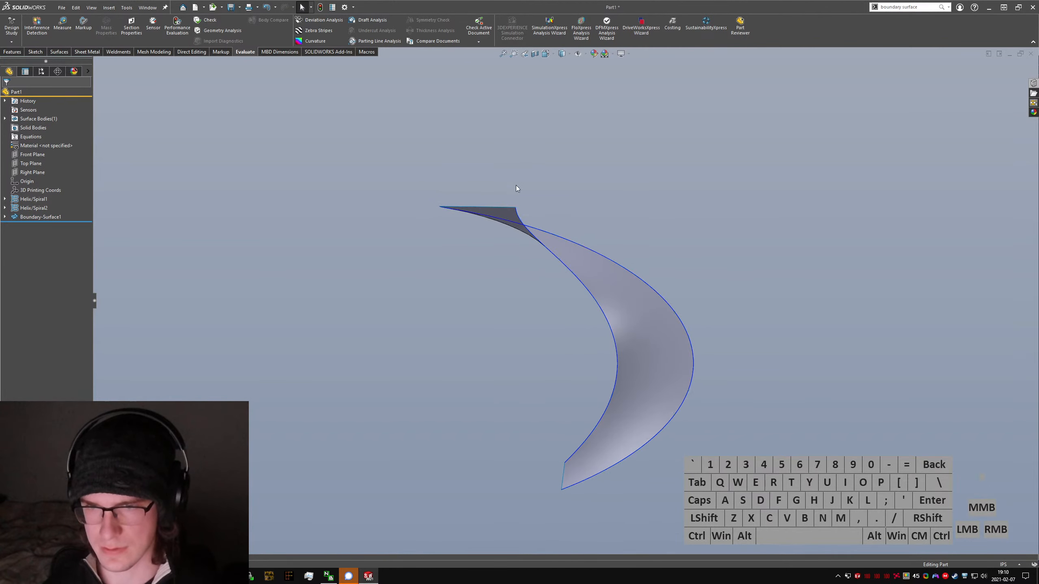
# Step: Thicken the boundary surface by 8 in, using the Top Plane as the direction reference
pyautogui.click(497, 327)
pyautogui.write('sthicken')
pyautogui.press('Return')
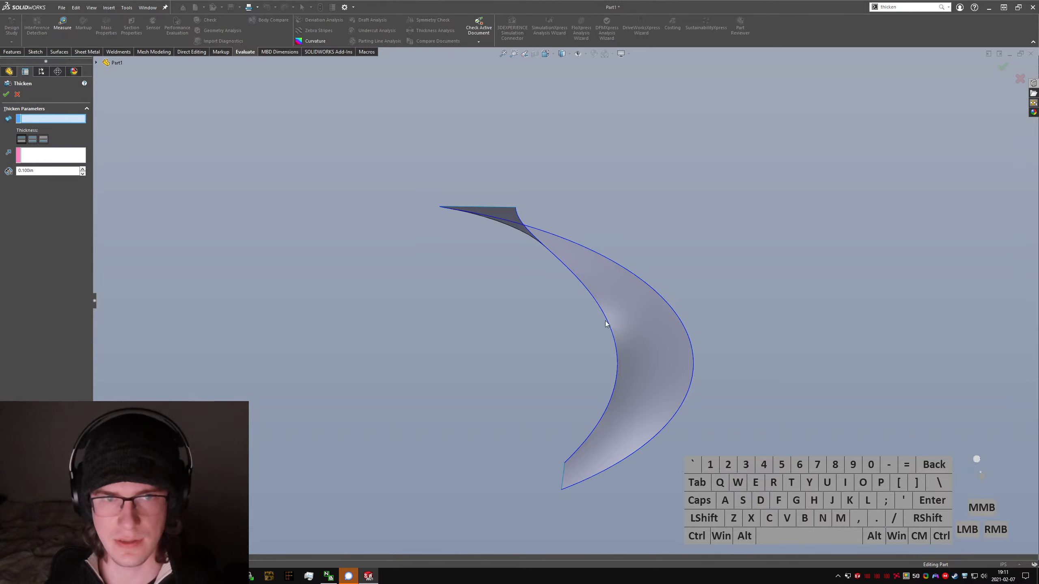
pyautogui.click(630, 321)
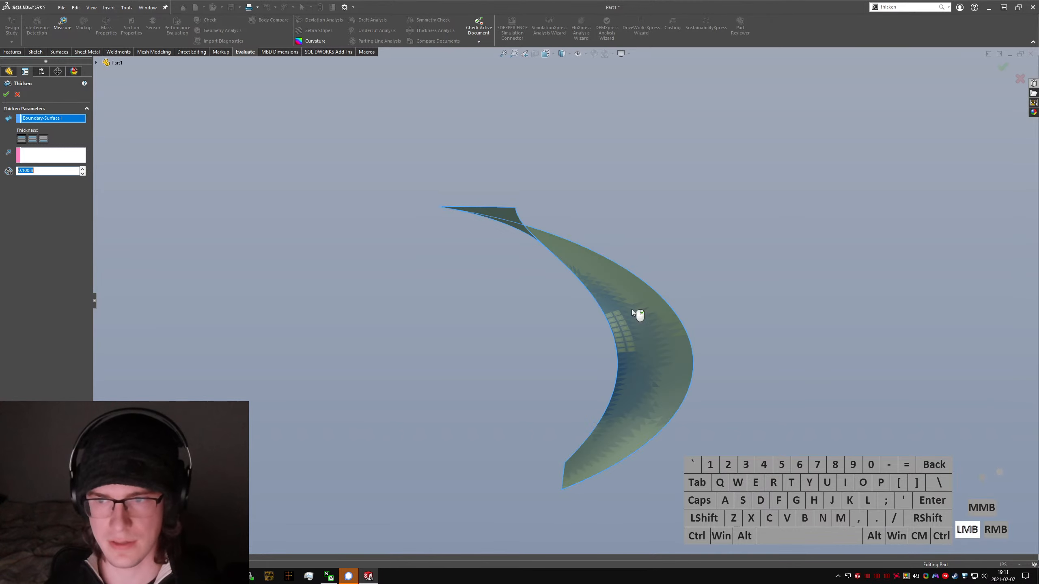
pyautogui.click(52, 155)
pyautogui.click(96, 63)
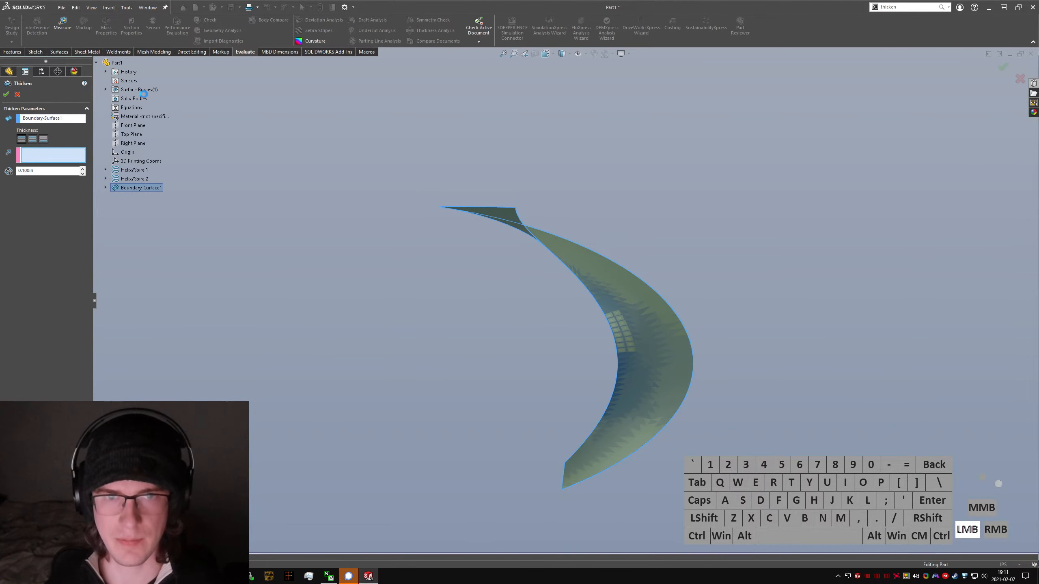
pyautogui.click(132, 134)
pyautogui.click(44, 169)
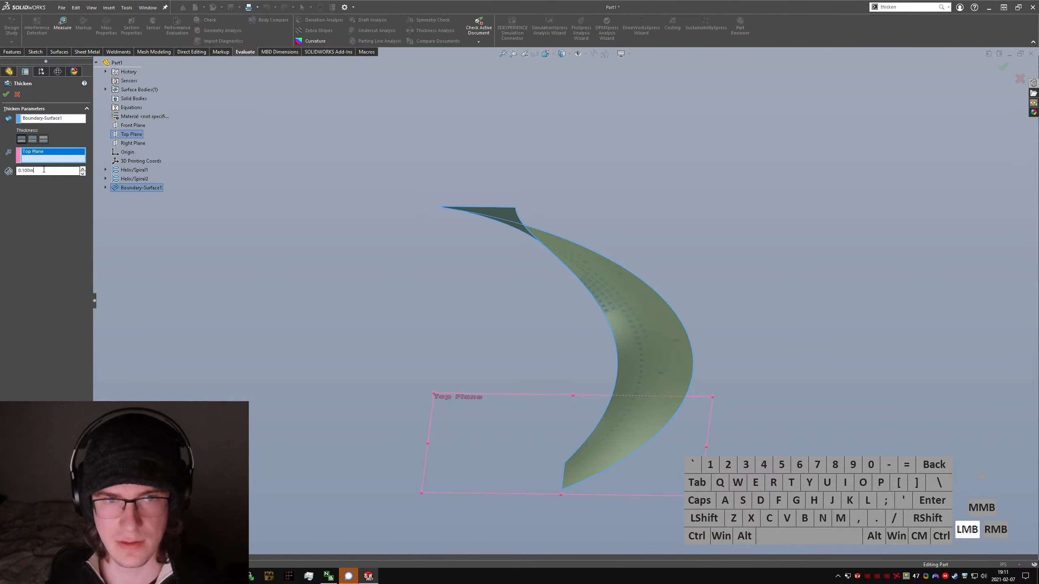
pyautogui.moveTo(43, 169); pyautogui.dragTo(17, 171)
pyautogui.write('8.')
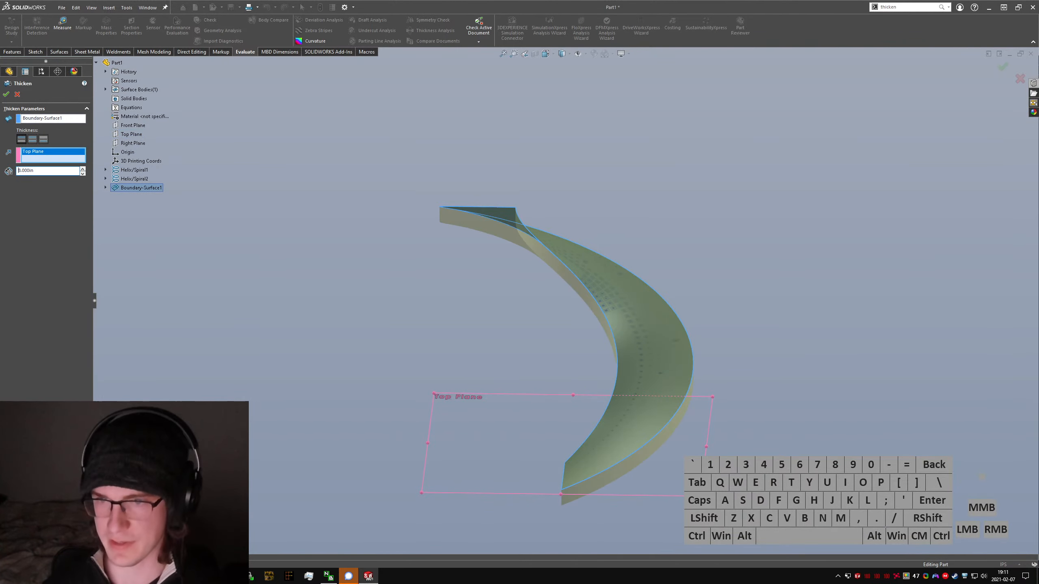
pyautogui.click(8, 96)
# Step: Reopen the boundary surface's 3D sketch and check the distance from the upper line's inner end to the axis's upper endpoint
pyautogui.moveTo(578, 428); pyautogui.dragTo(664, 503, button='middle')
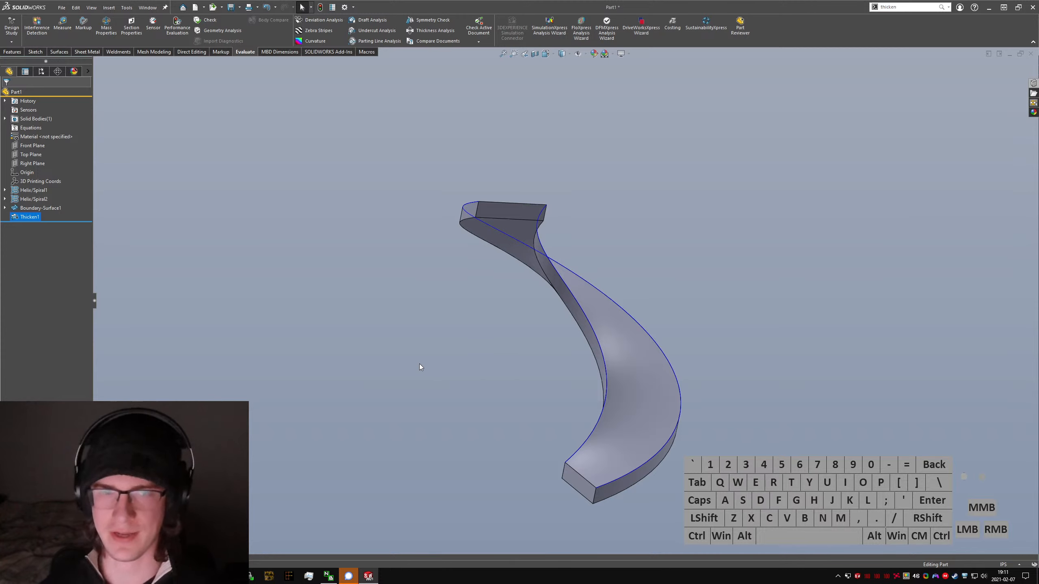
pyautogui.click(5, 208)
pyautogui.click(40, 217)
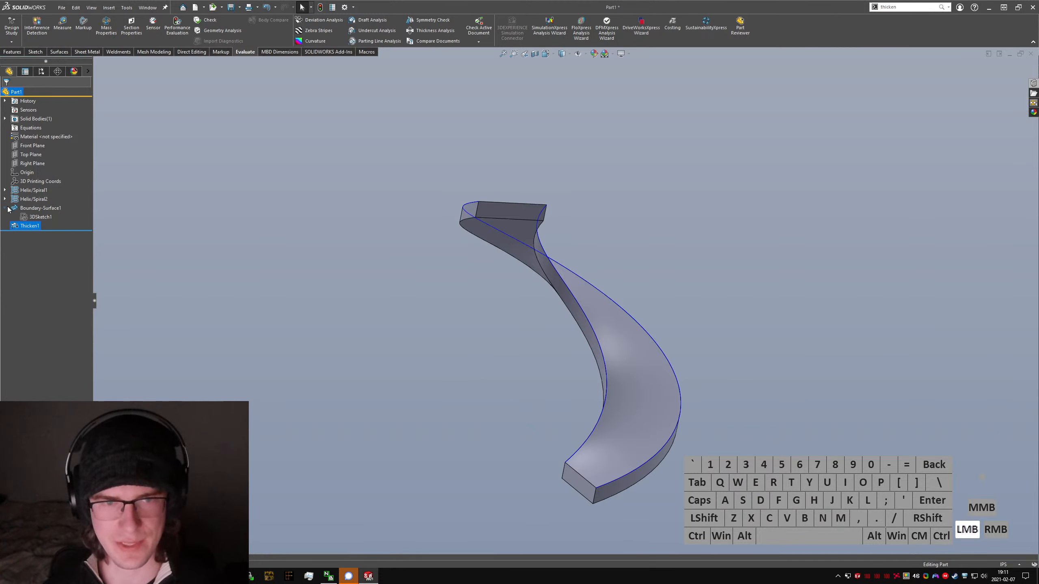
pyautogui.click(44, 195)
pyautogui.moveTo(566, 225)
pyautogui.mouseDown(button='middle')
pyautogui.moveTo(541, 232)
pyautogui.moveTo(574, 209)
pyautogui.moveTo(559, 203)
pyautogui.mouseUp(button='middle')
pyautogui.click(552, 197)
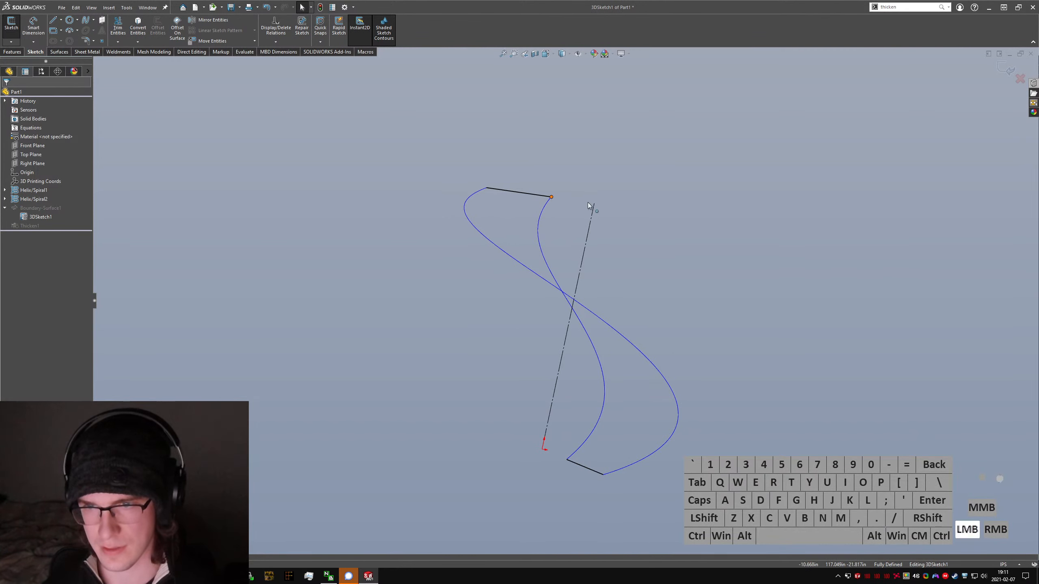
pyautogui.keyDown('ctrl'); pyautogui.click(594, 203); pyautogui.keyUp('ctrl')
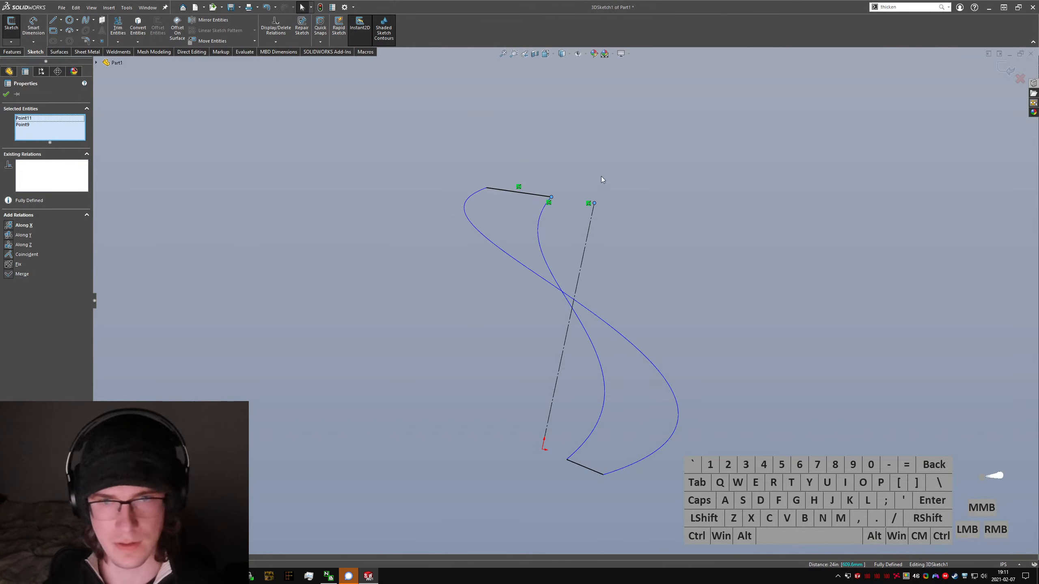
pyautogui.click(602, 177)
# Step: Delete the Along X relation from the upper connecting line
pyautogui.moveTo(571, 218); pyautogui.dragTo(525, 193)
pyautogui.click(553, 198)
pyautogui.hotkey('ctrl', 'z')
pyautogui.click(524, 193)
pyautogui.click(519, 199)
pyautogui.press('Delete')
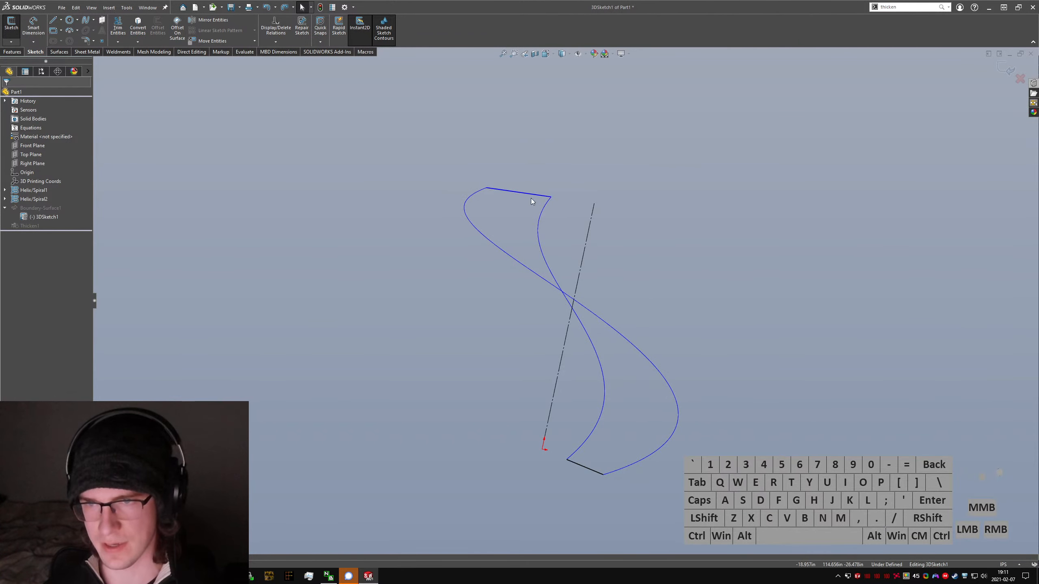
# Step: Move the upper line's inner end away from the inner helix's end and check the distance from that helix end to the axis's upper endpoint
pyautogui.click(532, 195)
pyautogui.moveTo(525, 194); pyautogui.dragTo(564, 205)
pyautogui.click(547, 212)
pyautogui.click(563, 205)
pyautogui.click(551, 197)
pyautogui.keyDown('ctrl'); pyautogui.click(584, 201); pyautogui.keyUp('ctrl')
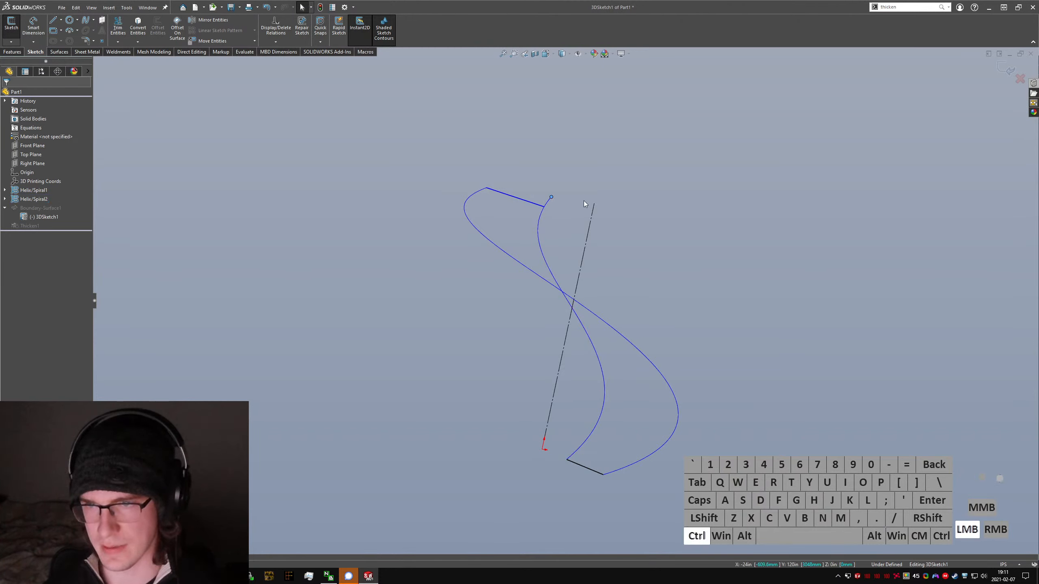
pyautogui.keyDown('ctrl'); pyautogui.click(594, 203); pyautogui.keyUp('ctrl')
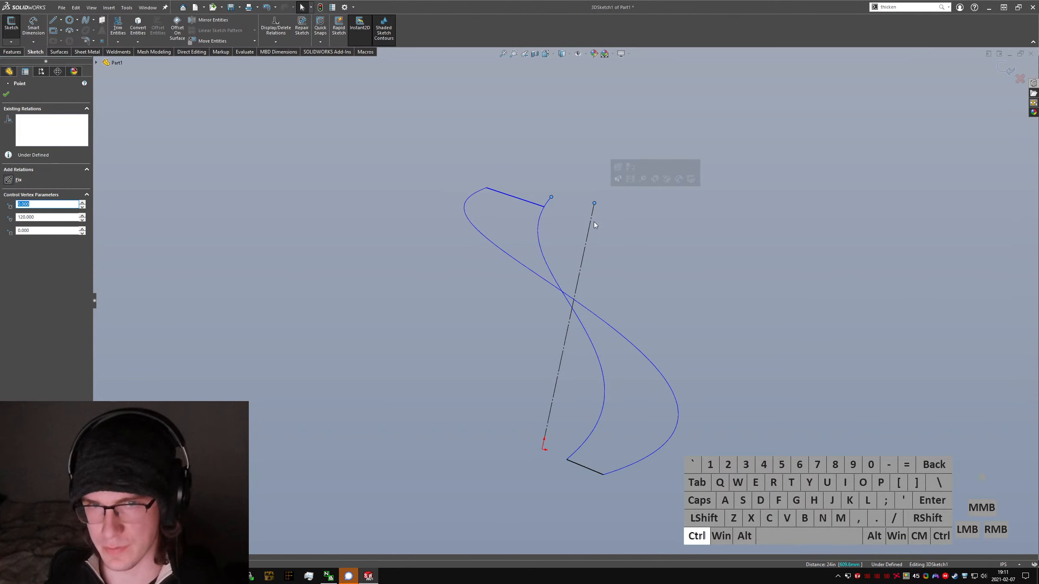
pyautogui.click(550, 146)
# Step: Add a plane to the 3D sketch, coincident with the axis's upper endpoint and perpendicular to the axis
pyautogui.write('s')
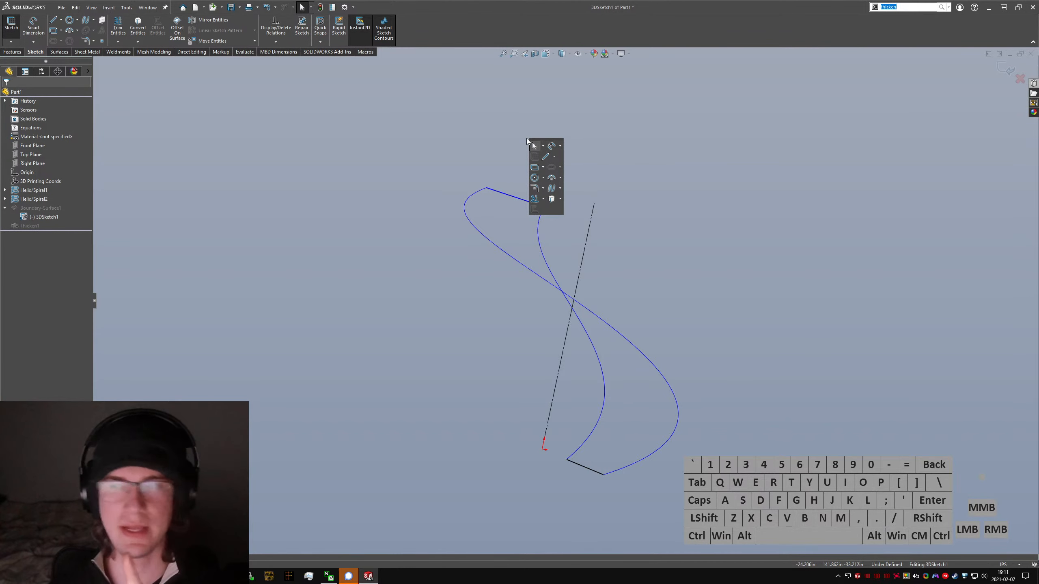
pyautogui.write('plane')
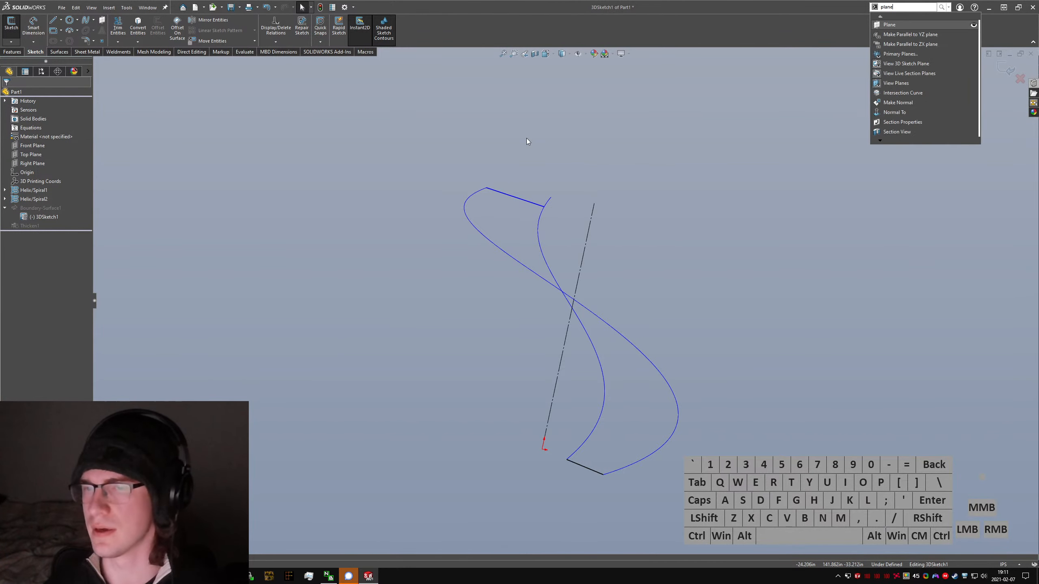
pyautogui.press('Return')
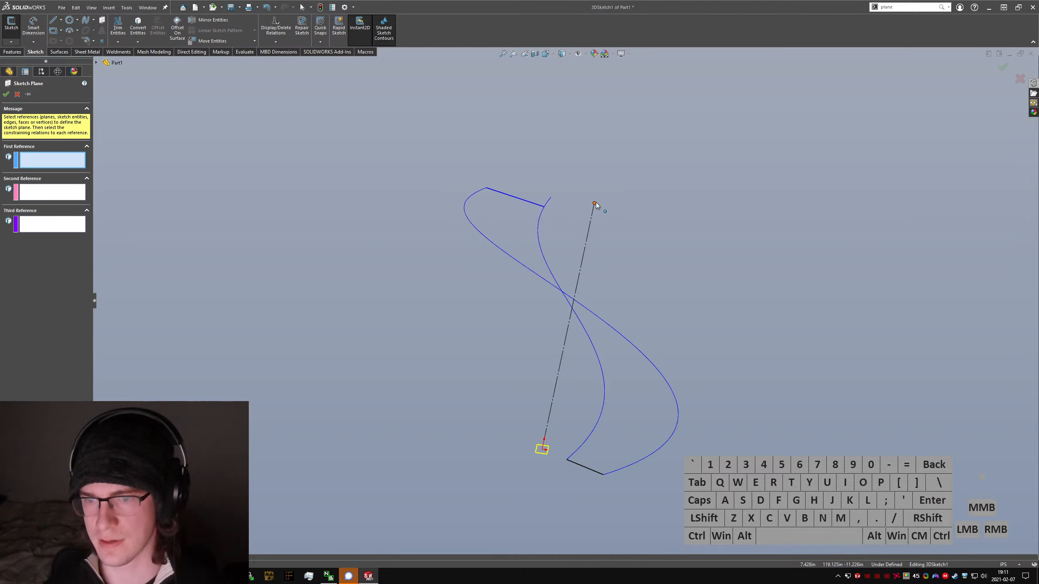
pyautogui.click(595, 203)
pyautogui.click(594, 210)
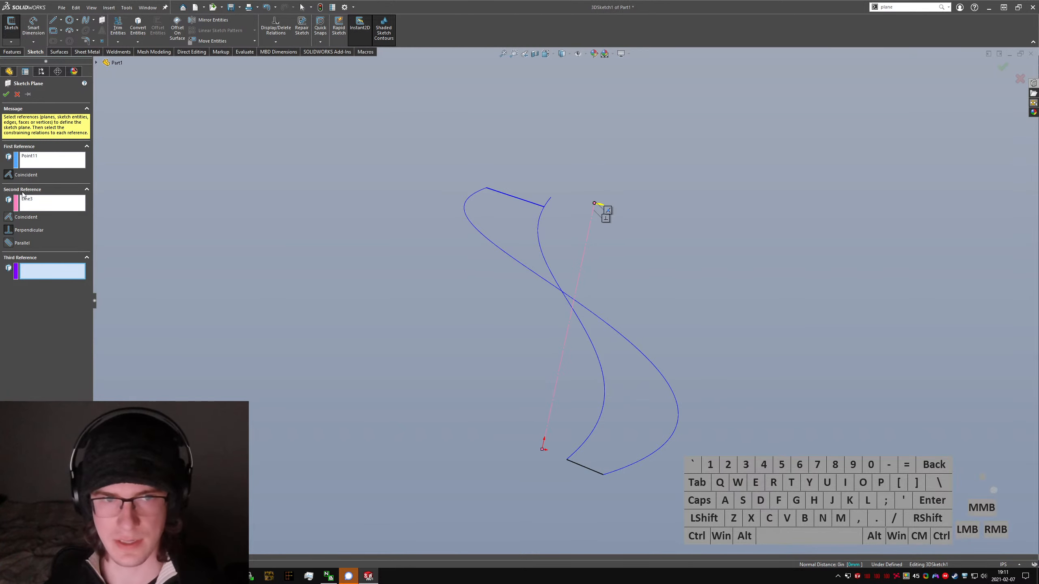
pyautogui.click(6, 94)
# Step: Constrain the upper connecting line to the new sketch plane with an On Plane relation
pyautogui.moveTo(596, 209)
pyautogui.mouseDown(button='middle')
pyautogui.moveTo(579, 280)
pyautogui.moveTo(571, 270)
pyautogui.mouseUp(button='middle')
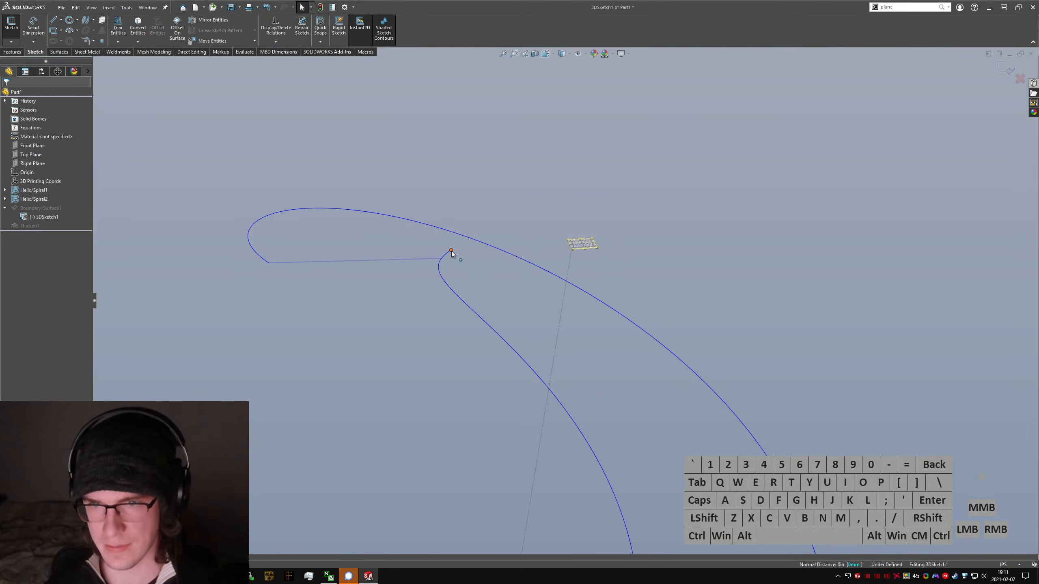
pyautogui.moveTo(450, 251)
pyautogui.mouseDown()
pyautogui.moveTo(461, 263)
pyautogui.moveTo(454, 249)
pyautogui.mouseUp()
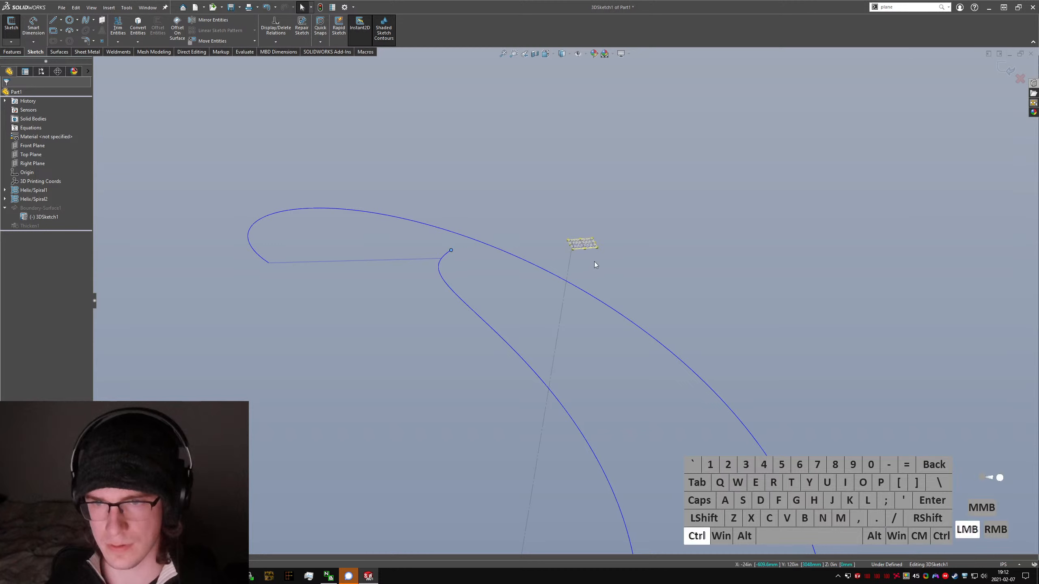
pyautogui.keyDown('ctrl'); pyautogui.click(589, 246); pyautogui.keyUp('ctrl')
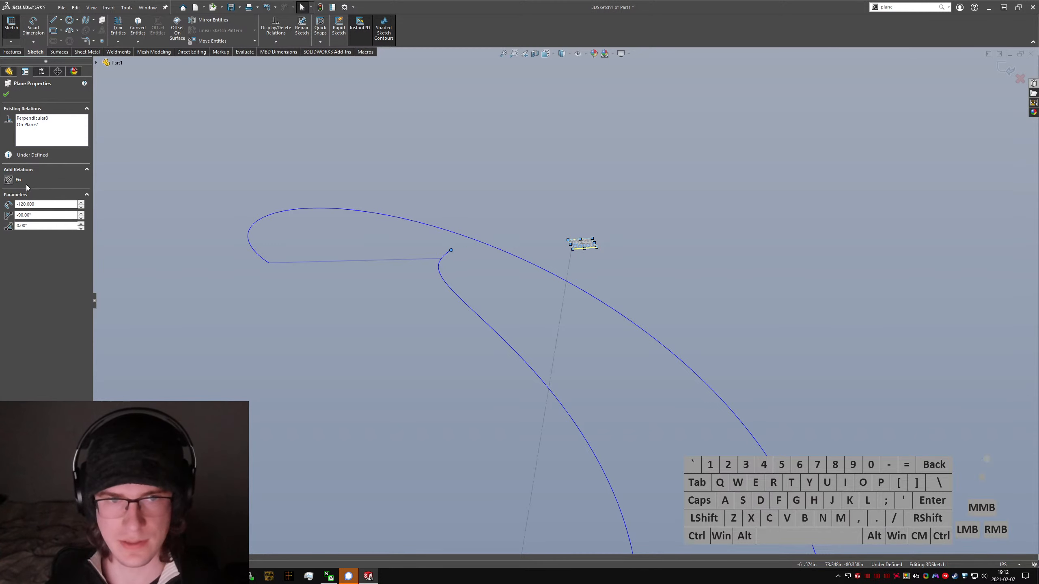
pyautogui.click(443, 352)
pyautogui.click(429, 262)
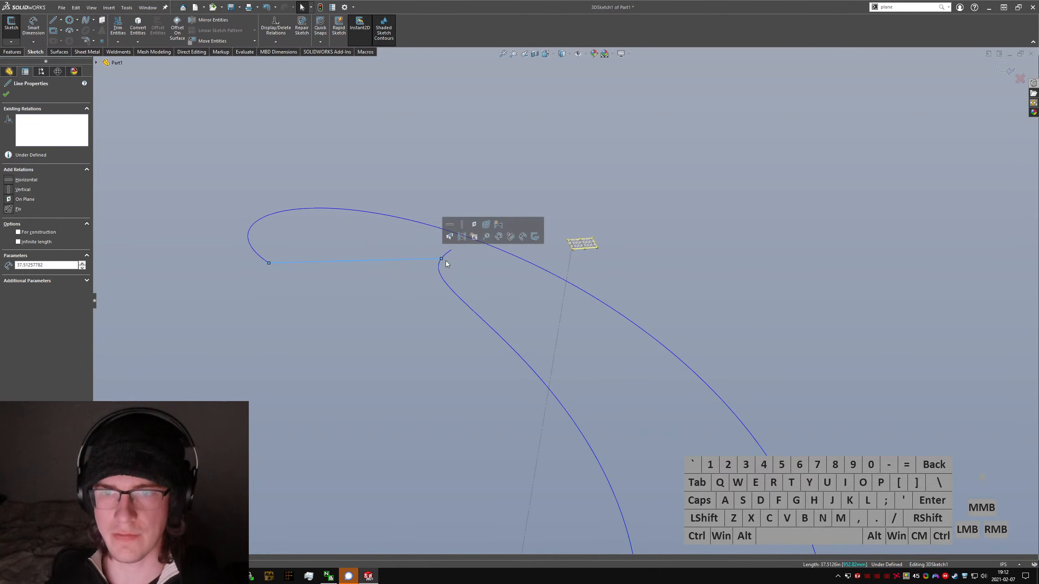
pyautogui.keyDown('ctrl'); pyautogui.click(585, 245); pyautogui.keyUp('ctrl')
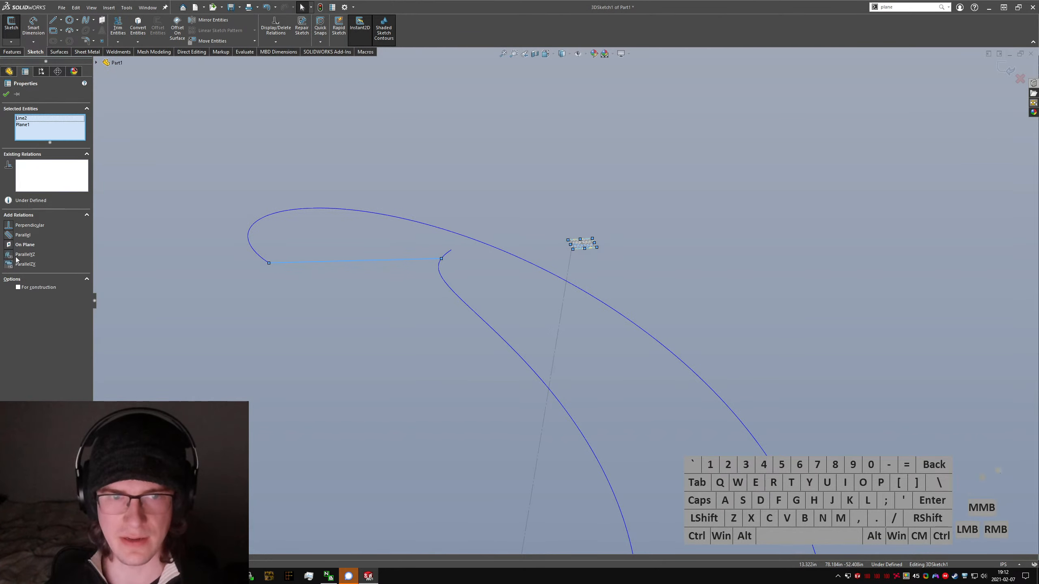
pyautogui.click(12, 244)
# Step: Check the distance from the outer helix's upper endpoint to the connecting line's outer end and to the line itself
pyautogui.click(366, 343)
pyautogui.moveTo(366, 343); pyautogui.dragTo(401, 244, button='middle')
pyautogui.click(335, 276)
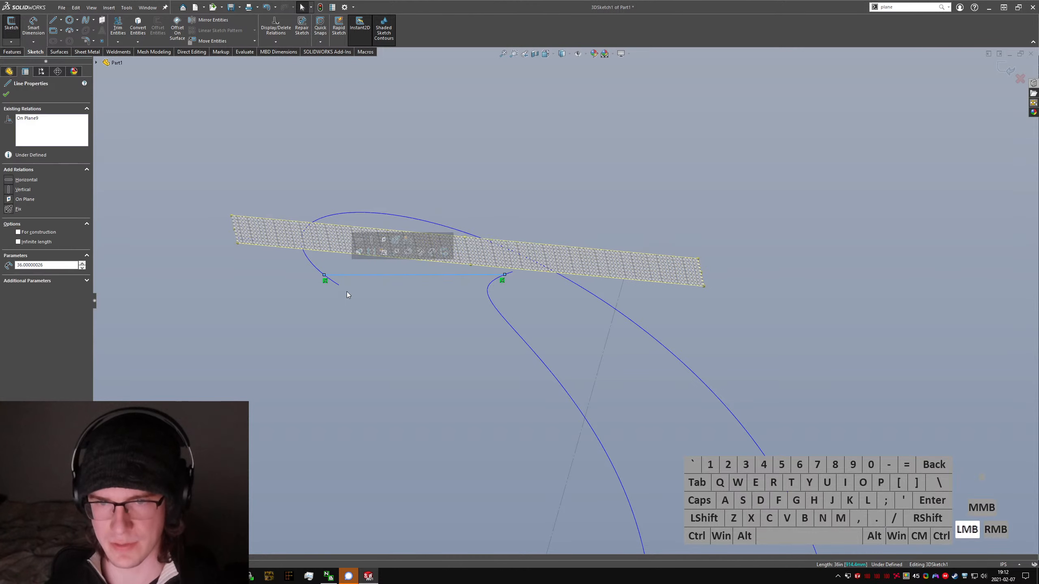
pyautogui.click(347, 292)
pyautogui.keyDown('ctrl'); pyautogui.click(324, 274); pyautogui.keyUp('ctrl')
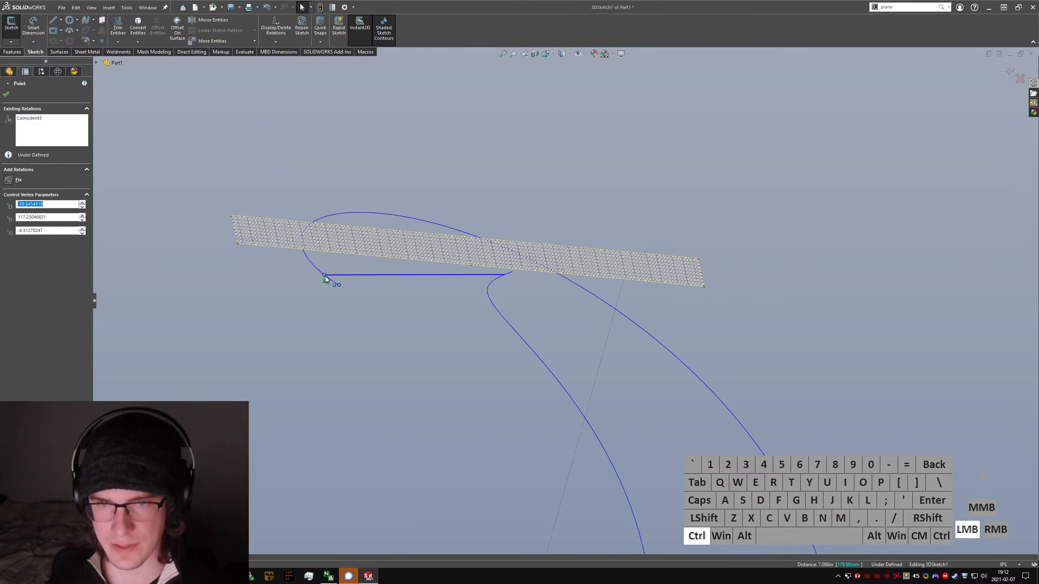
pyautogui.click(378, 276)
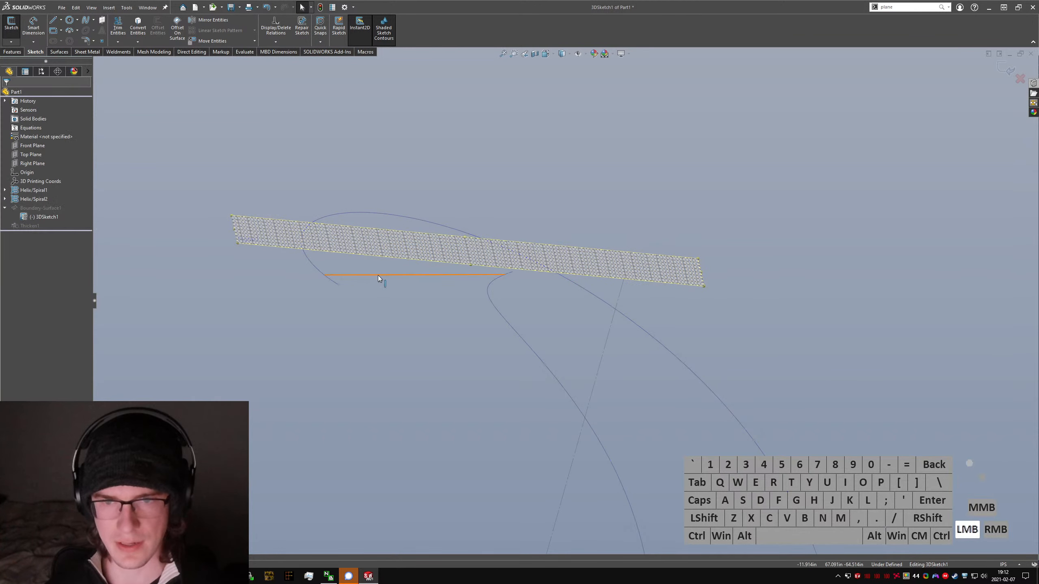
pyautogui.keyDown('ctrl'); pyautogui.click(358, 282); pyautogui.keyUp('ctrl')
pyautogui.keyDown('ctrl'); pyautogui.click(339, 285); pyautogui.keyUp('ctrl')
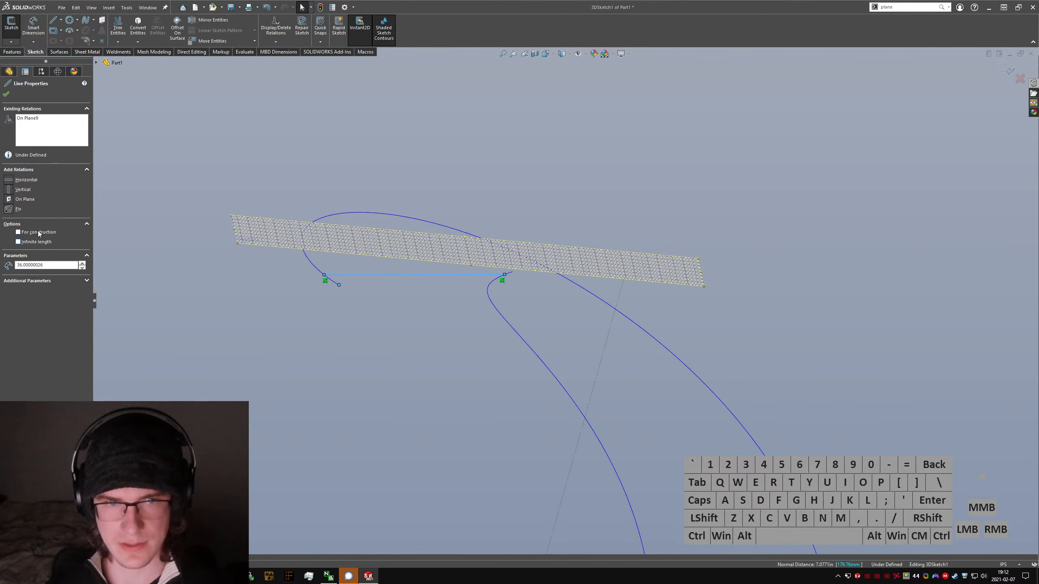
# Step: Move the upper connecting line's outer end onto the outer helix's upper endpoint and exit the 3D sketch
pyautogui.click(9, 200)
pyautogui.click(365, 305)
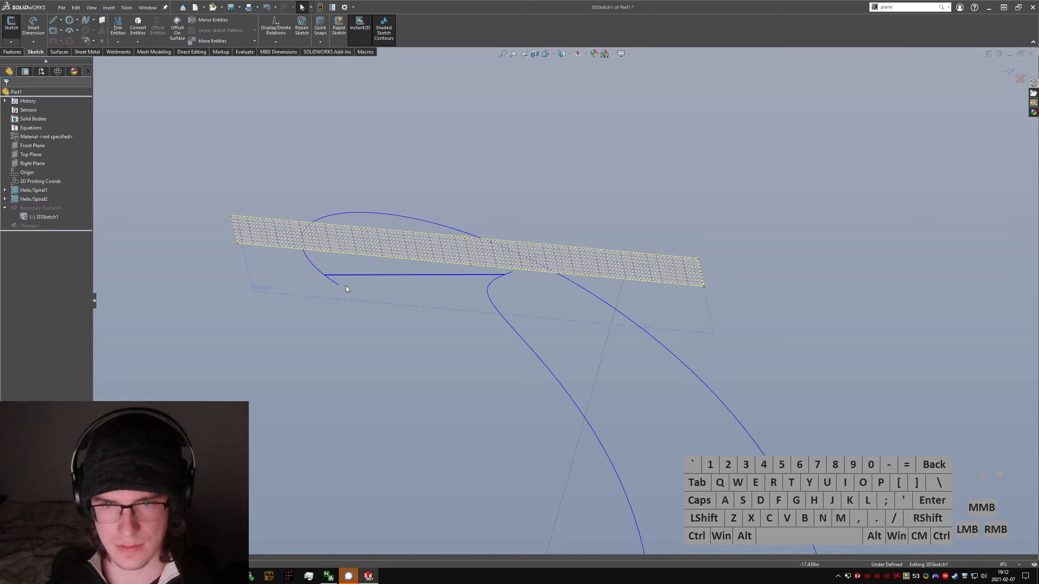
pyautogui.moveTo(325, 275); pyautogui.dragTo(398, 210)
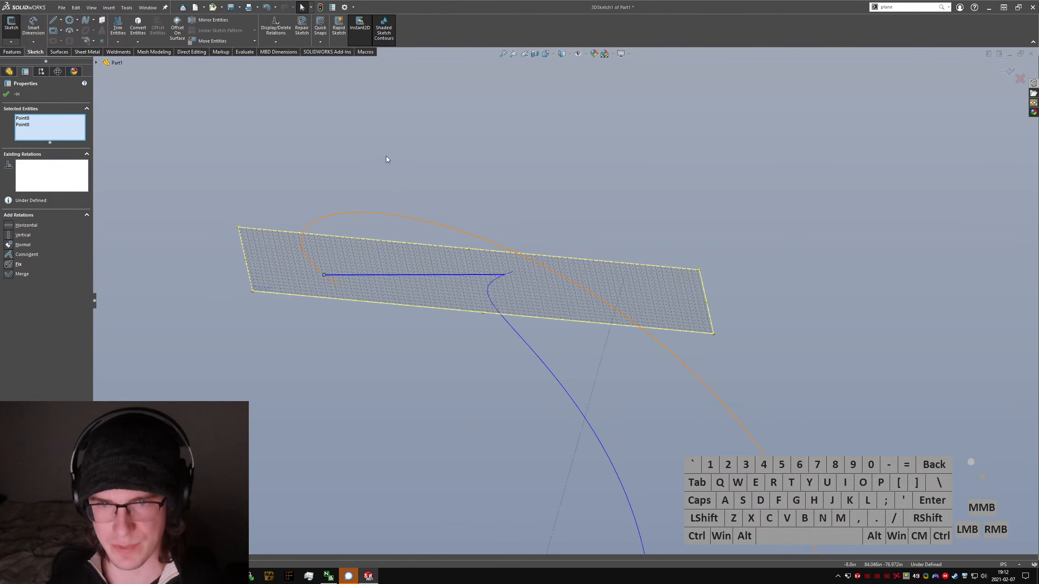
pyautogui.moveTo(326, 276)
pyautogui.mouseDown()
pyautogui.moveTo(294, 203)
pyautogui.moveTo(548, 163)
pyautogui.moveTo(408, 385)
pyautogui.moveTo(274, 172)
pyautogui.moveTo(559, 212)
pyautogui.moveTo(448, 433)
pyautogui.moveTo(491, 445)
pyautogui.mouseUp()
pyautogui.click(11, 42)
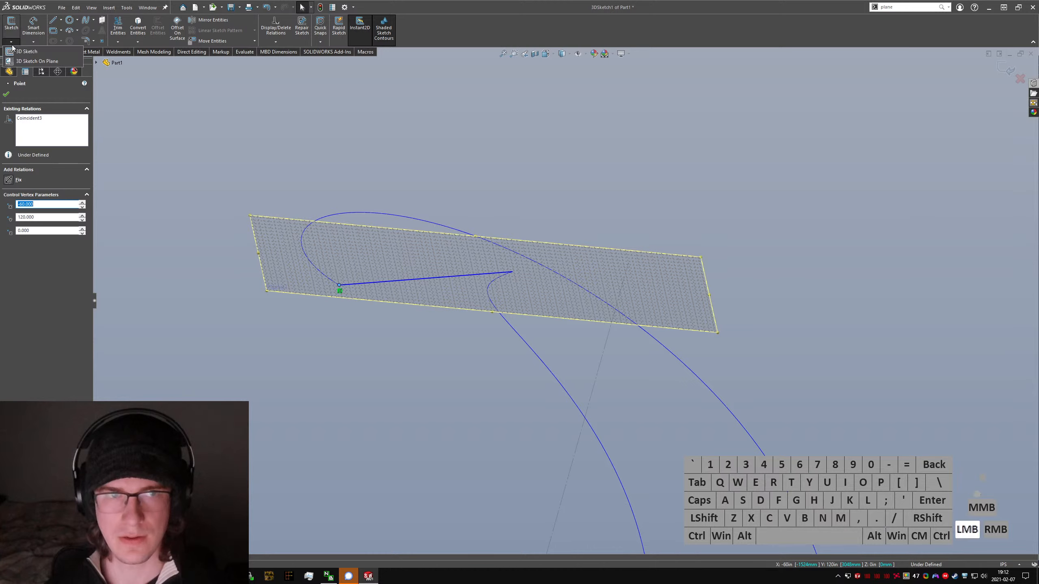
pyautogui.click(12, 50)
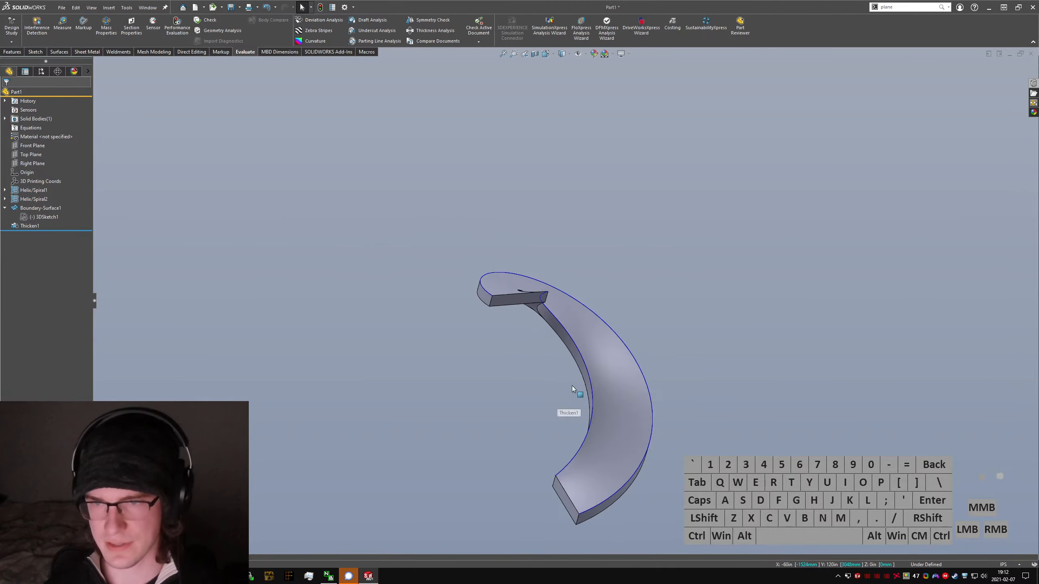
# Step: Edit the boundary surface and remove both open-loop curves from Direction 2
pyautogui.moveTo(572, 388); pyautogui.dragTo(320, 279, button='middle')
pyautogui.click(43, 216)
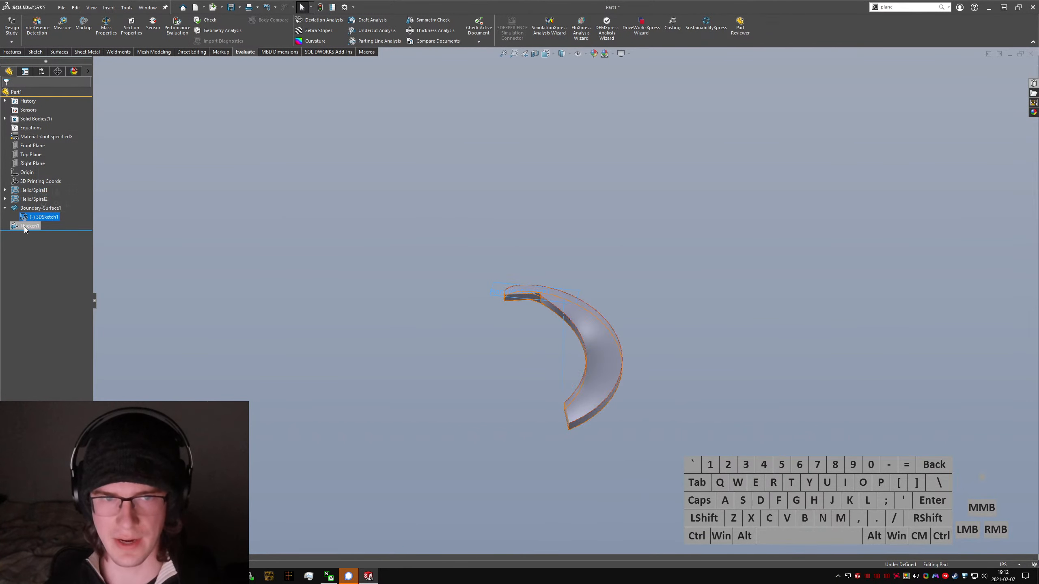
pyautogui.click(27, 209)
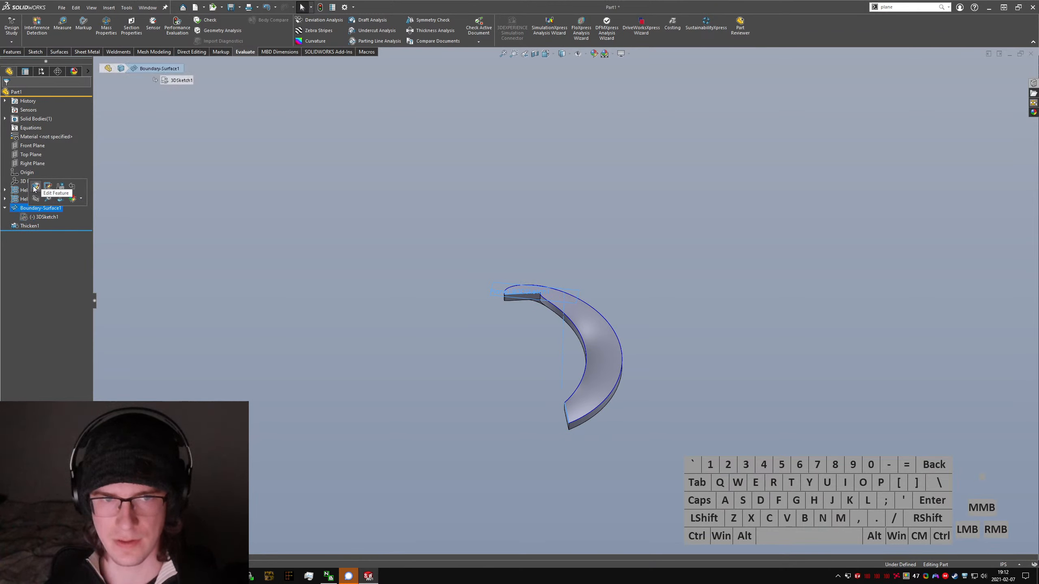
pyautogui.click(30, 208)
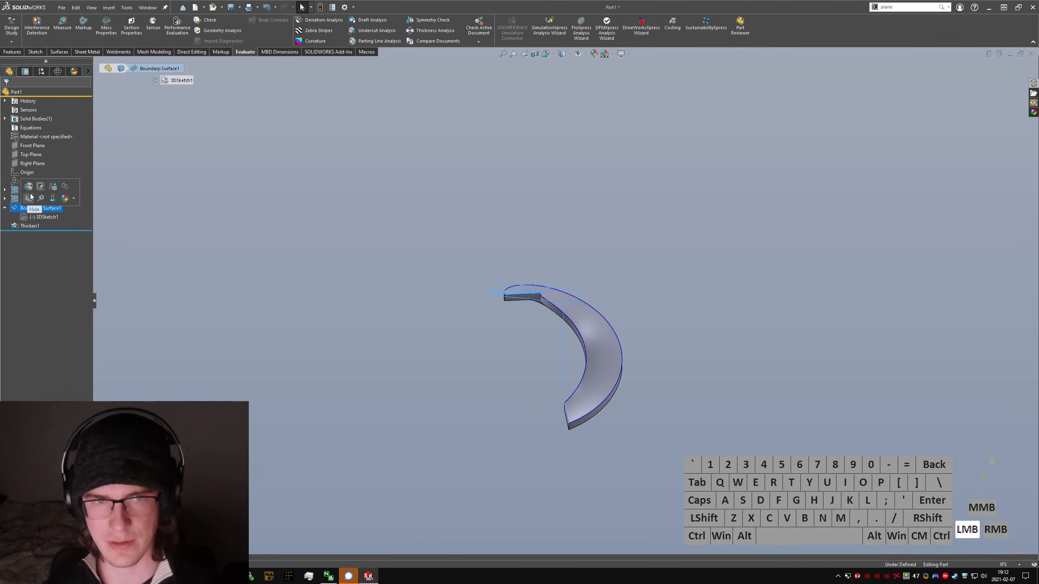
pyautogui.click(28, 186)
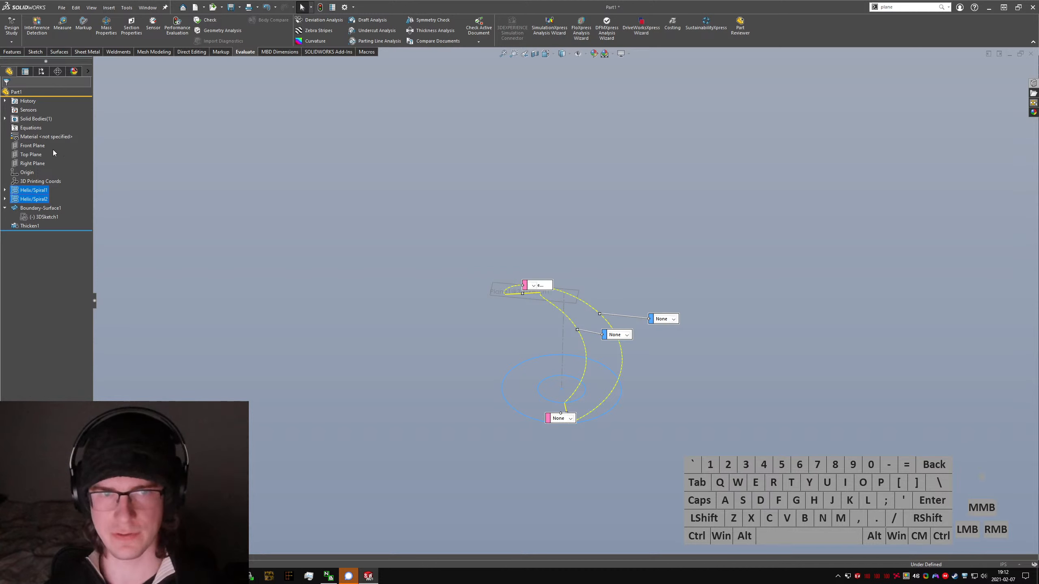
pyautogui.click(52, 229)
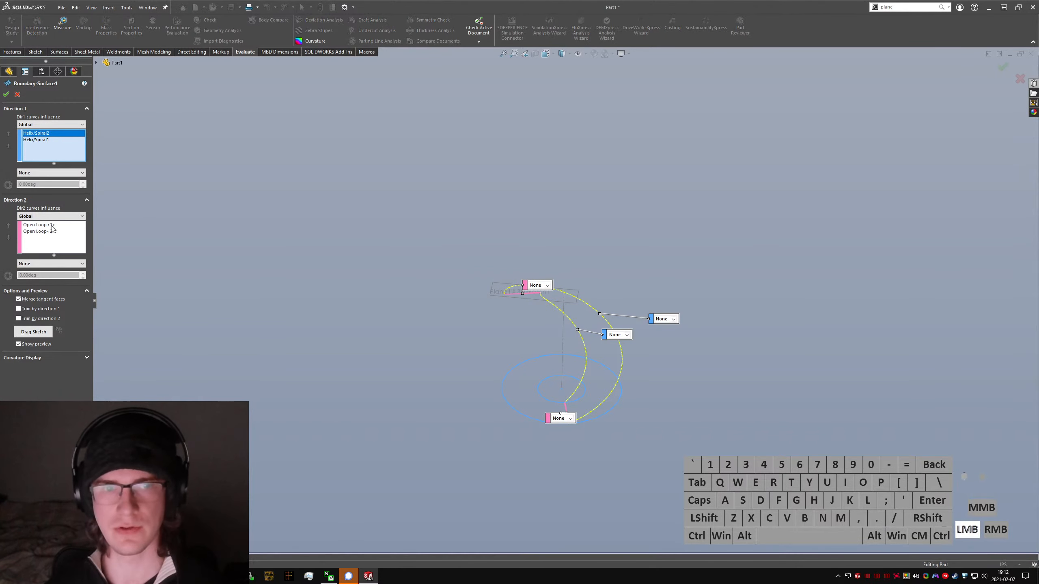
pyautogui.click(44, 229)
pyautogui.press('Delete')
pyautogui.click(52, 225)
pyautogui.press('Delete')
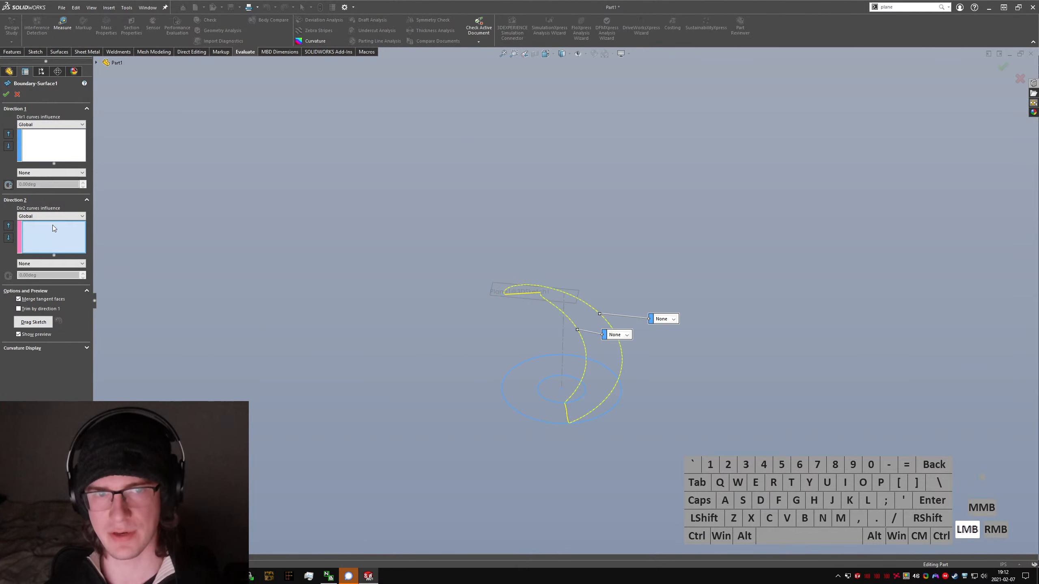
pyautogui.click(6, 94)
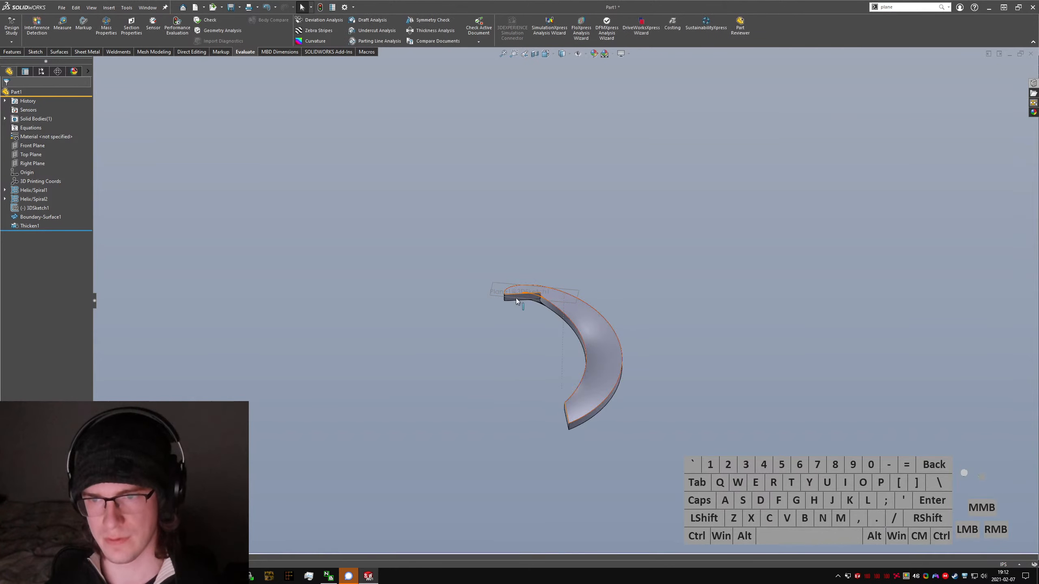
# Step: Delete the 3D sketch from the model and inspect the thickened staircase body from above
pyautogui.scroll(-10, 517, 301)
pyautogui.click(31, 206)
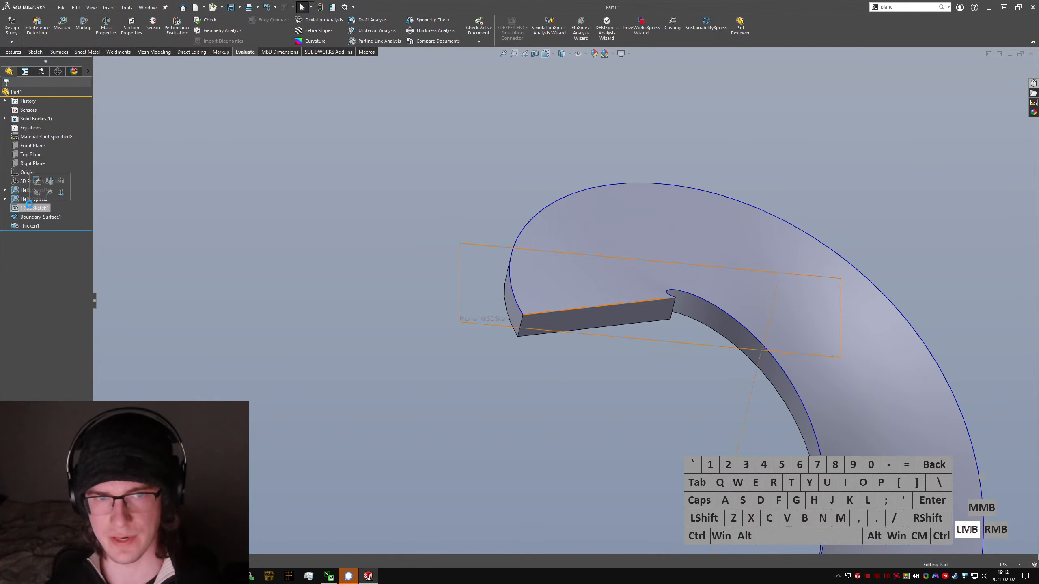
pyautogui.press('Delete')
pyautogui.press('Return')
pyautogui.click(627, 281)
pyautogui.scroll(3, 629, 280)
pyautogui.moveTo(629, 280); pyautogui.dragTo(610, 403, button='middle')
pyautogui.hotkey('ctrl', '8')
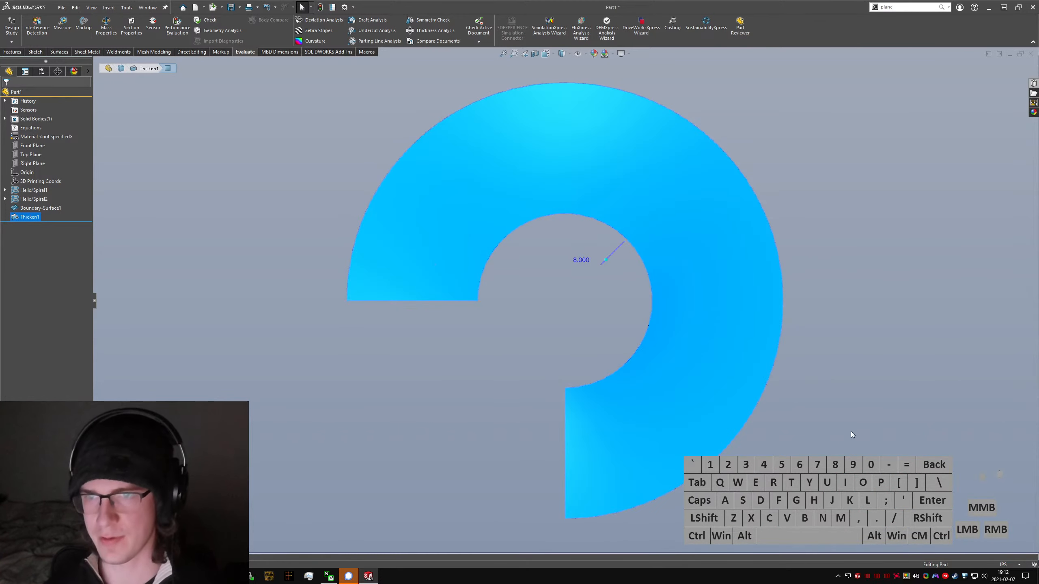
pyautogui.click(867, 434)
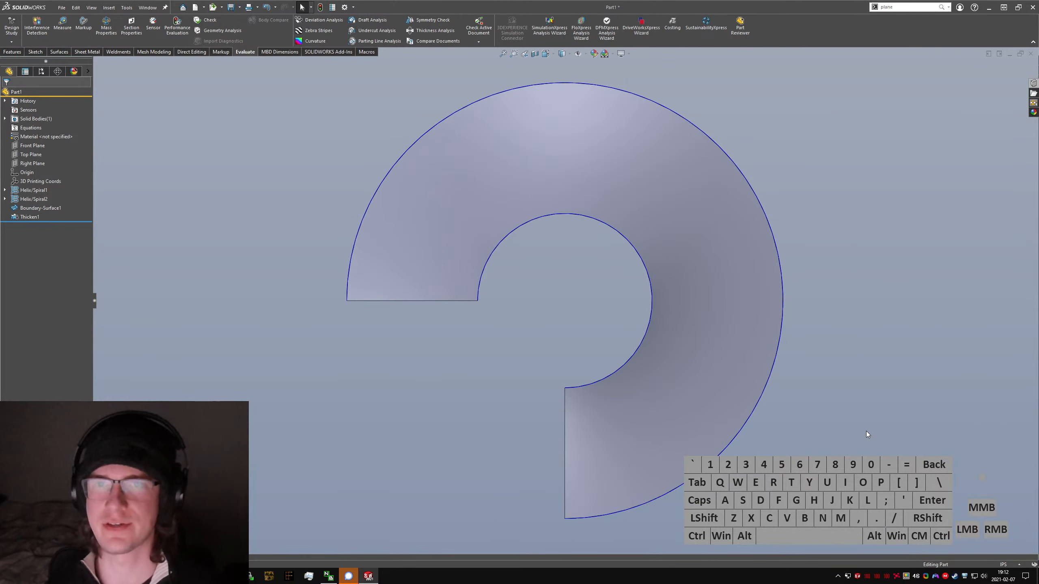
pyautogui.moveTo(725, 429); pyautogui.dragTo(618, 367, button='middle')
# Step: Edit the Thicken feature to thicken both sides of the boundary surface with a thickness of 16 in
pyautogui.click(29, 220)
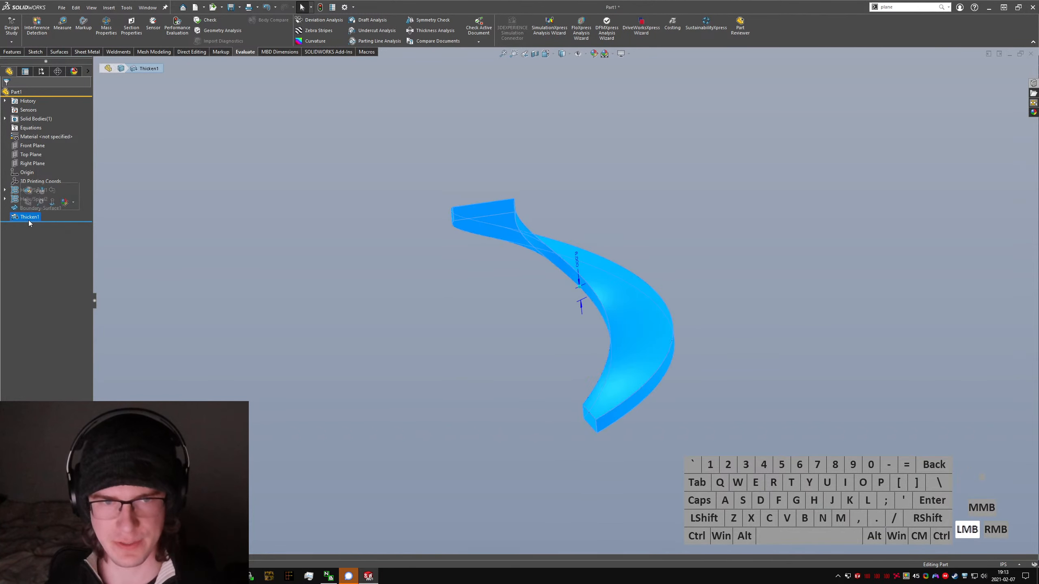
pyautogui.click(29, 193)
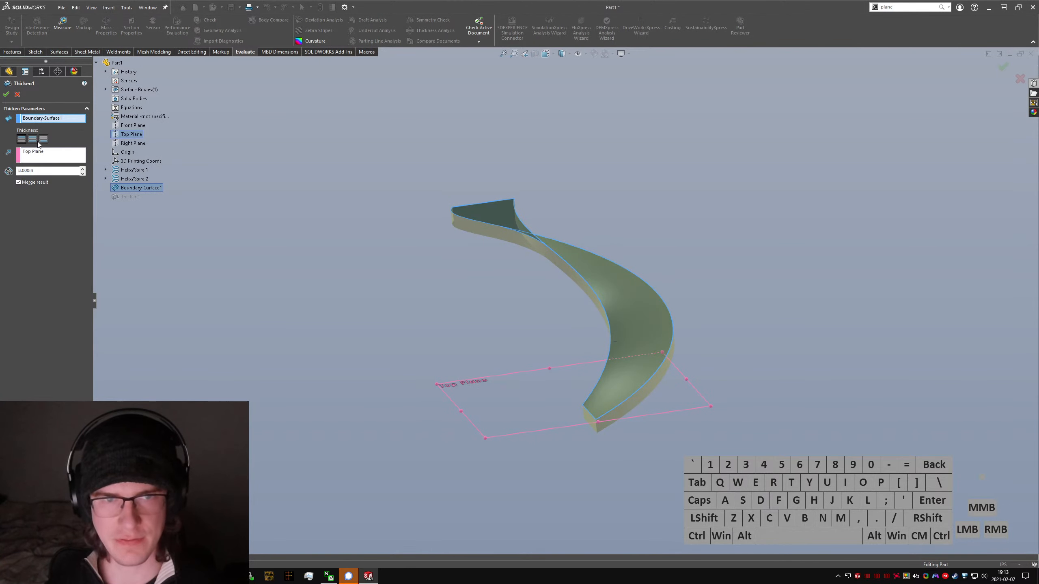
pyautogui.click(34, 142)
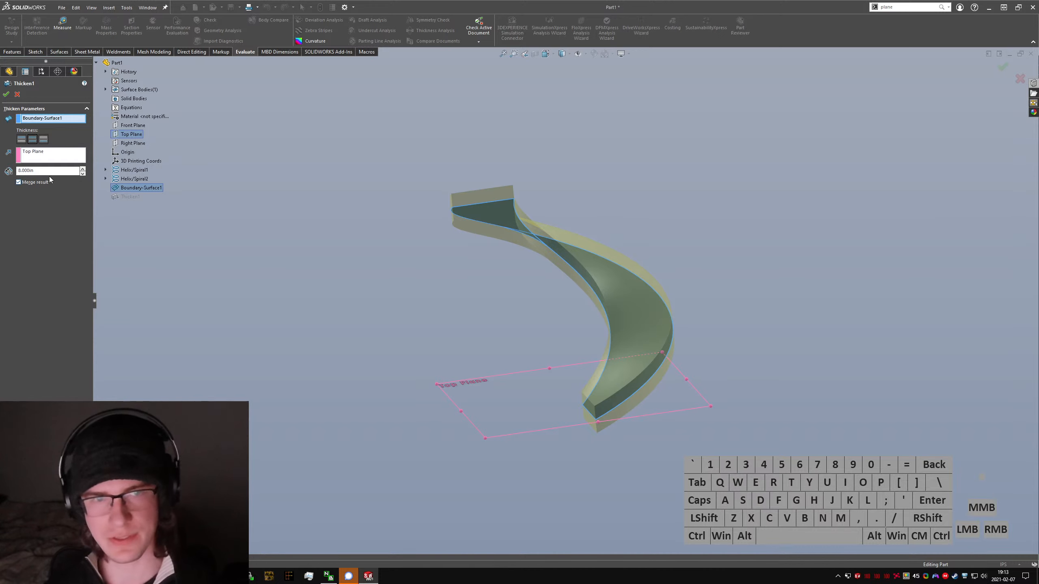
pyautogui.doubleClick(37, 170)
pyautogui.write('16')
pyautogui.press('Return')
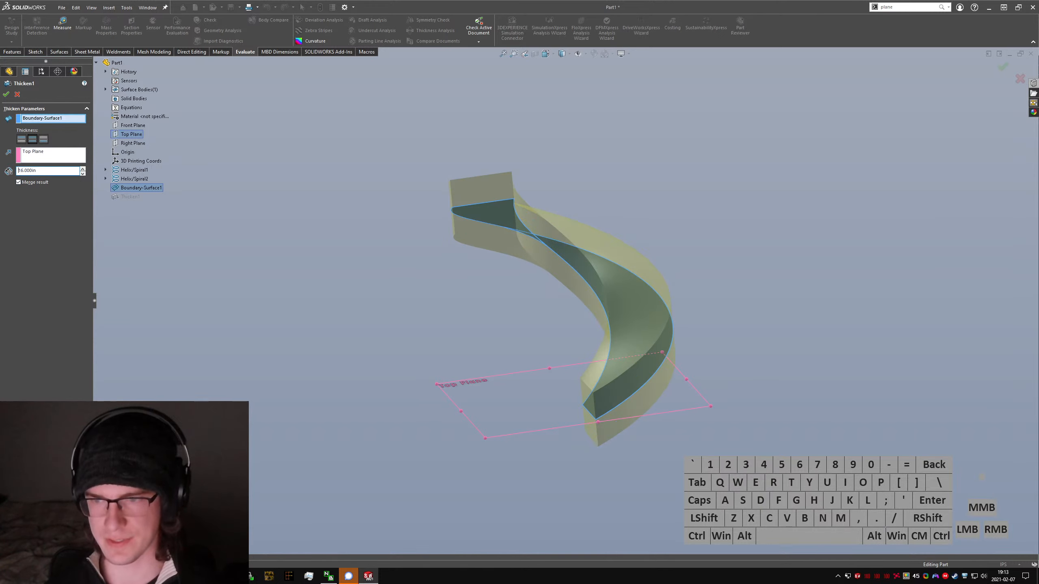
pyautogui.click(6, 95)
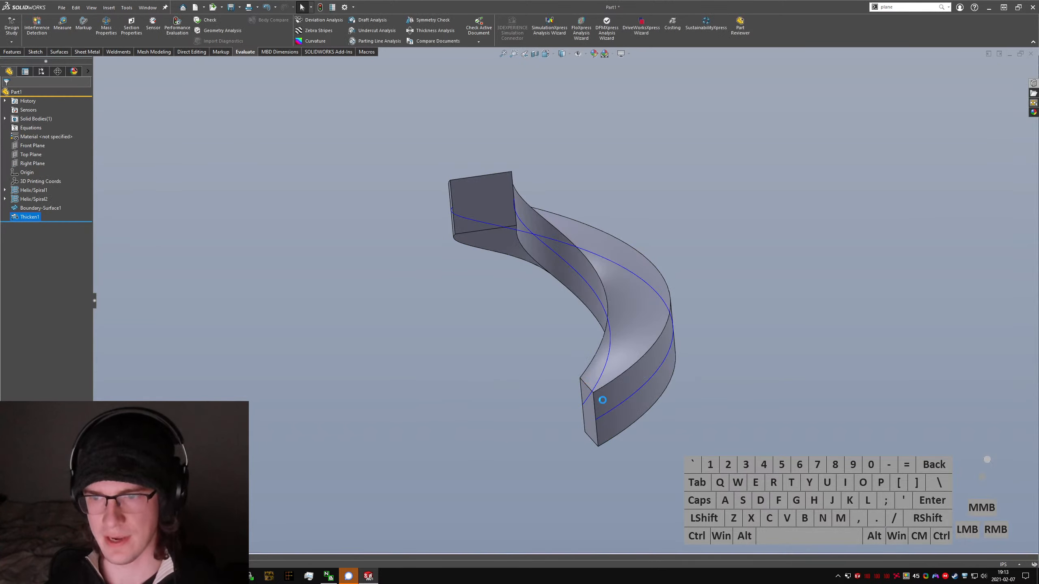
# Step: Measure the edge height at the staircase's lower end and set the Thicken feature's thickness to 8 in
pyautogui.click(596, 420)
pyautogui.keyDown('ctrl'); pyautogui.click(593, 393); pyautogui.keyUp('ctrl')
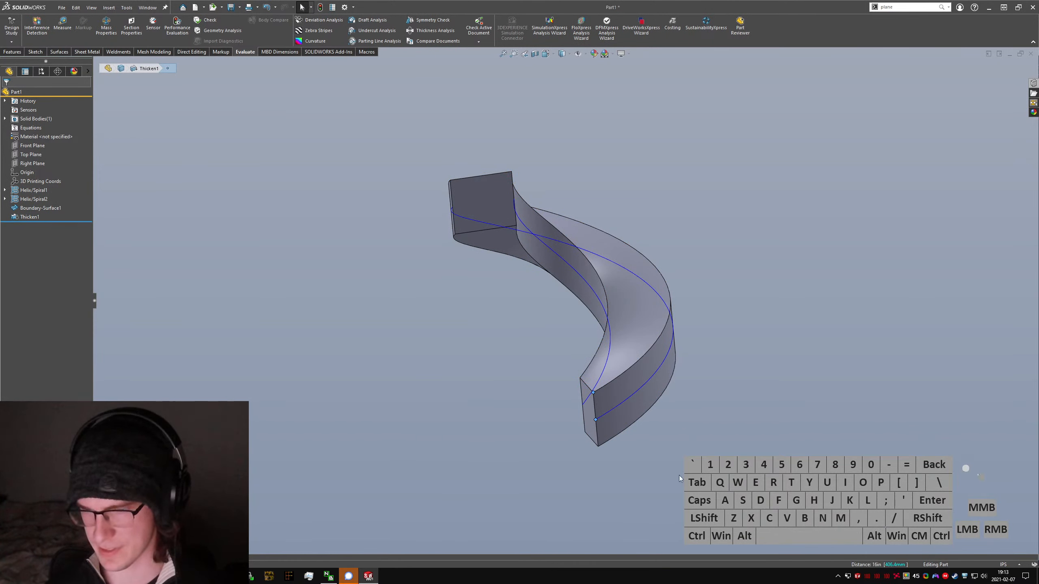
pyautogui.click(30, 216)
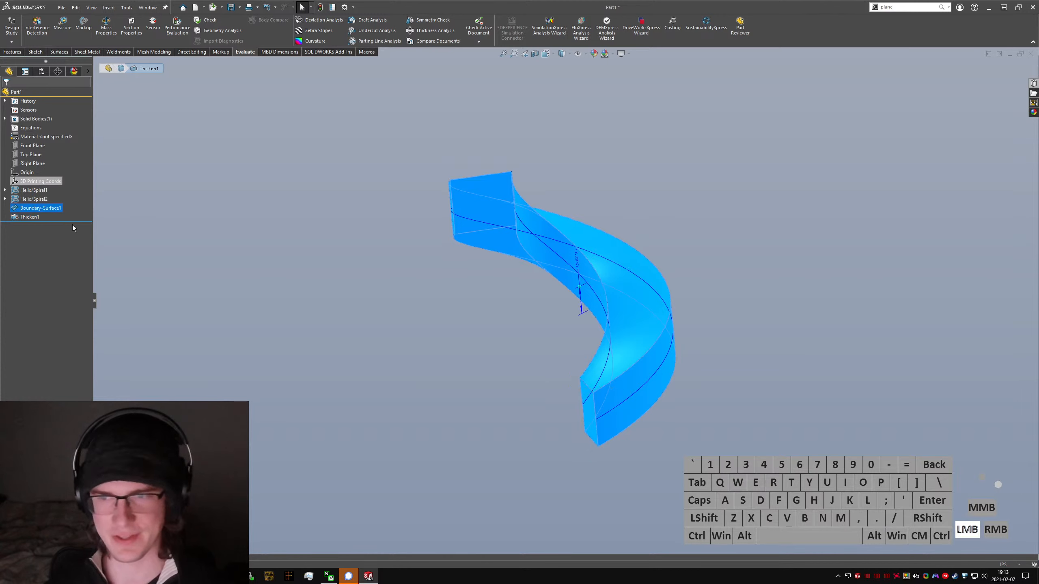
pyautogui.click(54, 191)
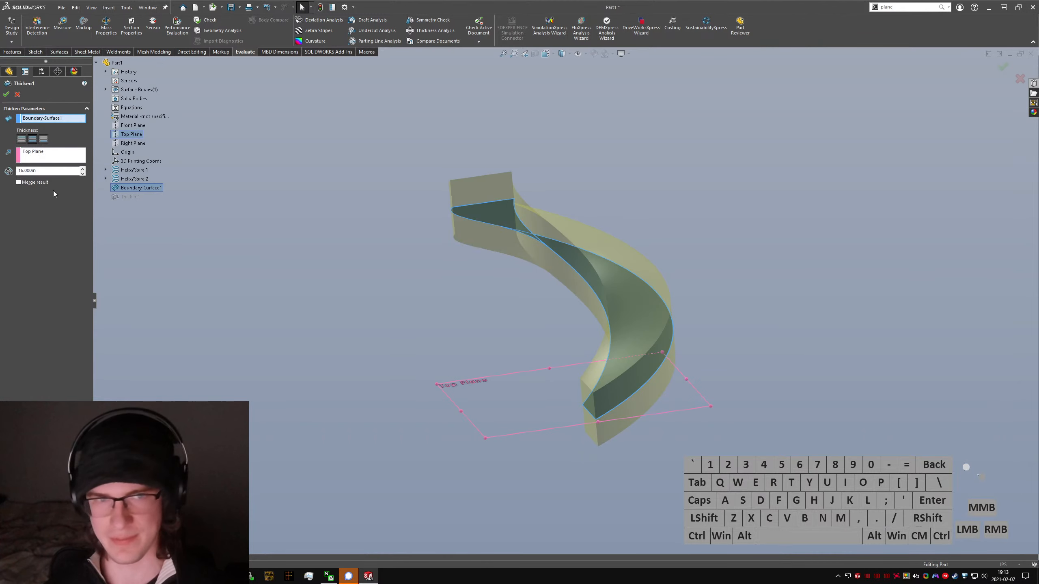
pyautogui.doubleClick(45, 171)
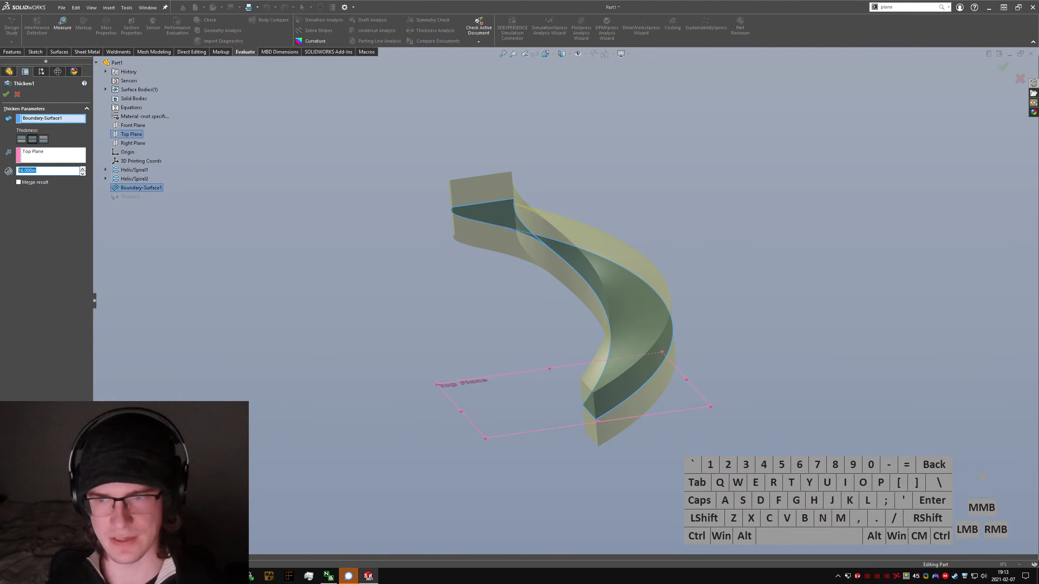
pyautogui.write('8')
pyautogui.press('Return')
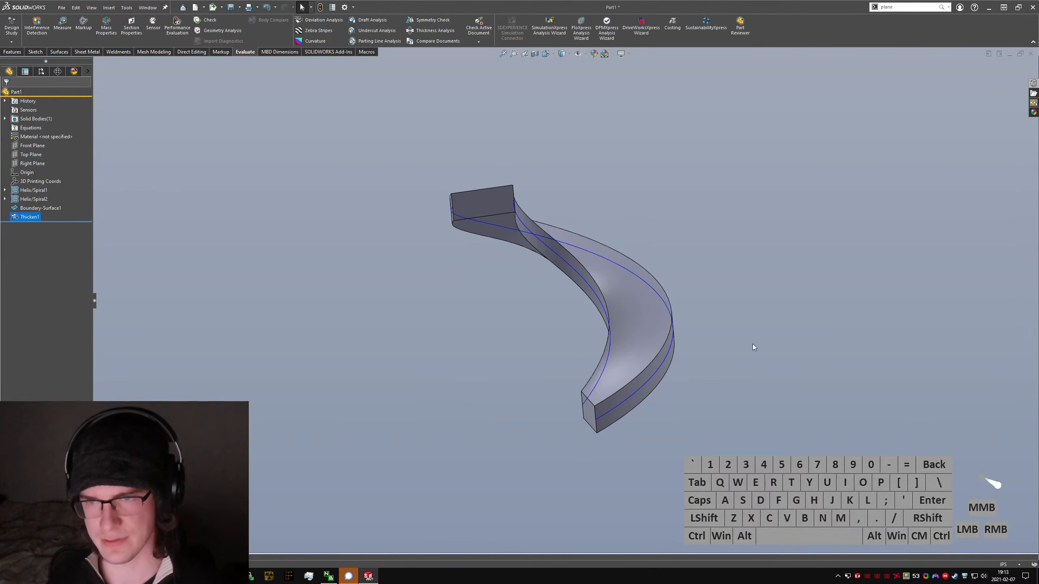
# Step: Hide both helix curves and switch to the front view of the staircase
pyautogui.rightClick(32, 198)
pyautogui.click(43, 183)
pyautogui.rightClick(32, 197)
pyautogui.rightClick(22, 191)
pyautogui.click(32, 176)
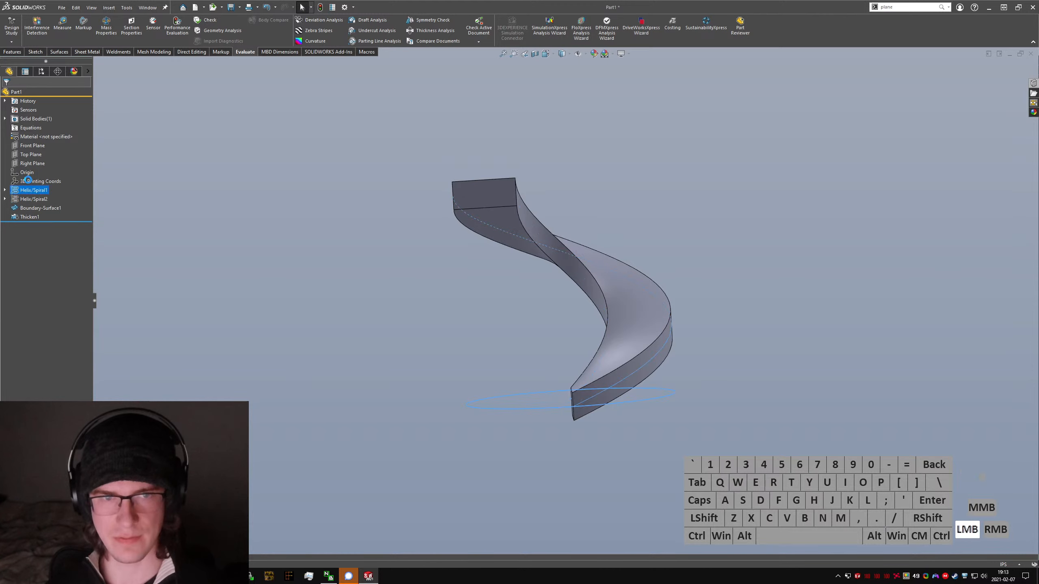
pyautogui.click(348, 265)
pyautogui.hotkey('ctrl', '1')
pyautogui.click(506, 396)
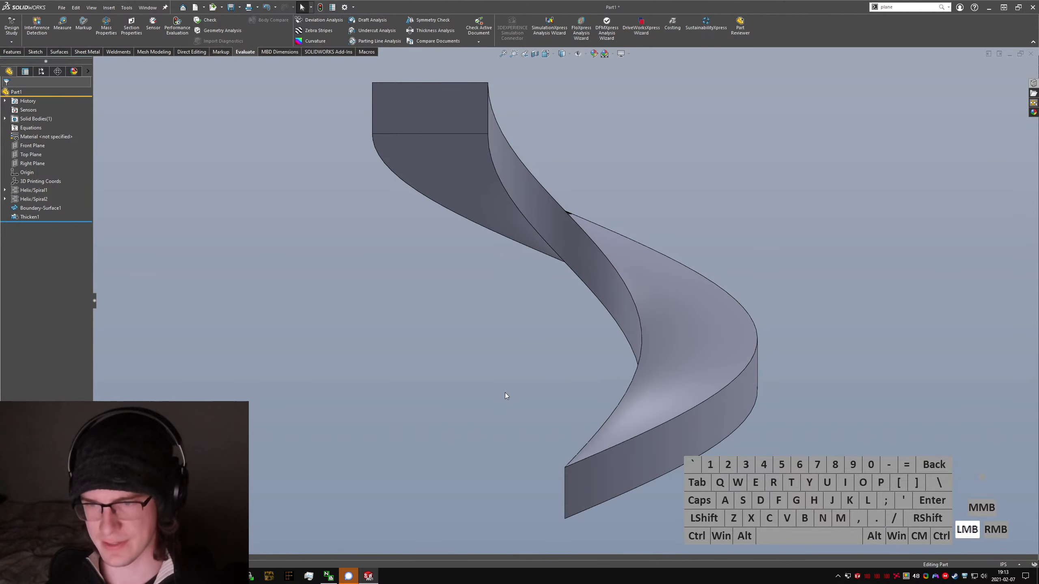
# Step: Start an Extruded Cut with a sketch on the Top Plane and show the outer helix's base circle
pyautogui.press('s')
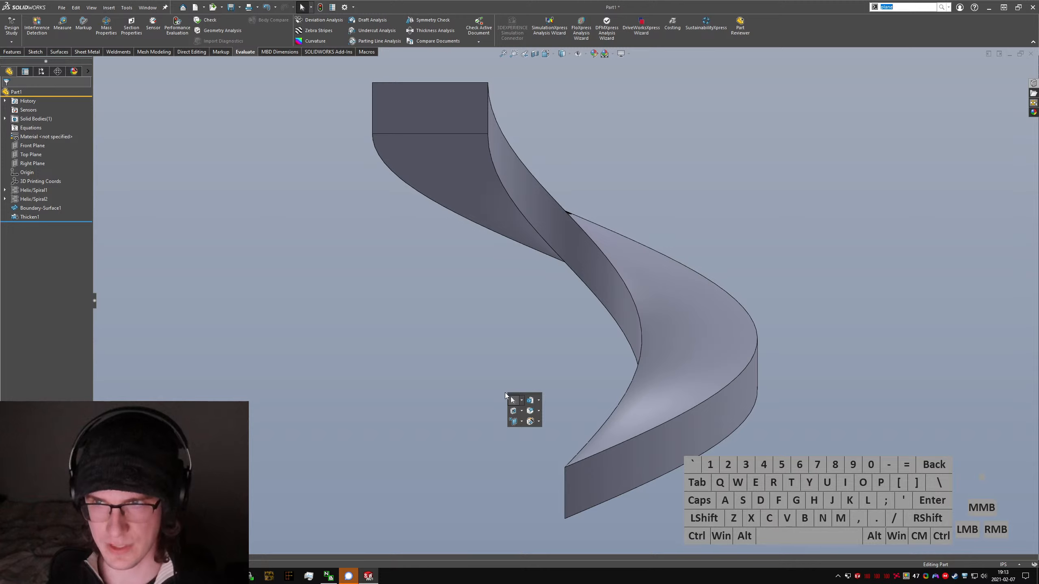
pyautogui.click(404, 329)
pyautogui.press('s')
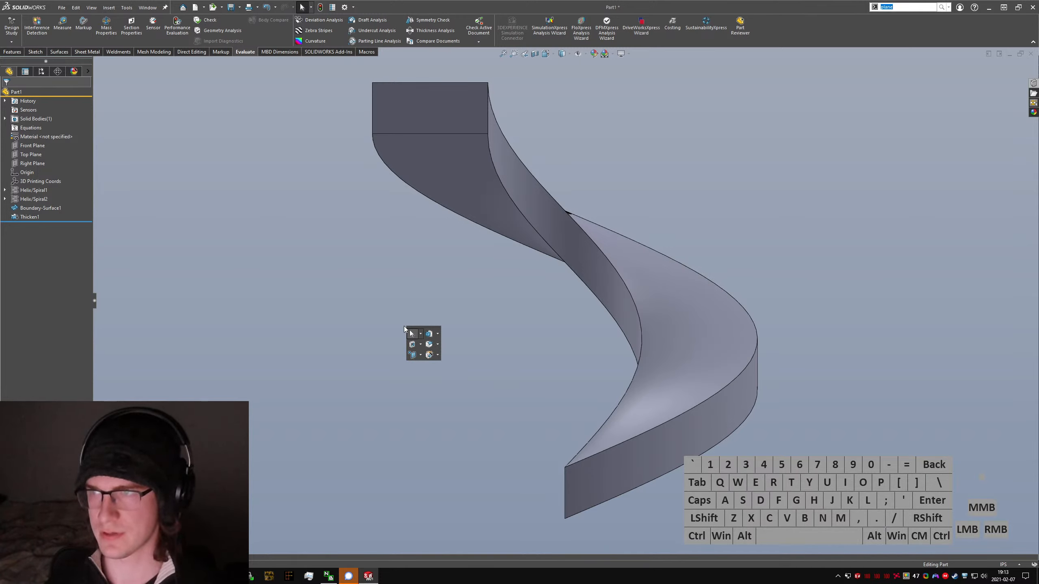
pyautogui.write('extruded')
pyautogui.press('Return')
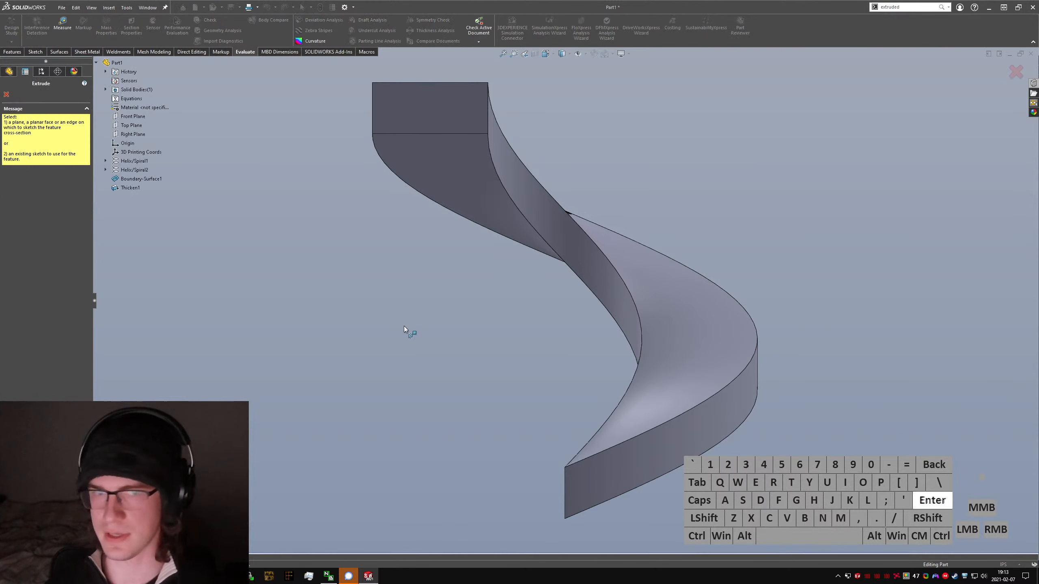
pyautogui.click(130, 127)
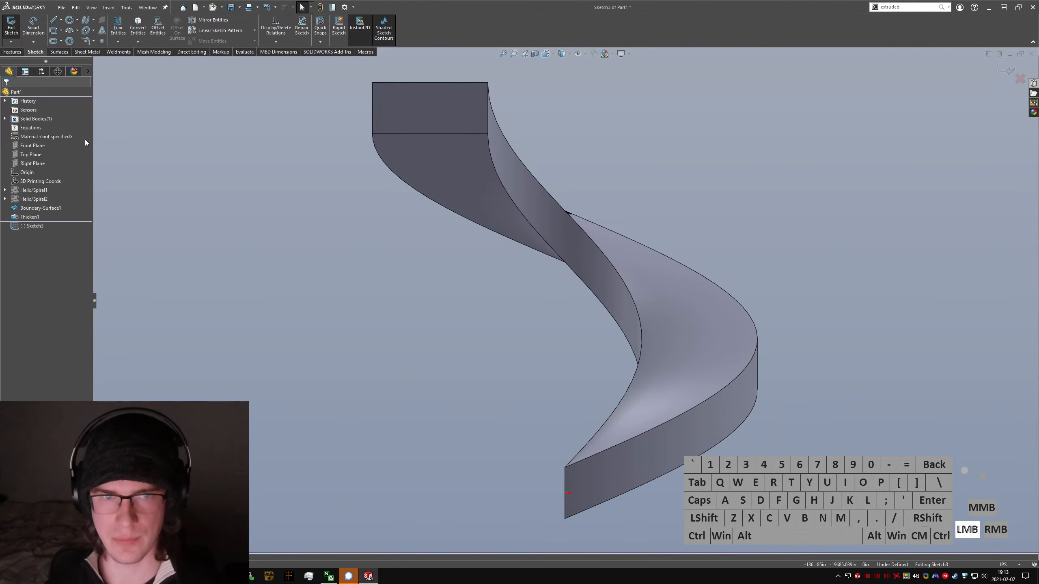
pyautogui.click(5, 190)
pyautogui.click(23, 200)
pyautogui.click(30, 186)
# Step: Convert the outer helix's base circle into the cut sketch and exit the sketch
pyautogui.scroll(2, 381, 307)
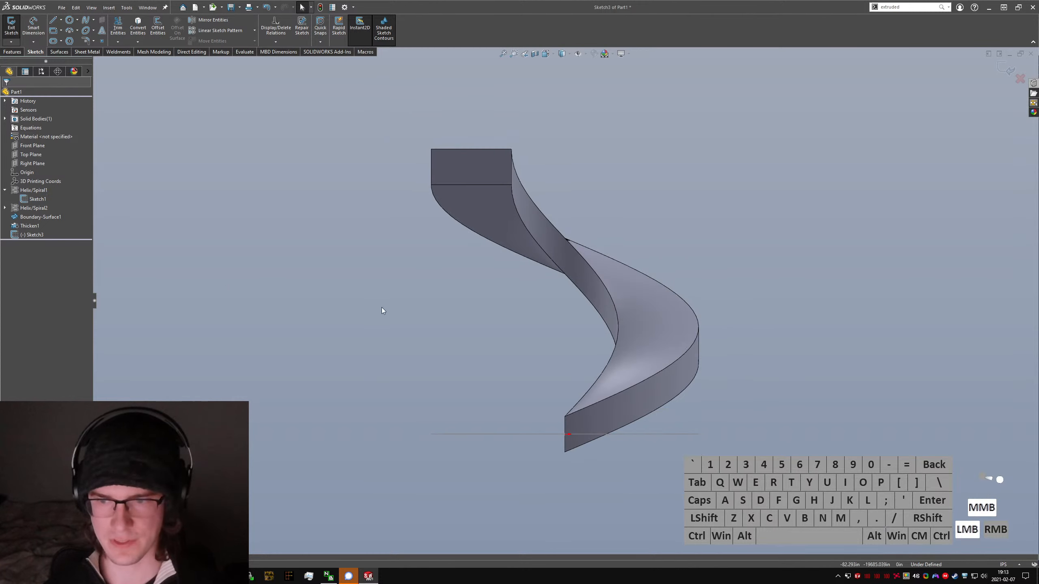
pyautogui.moveTo(381, 307); pyautogui.dragTo(378, 426, button='middle')
pyautogui.click(437, 422)
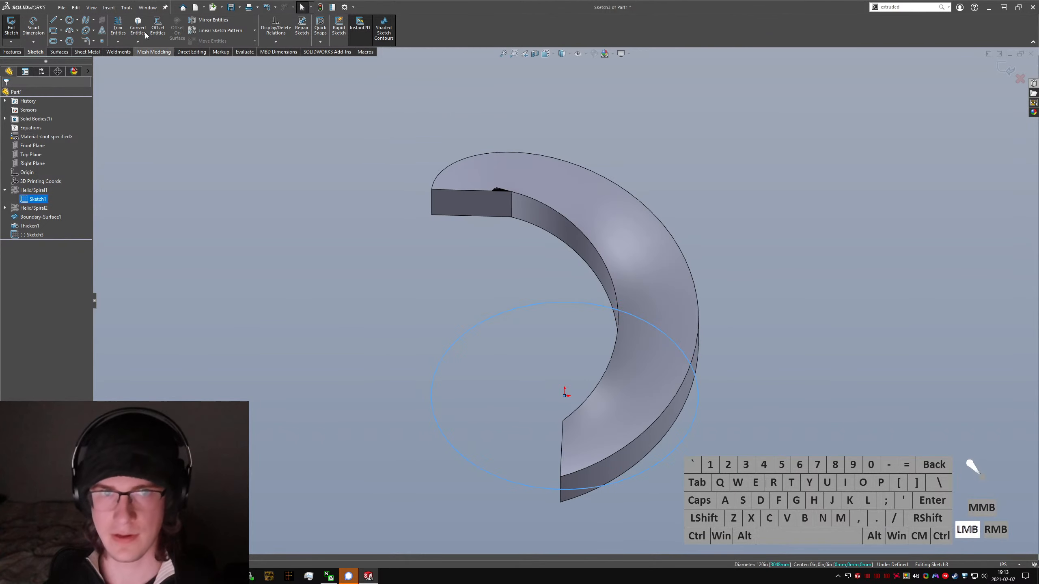
pyautogui.click(138, 27)
pyautogui.click(12, 25)
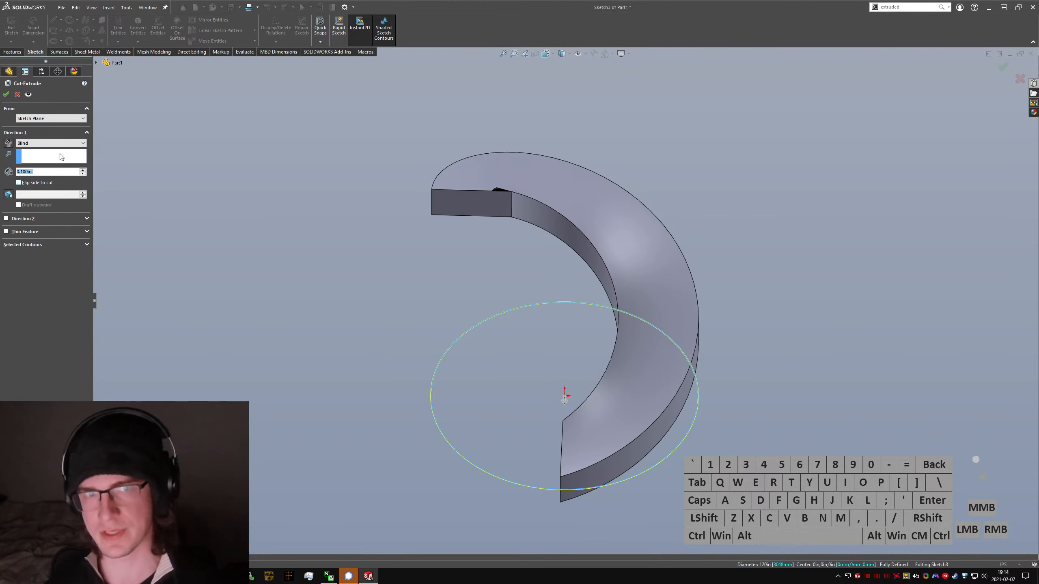
# Step: Set the cut's end condition to Through All and apply it to the staircase's lower end
pyautogui.click(49, 143)
pyautogui.click(33, 151)
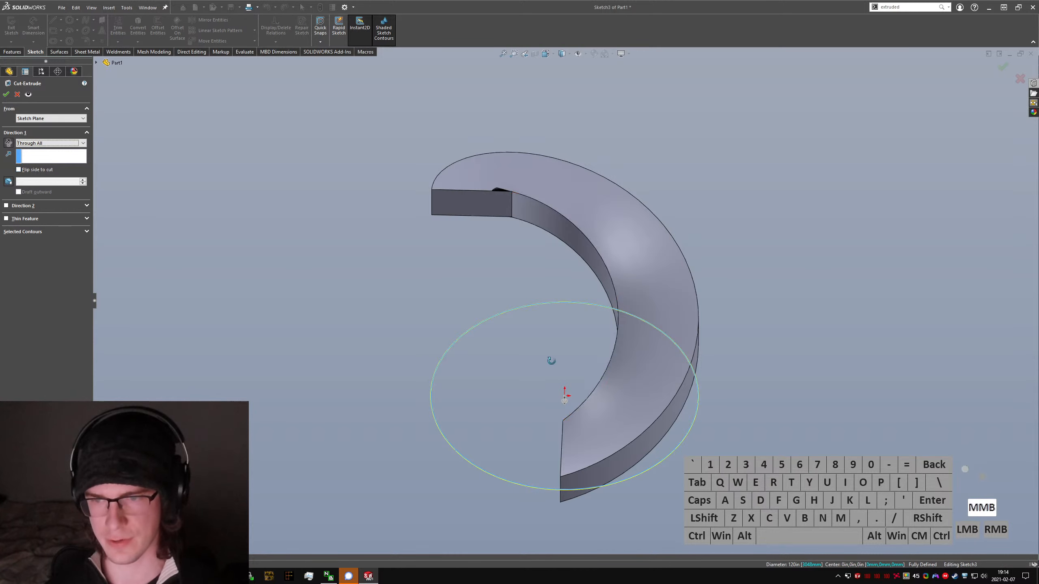
pyautogui.moveTo(551, 360); pyautogui.dragTo(589, 487, button='middle')
pyautogui.click(6, 94)
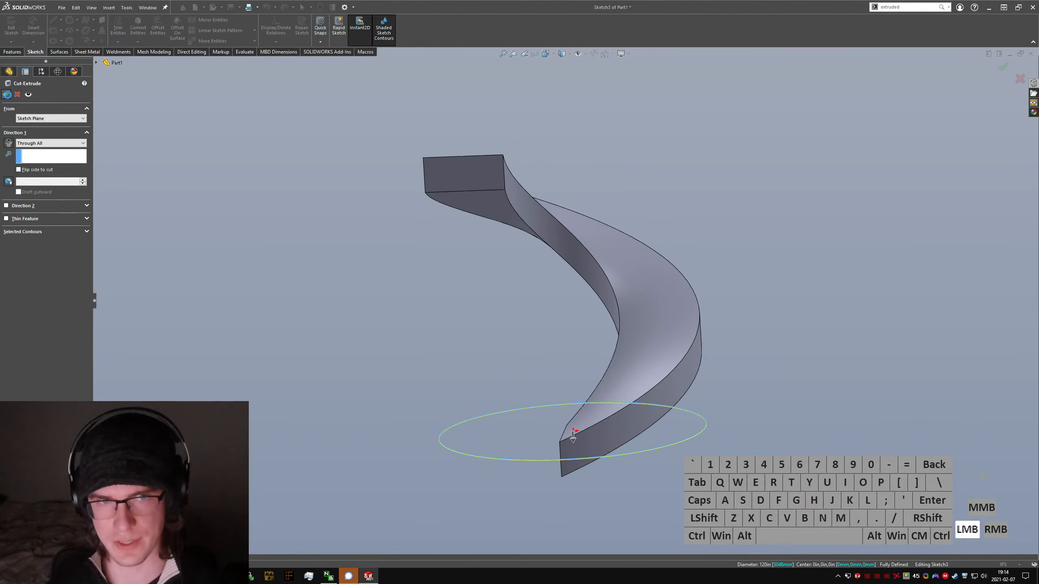
pyautogui.moveTo(572, 437); pyautogui.dragTo(607, 459, button='middle')
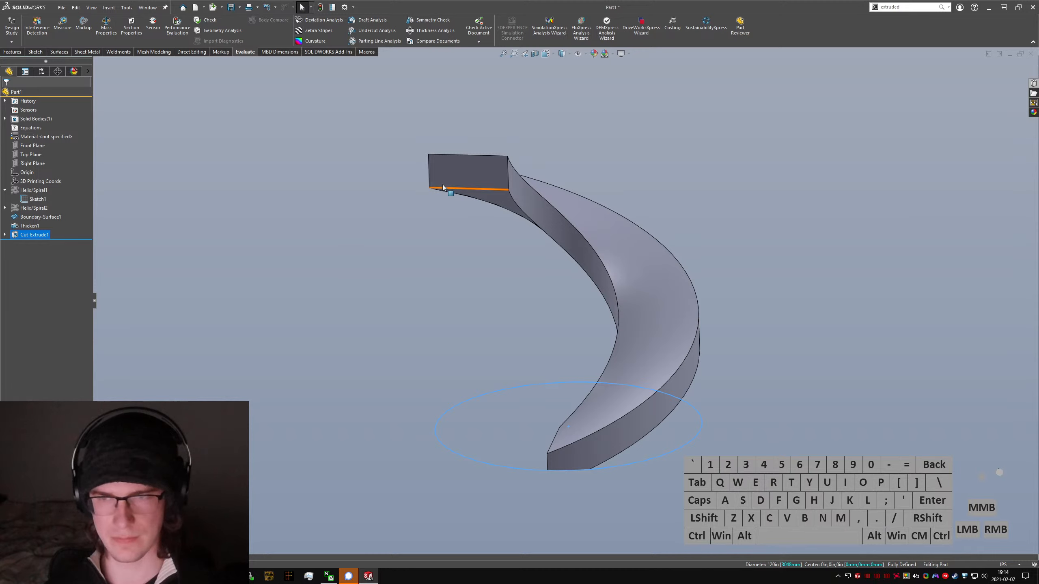
# Step: Hide the outer helix's base circle sketch and collapse its helix feature in the model tree
pyautogui.rightClick(508, 175)
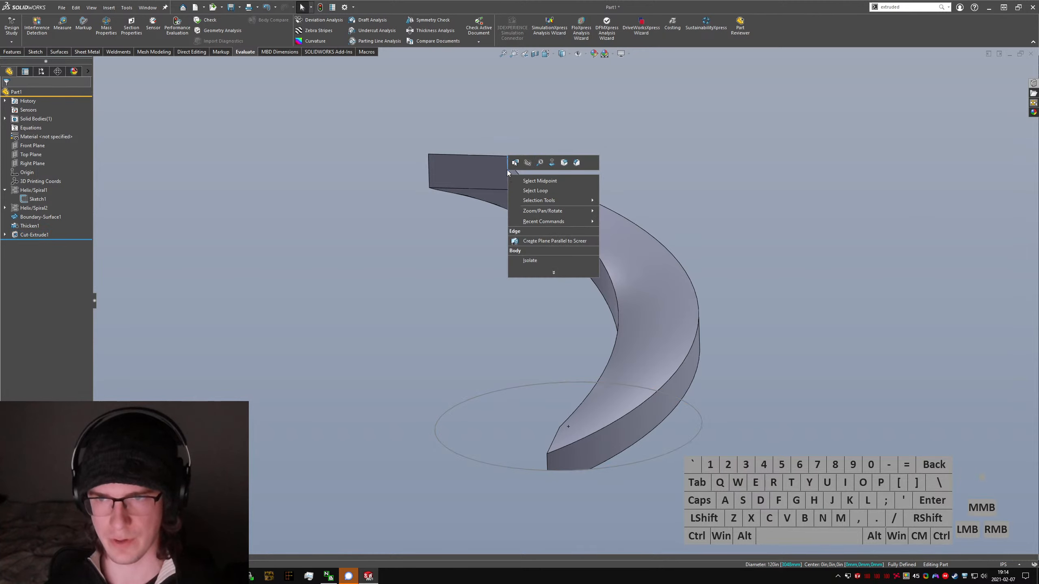
pyautogui.click(563, 331)
pyautogui.moveTo(562, 331); pyautogui.dragTo(577, 313, button='middle')
pyautogui.scroll(-2, 563, 344)
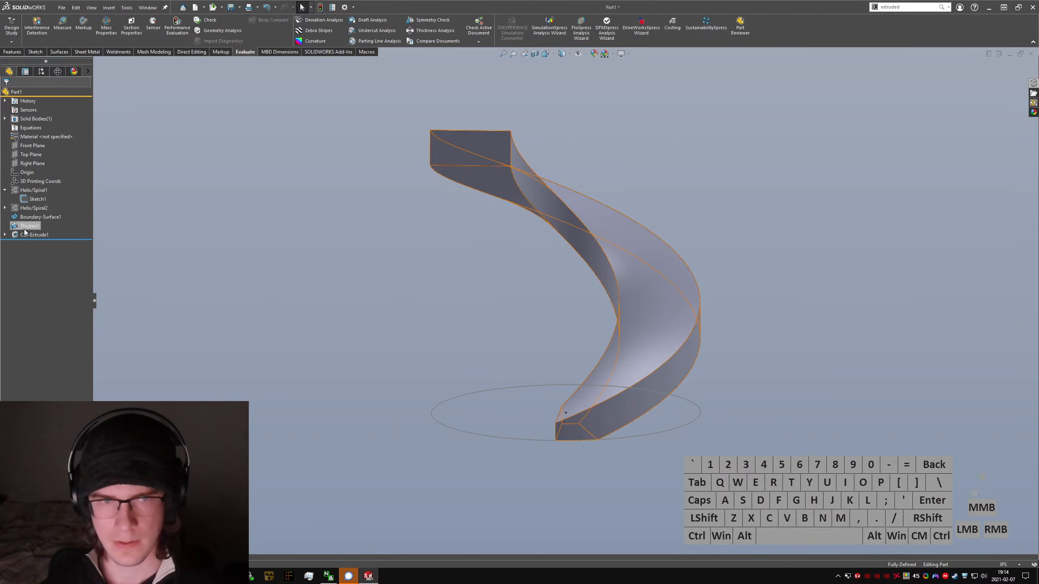
pyautogui.click(4, 235)
pyautogui.rightClick(30, 200)
pyautogui.click(5, 190)
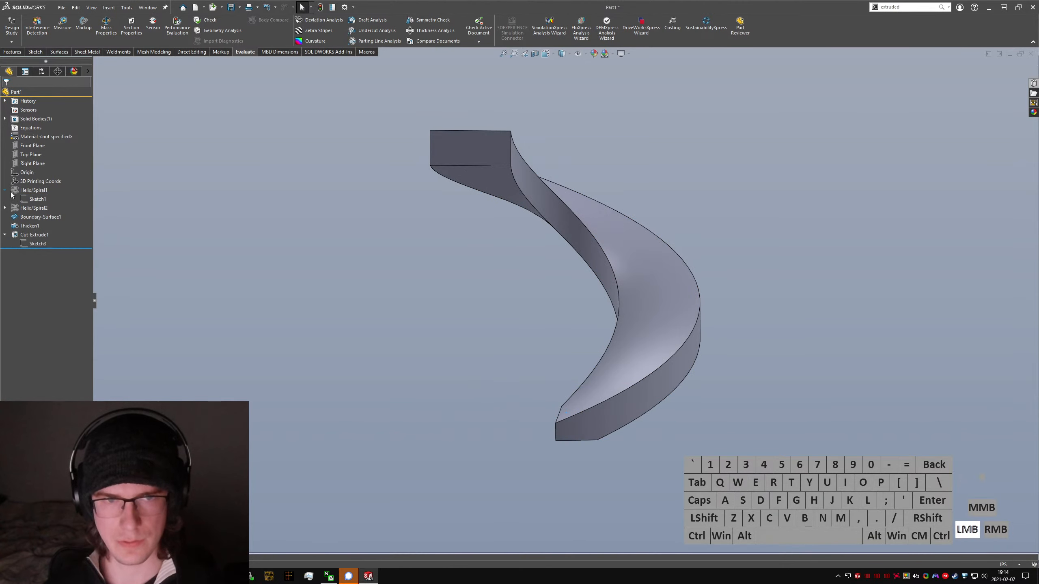
pyautogui.click(5, 191)
# Step: Inspect the trimmed lower end and start a second Extruded Cut with a sketch on the Top Plane
pyautogui.moveTo(622, 311)
pyautogui.mouseDown(button='middle')
pyautogui.moveTo(635, 328)
pyautogui.moveTo(607, 308)
pyautogui.moveTo(659, 327)
pyautogui.mouseUp(button='middle')
pyautogui.scroll(-5, 535, 351)
pyautogui.moveTo(535, 351); pyautogui.dragTo(449, 267, button='middle')
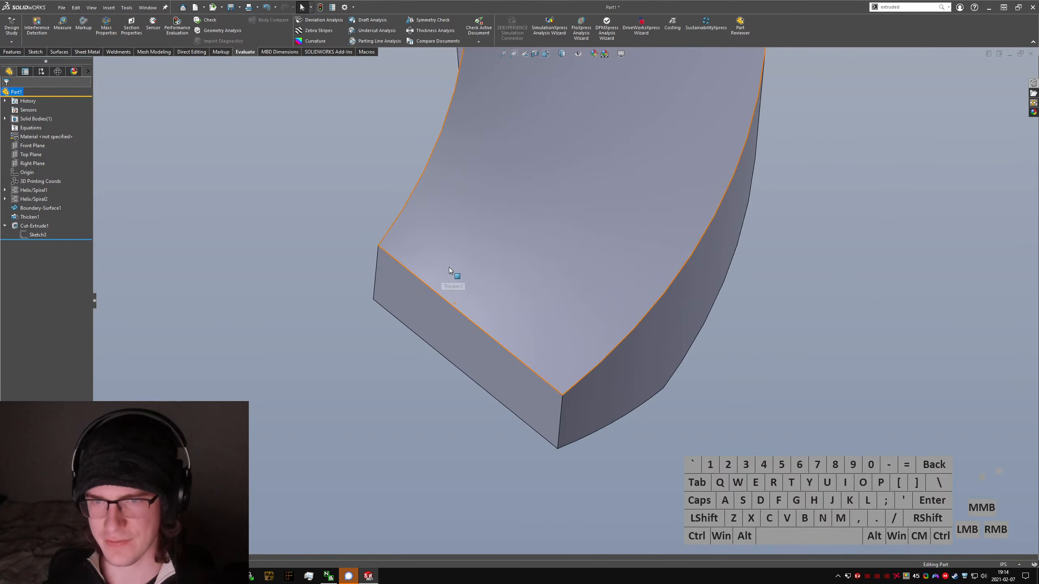
pyautogui.moveTo(583, 312); pyautogui.dragTo(483, 88, button='middle')
pyautogui.moveTo(503, 128); pyautogui.dragTo(550, 296, button='middle')
pyautogui.click(428, 452)
pyautogui.write('s')
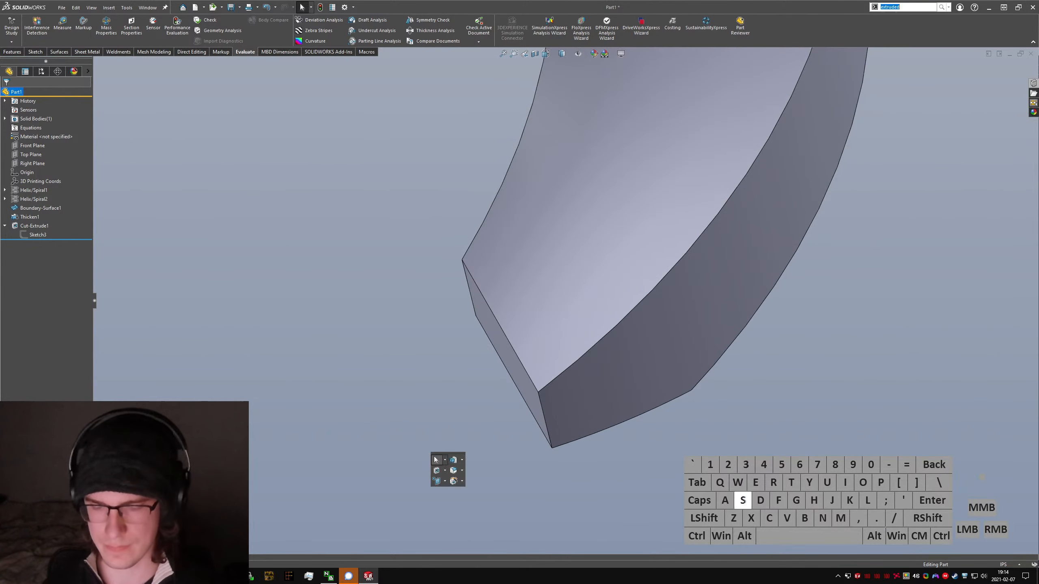
pyautogui.write('extruded')
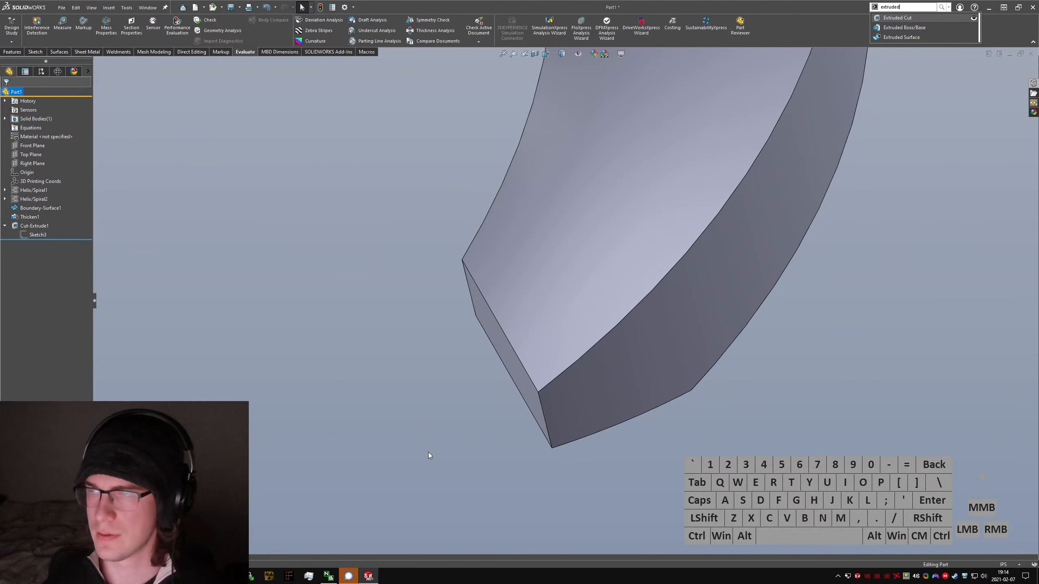
pyautogui.press('Return')
pyautogui.hotkey('ctrl', '5')
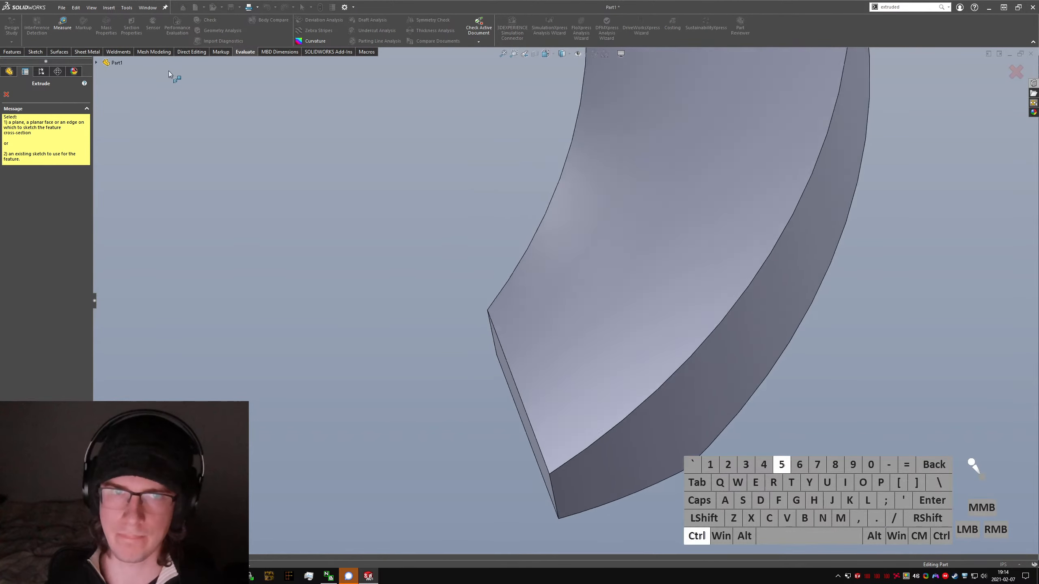
pyautogui.click(108, 62)
pyautogui.click(136, 125)
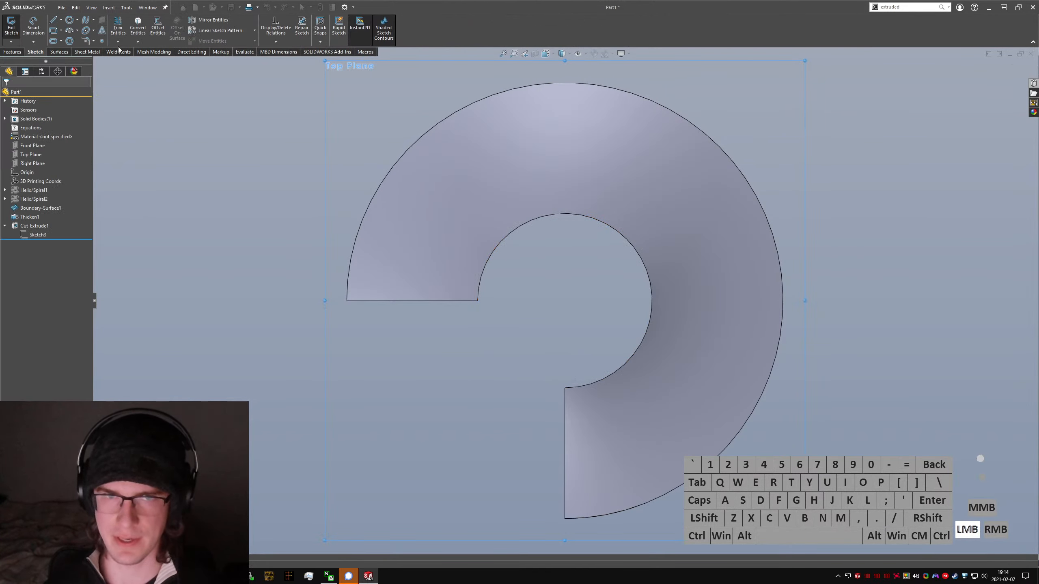
# Step: Convert the outer helix's base circle into the new cut sketch, showing the source sketch for selection and hiding it again
pyautogui.click(76, 20)
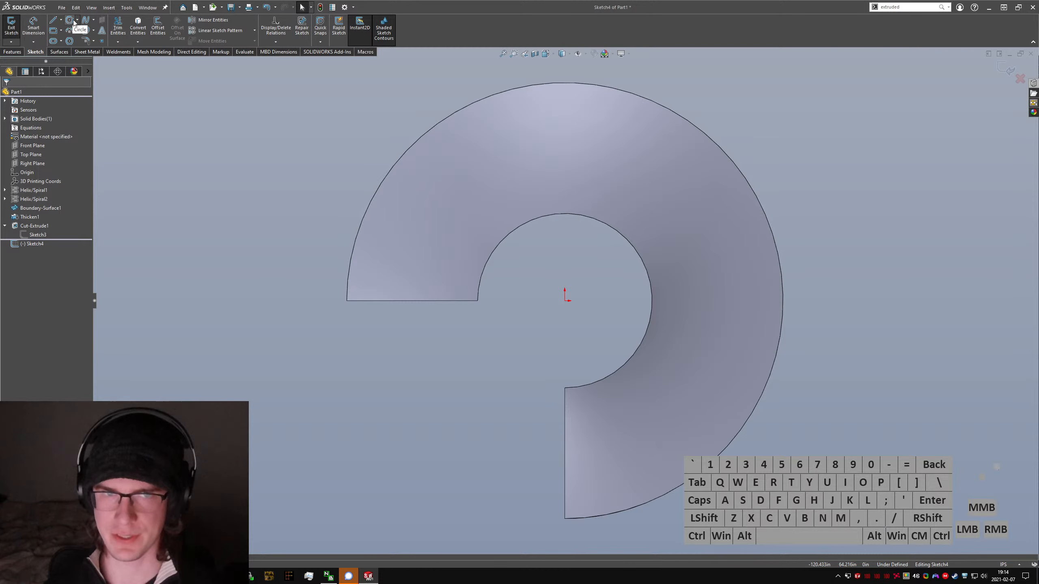
pyautogui.click(4, 190)
pyautogui.rightClick(41, 198)
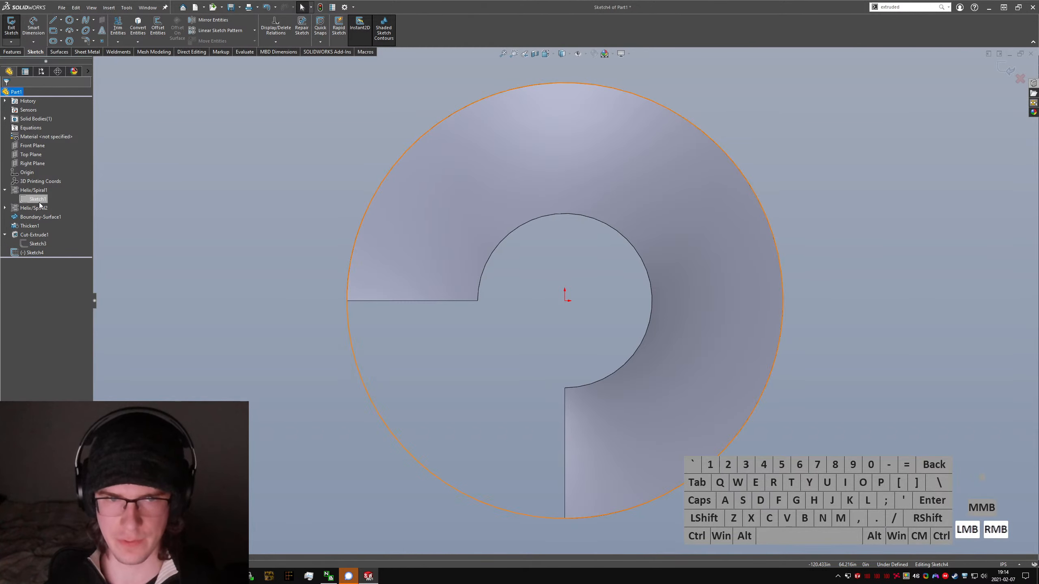
pyautogui.click(43, 193)
pyautogui.click(361, 381)
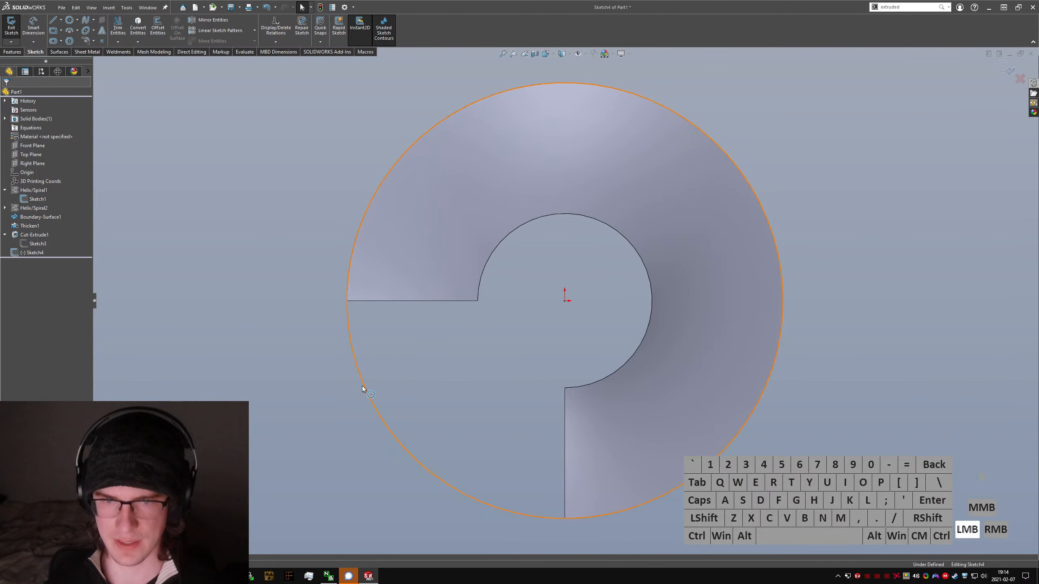
pyautogui.click(138, 28)
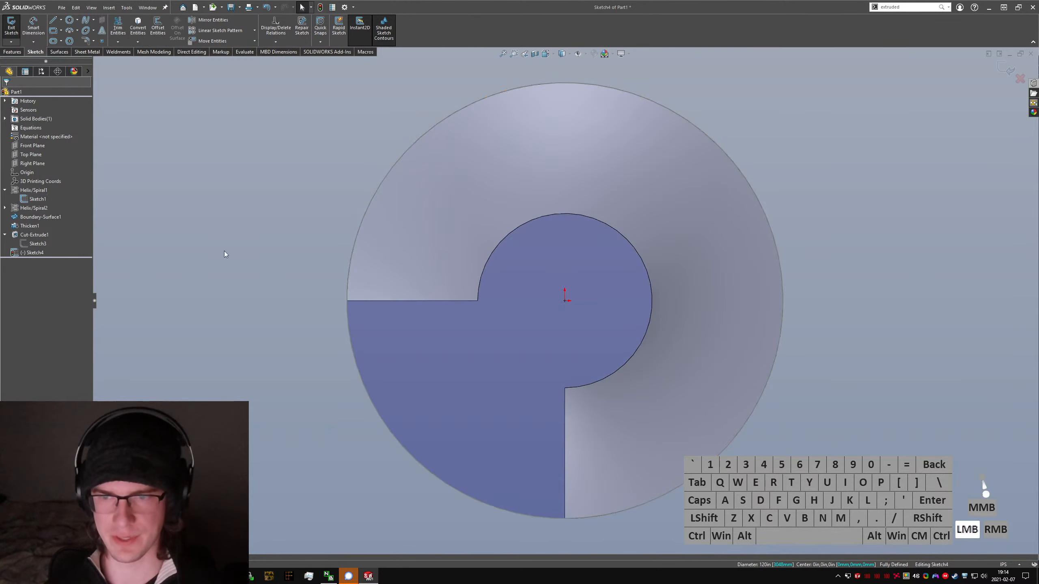
pyautogui.rightClick(37, 198)
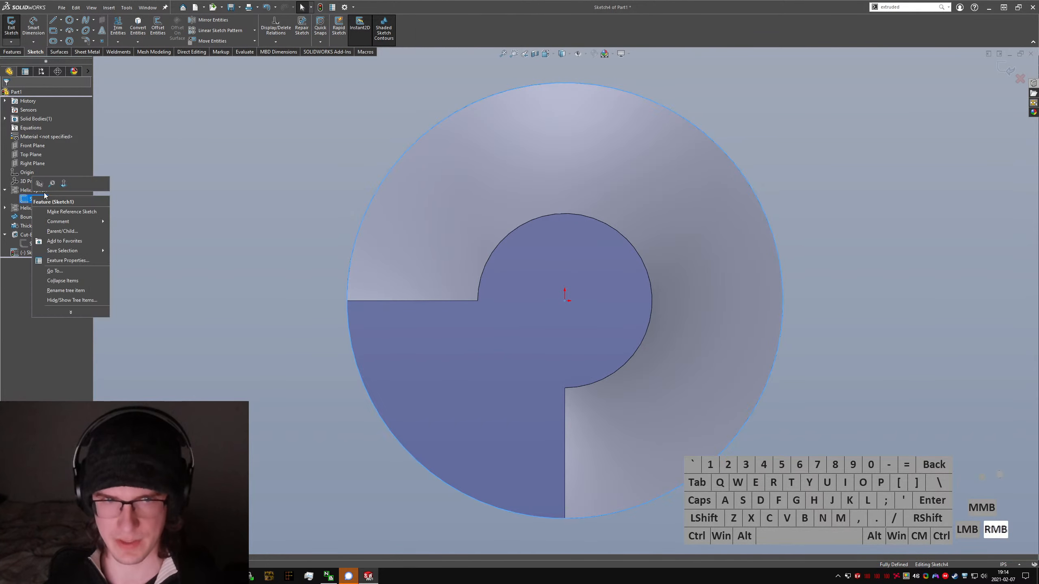
pyautogui.click(44, 192)
pyautogui.click(478, 370)
# Step: Sketch a vertical line from the origin down to the circle along the staircase's lower end edge
pyautogui.scroll(2, 490, 353)
pyautogui.scroll(-3, 528, 343)
pyautogui.moveTo(532, 348); pyautogui.dragTo(533, 327, button='middle')
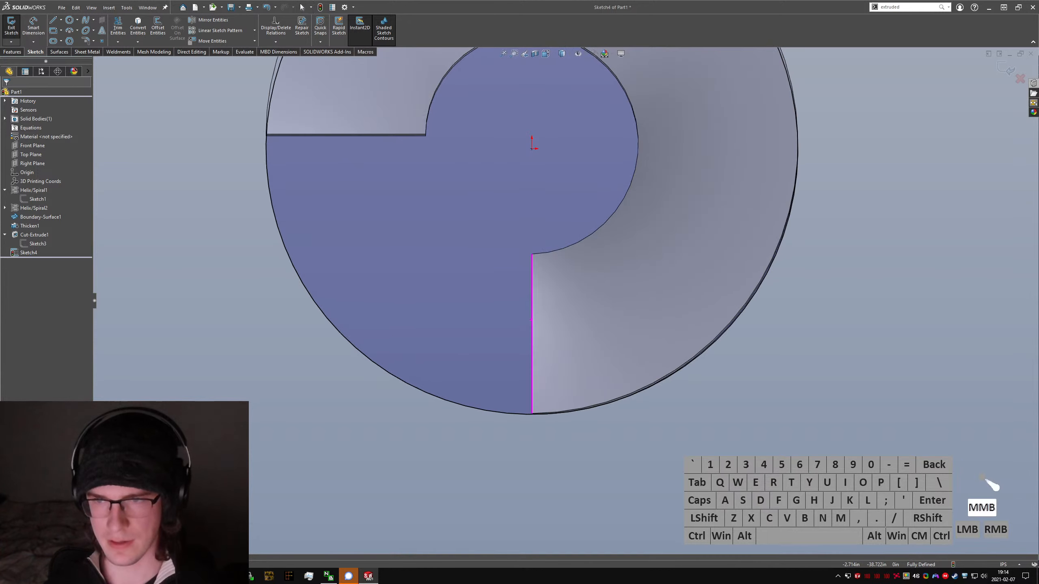
pyautogui.moveTo(552, 204); pyautogui.dragTo(540, 164, button='right')
pyautogui.moveTo(531, 148)
pyautogui.mouseDown()
pyautogui.moveTo(540, 213)
pyautogui.moveTo(532, 414)
pyautogui.mouseUp()
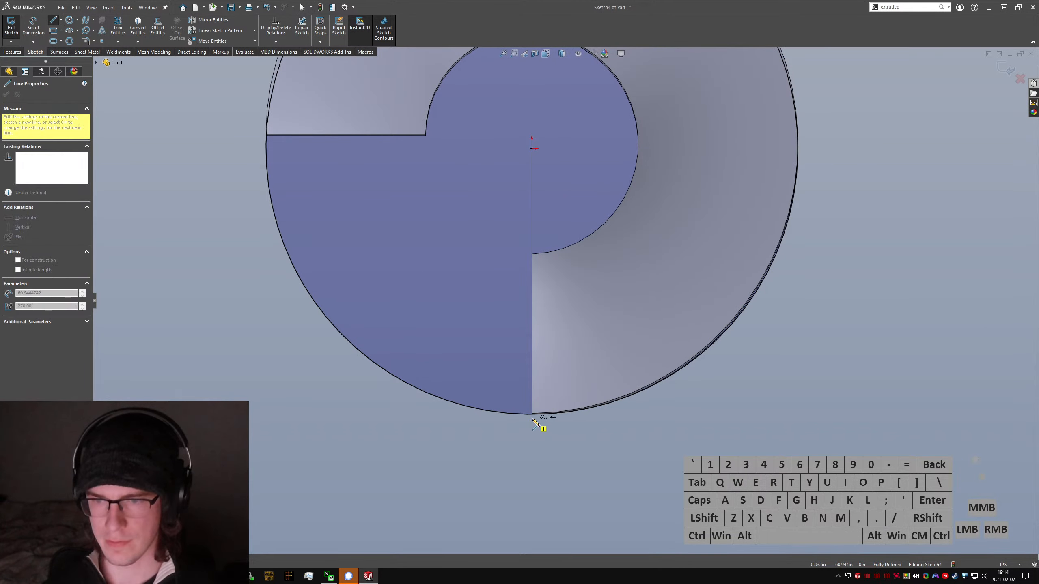
pyautogui.click(604, 450)
pyautogui.press('Escape')
pyautogui.moveTo(756, 439); pyautogui.dragTo(561, 167, button='right')
pyautogui.scroll(2, 695, 106)
pyautogui.scroll(2, 698, 111)
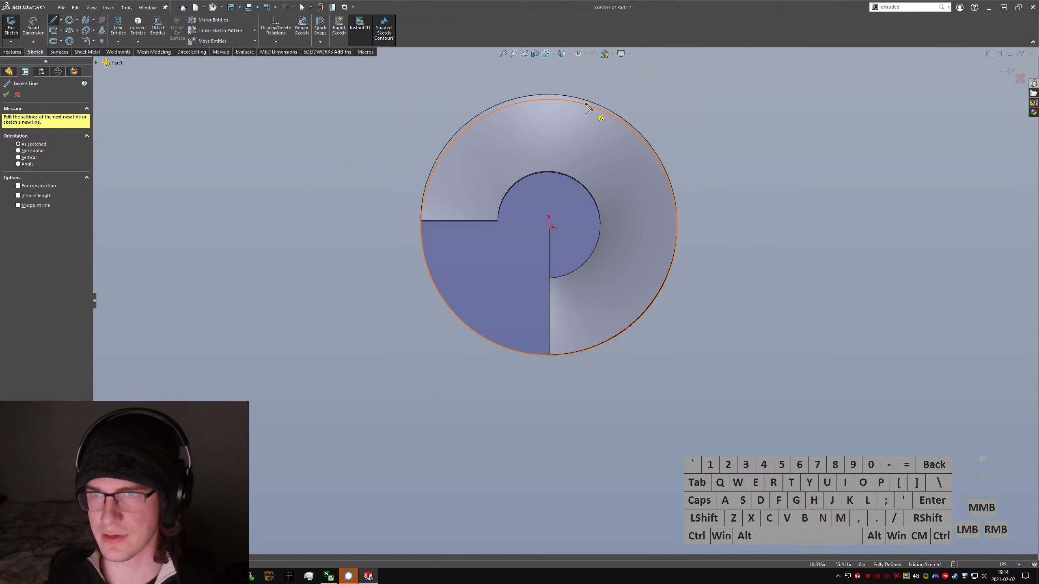
pyautogui.scroll(-4, 607, 137)
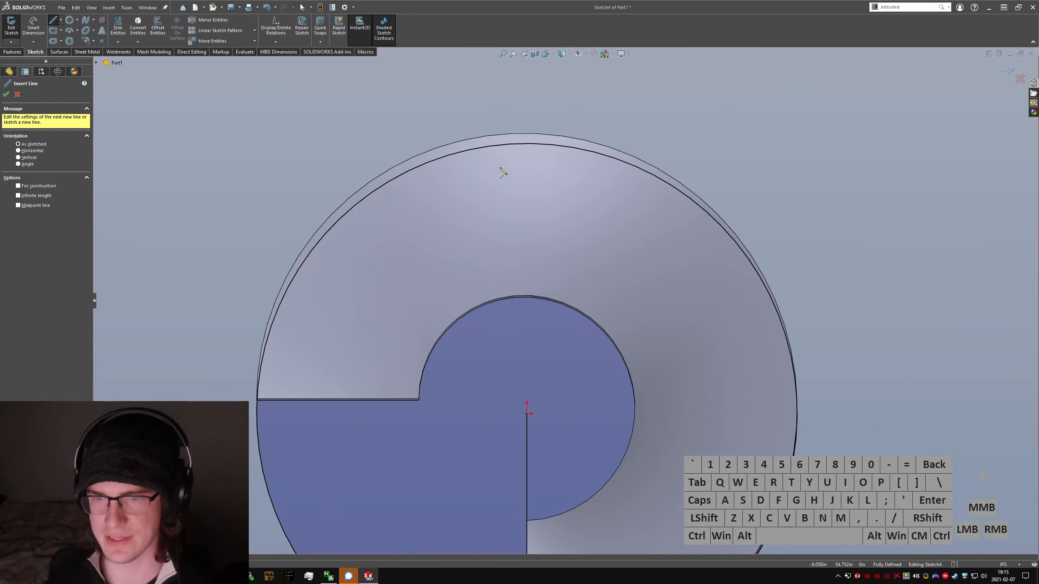
pyautogui.scroll(2, 599, 102)
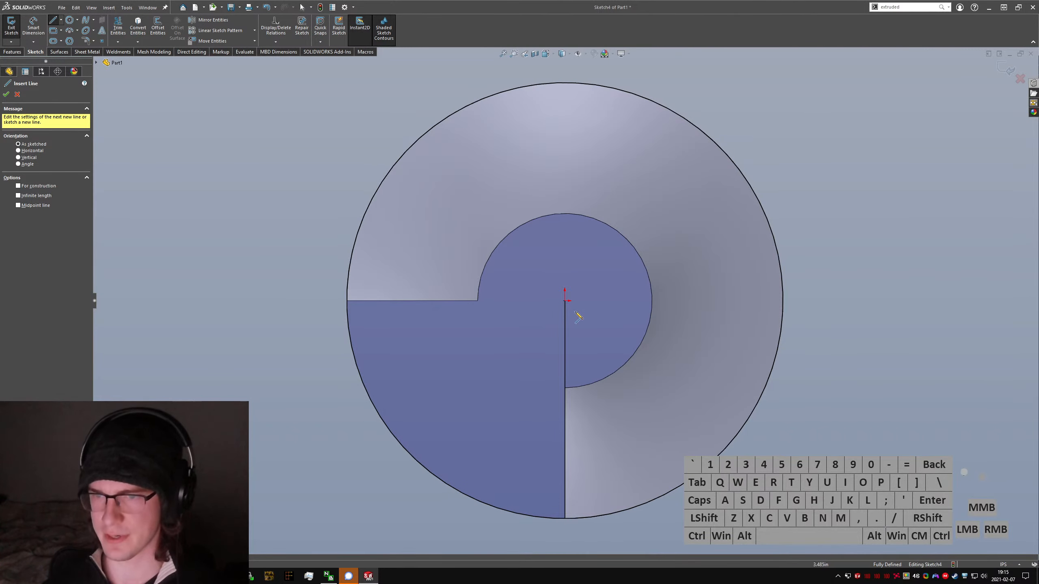
# Step: Sketch a second line from the origin to the circle, about 16° from the vertical line and crossing the staircase's lower end
pyautogui.moveTo(567, 303); pyautogui.dragTo(625, 512)
pyautogui.press('Escape')
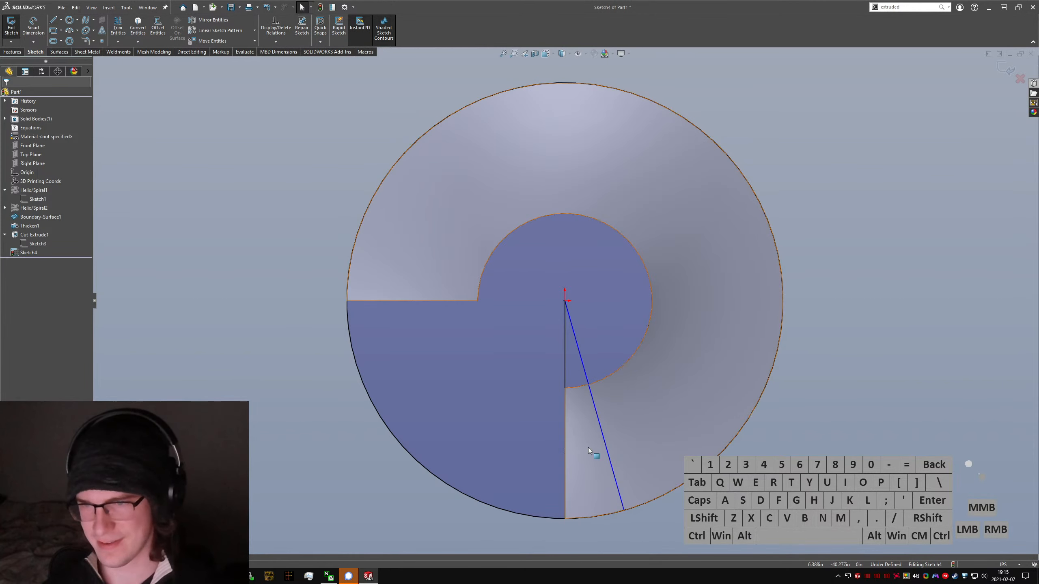
pyautogui.click(617, 485)
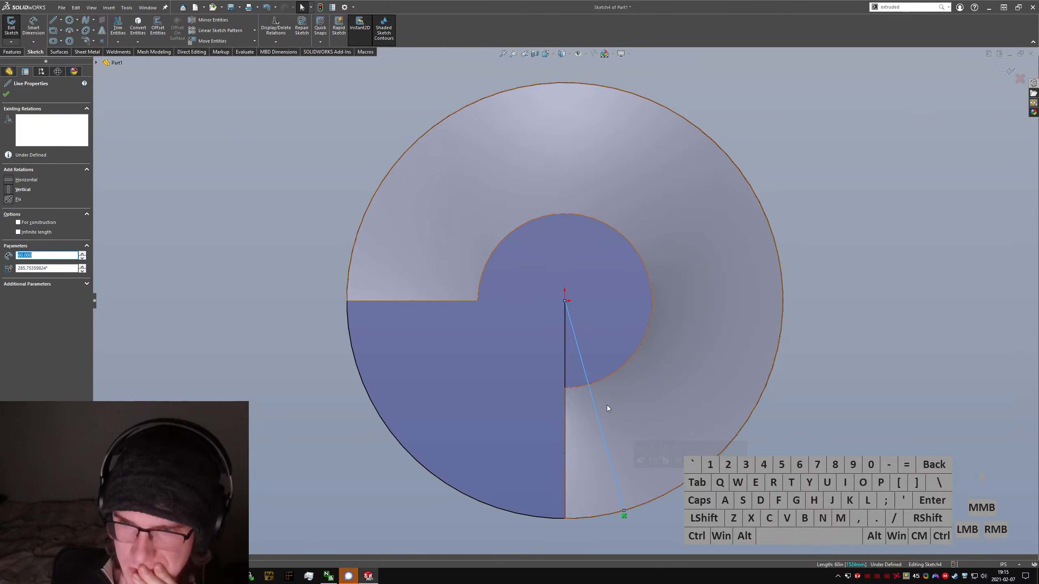
pyautogui.click(707, 547)
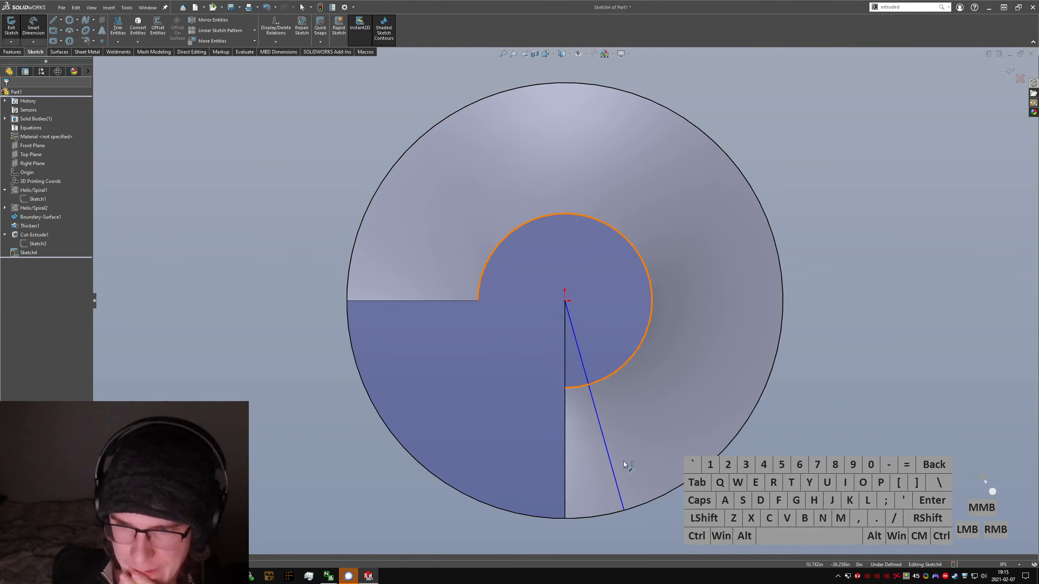
pyautogui.press('Escape')
# Step: Dimension the angle between the vertical line and the slanted line as 360/20, giving 18°
pyautogui.moveTo(639, 491); pyautogui.dragTo(569, 410, button='right')
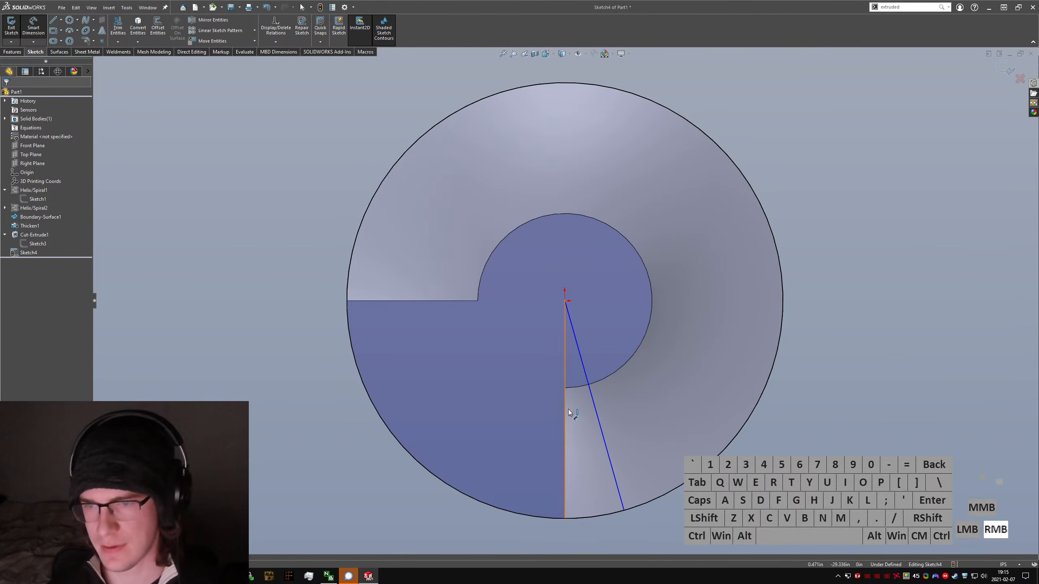
pyautogui.click(565, 377)
pyautogui.click(583, 364)
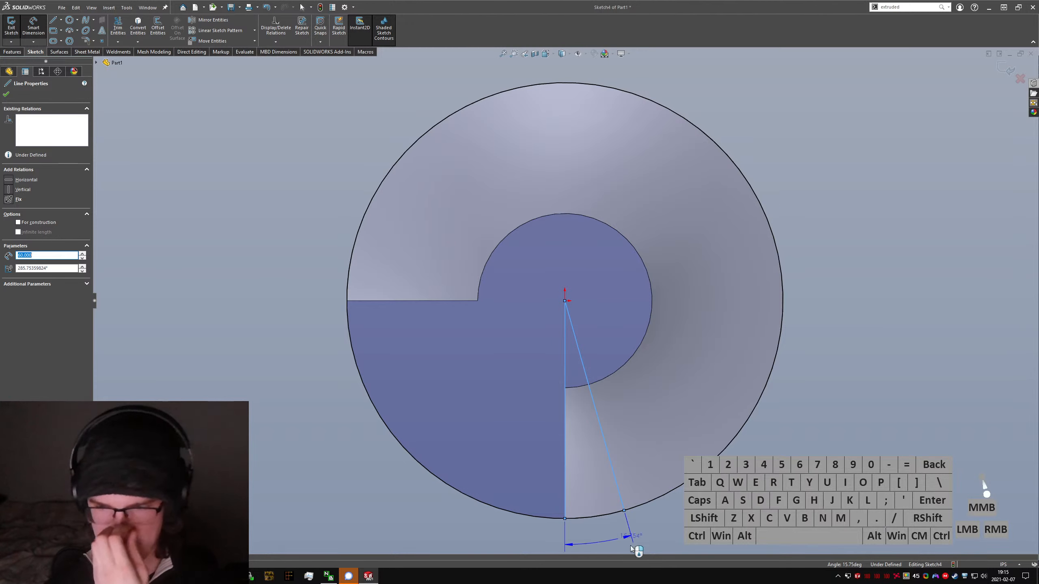
pyautogui.click(594, 540)
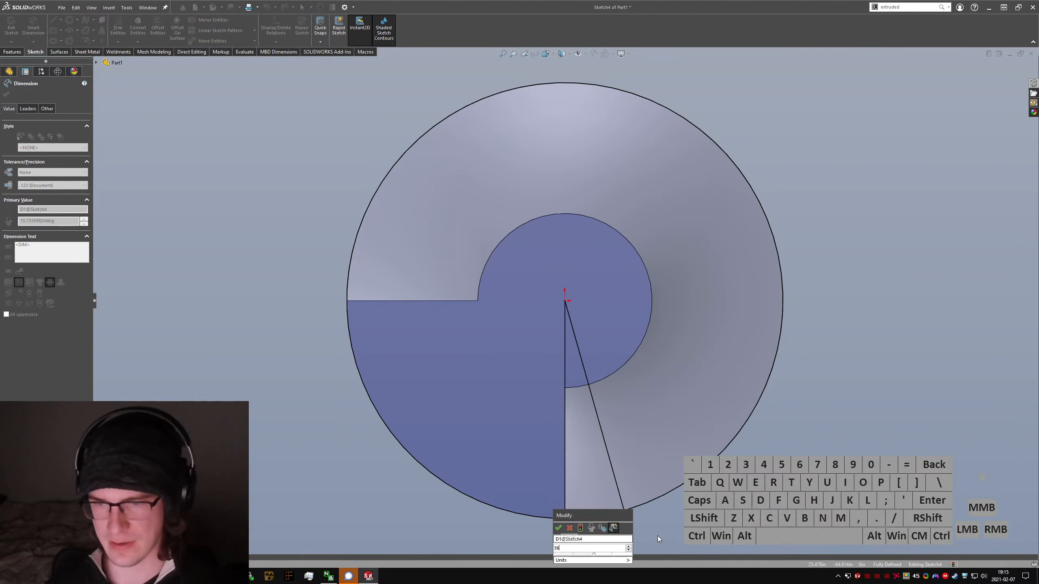
pyautogui.write('360/15')
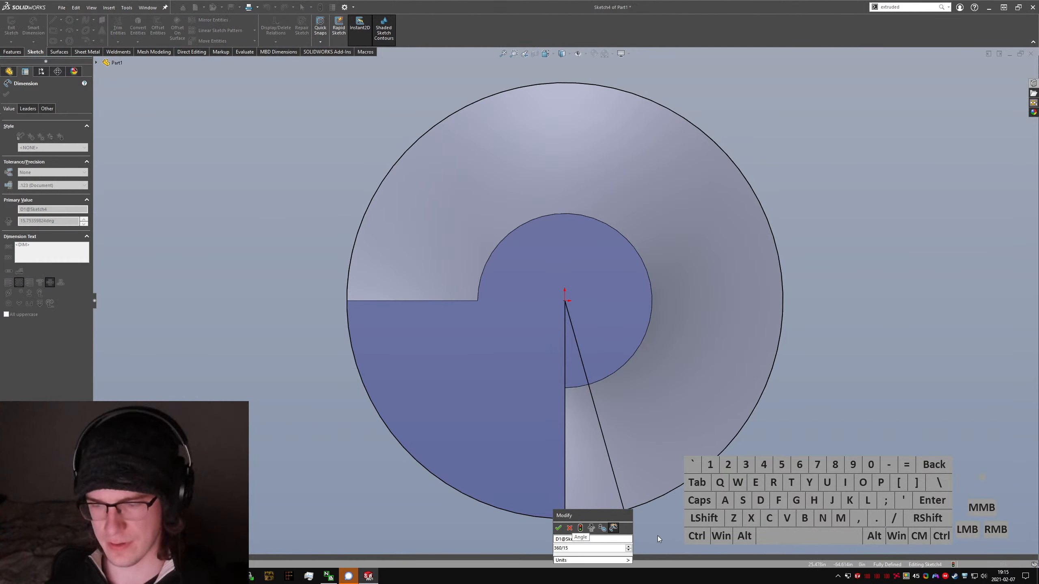
pyautogui.press('BackSpace')
pyautogui.press('BackSpace')
pyautogui.write('20')
pyautogui.press('Return')
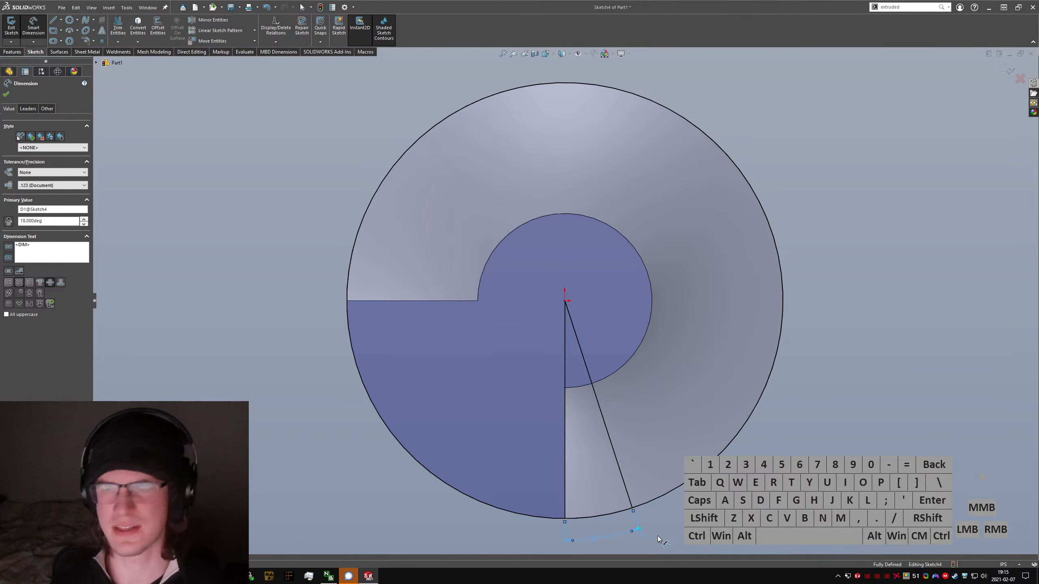
pyautogui.press('Escape')
# Step: Switch to the browser to check the staircase's top view in the Reddit post, and return to the SolidWorks sketch
pyautogui.hotkey('alt', 'Tab')
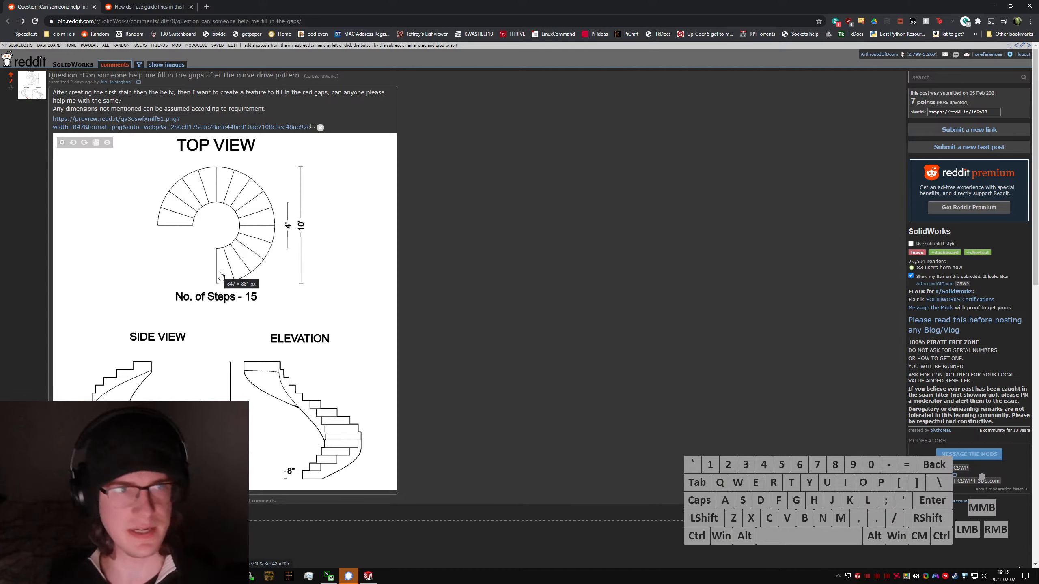
pyautogui.hotkey('alt', 'Tab')
pyautogui.moveTo(573, 295)
pyautogui.mouseDown(button='middle')
pyautogui.moveTo(582, 405)
pyautogui.moveTo(589, 392)
pyautogui.mouseUp(button='middle')
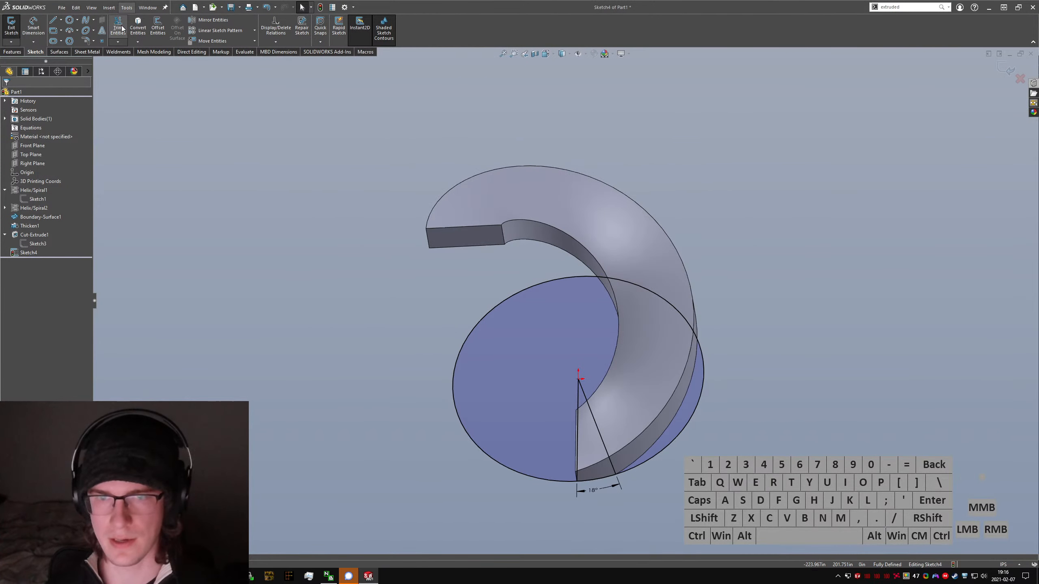
# Step: Trim the converted circle down to the arc that closes the 18° wedge between the two lines
pyautogui.press('s')
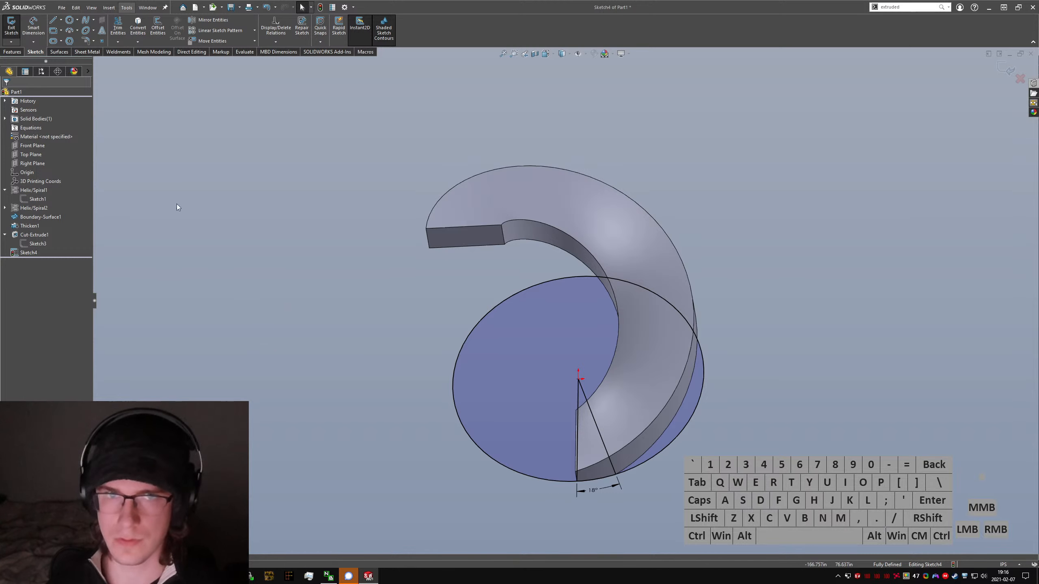
pyautogui.click(119, 33)
pyautogui.moveTo(392, 385); pyautogui.dragTo(489, 482)
pyautogui.press('Escape')
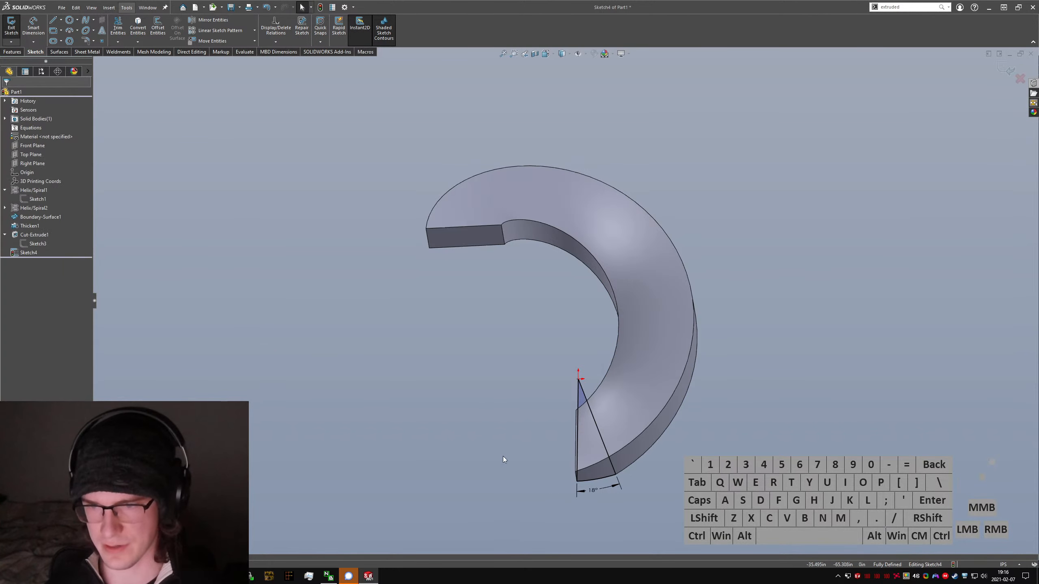
# Step: Set the wedge's extruded cut to start at an 8 in offset from the sketch plane and reverse the cut direction
pyautogui.click(11, 27)
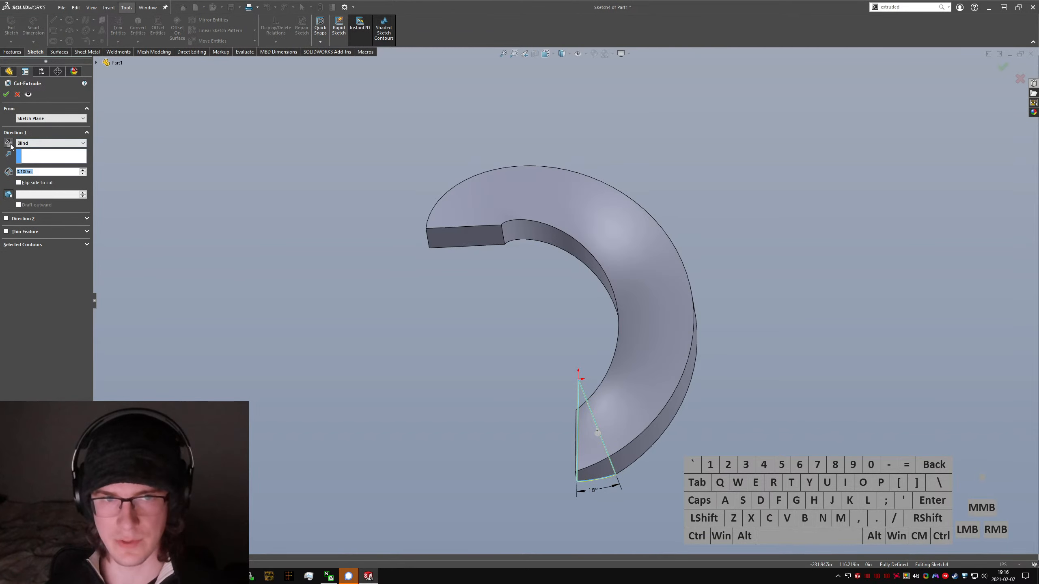
pyautogui.click(49, 118)
pyautogui.click(43, 148)
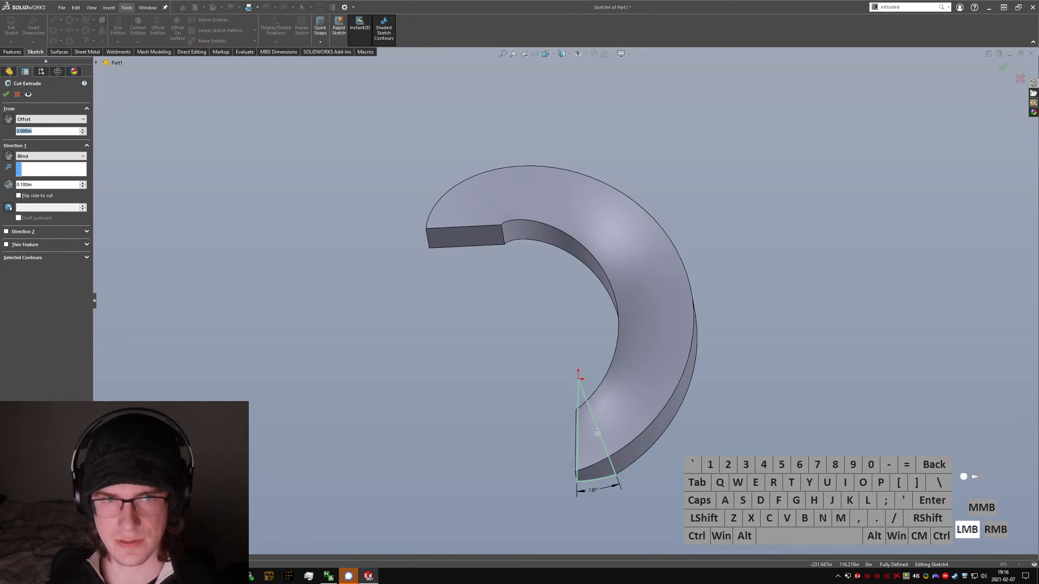
pyautogui.write('8')
pyautogui.press('Return')
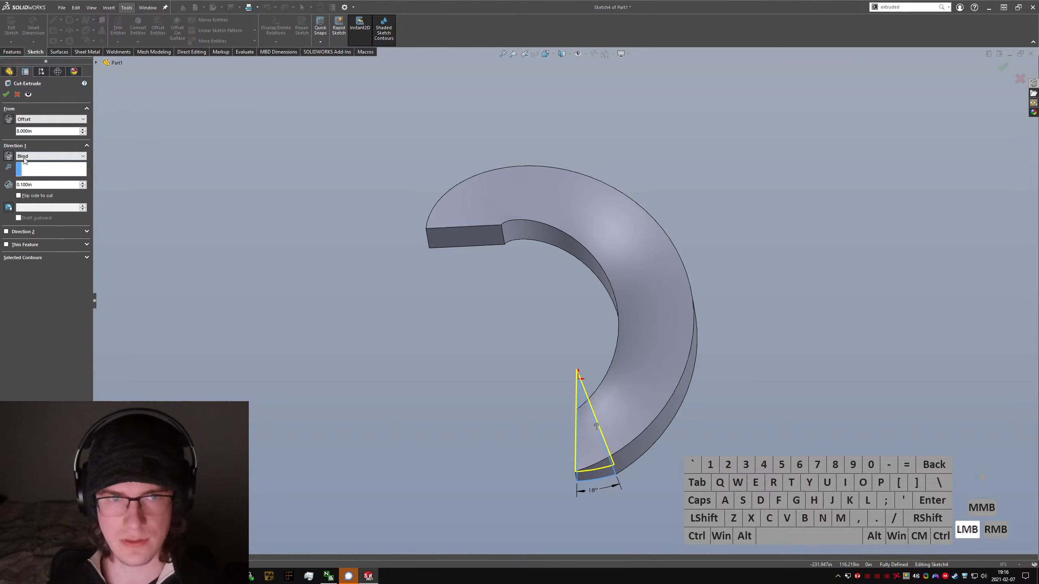
pyautogui.click(9, 156)
pyautogui.click(9, 156)
pyautogui.click(9, 156)
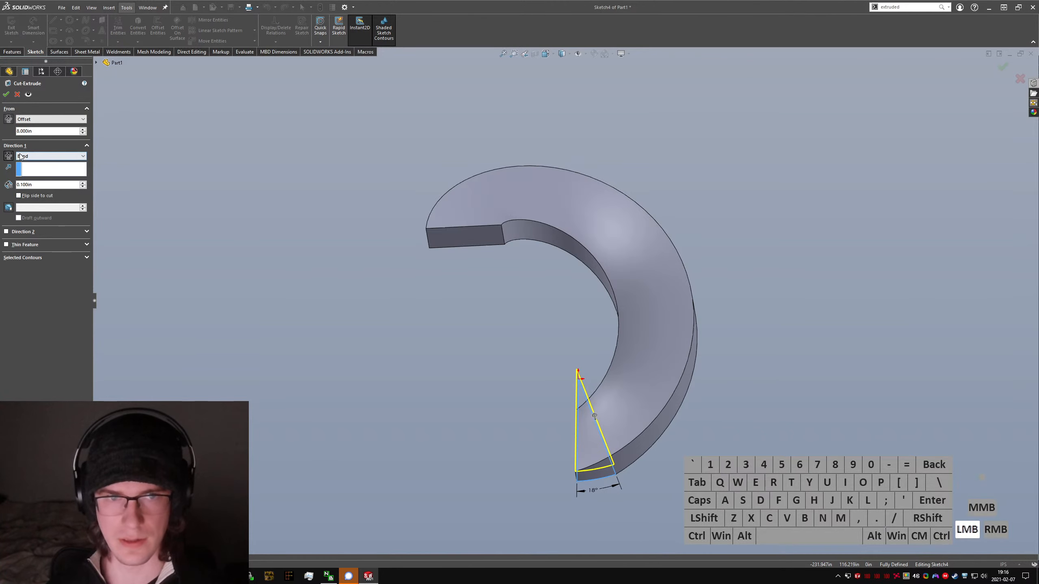
pyautogui.scroll(-4, 585, 405)
pyautogui.moveTo(573, 393); pyautogui.dragTo(614, 345, button='middle')
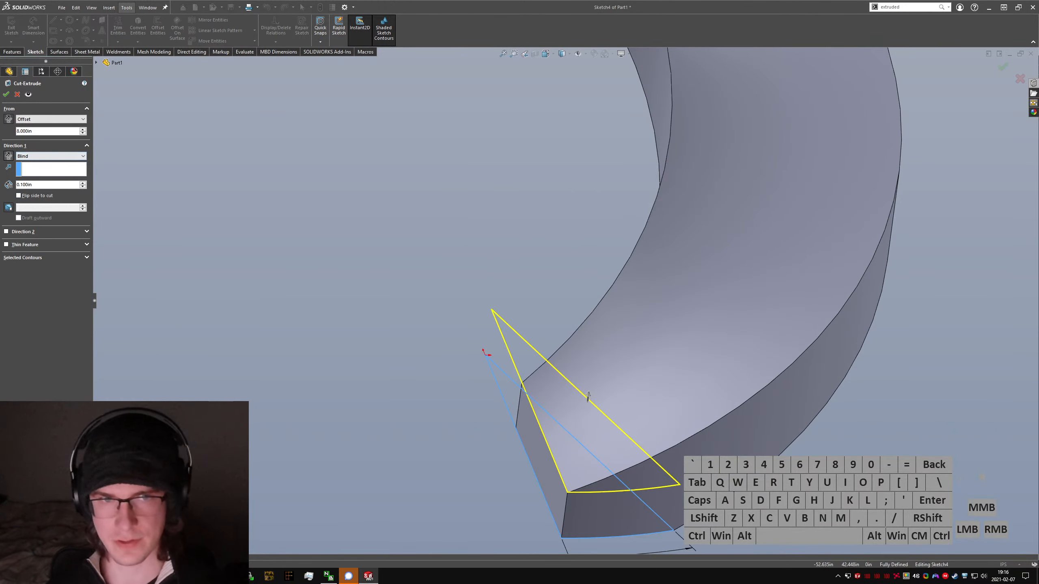
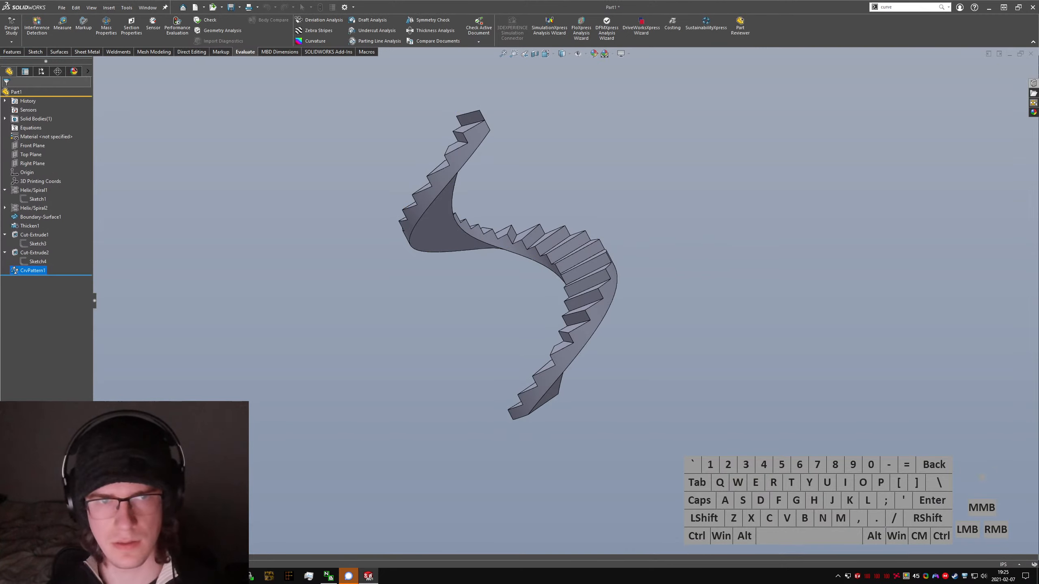
# Step: Examine the top end of the patterned staircase, including its last tread and the thin upright riser behind it
pyautogui.moveTo(509, 358); pyautogui.dragTo(380, 229, button='middle')
pyautogui.scroll(-4, 544, 164)
pyautogui.scroll(2, 585, 201)
pyautogui.scroll(-5, 515, 185)
pyautogui.click(532, 197)
pyautogui.scroll(-5, 495, 219)
pyautogui.moveTo(474, 253); pyautogui.dragTo(535, 220, button='middle')
pyautogui.click(492, 241)
pyautogui.scroll(12, 490, 256)
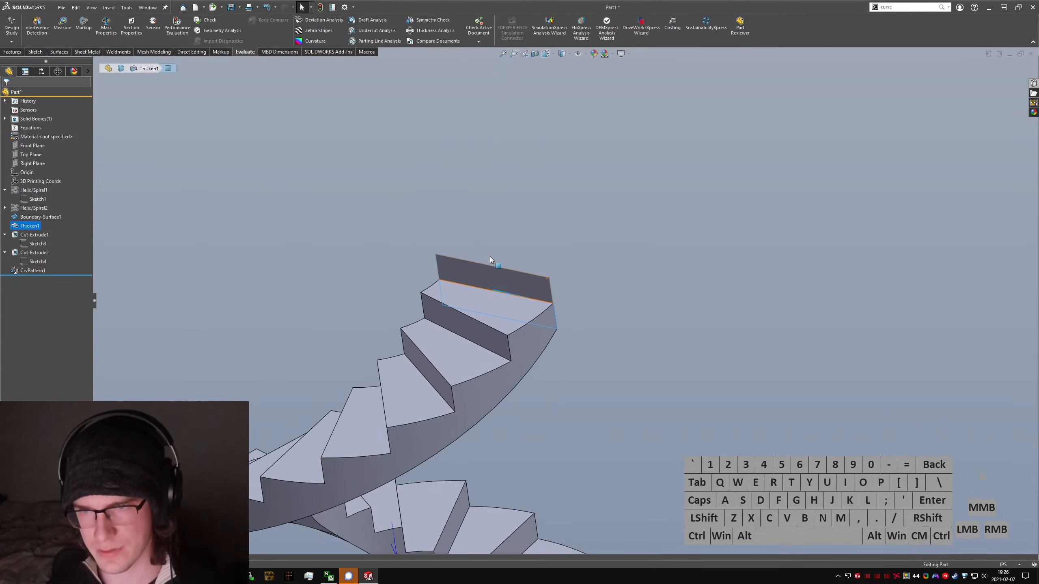
pyautogui.click(563, 392)
pyautogui.moveTo(563, 392); pyautogui.dragTo(564, 293, button='middle')
pyautogui.scroll(-10, 558, 293)
pyautogui.click(553, 292)
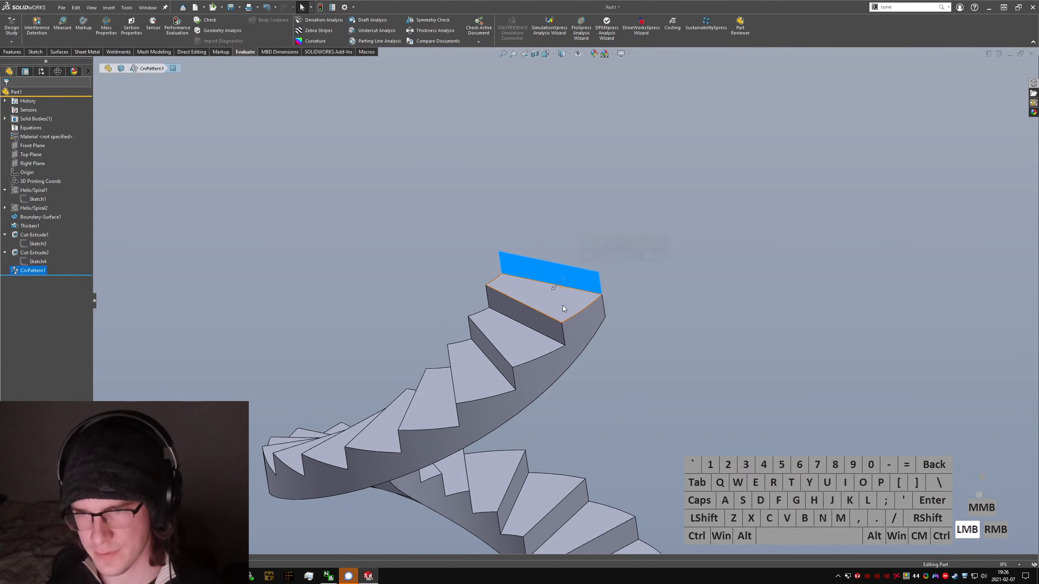
# Step: Measure the distance between the two outer vertical edges meeting at the corner of the top tread
pyautogui.scroll(-10, 711, 249)
pyautogui.click(701, 322)
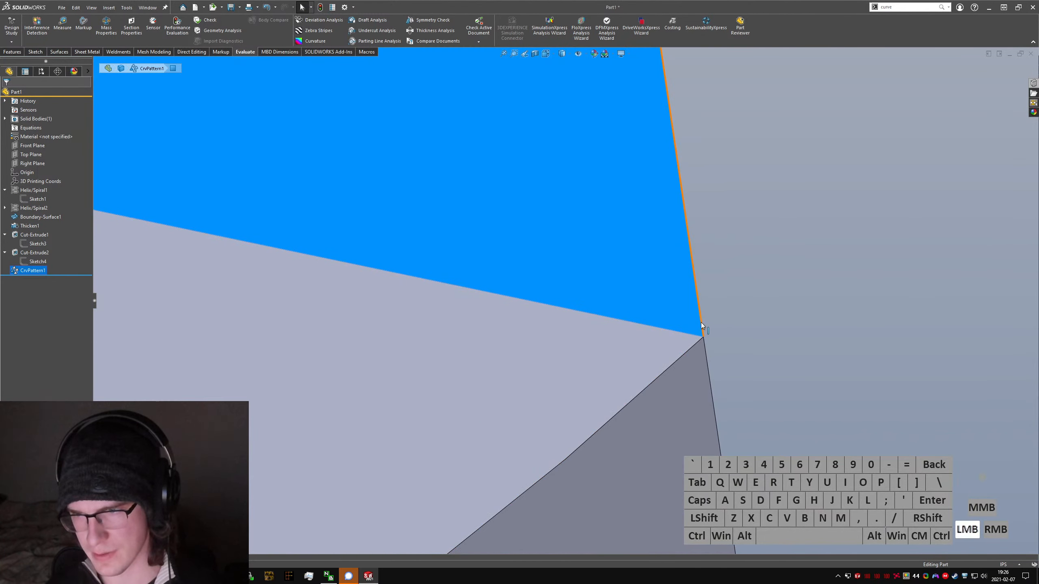
pyautogui.keyDown('ctrl'); pyautogui.click(704, 345); pyautogui.keyUp('ctrl')
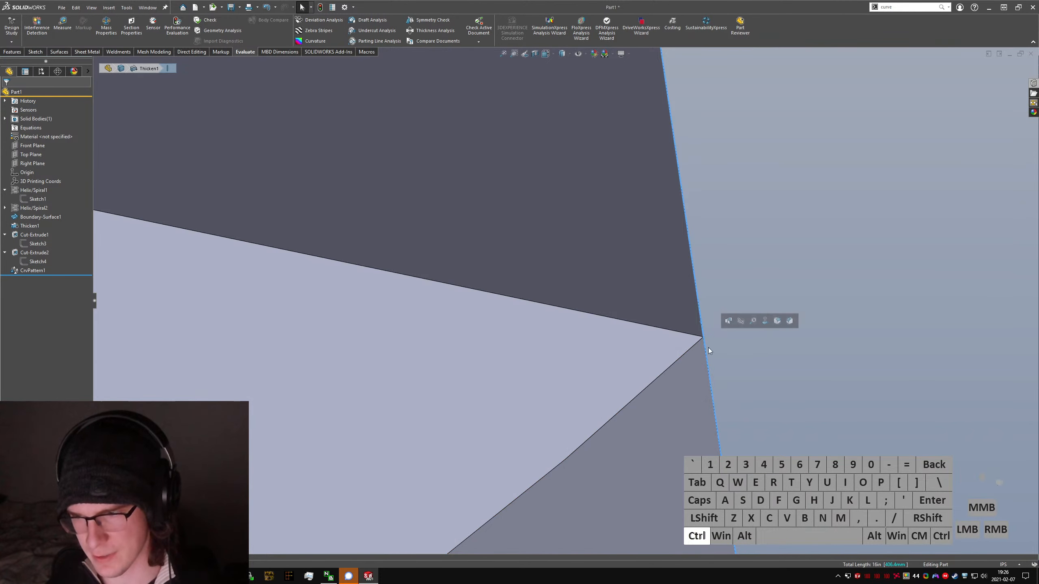
pyautogui.scroll(5, 596, 340)
pyautogui.press('m')
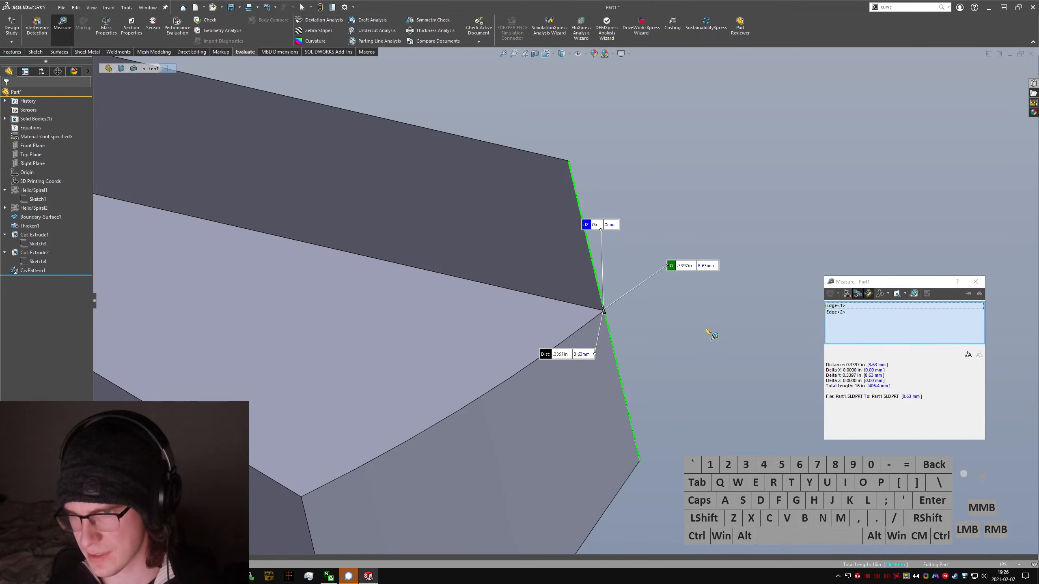
pyautogui.scroll(-5, 581, 303)
pyautogui.press('Escape')
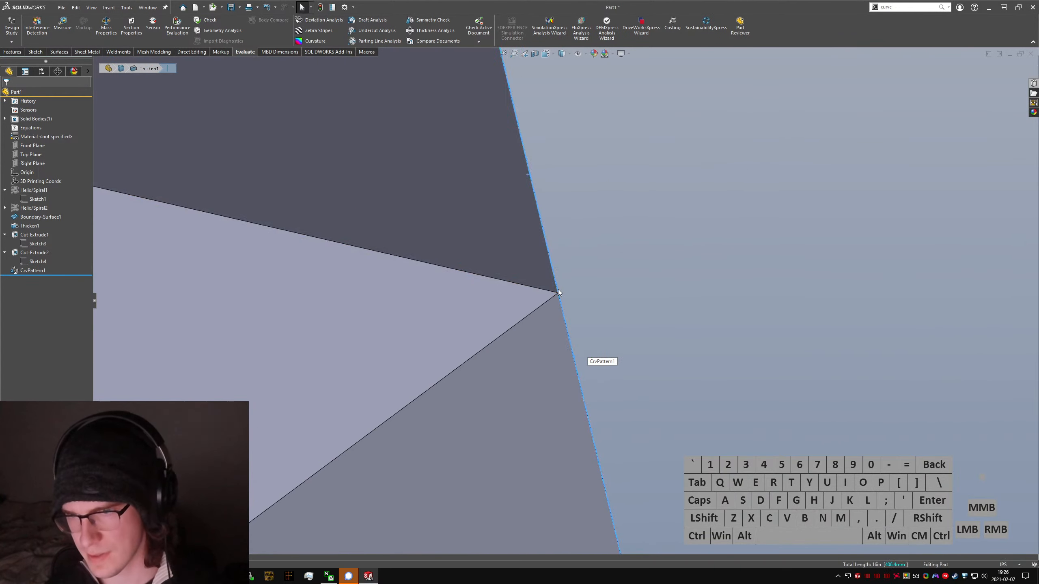
# Step: Try to remove the thin upright riser face at the staircase's top end with Delete Face, using Delete and Patch
pyautogui.scroll(10, 559, 291)
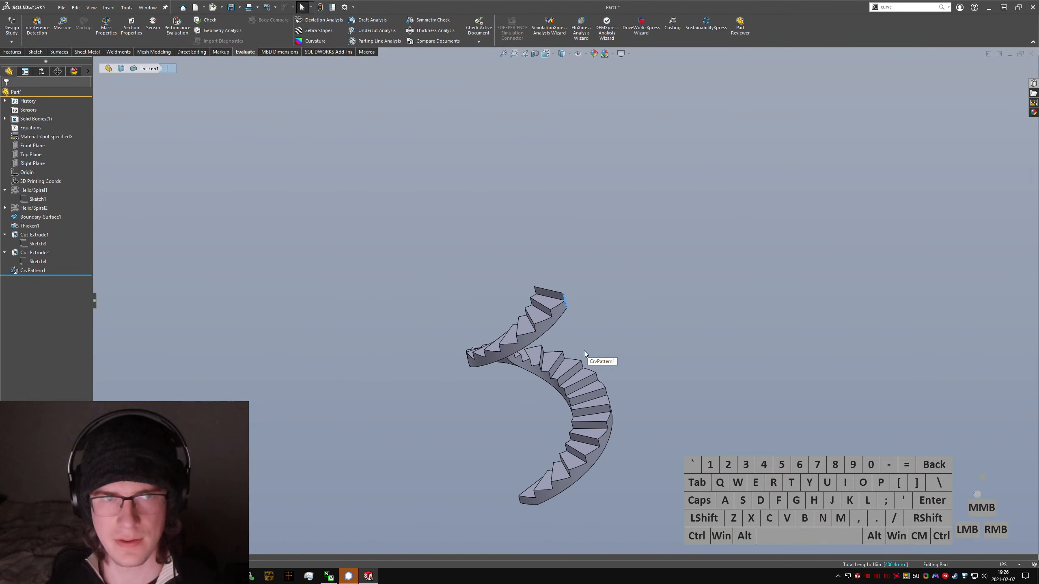
pyautogui.moveTo(584, 351); pyautogui.dragTo(686, 407, button='middle')
pyautogui.scroll(-5, 655, 294)
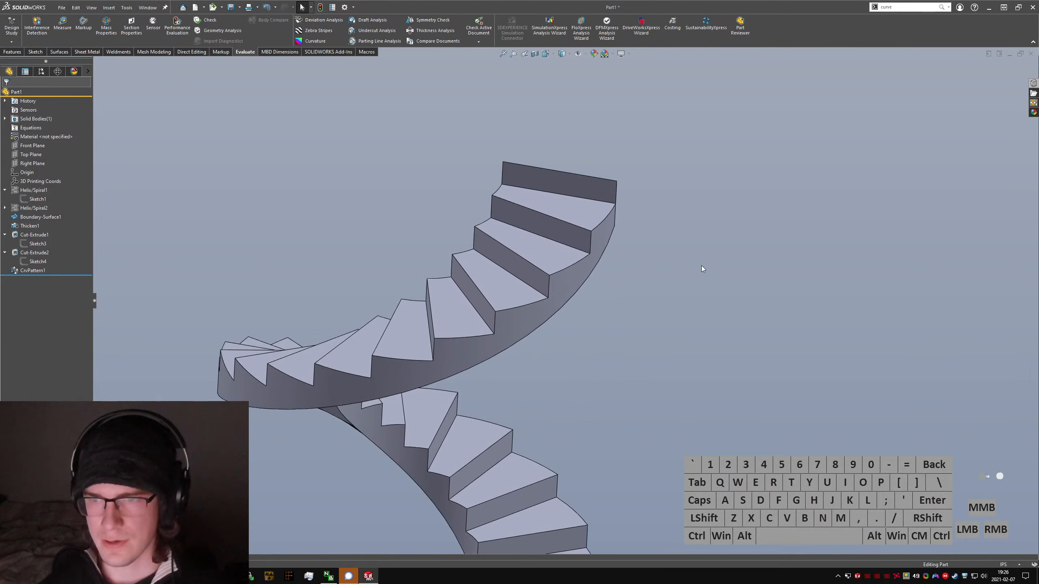
pyautogui.click(716, 279)
pyautogui.write('sdelete face')
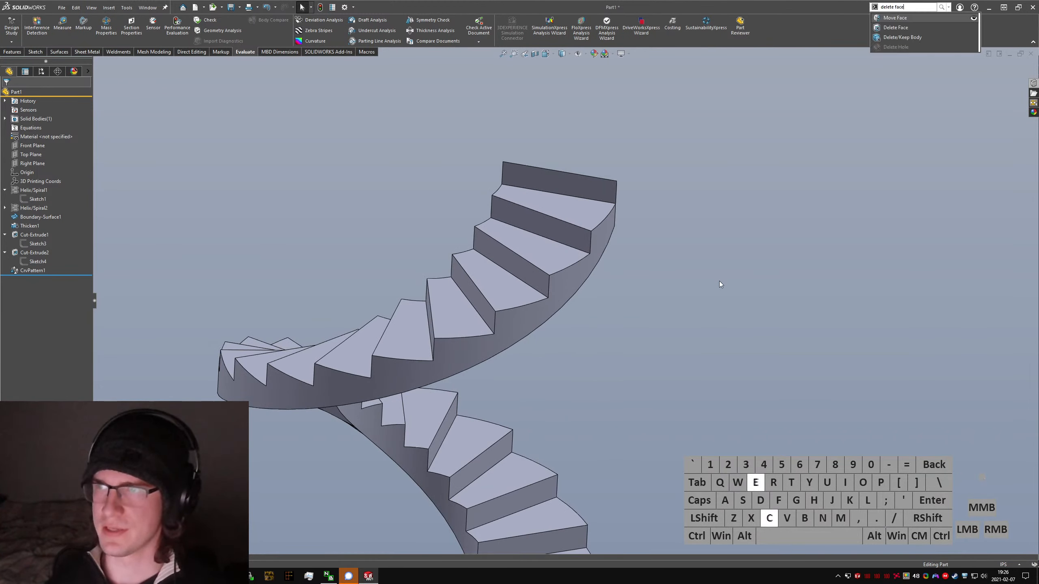
pyautogui.press('Return')
pyautogui.click(551, 185)
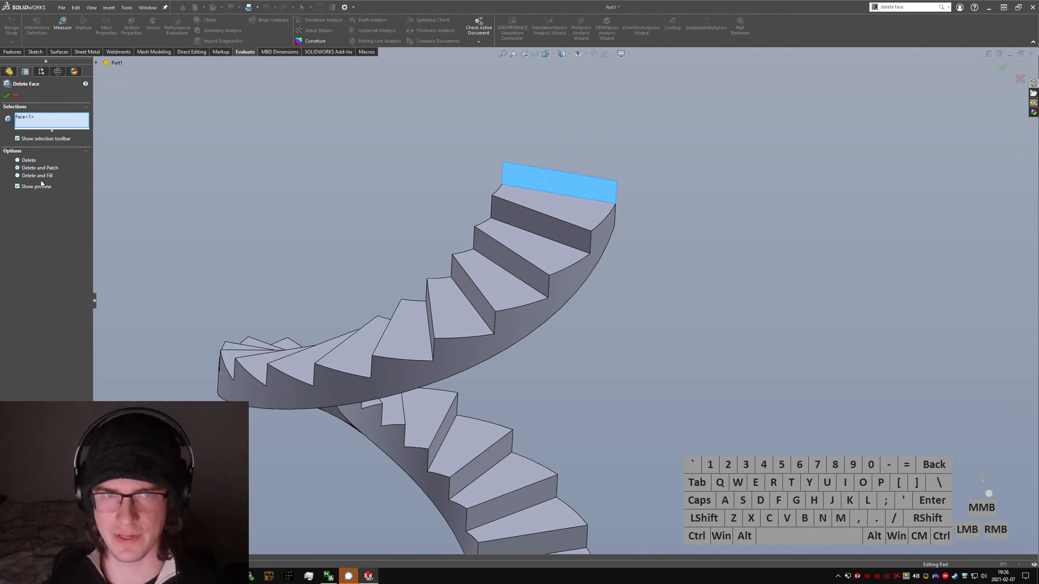
pyautogui.click(6, 96)
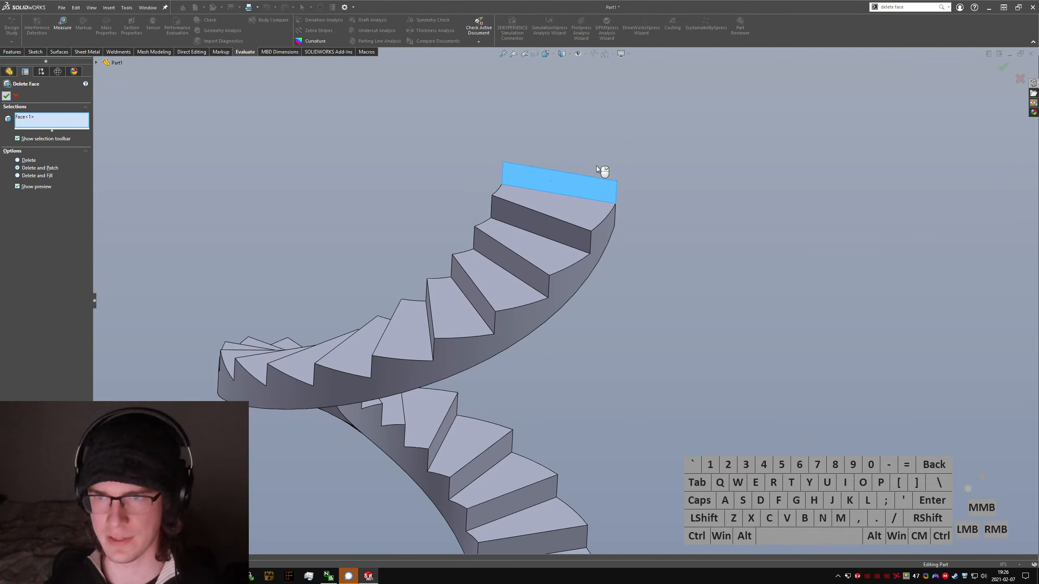
pyautogui.scroll(-3, 574, 196)
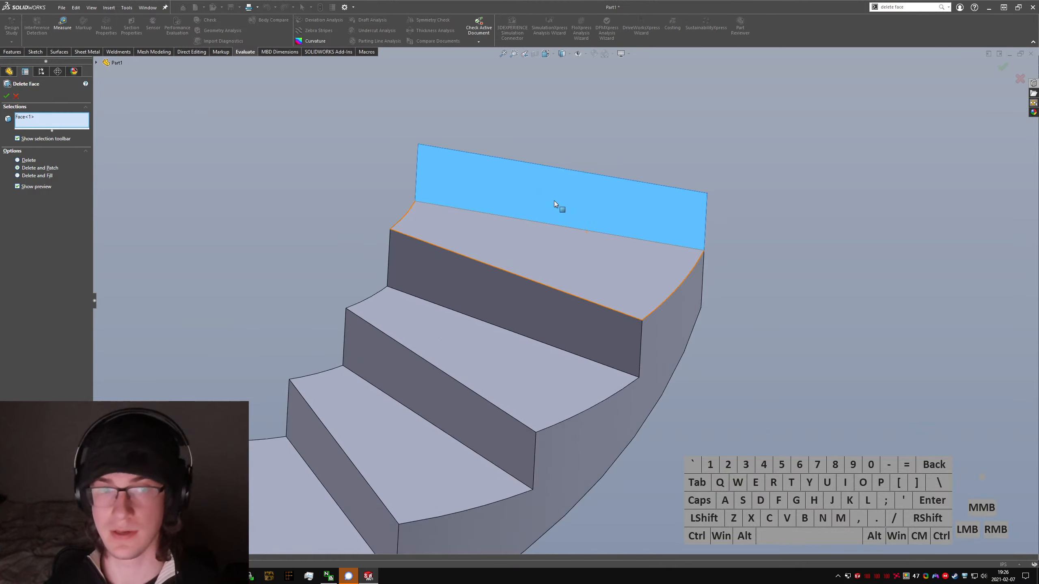
# Step: Try Delete and Patch on the rear end face of the top step instead of the riser, and abandon the command
pyautogui.moveTo(559, 209); pyautogui.dragTo(413, 204, button='middle')
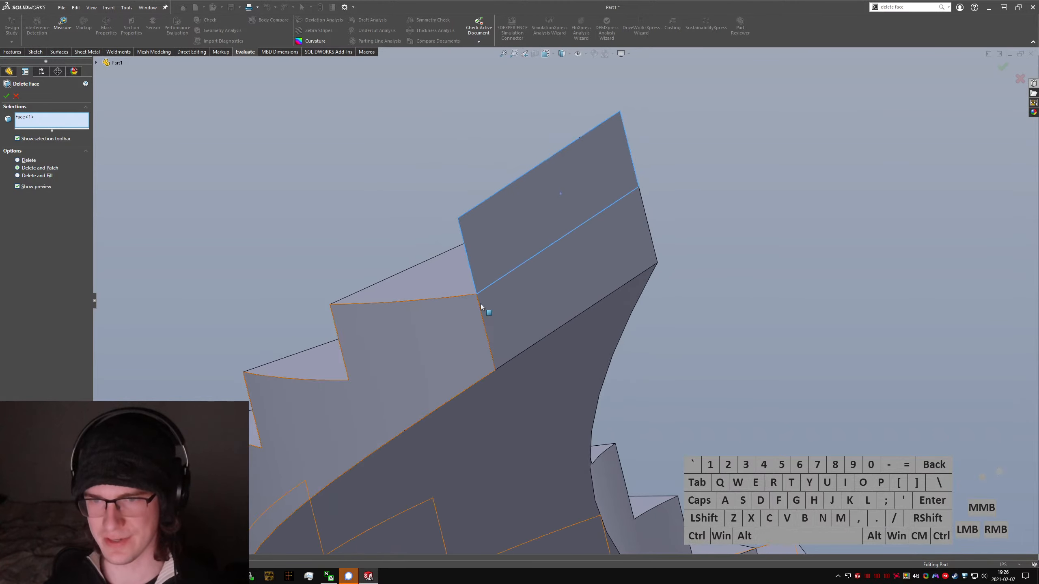
pyautogui.scroll(-5, 480, 303)
pyautogui.scroll(8, 522, 305)
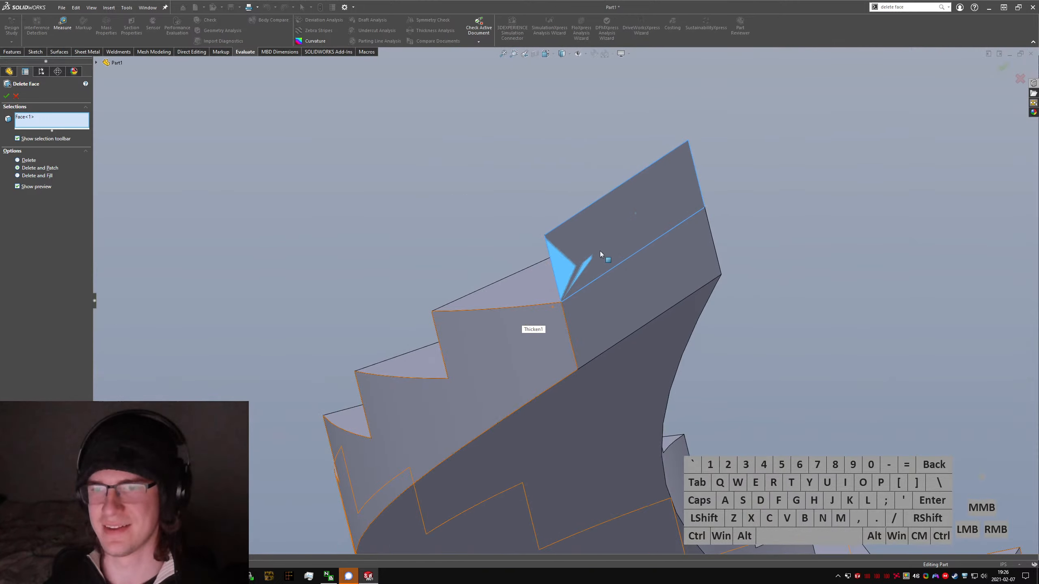
pyautogui.moveTo(600, 251); pyautogui.dragTo(575, 244, button='middle')
pyautogui.click(588, 241)
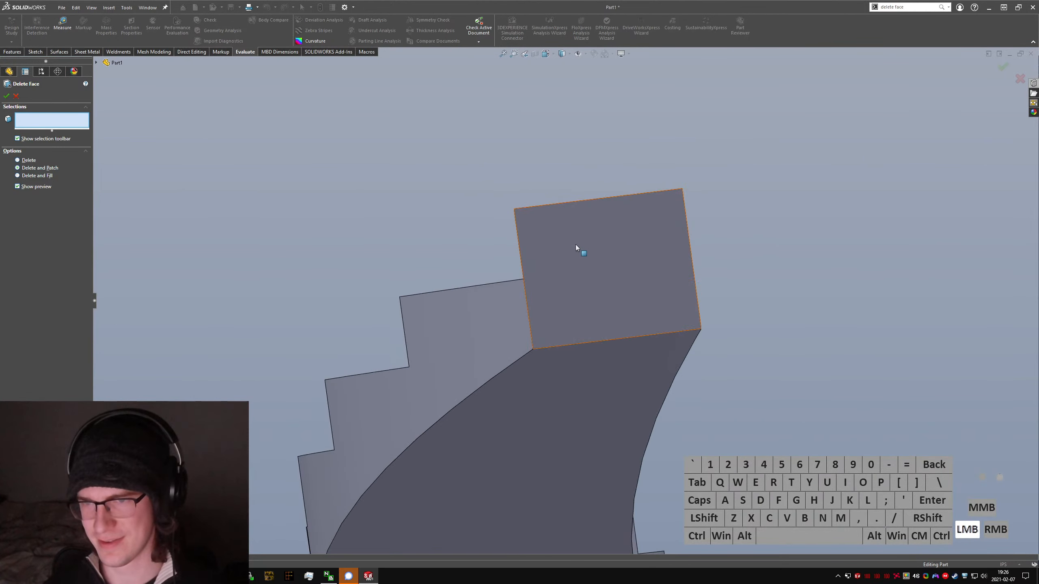
pyautogui.click(570, 248)
pyautogui.rightClick(575, 243)
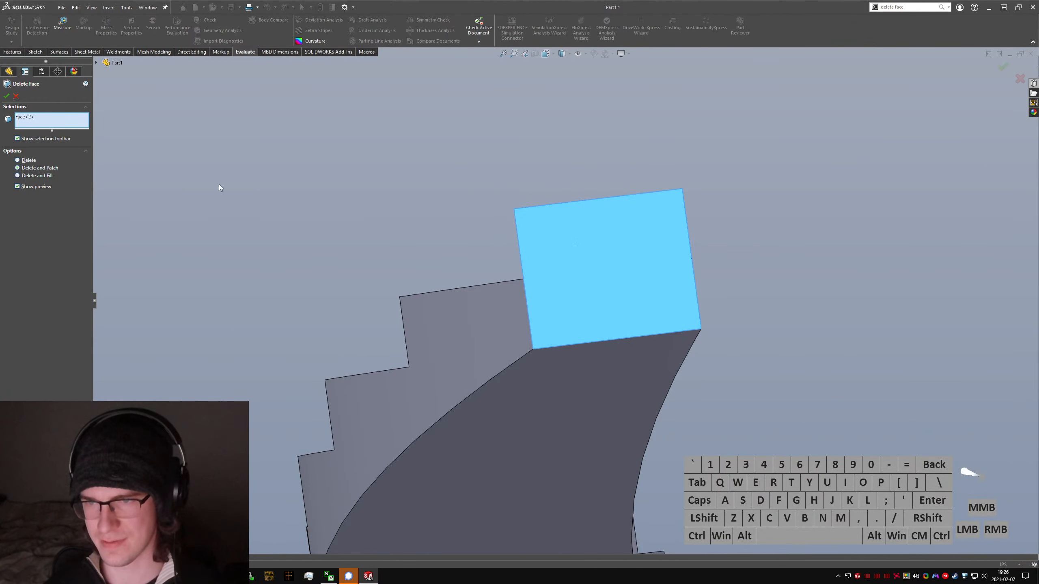
pyautogui.click(16, 96)
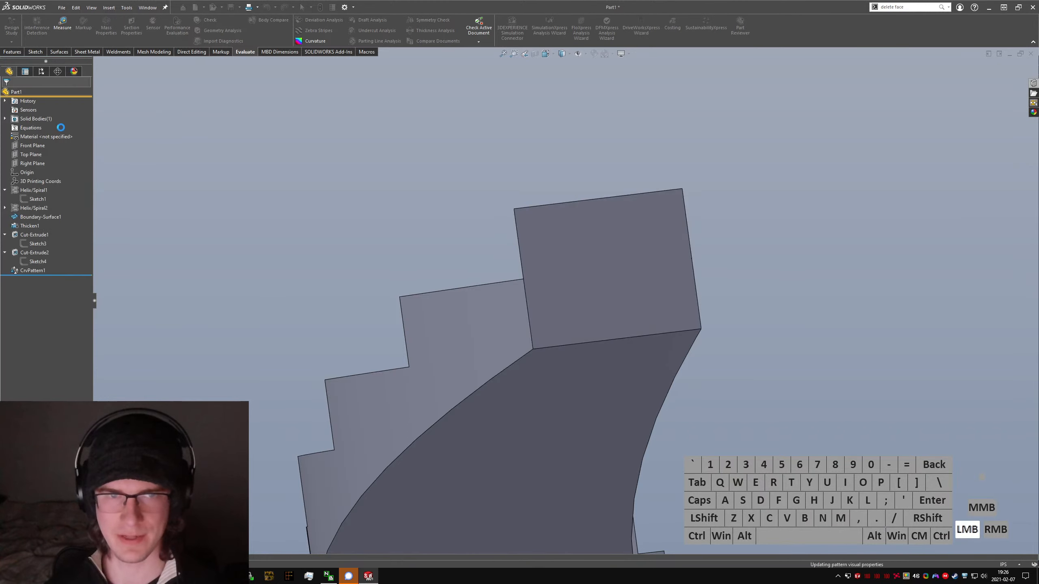
# Step: Examine the staircase's upper risers and its bottom end with the first few steps
pyautogui.scroll(10, 550, 337)
pyautogui.moveTo(549, 336); pyautogui.dragTo(530, 263, button='middle')
pyautogui.scroll(-5, 677, 345)
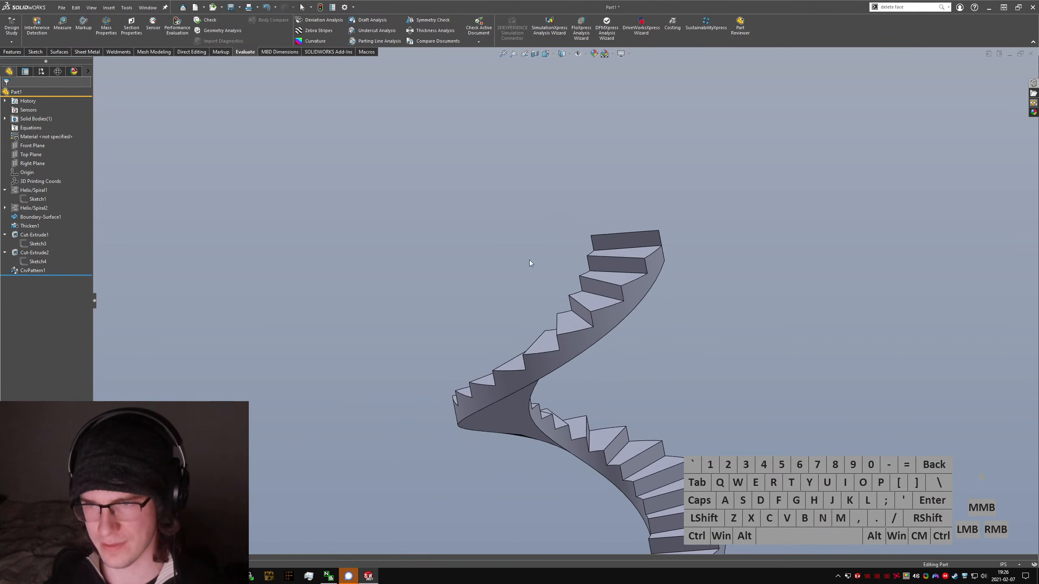
pyautogui.click(616, 269)
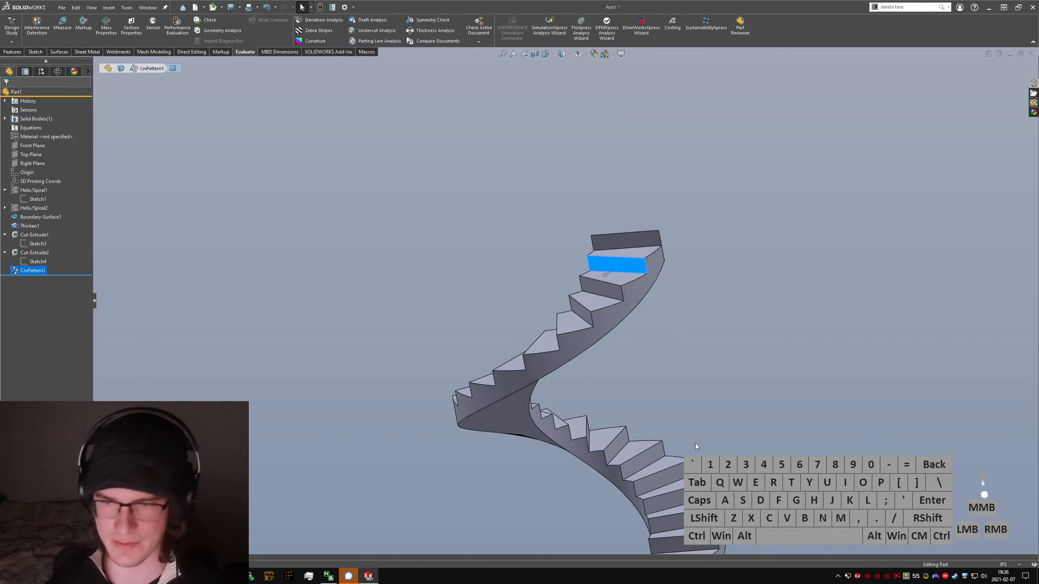
pyautogui.scroll(5, 572, 391)
pyautogui.scroll(-10, 569, 243)
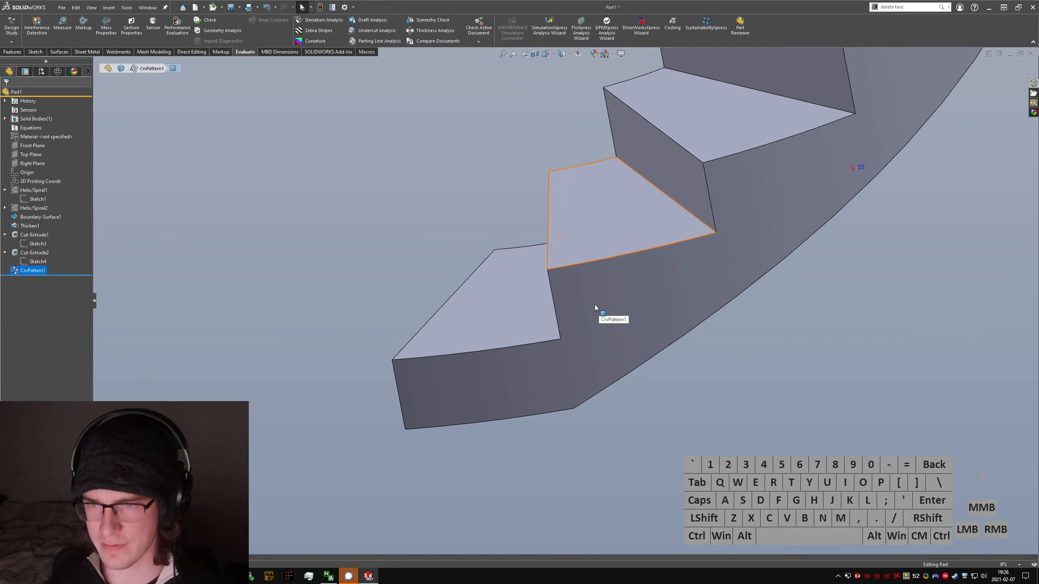
pyautogui.moveTo(553, 326)
pyautogui.mouseDown(button='middle')
pyautogui.moveTo(618, 320)
pyautogui.moveTo(555, 322)
pyautogui.mouseUp(button='middle')
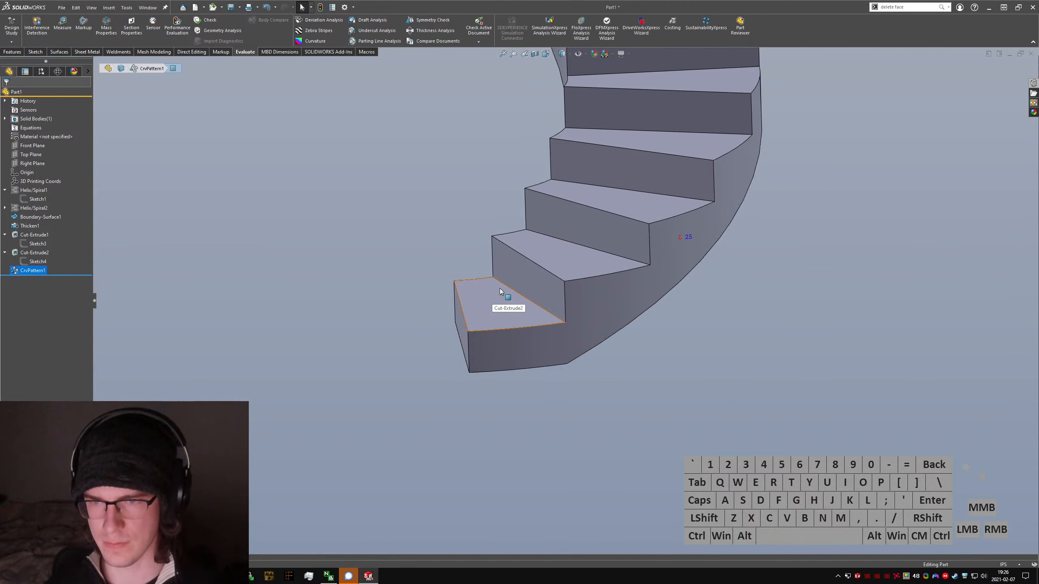
pyautogui.scroll(5, 515, 342)
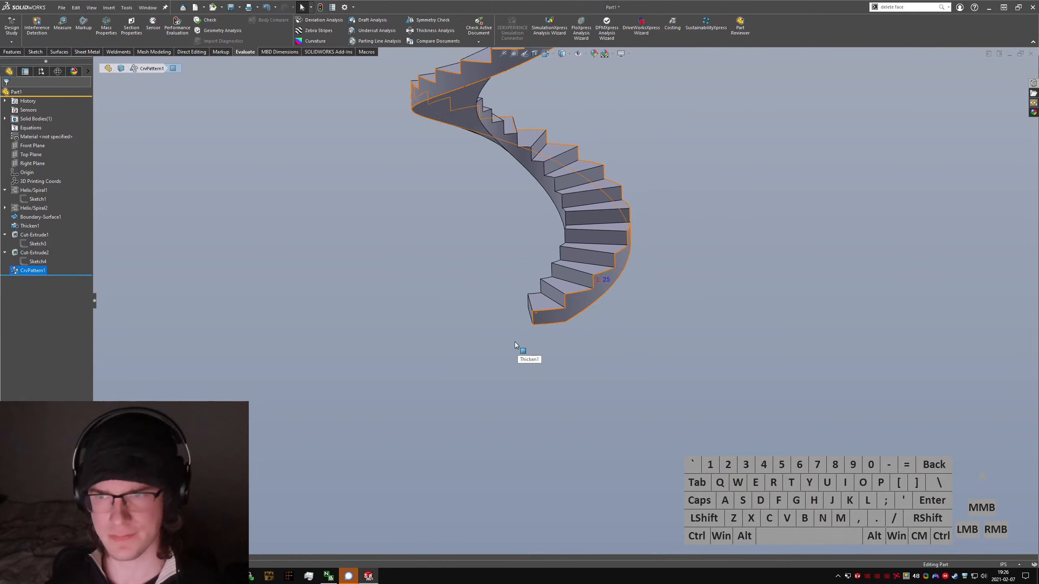
pyautogui.scroll(2, 566, 297)
pyautogui.scroll(-4, 610, 308)
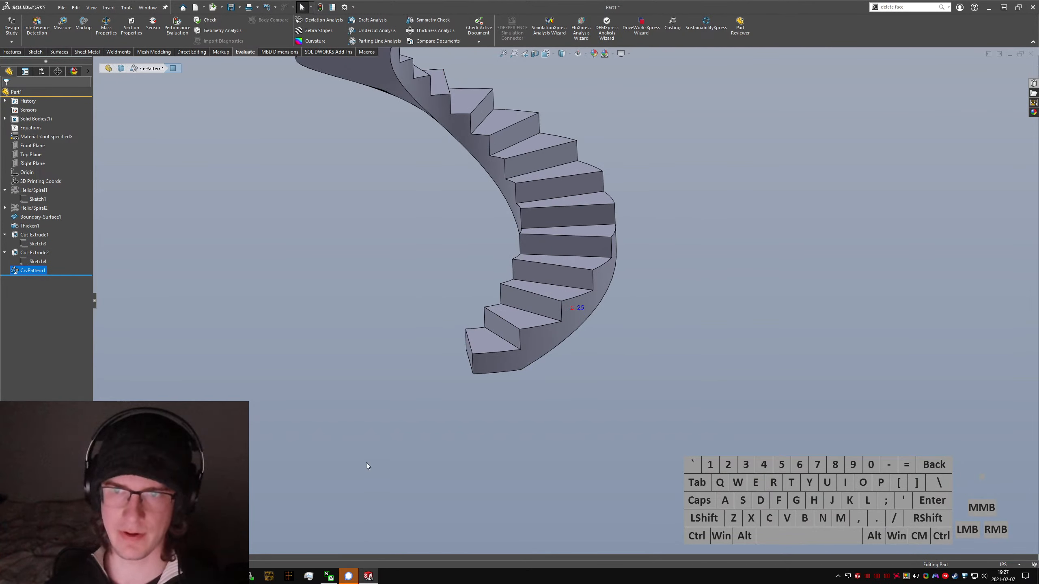
pyautogui.scroll(-3, 527, 361)
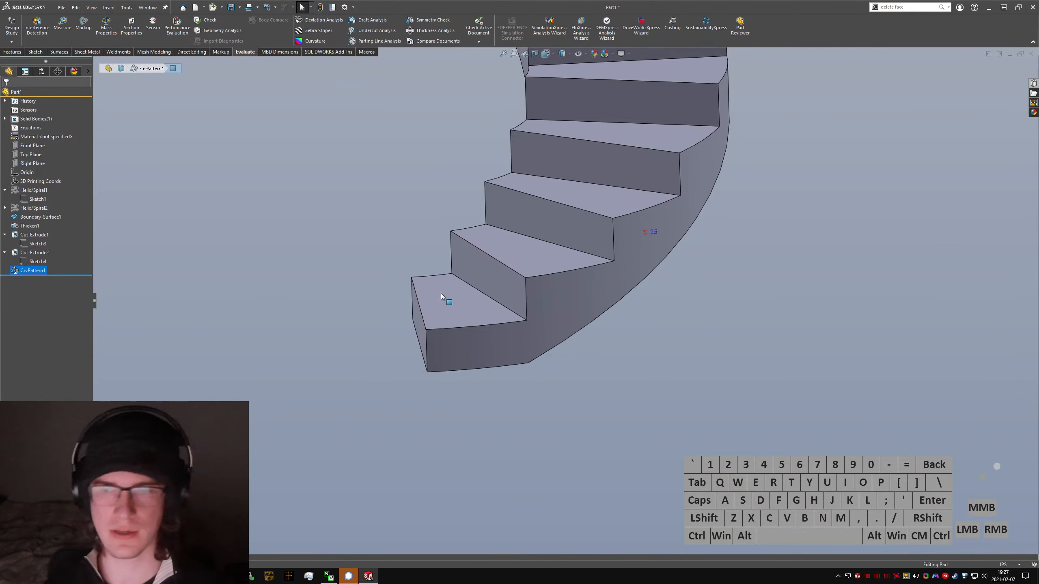
# Step: Inspect the middle steps' risers and outer tread edge, the outer side face, and the boundary surface and thicken features behind them
pyautogui.moveTo(440, 297); pyautogui.dragTo(584, 270, button='middle')
pyautogui.scroll(5, 584, 270)
pyautogui.scroll(-5, 561, 200)
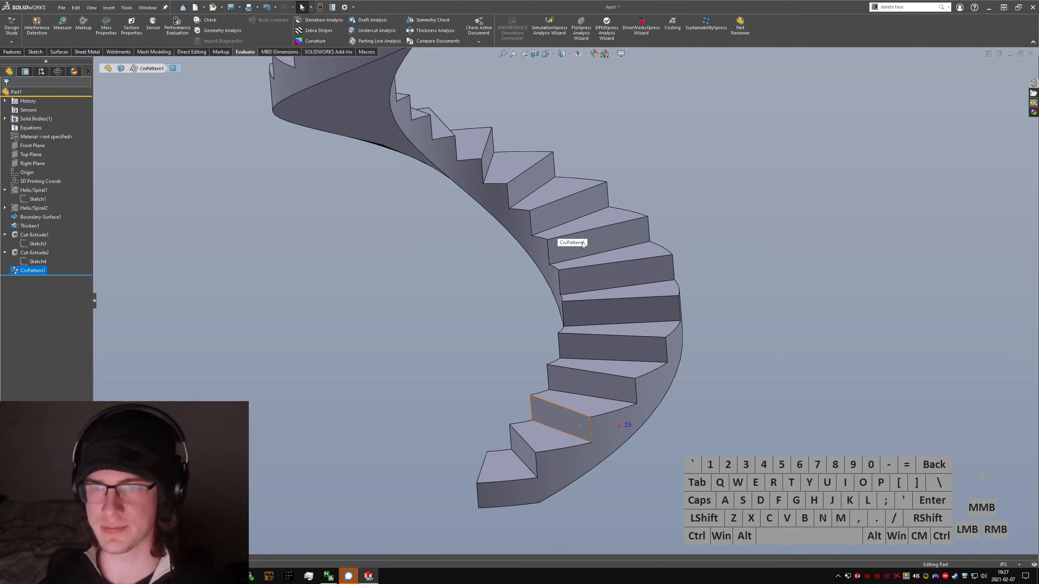
pyautogui.moveTo(533, 233); pyautogui.dragTo(576, 301, button='middle')
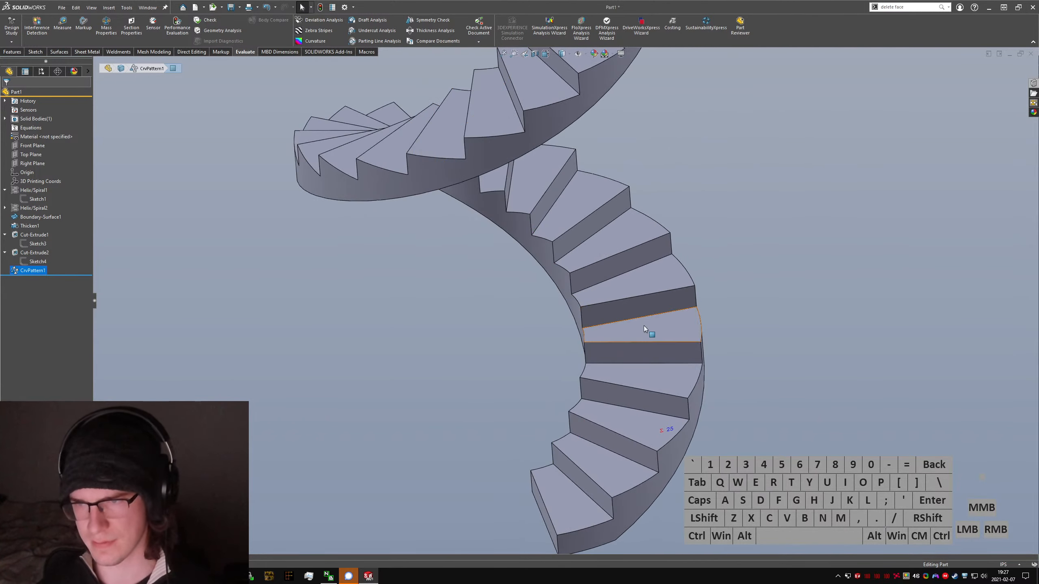
pyautogui.click(624, 310)
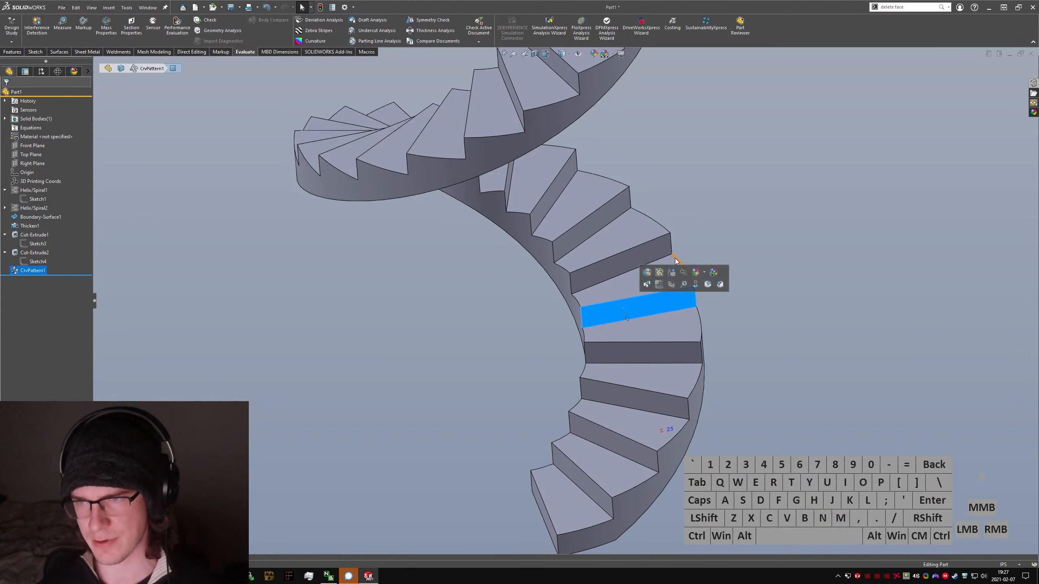
pyautogui.click(695, 275)
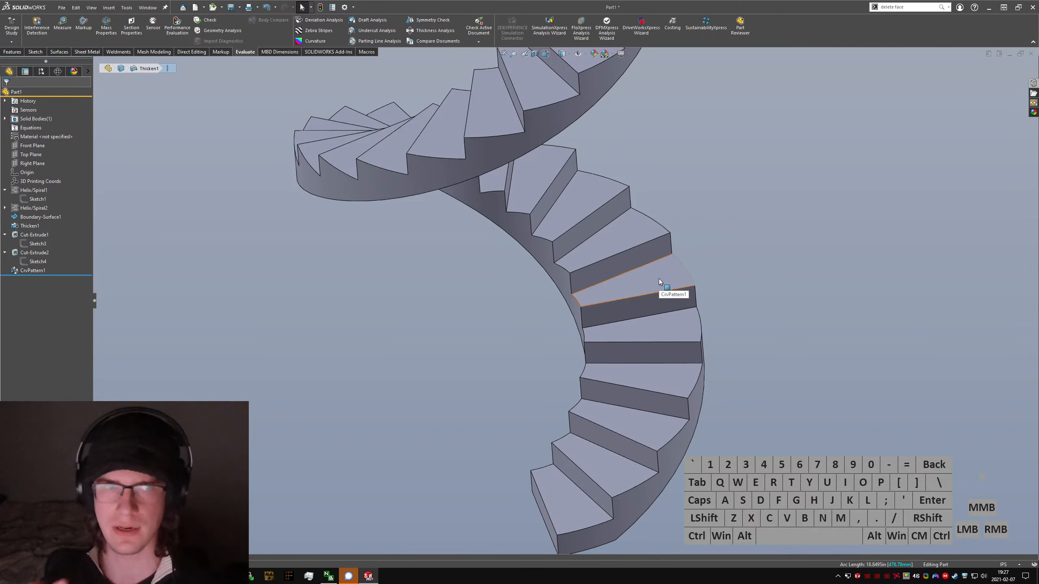
pyautogui.click(661, 450)
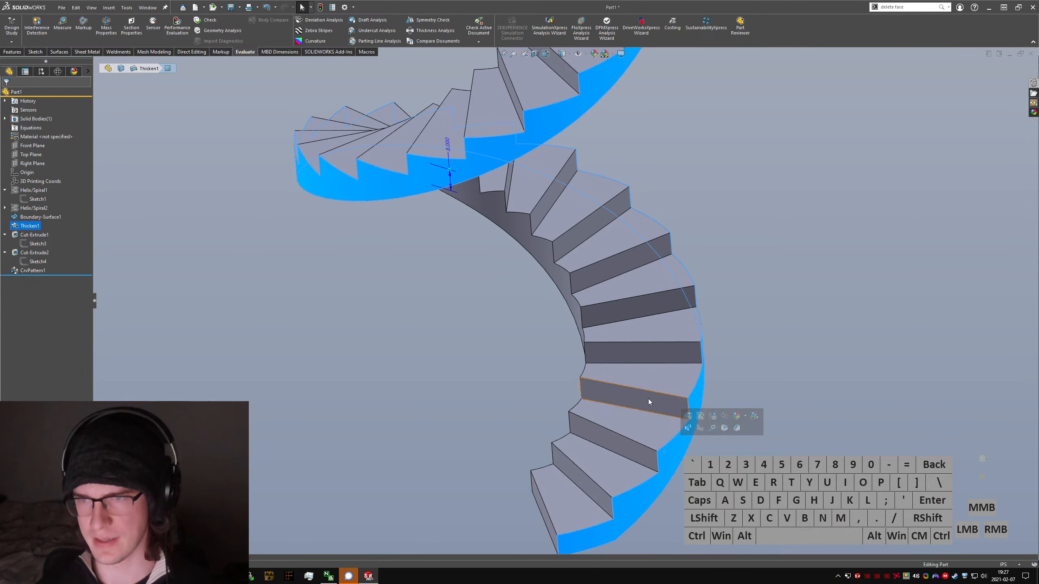
pyautogui.click(23, 220)
pyautogui.scroll(2, 610, 317)
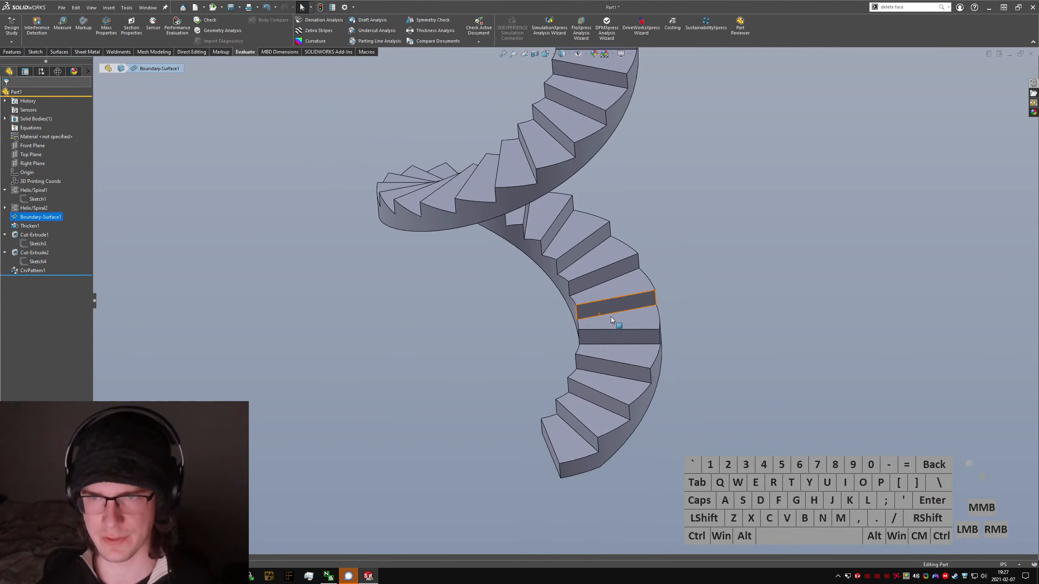
pyautogui.scroll(1, 610, 317)
pyautogui.click(29, 226)
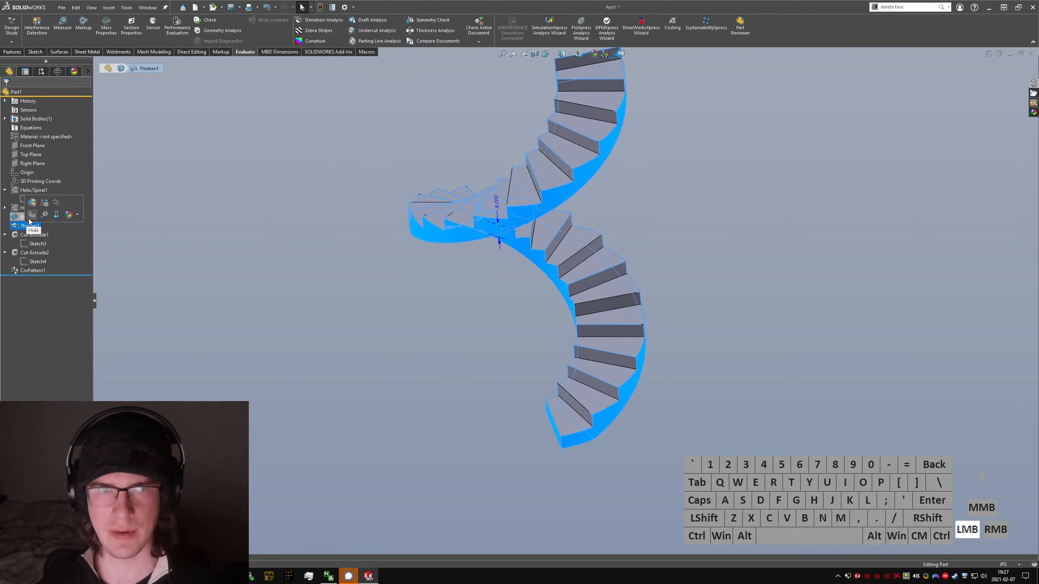
# Step: Set the first helix's number of revolutions to 3
pyautogui.moveTo(615, 331); pyautogui.dragTo(581, 287, button='middle')
pyautogui.click(34, 190)
pyautogui.scroll(4, 593, 295)
pyautogui.click(460, 245)
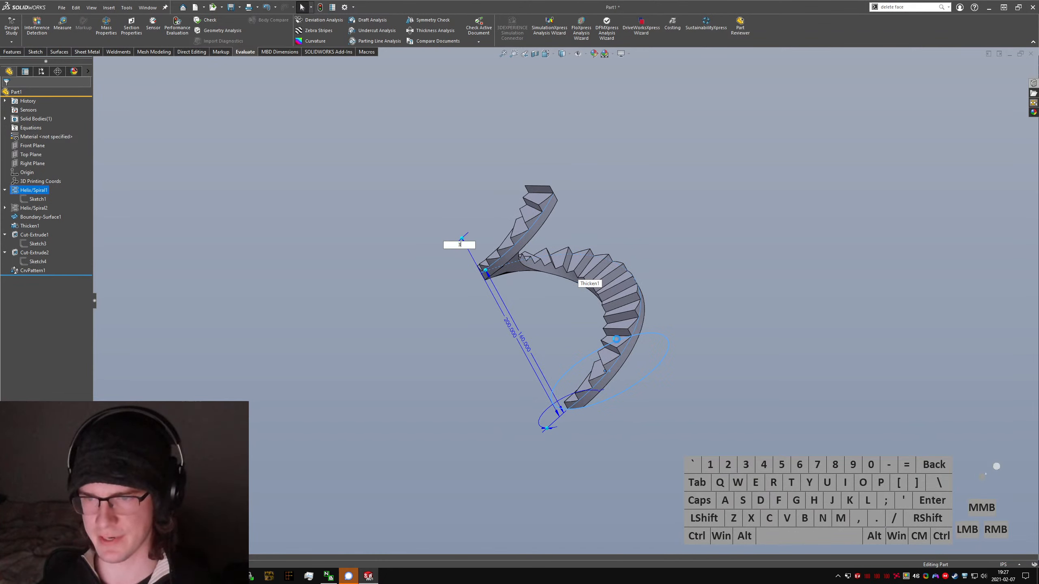
pyautogui.write('3')
pyautogui.press('Return')
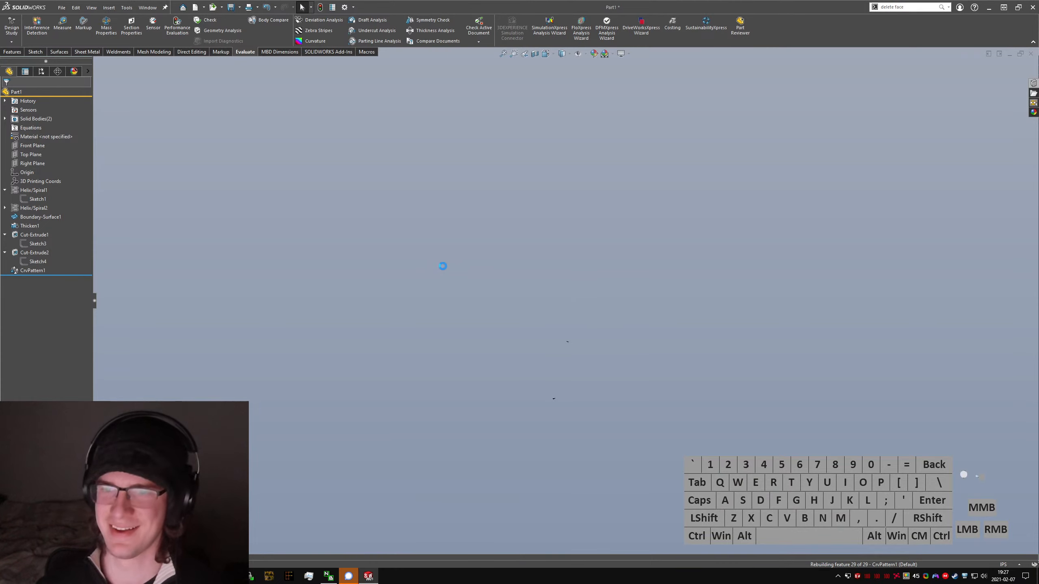
# Step: Set the first helix's number of revolutions to 2
pyautogui.click(31, 191)
pyautogui.moveTo(499, 216); pyautogui.dragTo(453, 252, button='middle')
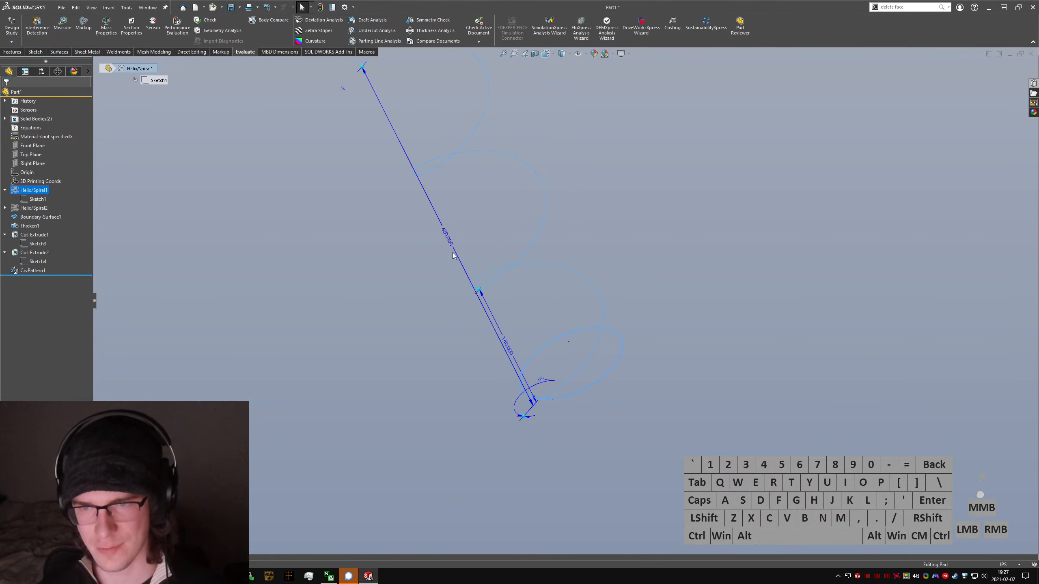
pyautogui.doubleClick(343, 90)
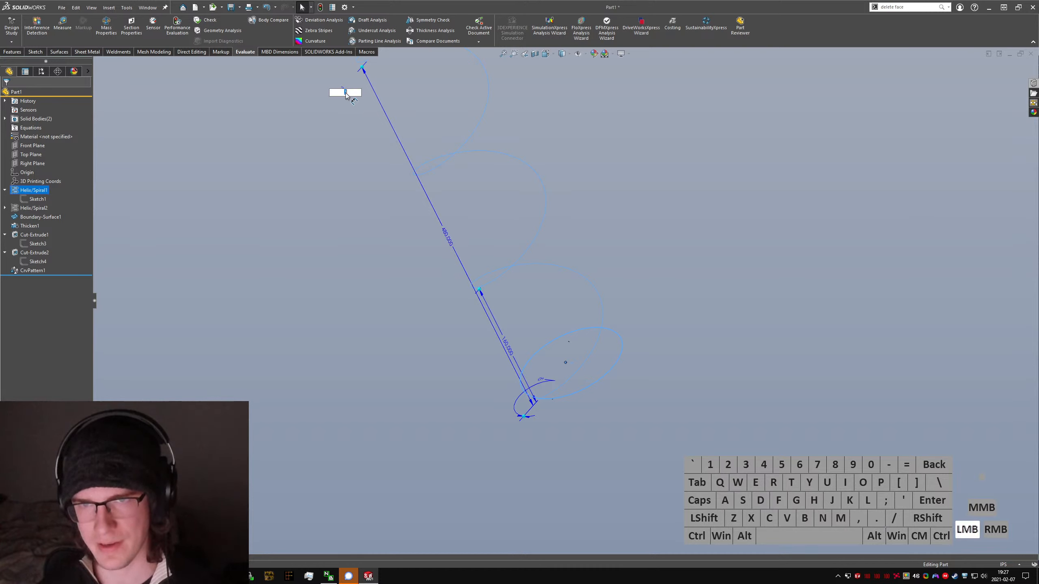
pyautogui.write('2')
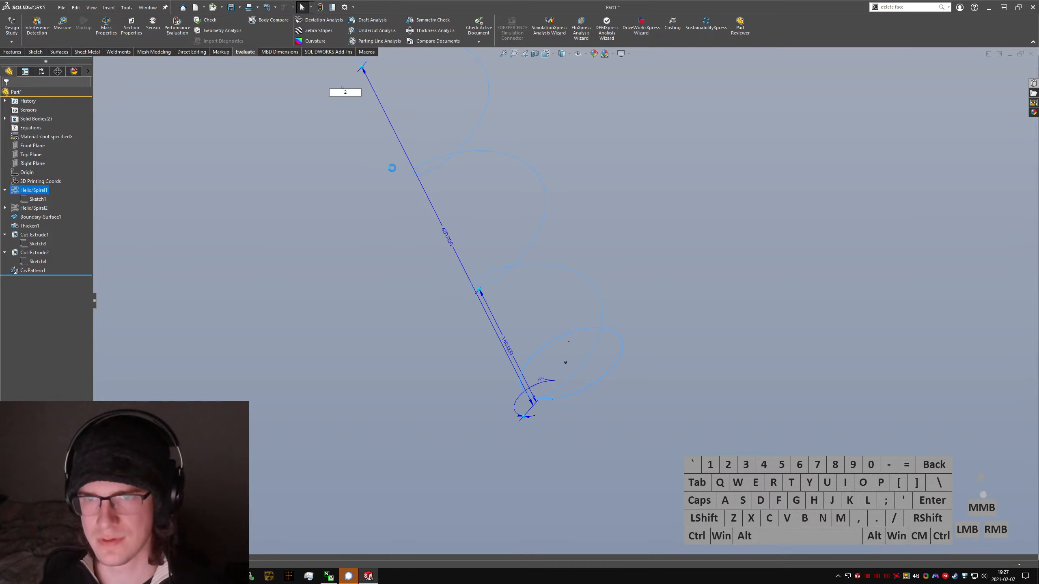
pyautogui.press('Return')
# Step: Try the first helix with 1.25 revolutions, and reduce it to 1
pyautogui.doubleClick(407, 194)
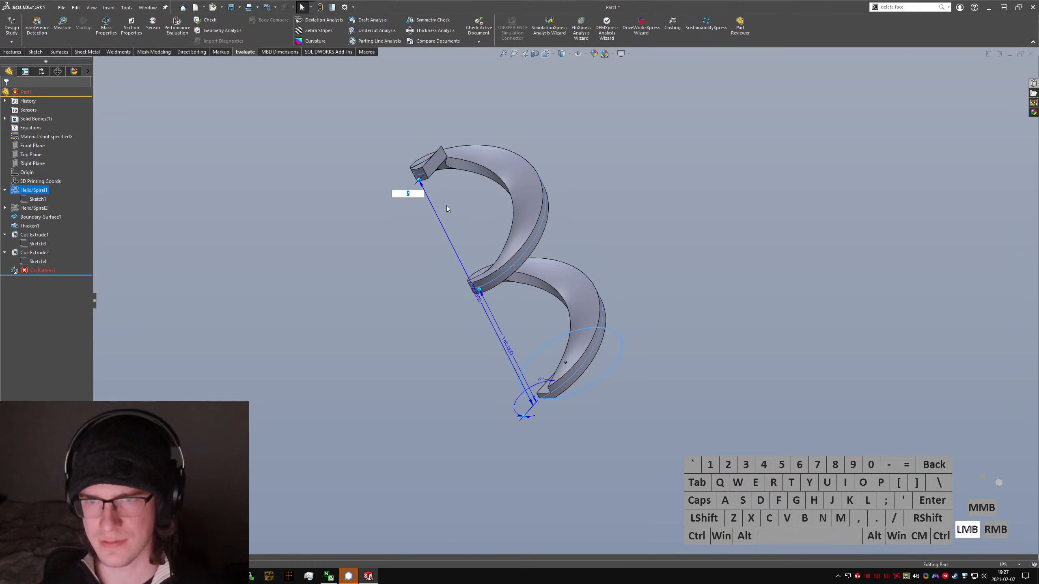
pyautogui.write('1.25')
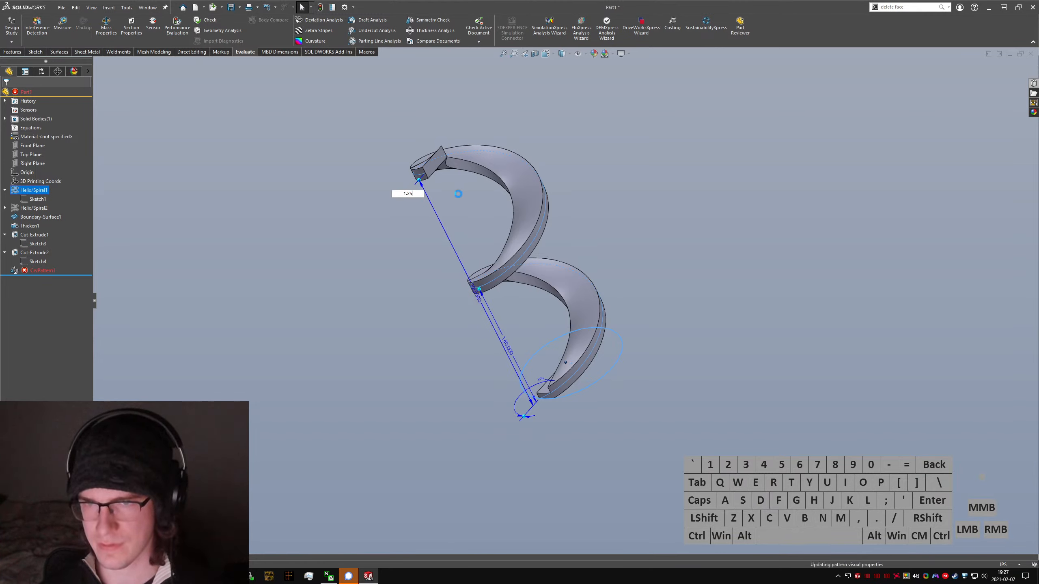
pyautogui.doubleClick(459, 274)
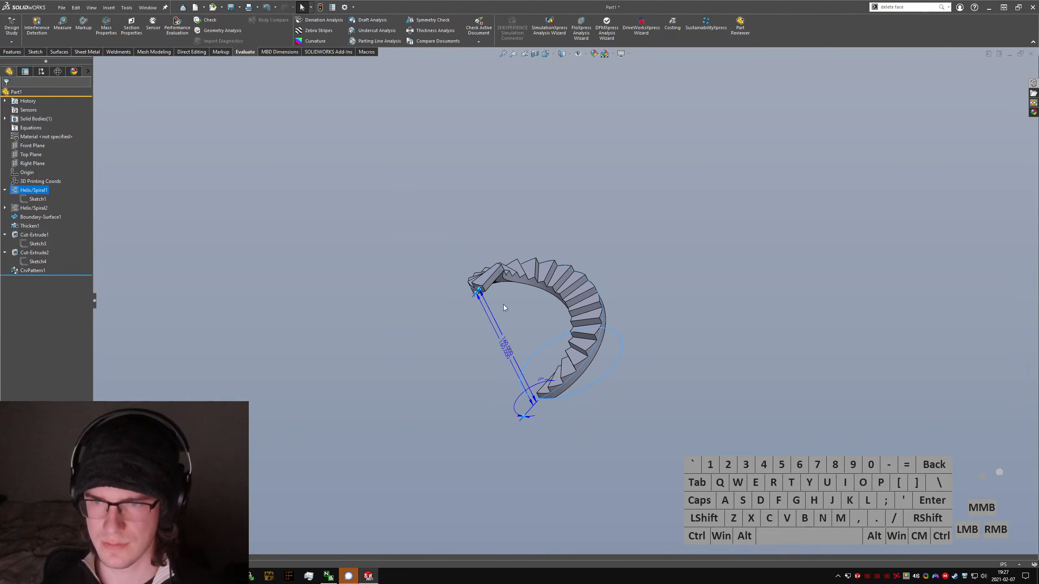
# Step: Examine the shortened staircase's steps and its upper end
pyautogui.moveTo(506, 339)
pyautogui.mouseDown(button='middle')
pyautogui.moveTo(542, 369)
pyautogui.moveTo(499, 338)
pyautogui.moveTo(520, 495)
pyautogui.moveTo(470, 328)
pyautogui.mouseUp(button='middle')
pyautogui.scroll(-3, 542, 368)
pyautogui.scroll(-2, 430, 281)
pyautogui.click(427, 277)
pyautogui.scroll(2, 427, 277)
pyautogui.moveTo(427, 277); pyautogui.dragTo(452, 282, button='middle')
# Step: Try to change the first helix's 160 in axial dimension to 120
pyautogui.click(35, 192)
pyautogui.moveTo(538, 313); pyautogui.dragTo(443, 313, button='middle')
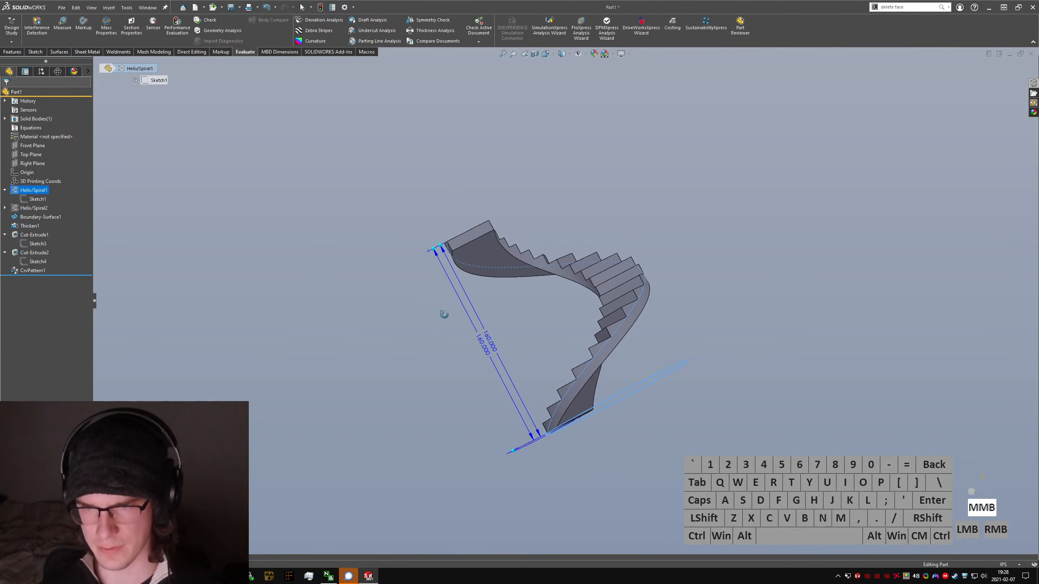
pyautogui.moveTo(486, 343)
pyautogui.mouseDown(button='middle')
pyautogui.moveTo(513, 345)
pyautogui.moveTo(515, 356)
pyautogui.moveTo(499, 353)
pyautogui.mouseUp(button='middle')
pyautogui.click(502, 352)
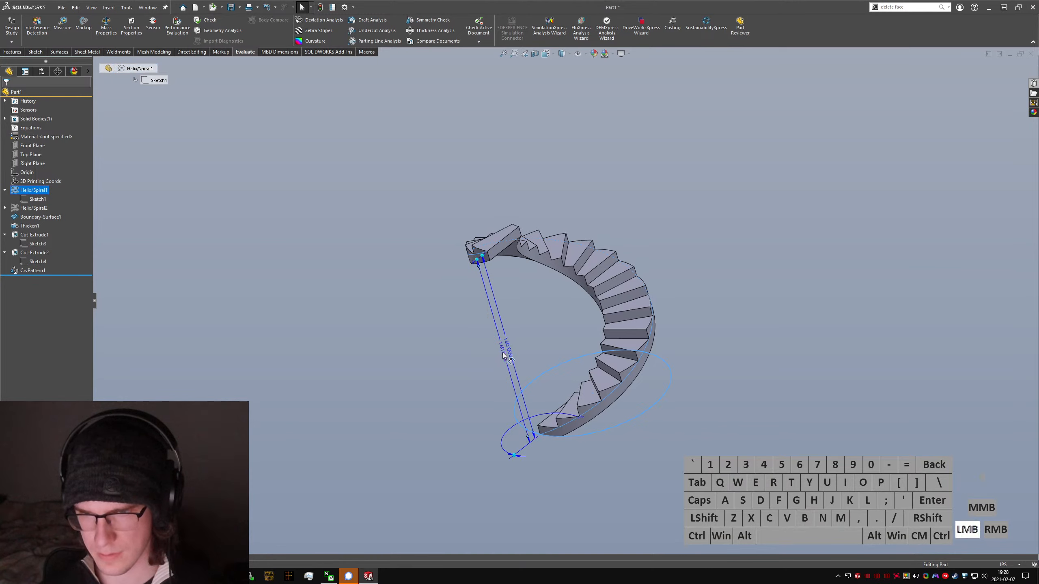
pyautogui.write('120')
pyautogui.press('Return')
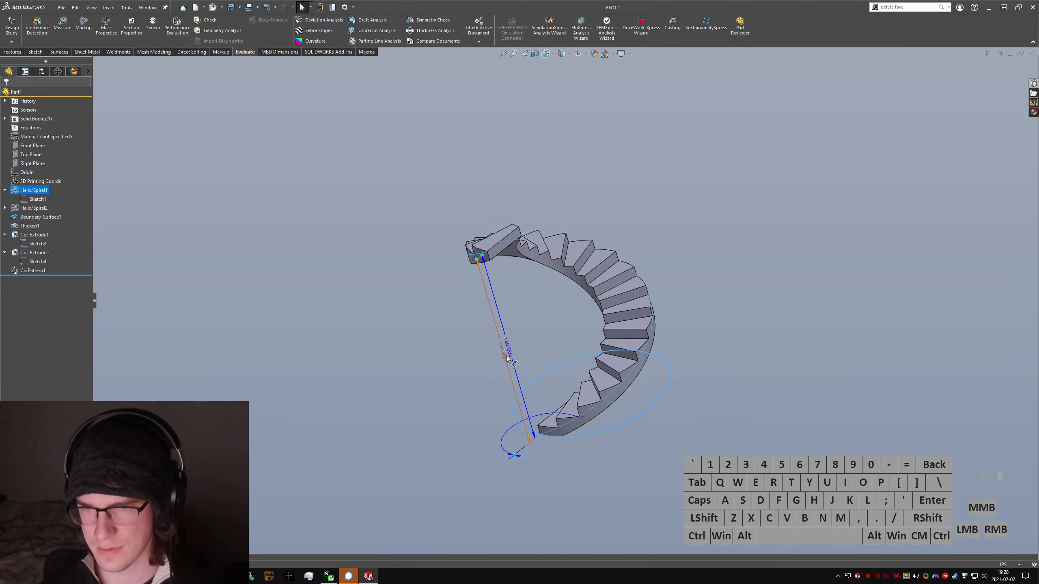
pyautogui.click(504, 351)
pyautogui.click(502, 353)
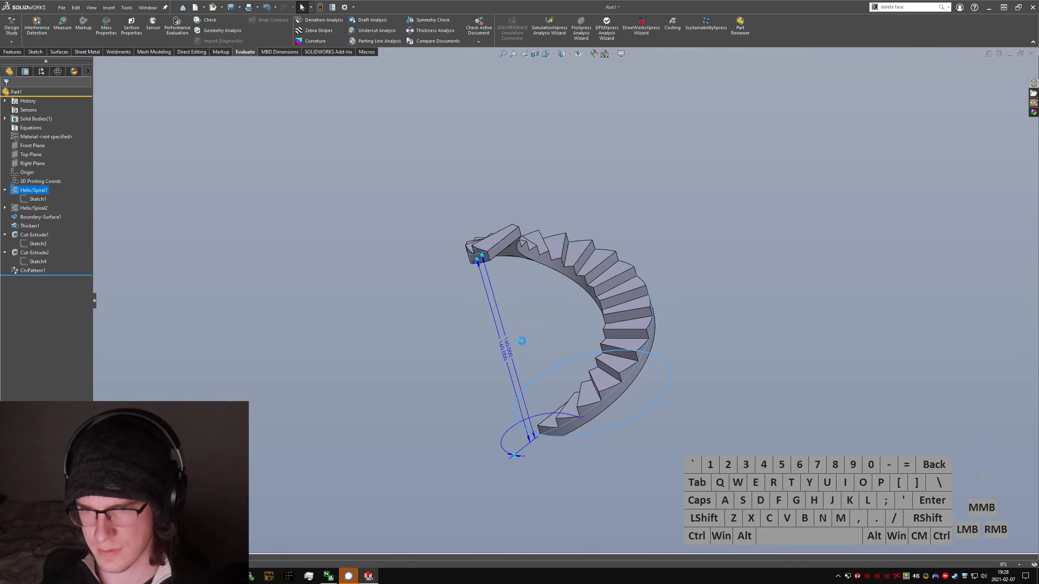
pyautogui.click(510, 352)
pyautogui.click(495, 267)
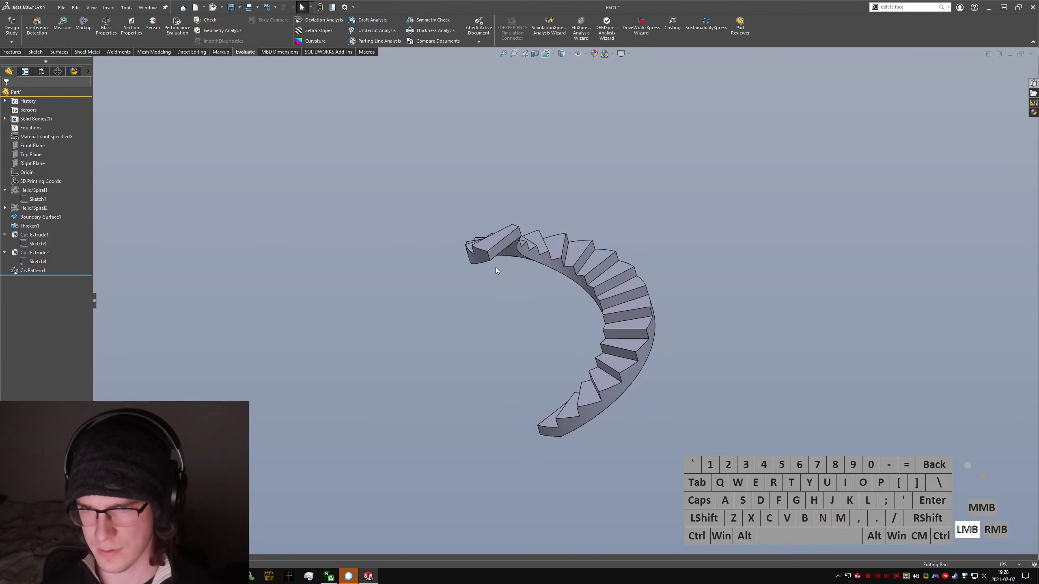
# Step: Set the first helix's number of revolutions to 0.75
pyautogui.click(492, 280)
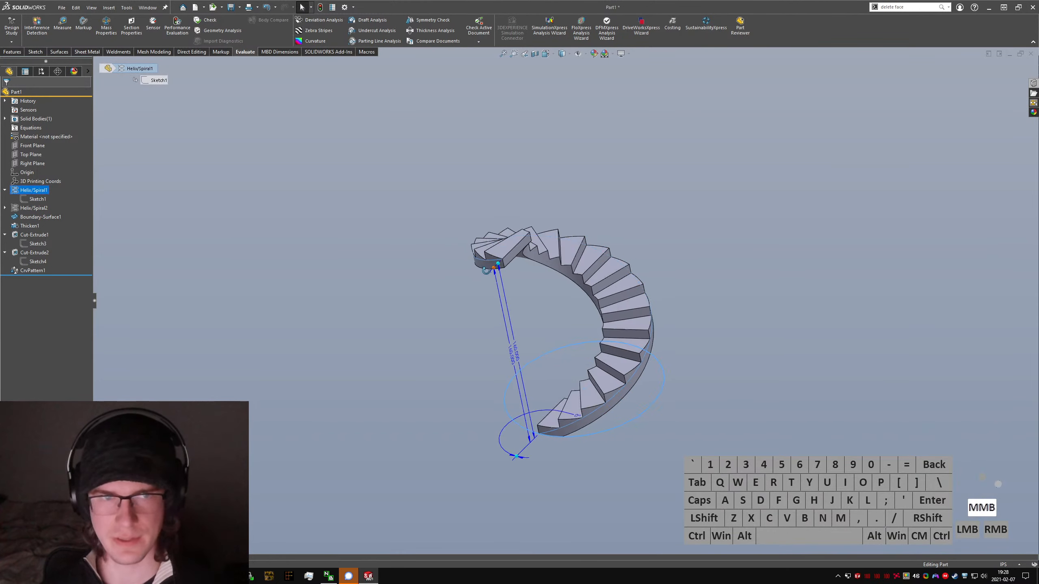
pyautogui.moveTo(493, 278); pyautogui.dragTo(461, 296)
pyautogui.click(461, 296)
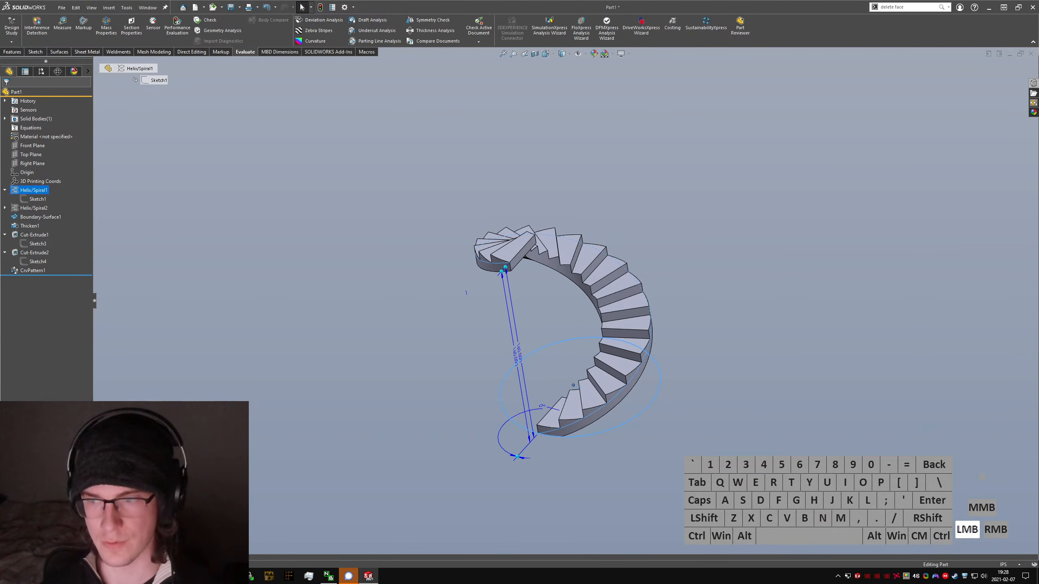
pyautogui.write('.75')
pyautogui.press('Return')
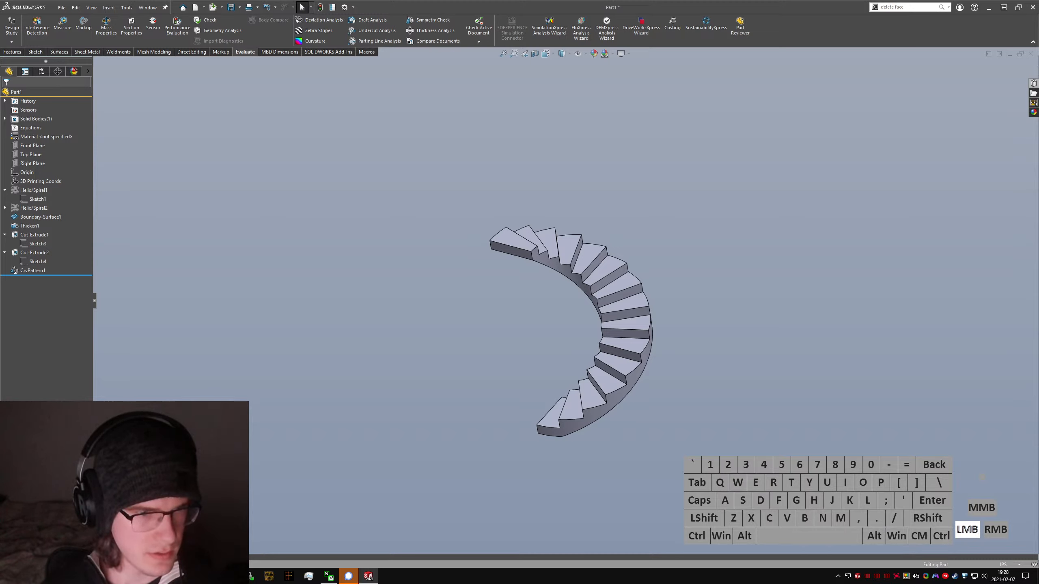
# Step: Save the staircase part under the file name Question1
pyautogui.write('Questions1')
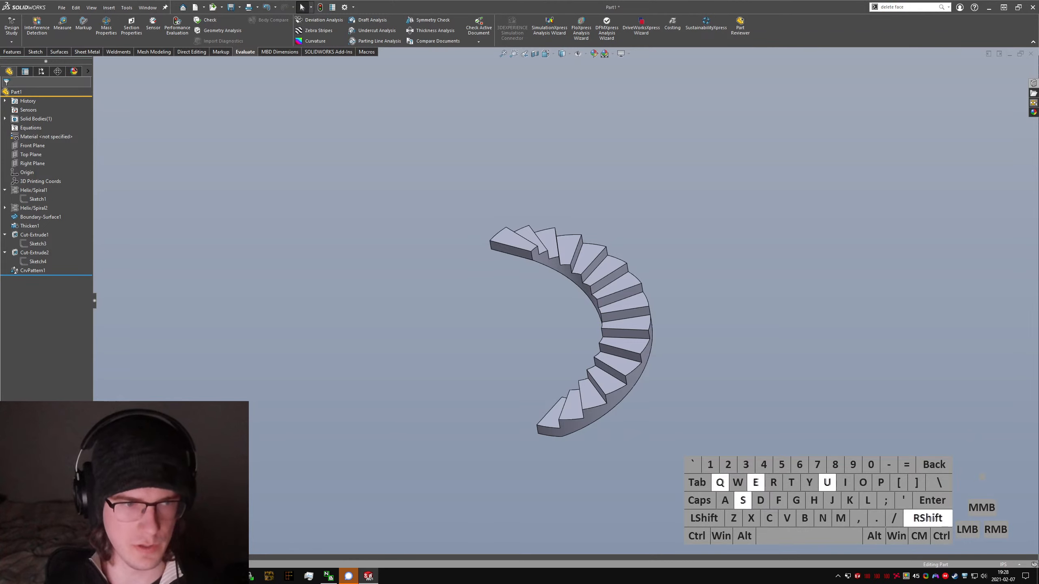
pyautogui.press('BackSpace')
pyautogui.press('BackSpace')
pyautogui.write('1')
pyautogui.press('Return')
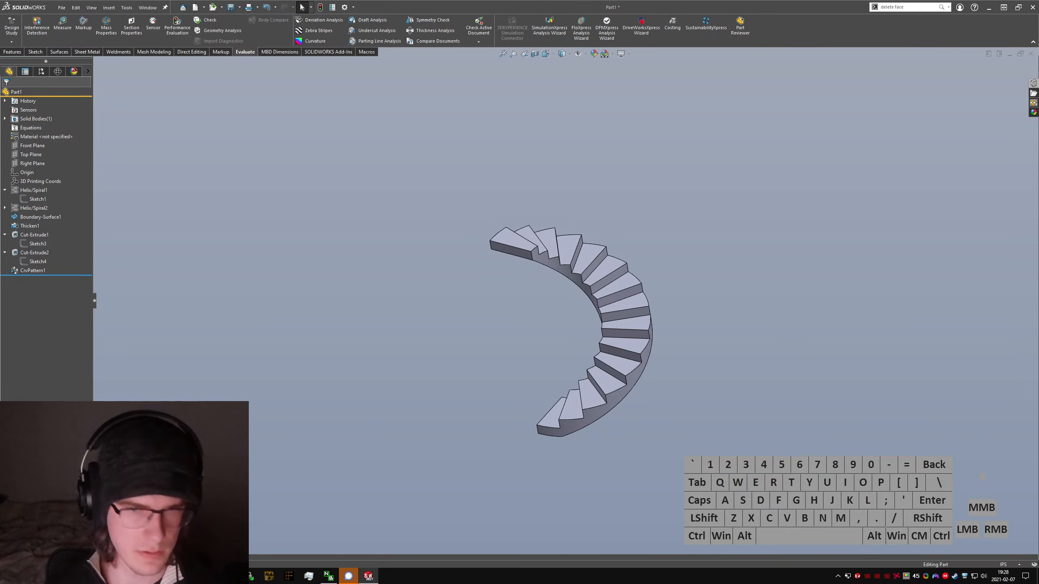
pyautogui.hotkey('ctrl', 's')
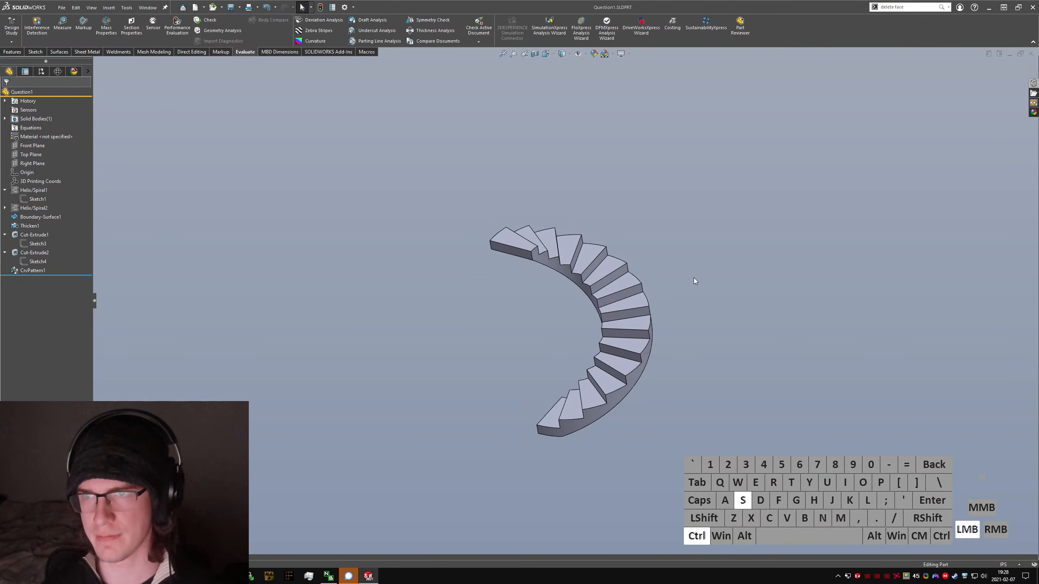
# Step: Show the staircase in isometric view and check the arc lengths of the outer tread edges on the bottom, upper and lower-middle steps
pyautogui.moveTo(642, 255); pyautogui.dragTo(552, 370, button='middle')
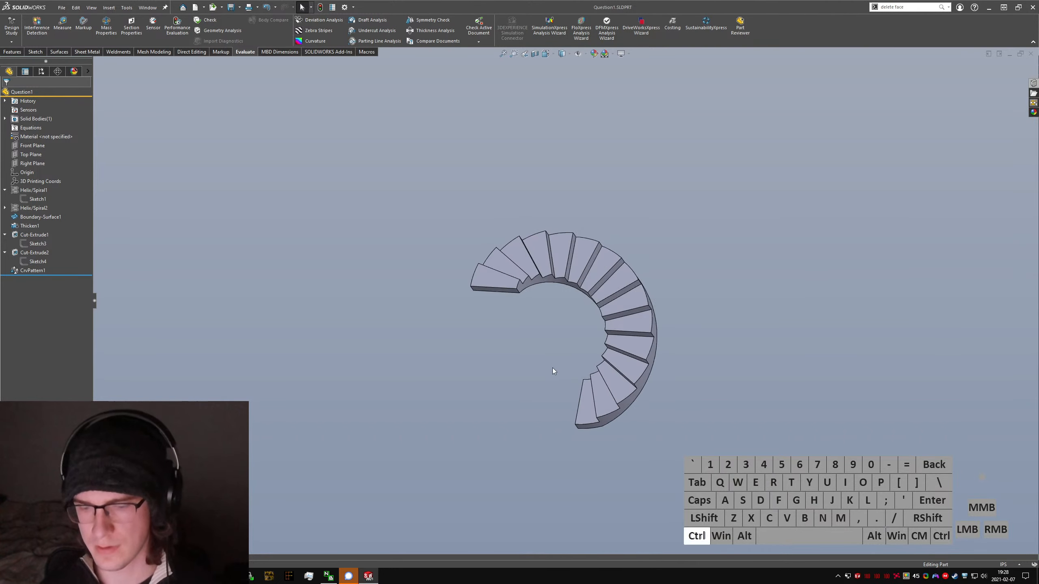
pyautogui.hotkey('ctrl', '7')
pyautogui.click(872, 418)
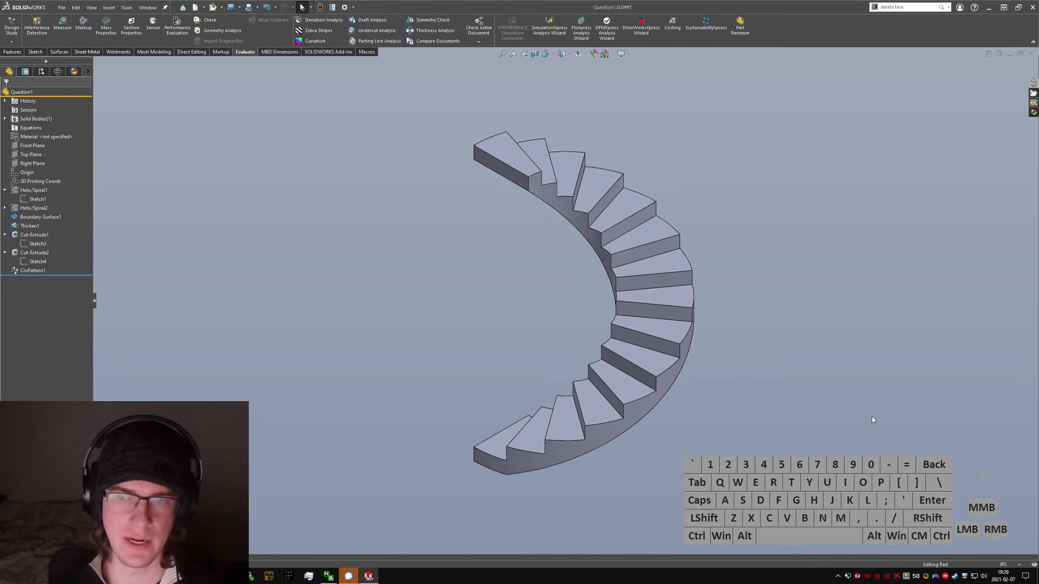
pyautogui.click(486, 454)
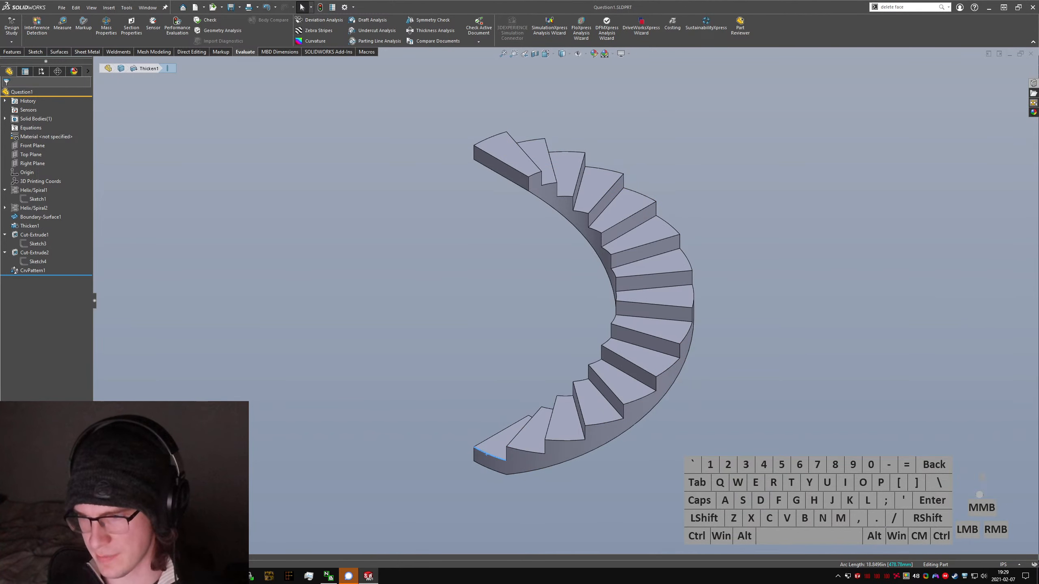
pyautogui.click(641, 192)
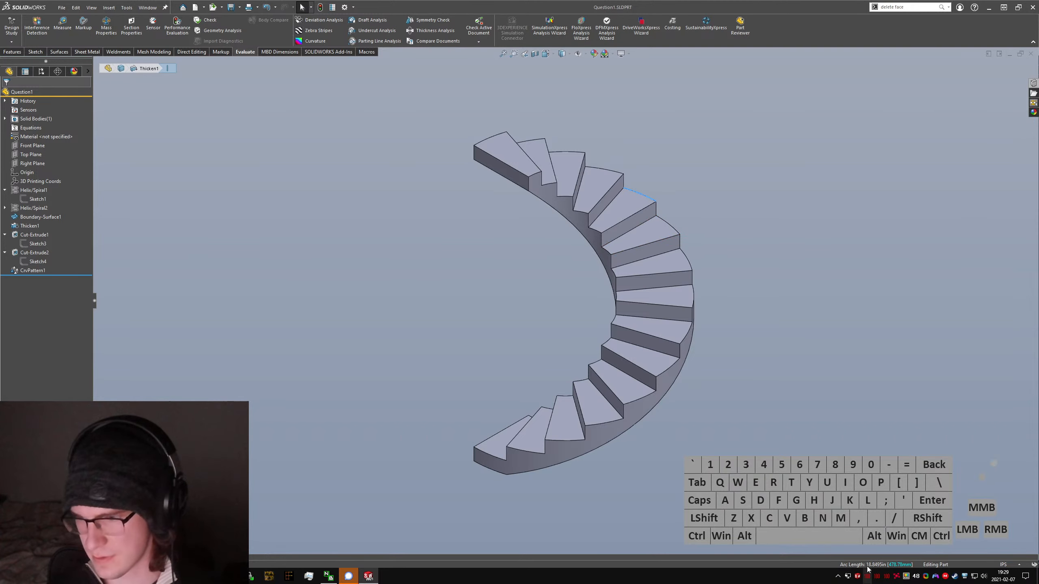
pyautogui.click(666, 366)
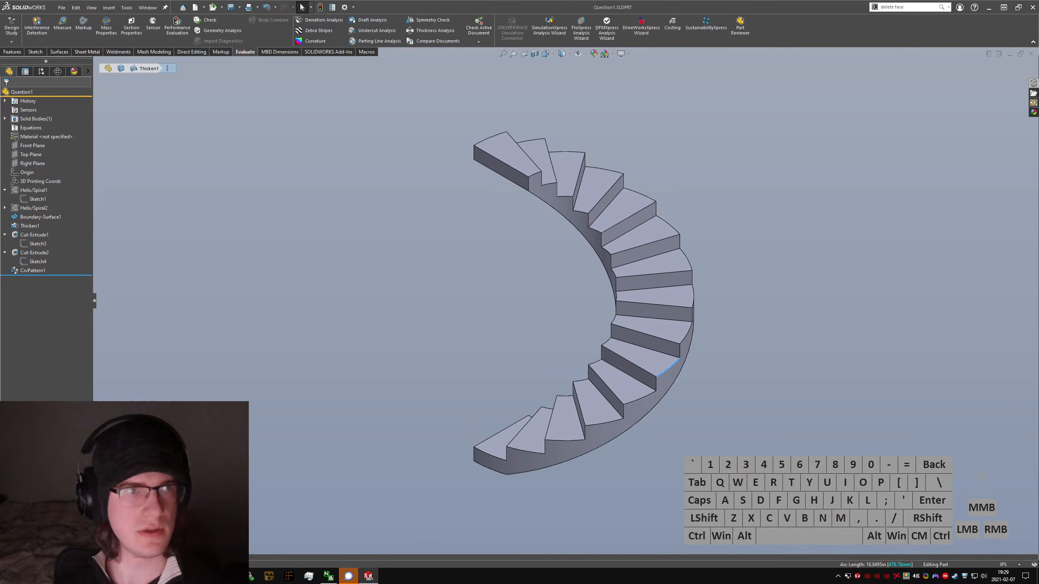
pyautogui.click(435, 359)
pyautogui.click(474, 360)
pyautogui.hotkey('ctrl', 'a')
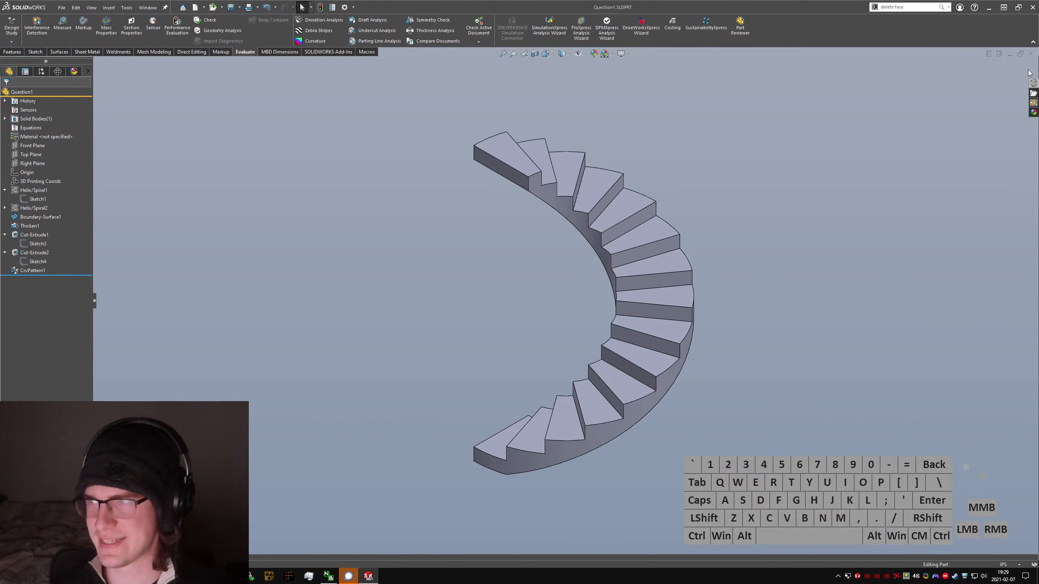
# Step: Close the staircase part and create a new part from the Part IPS template
pyautogui.click(1030, 54)
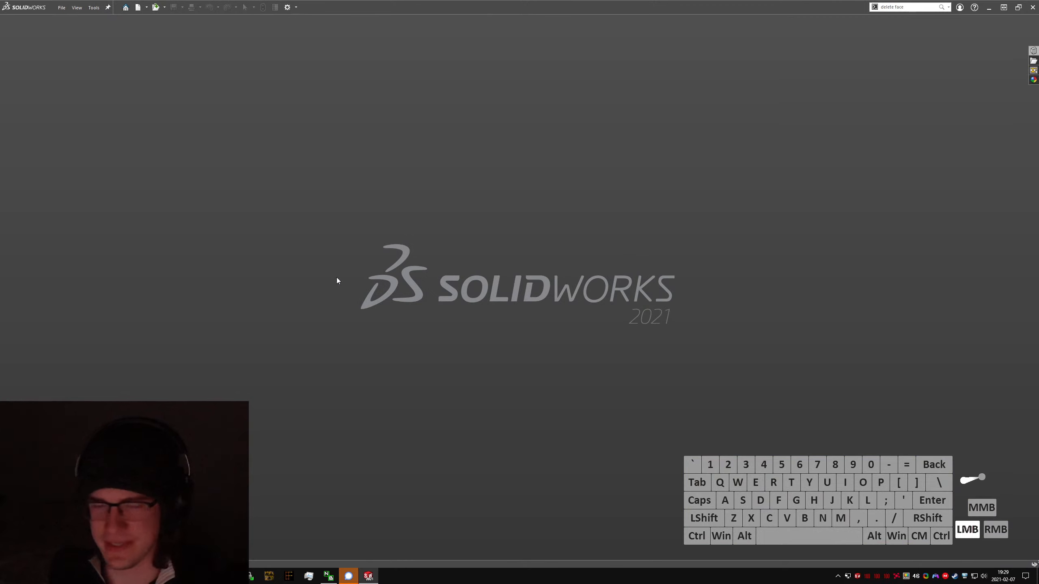
pyautogui.click(61, 8)
pyautogui.click(71, 20)
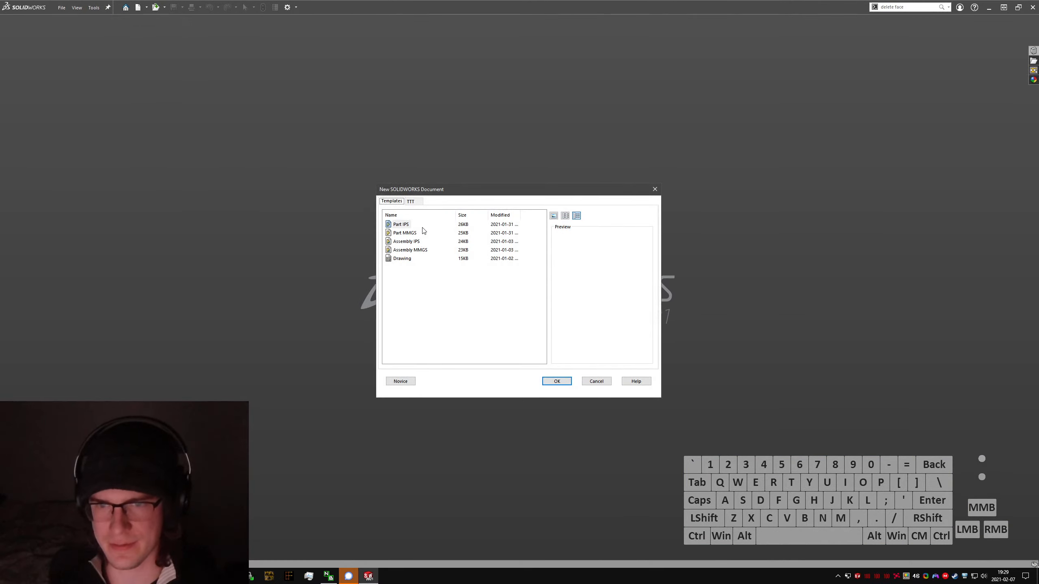
pyautogui.click(403, 225)
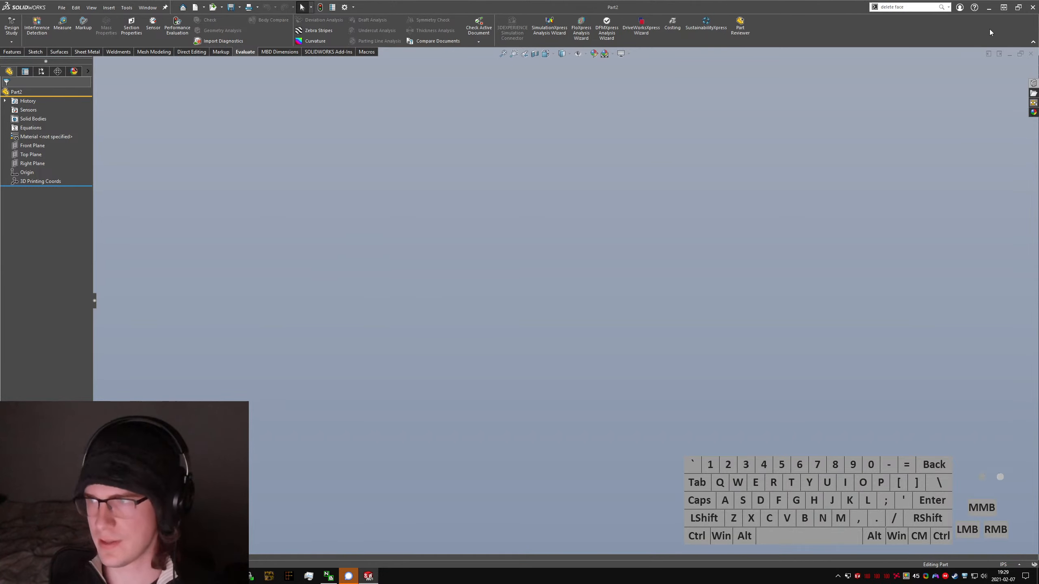
# Step: Discard the empty part and create a new one from the Part MMGS template
pyautogui.click(1029, 55)
pyautogui.click(61, 8)
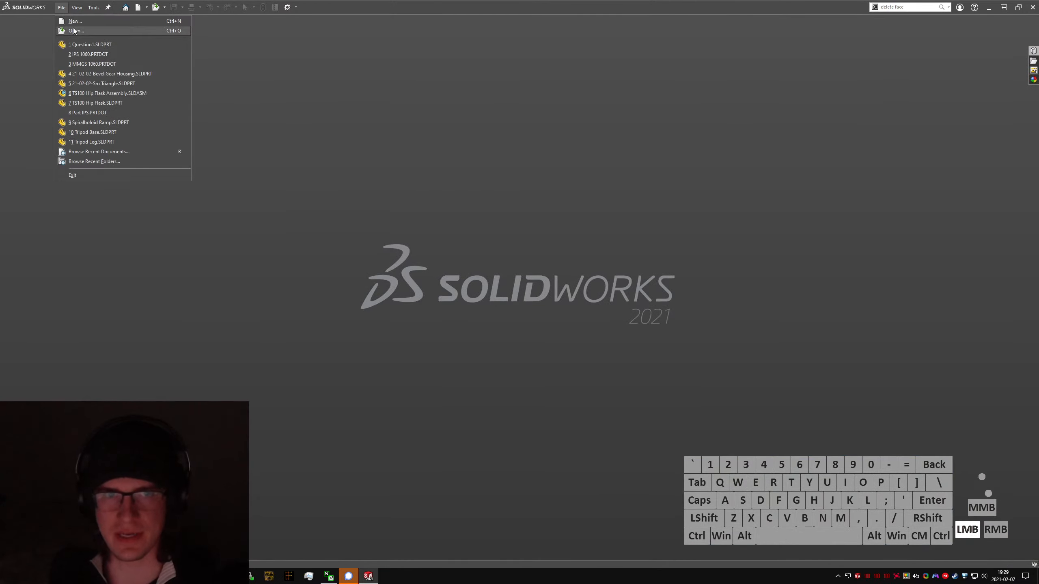
pyautogui.click(73, 21)
pyautogui.doubleClick(409, 234)
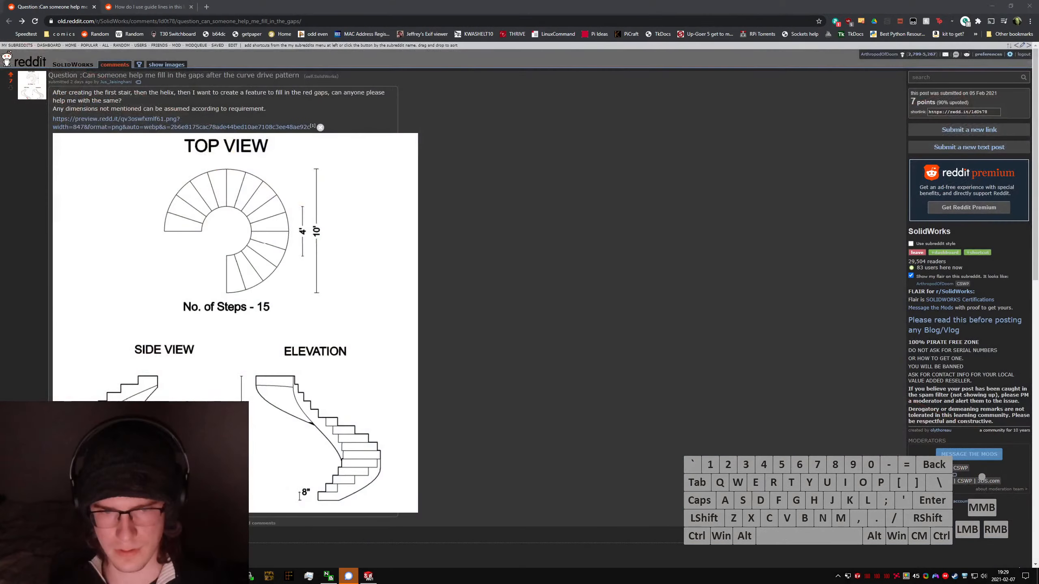
# Step: Examine the photos in the Reddit post on using guide lines in a loft
pyautogui.click(147, 6)
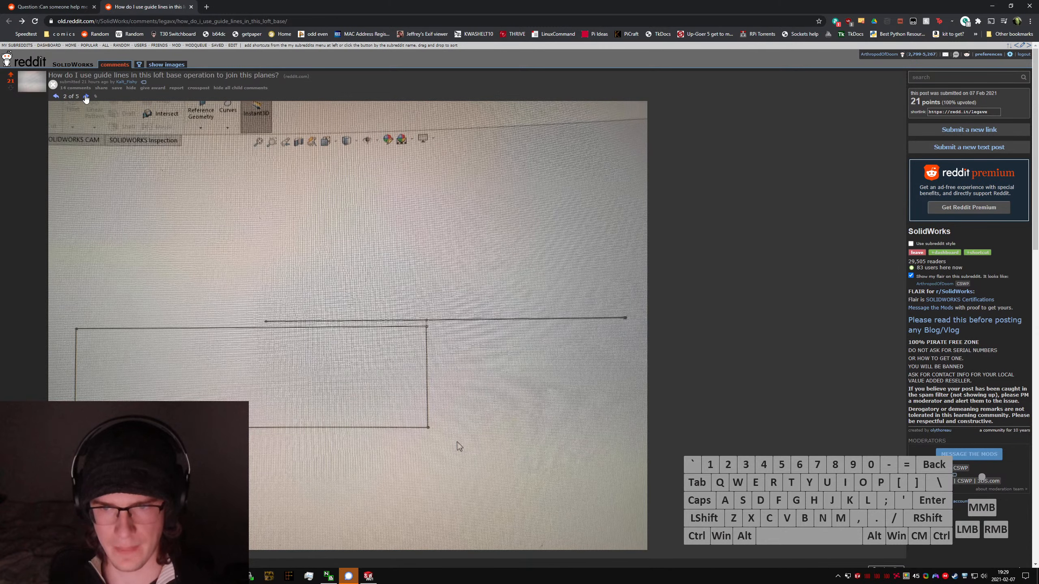
pyautogui.click(86, 97)
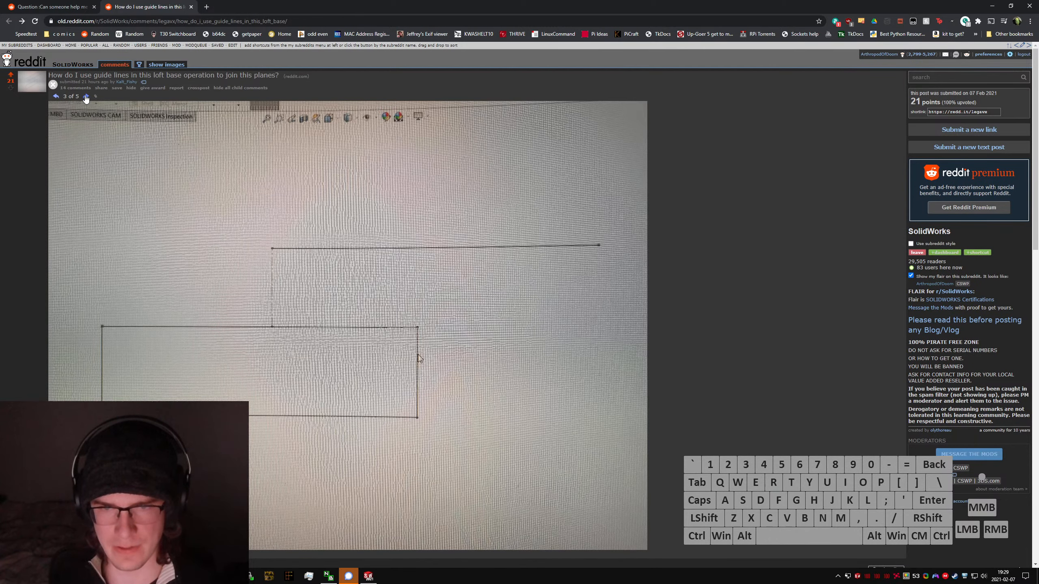
pyautogui.click(57, 97)
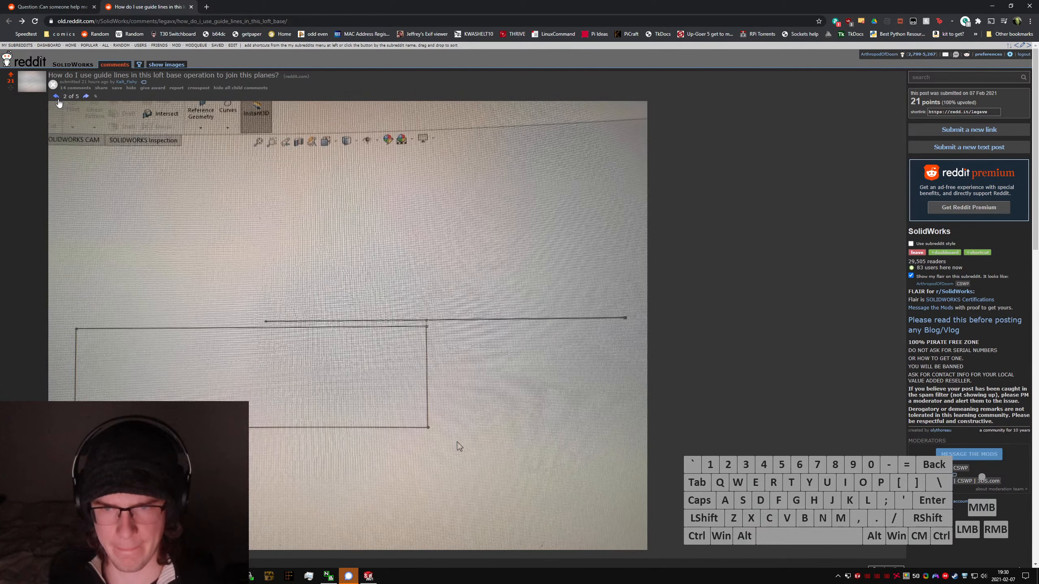
pyautogui.click(86, 97)
pyautogui.click(86, 97)
pyautogui.click(87, 97)
pyautogui.click(86, 99)
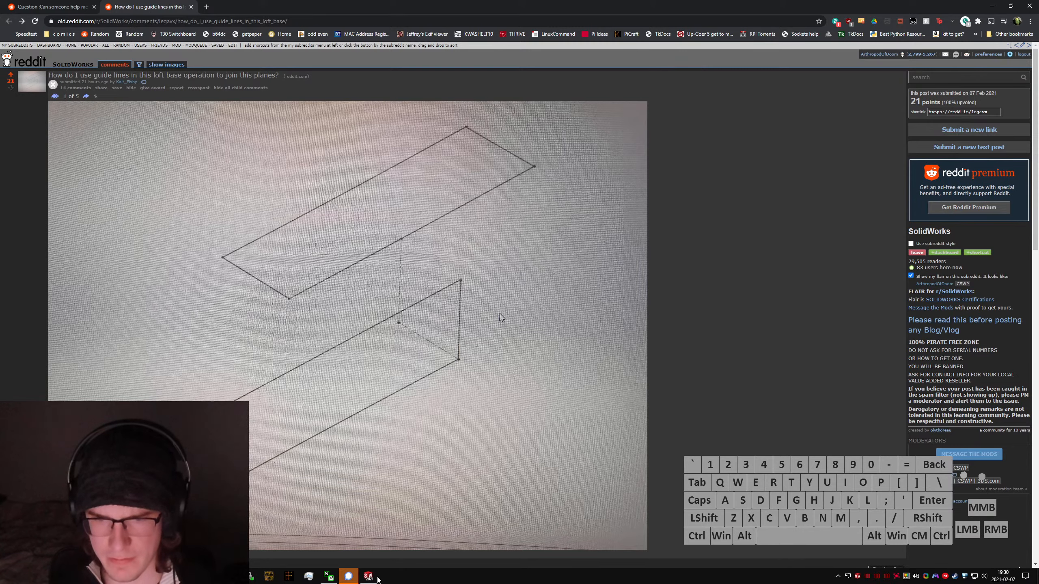
# Step: Return to SolidWorks and replace the empty millimetre part with a new one from the Part IPS template
pyautogui.click(377, 579)
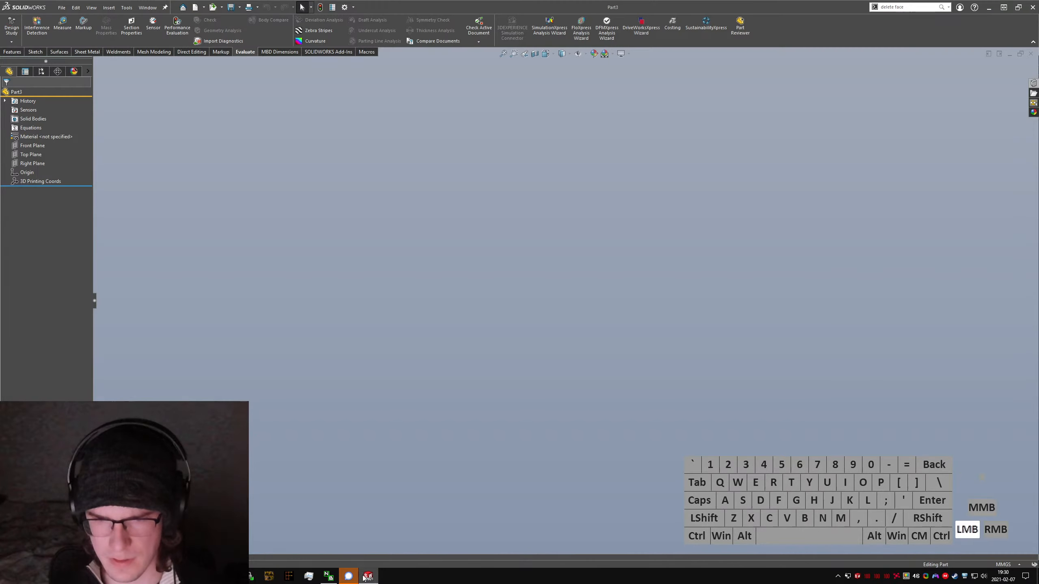
pyautogui.click(1031, 53)
pyautogui.click(62, 7)
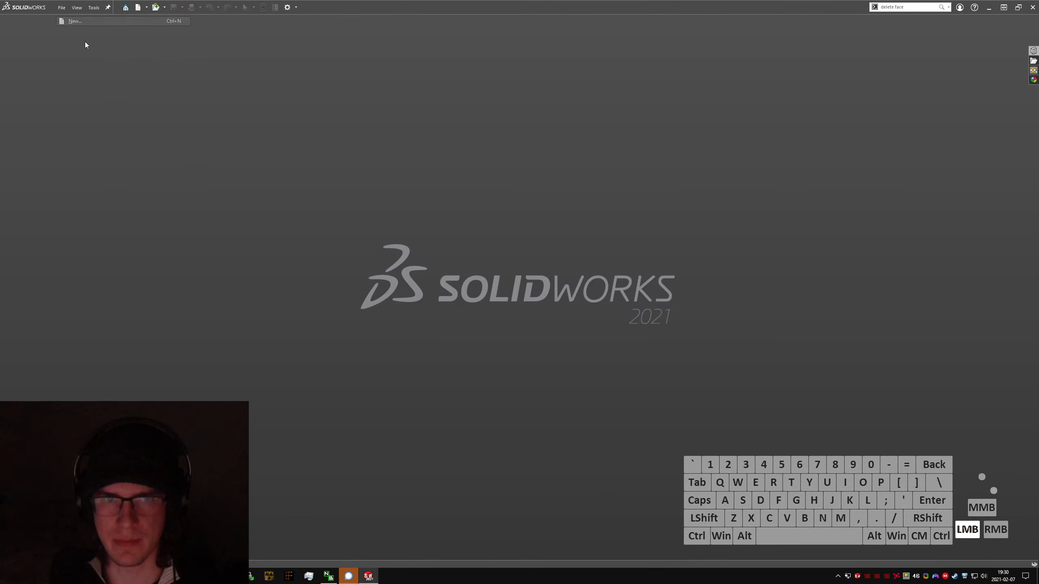
pyautogui.doubleClick(401, 224)
# Step: Sketch an L on the Right Plane from a horizontal line ending at the origin and a vertical line rising about 1.57 in from it
pyautogui.click(11, 25)
pyautogui.moveTo(517, 249)
pyautogui.mouseDown(button='middle')
pyautogui.moveTo(575, 252)
pyautogui.moveTo(636, 200)
pyautogui.mouseUp(button='middle')
pyautogui.click(623, 221)
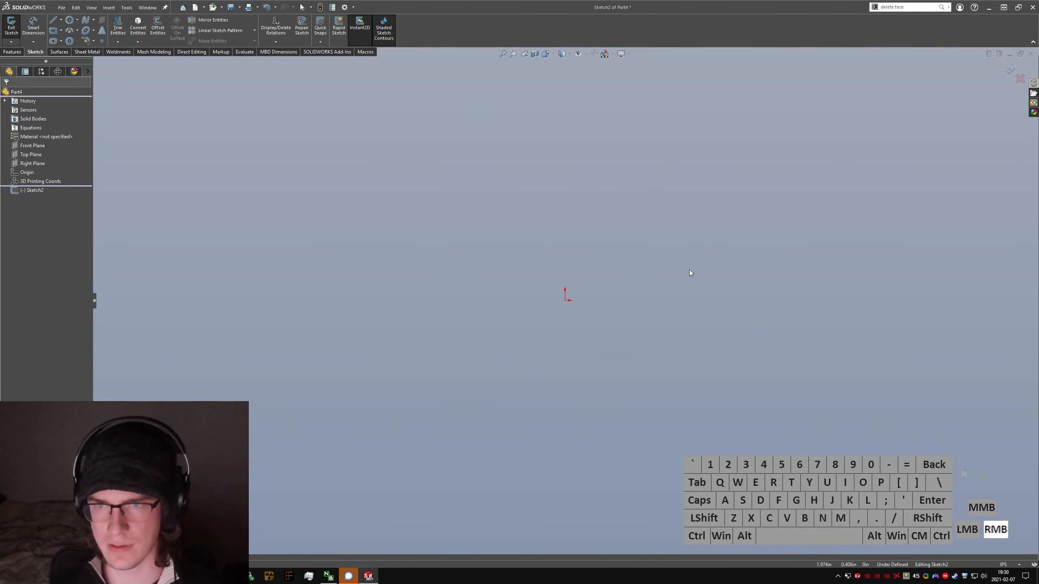
pyautogui.moveTo(689, 273); pyautogui.dragTo(654, 273, button='right')
pyautogui.click(438, 300)
pyautogui.click(565, 300)
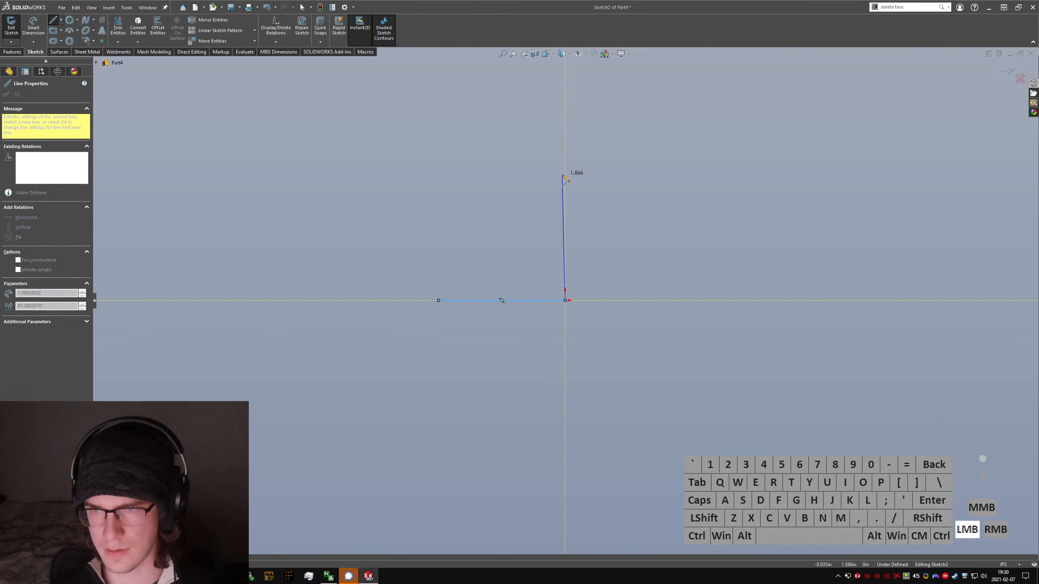
pyautogui.click(565, 175)
pyautogui.press('Escape')
# Step: Make the horizontal and vertical lines equal in length and dimension the vertical one to 15 in
pyautogui.moveTo(293, 136); pyautogui.dragTo(640, 460)
pyautogui.hotkey('alt', 'q')
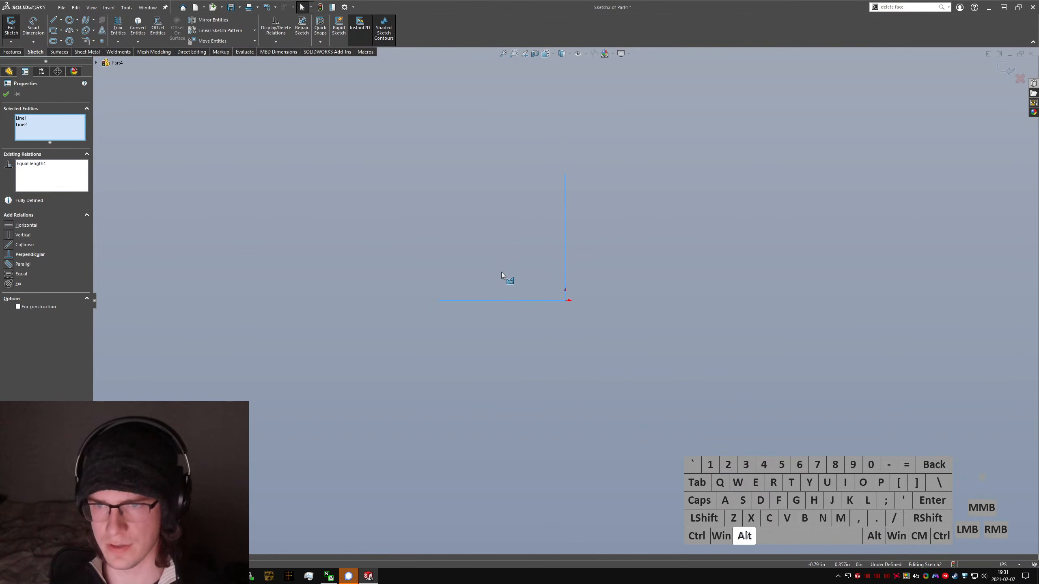
pyautogui.click(592, 422)
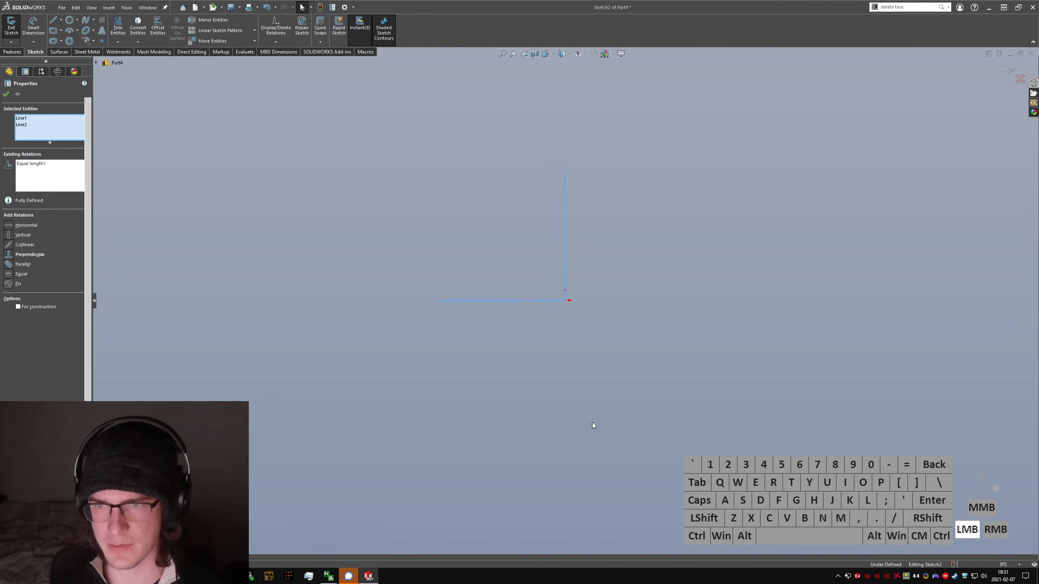
pyautogui.moveTo(571, 270); pyautogui.dragTo(565, 223, button='right')
pyautogui.click(566, 228)
pyautogui.click(734, 286)
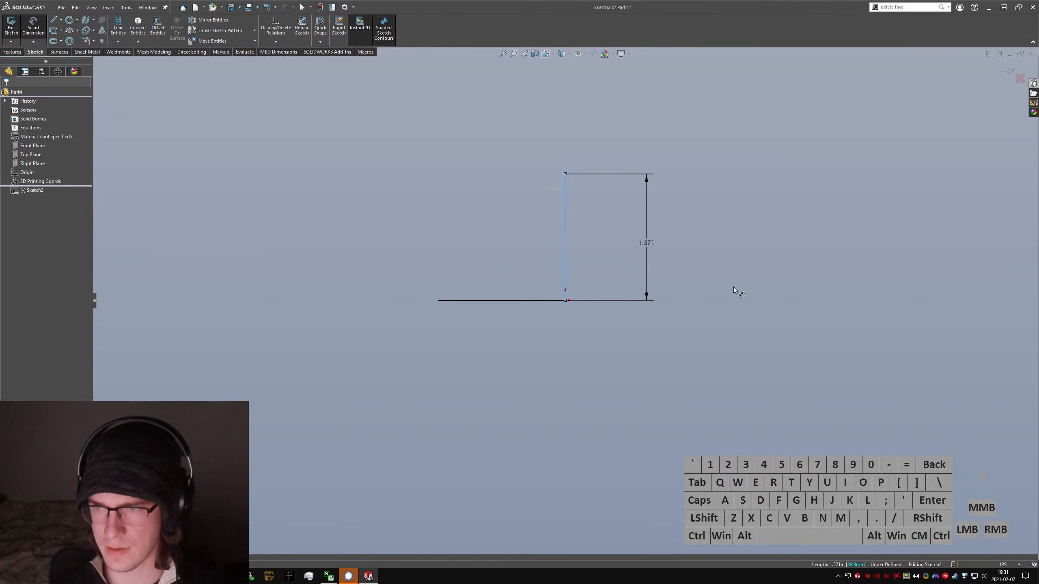
pyautogui.write('15')
pyautogui.press('Return')
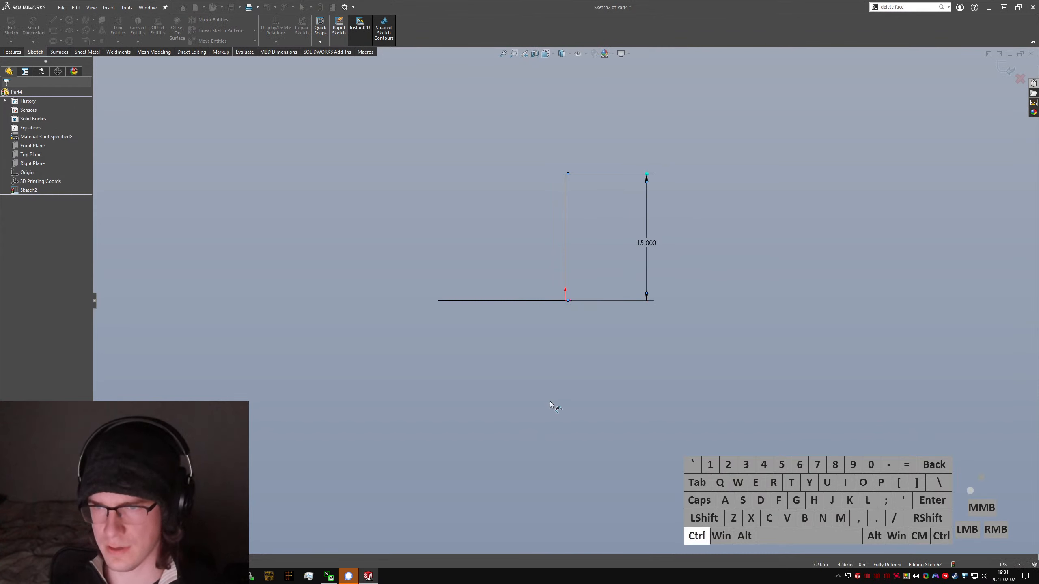
# Step: Convert both lines of the L-shaped sketch to construction geometry
pyautogui.hotkey('ctrl', 'a')
pyautogui.hotkey('alt', 'c')
pyautogui.click(565, 360)
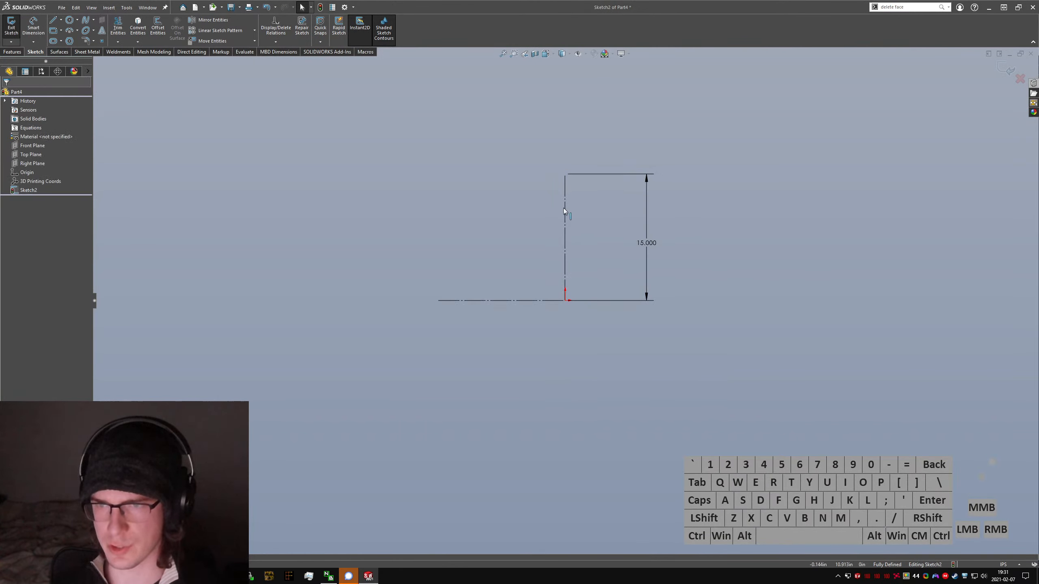
# Step: Exit the L-shaped sketch and save the part as Question2
pyautogui.click(19, 29)
pyautogui.hotkey('ctrl', 's')
pyautogui.write('Question2')
pyautogui.press('Return')
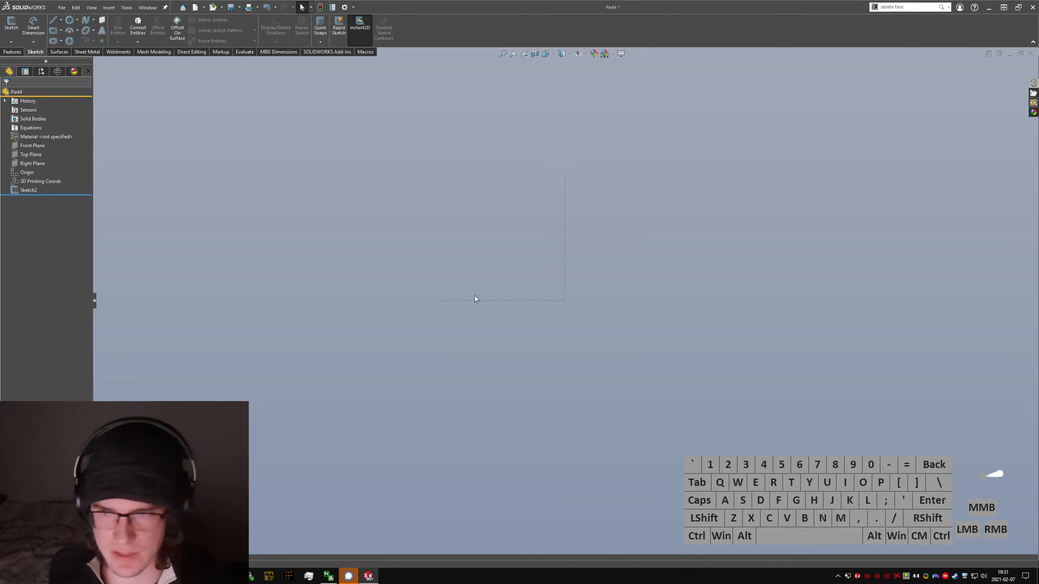
# Step: Create a reference plane perpendicular to the vertical construction line, passing through its upper endpoint
pyautogui.click(459, 245)
pyautogui.hotkey('ctrl', '7')
pyautogui.click(620, 343)
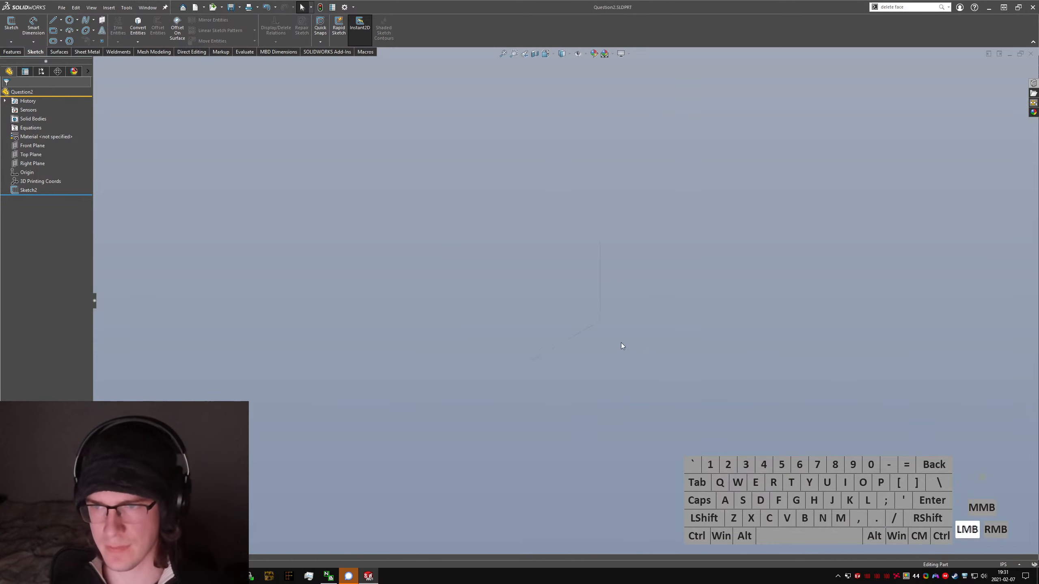
pyautogui.click(636, 317)
pyautogui.write('s')
pyautogui.write('plane')
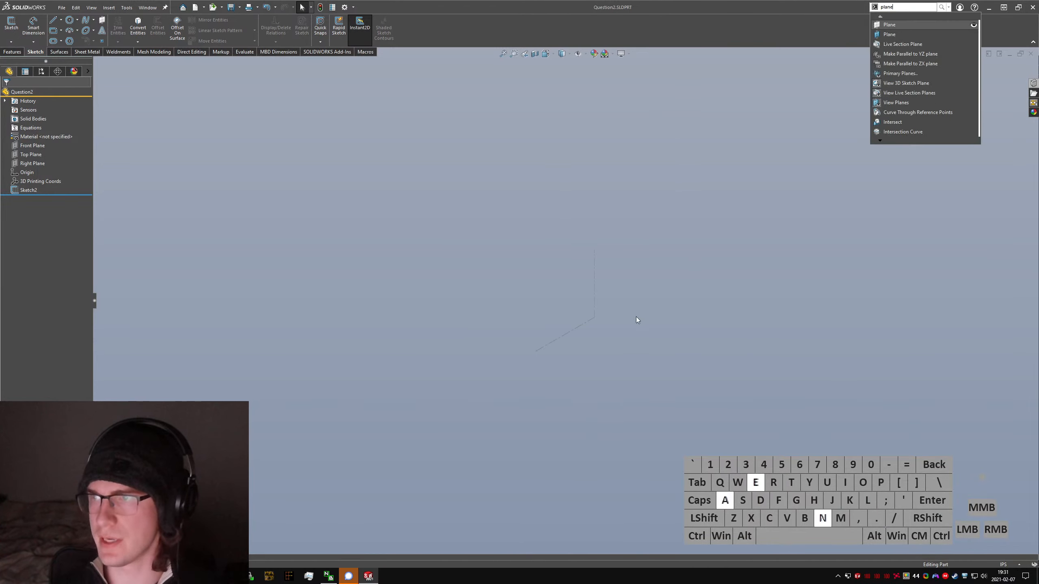
pyautogui.press('Return')
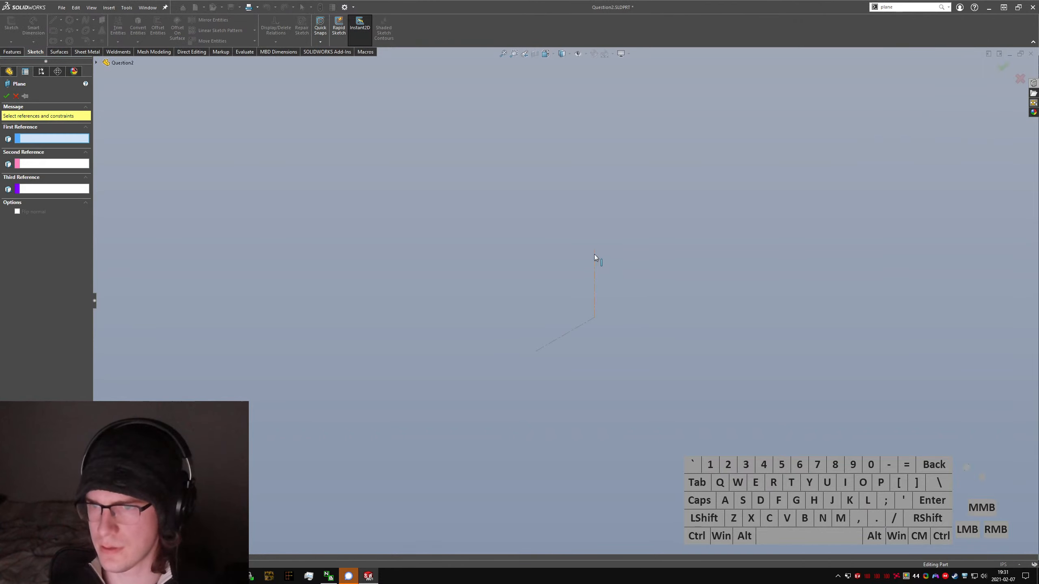
pyautogui.click(594, 249)
pyautogui.click(595, 266)
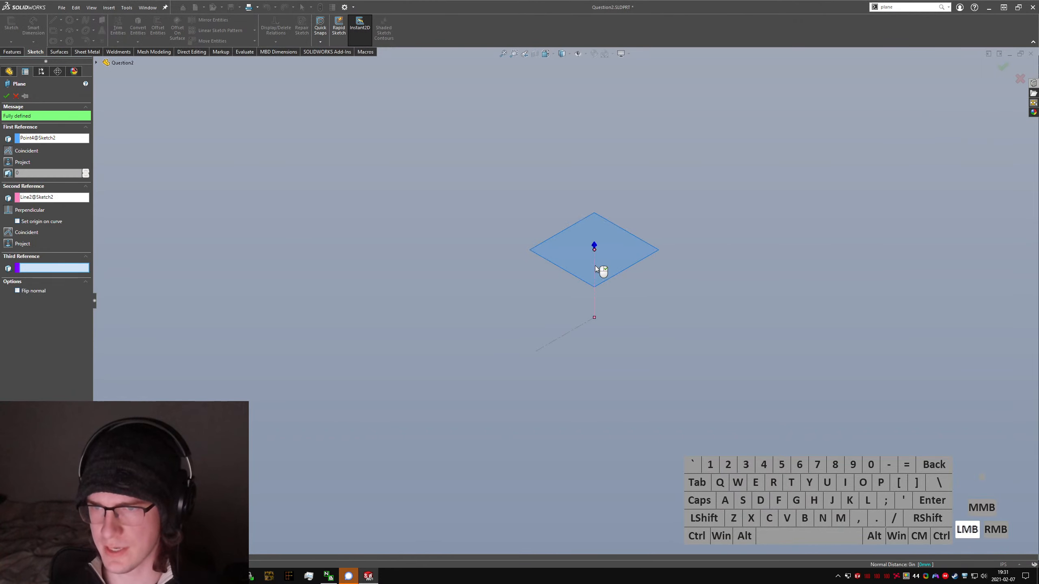
pyautogui.rightClick(594, 266)
# Step: Check the Reddit photo for how the upper rectangle sits on the construction lines, and return to SolidWorks
pyautogui.click(480, 285)
pyautogui.write('s')
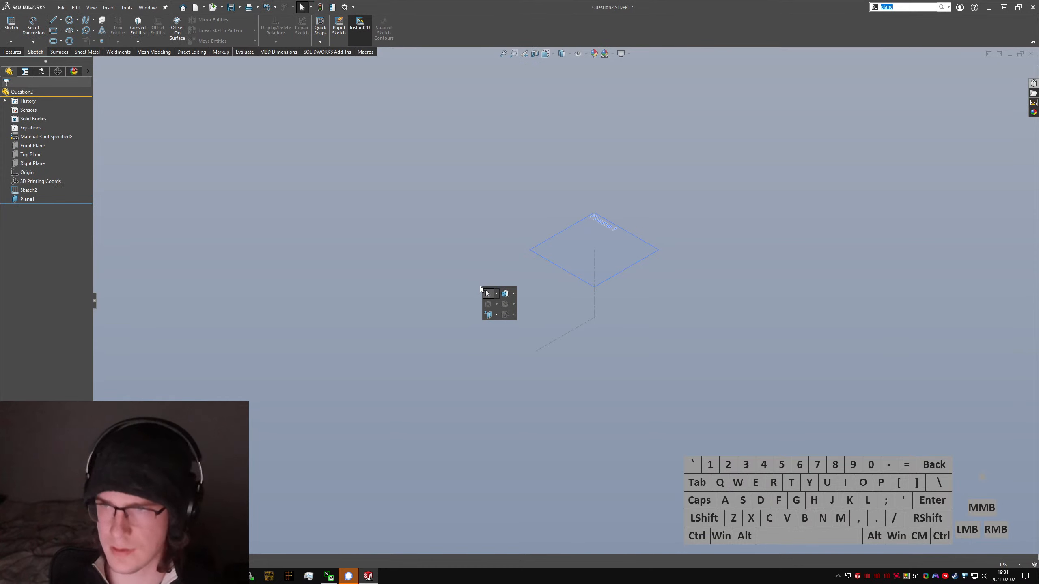
pyautogui.write('sketch')
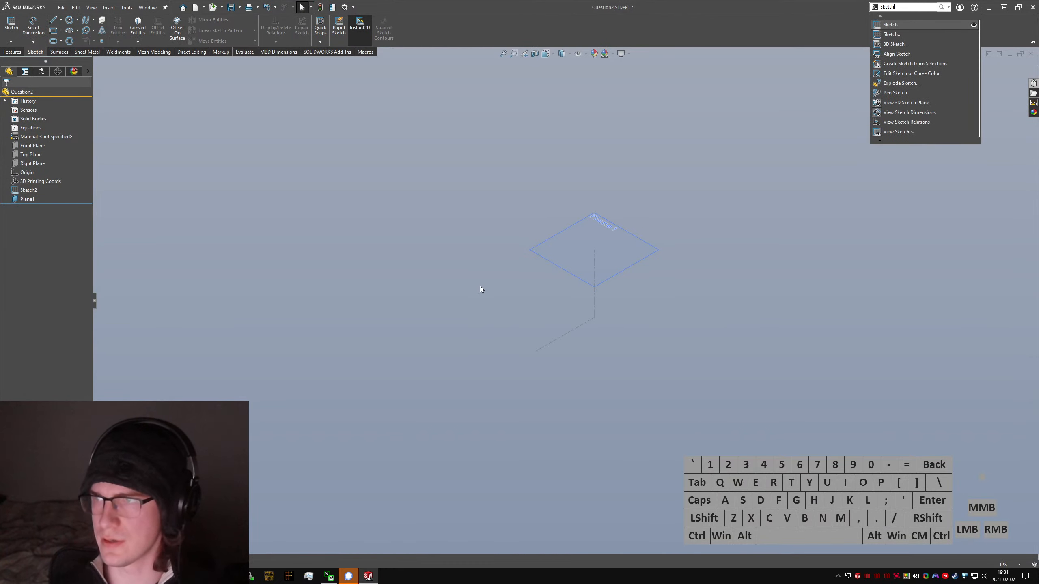
pyautogui.click(489, 295)
pyautogui.hotkey('alt', 'Tab')
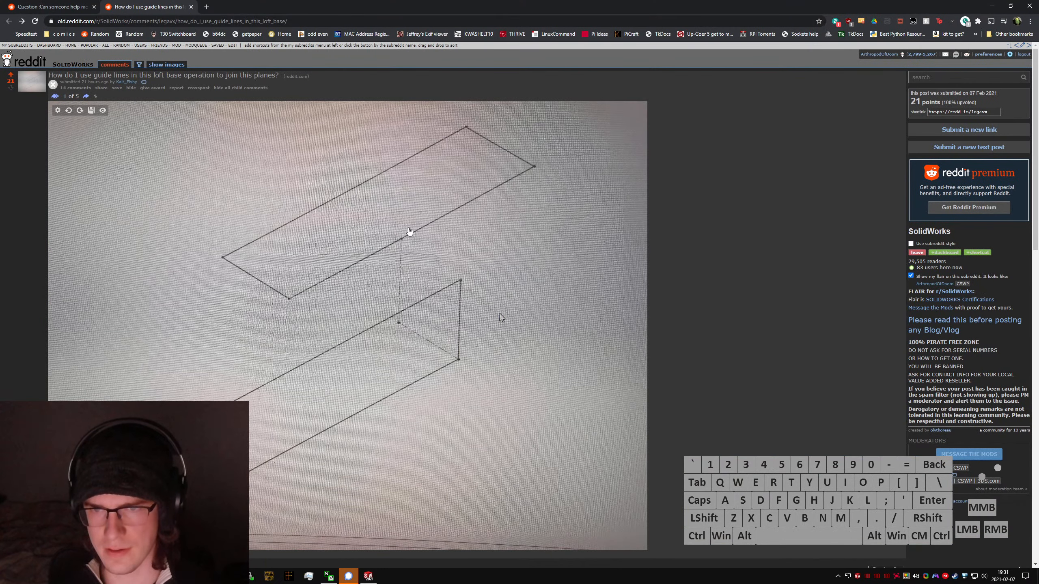
pyautogui.hotkey('alt', 'Tab')
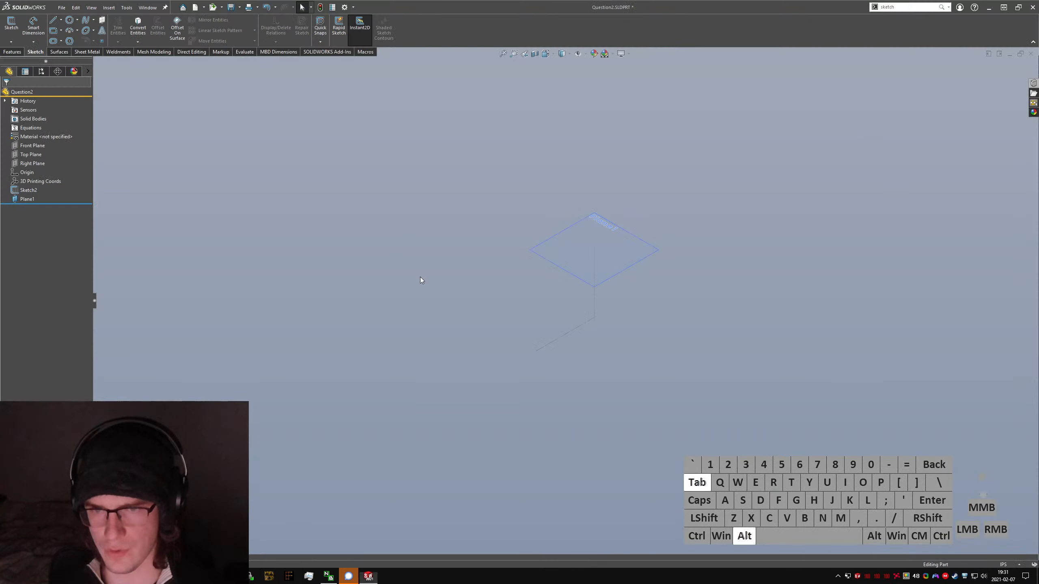
# Step: Start a sketch on the plane at the vertical line's upper endpoint and hide that plane
pyautogui.click(607, 252)
pyautogui.write('sketch')
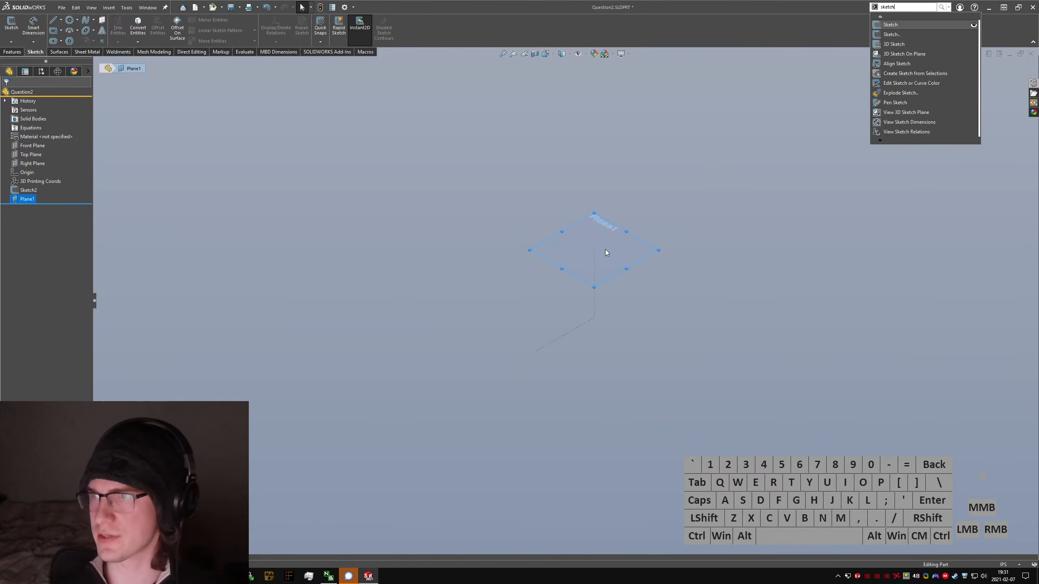
pyautogui.press('Return')
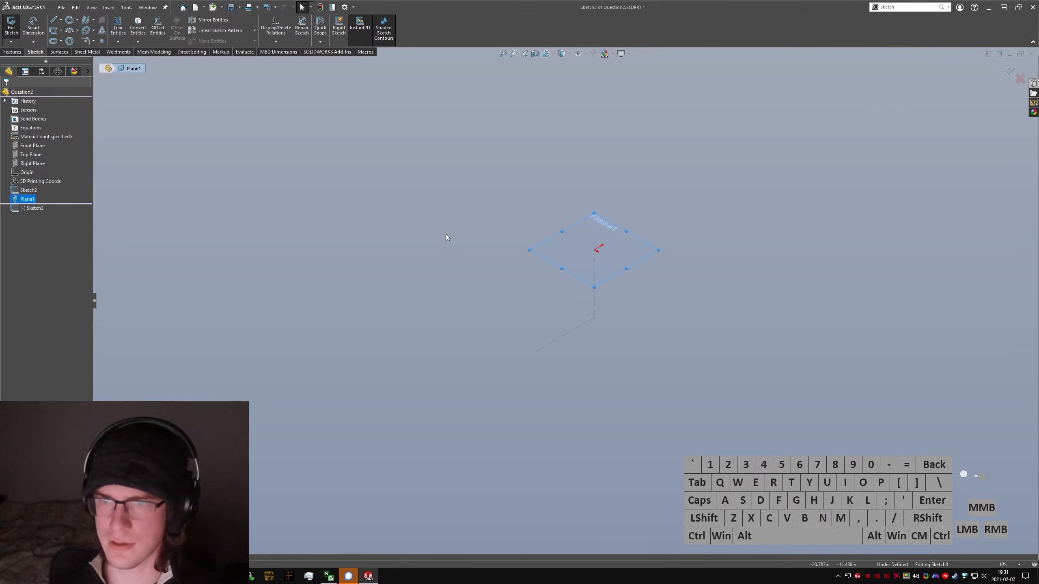
pyautogui.rightClick(27, 199)
pyautogui.click(28, 187)
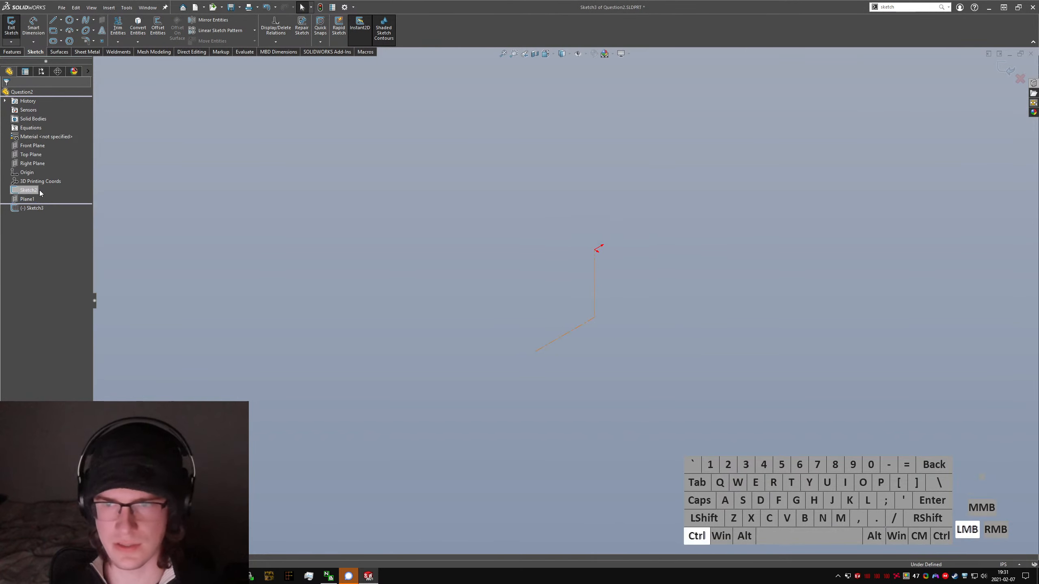
# Step: Sketch a rectangle about 36.3 in wide with its lower edge centred on the sketch origin
pyautogui.hotkey('ctrl', '5')
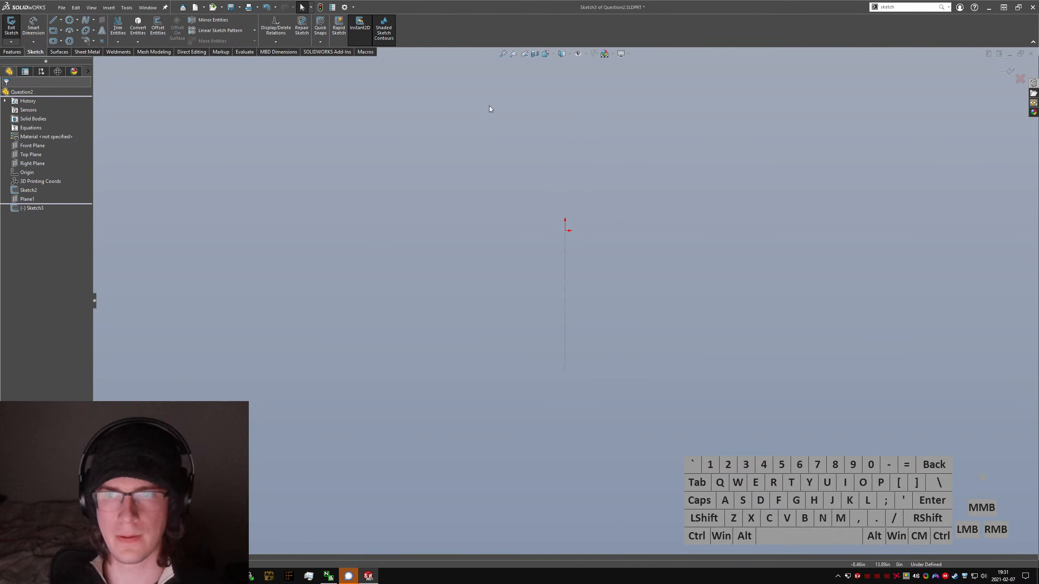
pyautogui.click(53, 31)
pyautogui.click(359, 203)
pyautogui.click(759, 313)
# Step: Dimension the rectangle to 10 in deep and 40 in wide, and exit the sketch
pyautogui.click(34, 27)
pyautogui.click(358, 260)
pyautogui.click(262, 259)
pyautogui.write('10')
pyautogui.press('Return')
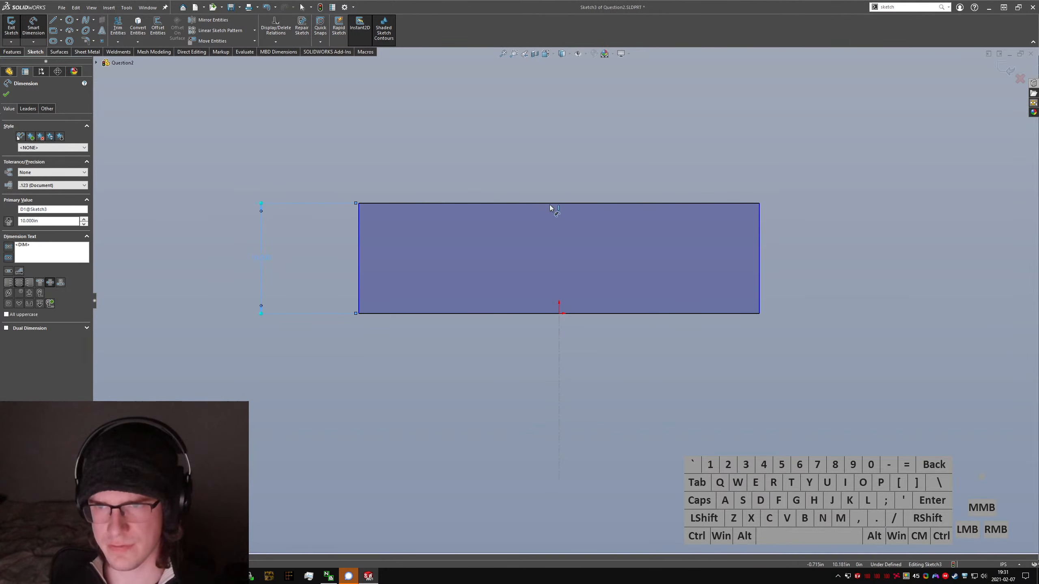
pyautogui.click(550, 205)
pyautogui.click(565, 166)
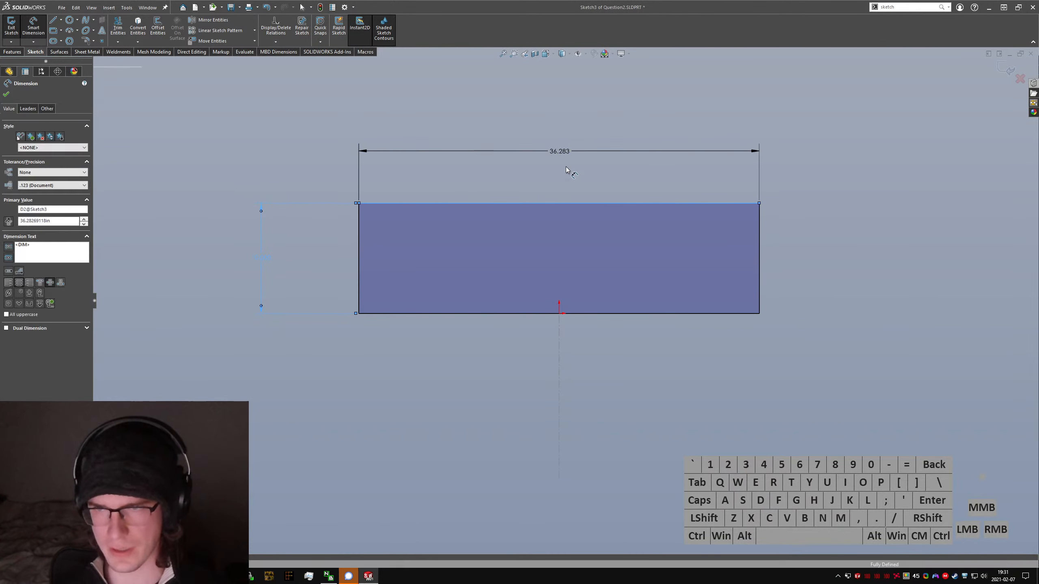
pyautogui.write('40')
pyautogui.press('Return')
pyautogui.press('Escape')
pyautogui.click(11, 28)
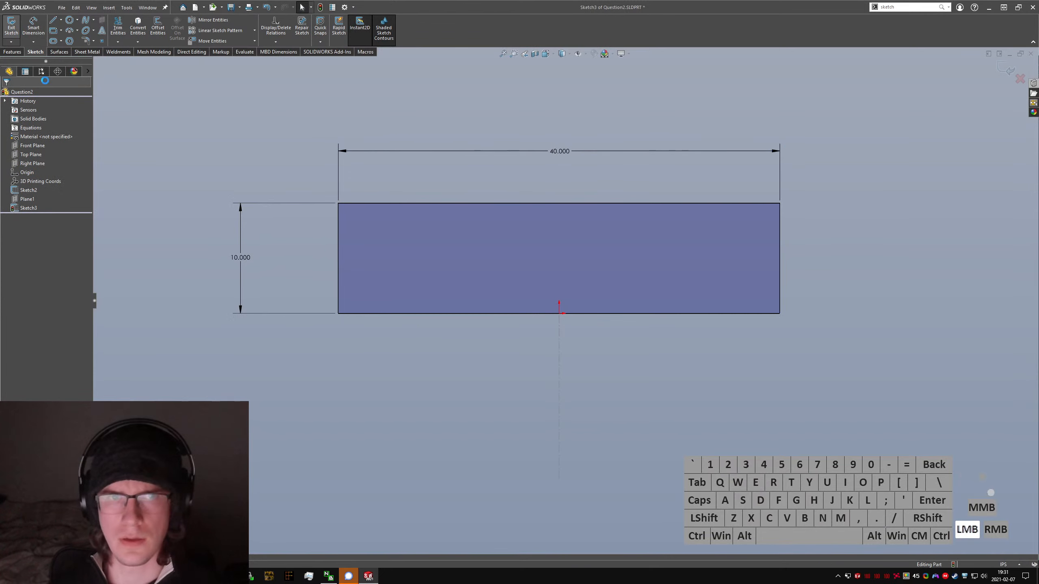
# Step: Create a second reference plane perpendicular to the horizontal construction line, passing through its free endpoint
pyautogui.moveTo(583, 315)
pyautogui.mouseDown(button='middle')
pyautogui.moveTo(580, 162)
pyautogui.moveTo(617, 167)
pyautogui.moveTo(586, 160)
pyautogui.mouseUp(button='middle')
pyautogui.click(508, 196)
pyautogui.write('s')
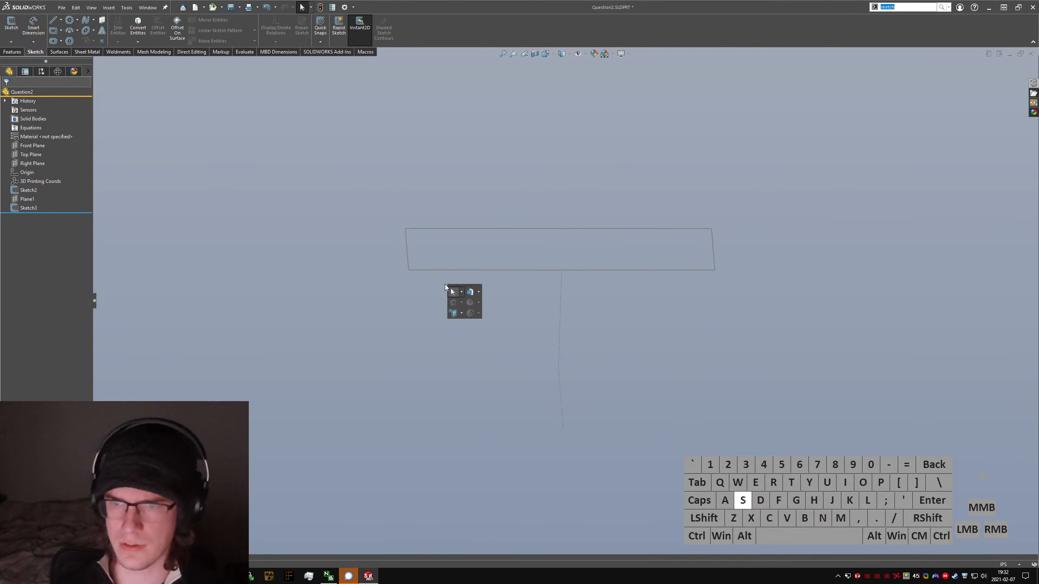
pyautogui.write('plane')
pyautogui.press('Return')
pyautogui.click(562, 401)
pyautogui.moveTo(572, 403)
pyautogui.mouseDown(button='middle')
pyautogui.moveTo(610, 414)
pyautogui.moveTo(592, 432)
pyautogui.mouseUp(button='middle')
pyautogui.scroll(-3, 592, 432)
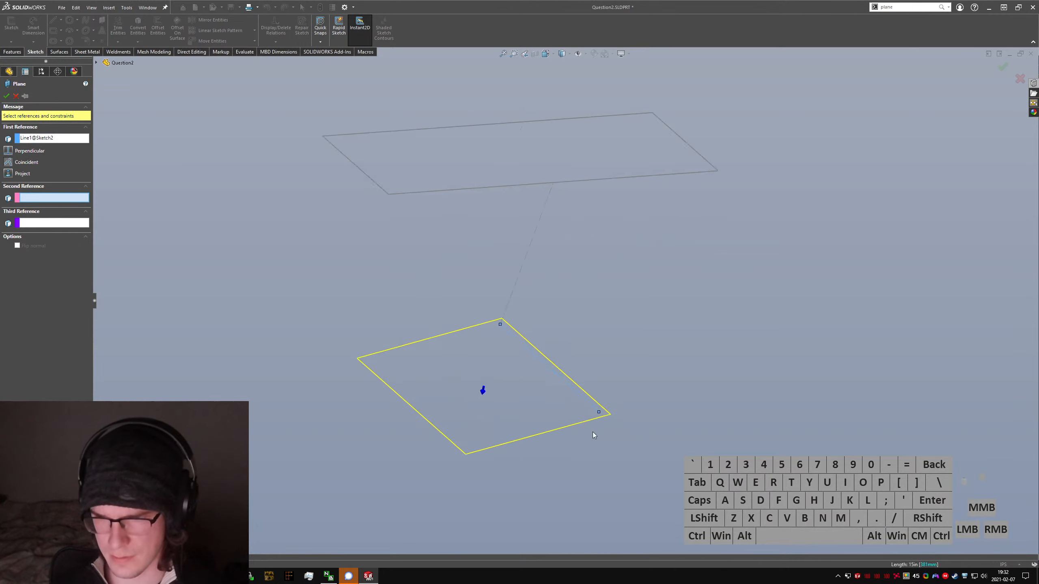
pyautogui.click(599, 403)
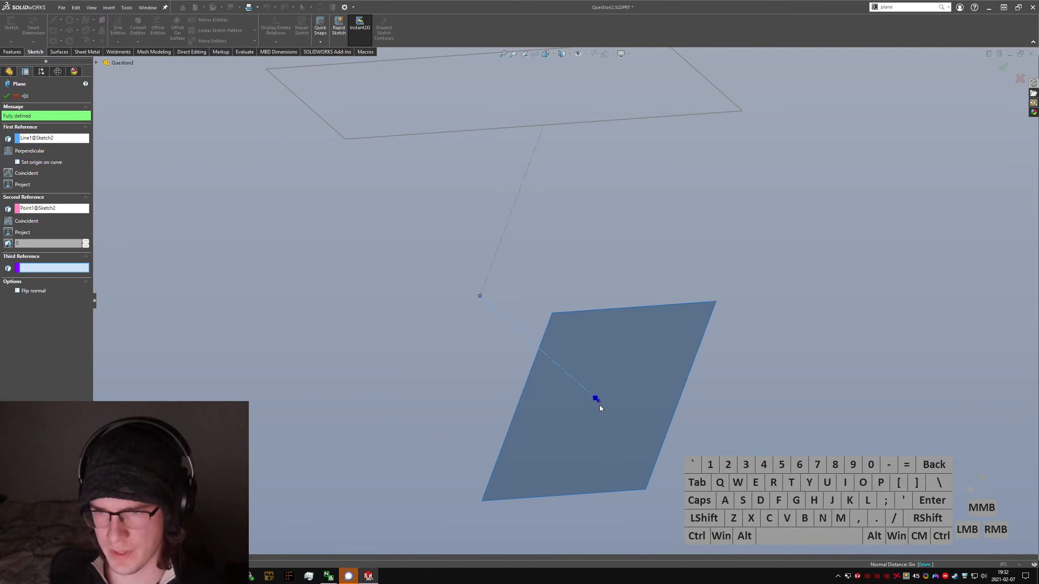
pyautogui.click(6, 97)
# Step: Start a sketch on the new plane at the horizontal line's free end and hide that plane
pyautogui.write('sket')
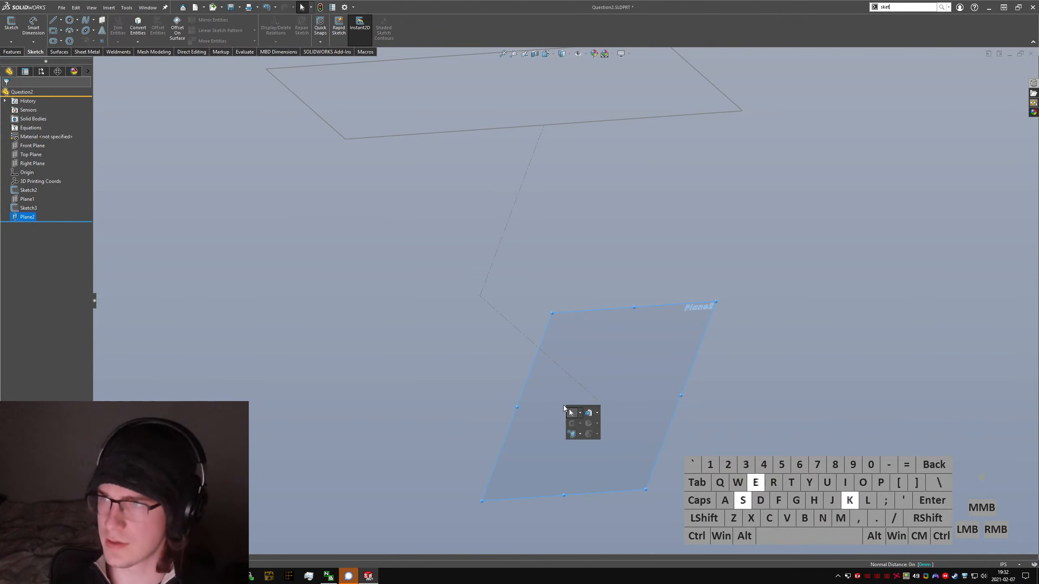
pyautogui.write('ch')
pyautogui.press('Return')
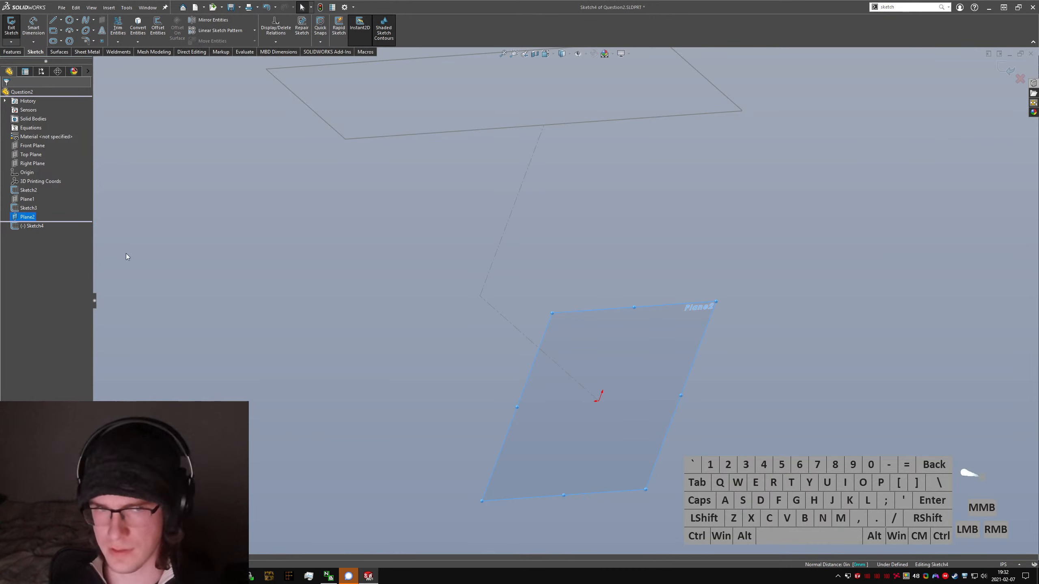
pyautogui.rightClick(22, 217)
pyautogui.click(260, 322)
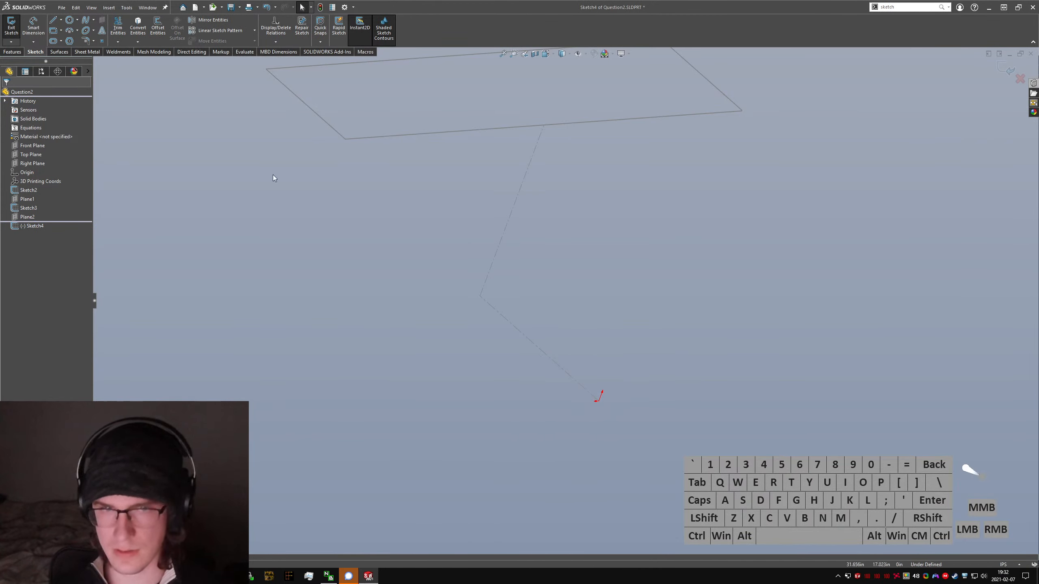
# Step: Sketch a corner rectangle about 9.4 in tall, starting at the sketch origin and extending up to one side
pyautogui.click(53, 30)
pyautogui.hotkey('ctrl', '1')
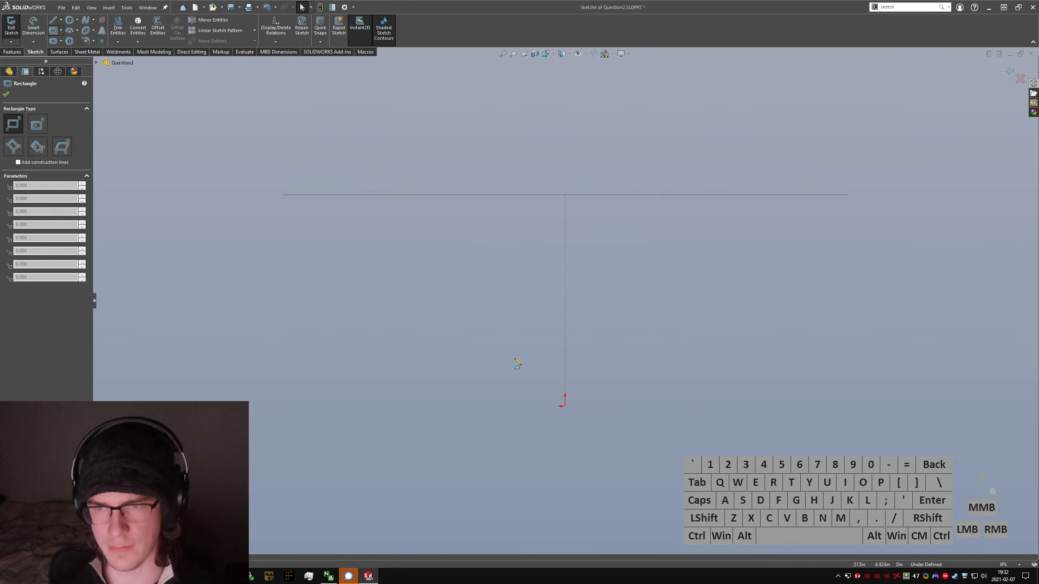
pyautogui.click(565, 406)
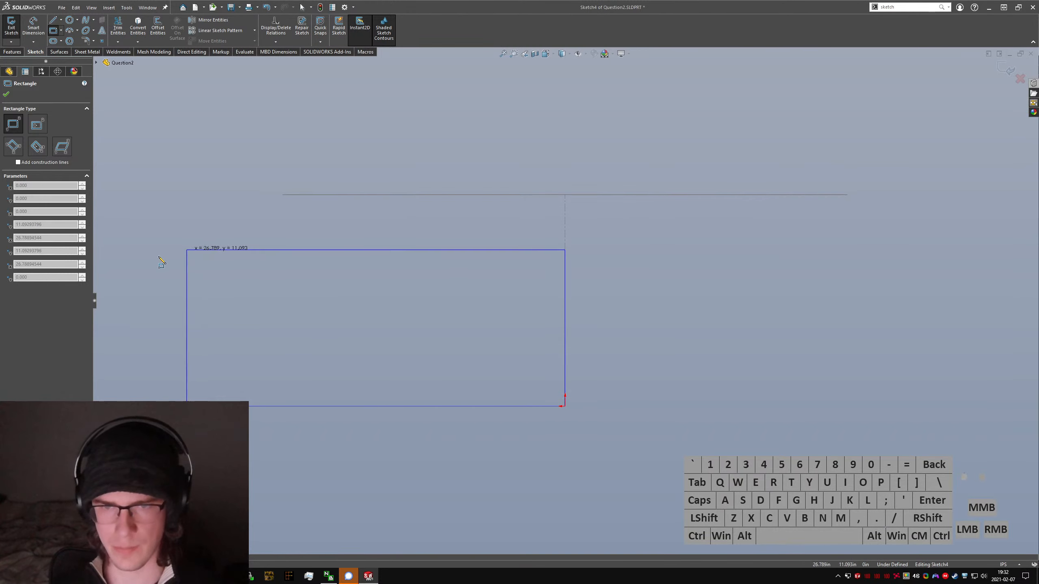
pyautogui.click(136, 274)
# Step: Dimension the lower rectangle to 10 in tall and 40 in wide, and exit the sketch
pyautogui.moveTo(527, 327); pyautogui.dragTo(531, 289, button='right')
pyautogui.click(565, 328)
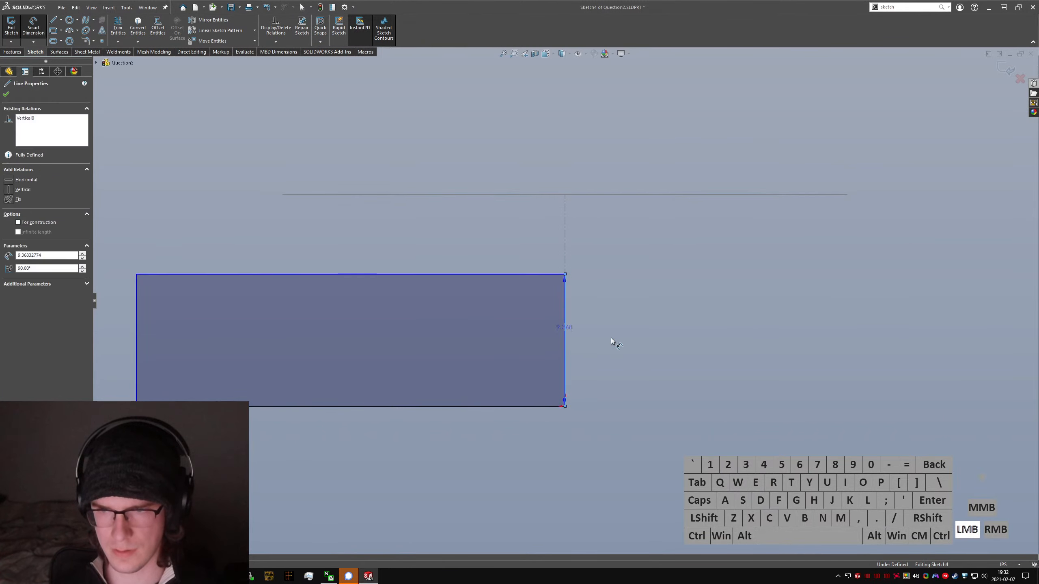
pyautogui.click(611, 338)
pyautogui.write('10')
pyautogui.press('Return')
pyautogui.click(470, 275)
pyautogui.click(450, 243)
pyautogui.write('40')
pyautogui.press('Return')
pyautogui.press('Escape')
pyautogui.scroll(3, 483, 300)
pyautogui.moveTo(493, 307)
pyautogui.mouseDown(button='middle')
pyautogui.moveTo(573, 335)
pyautogui.moveTo(544, 352)
pyautogui.mouseUp(button='middle')
pyautogui.click(11, 41)
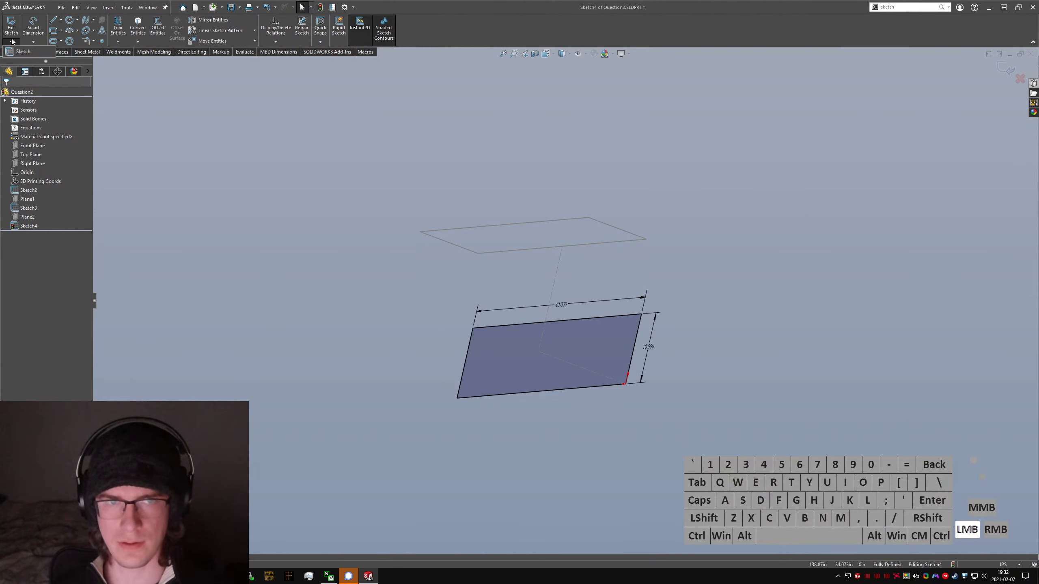
pyautogui.click(23, 51)
# Step: Inspect the two rectangular profiles from the front and right views and check the angle between their edges
pyautogui.click(670, 308)
pyautogui.moveTo(670, 308)
pyautogui.mouseDown(button='middle')
pyautogui.moveTo(614, 270)
pyautogui.moveTo(631, 272)
pyautogui.mouseUp(button='middle')
pyautogui.hotkey('ctrl', '1')
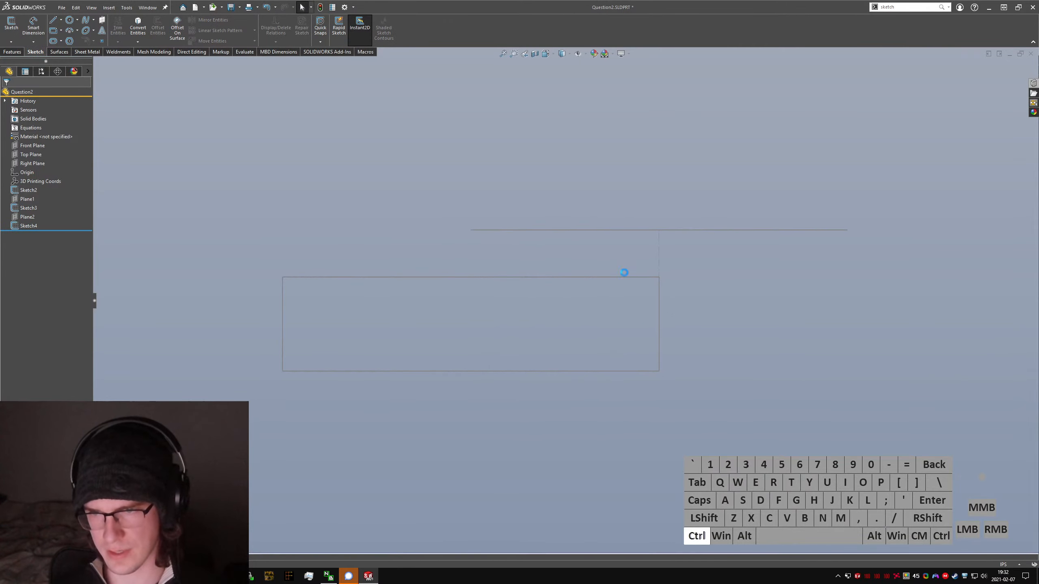
pyautogui.hotkey('ctrl', '3')
pyautogui.keyDown('ctrl'); pyautogui.click(430, 131); pyautogui.keyUp('ctrl')
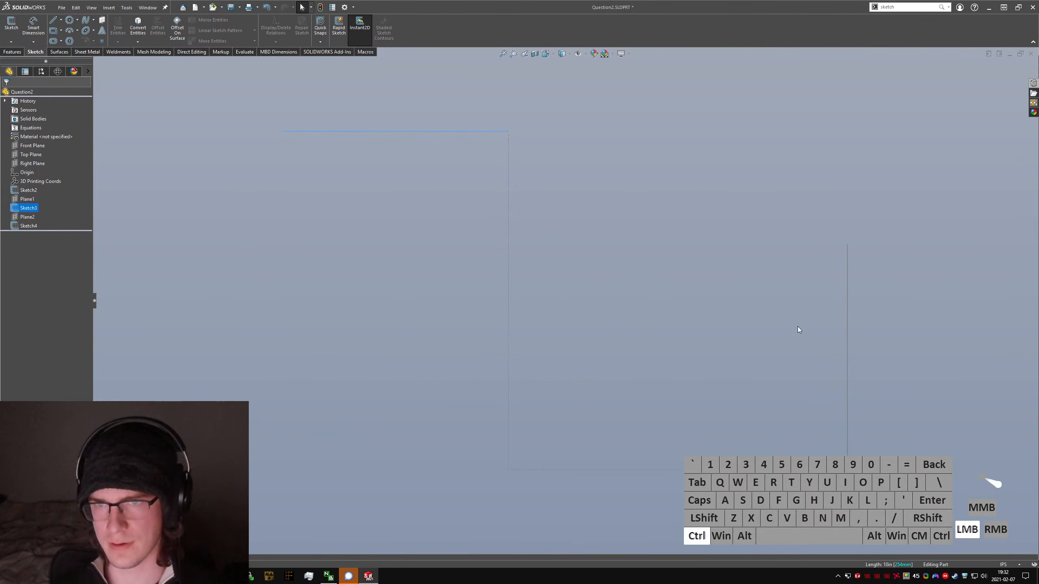
pyautogui.keyDown('ctrl'); pyautogui.click(847, 340); pyautogui.keyUp('ctrl')
pyautogui.scroll(5, 631, 345)
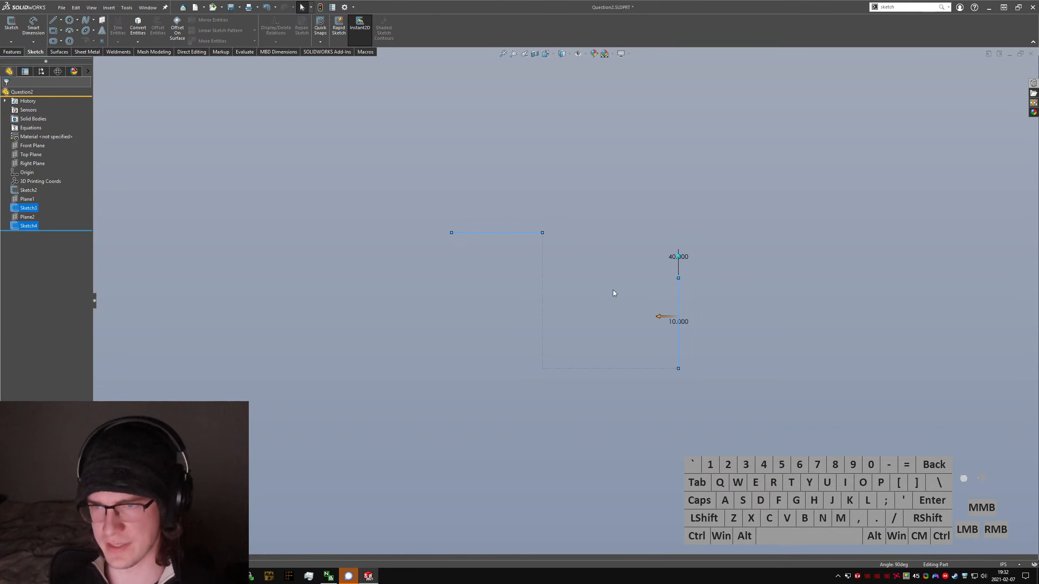
pyautogui.moveTo(562, 277); pyautogui.dragTo(503, 309, button='middle')
pyautogui.click(720, 247)
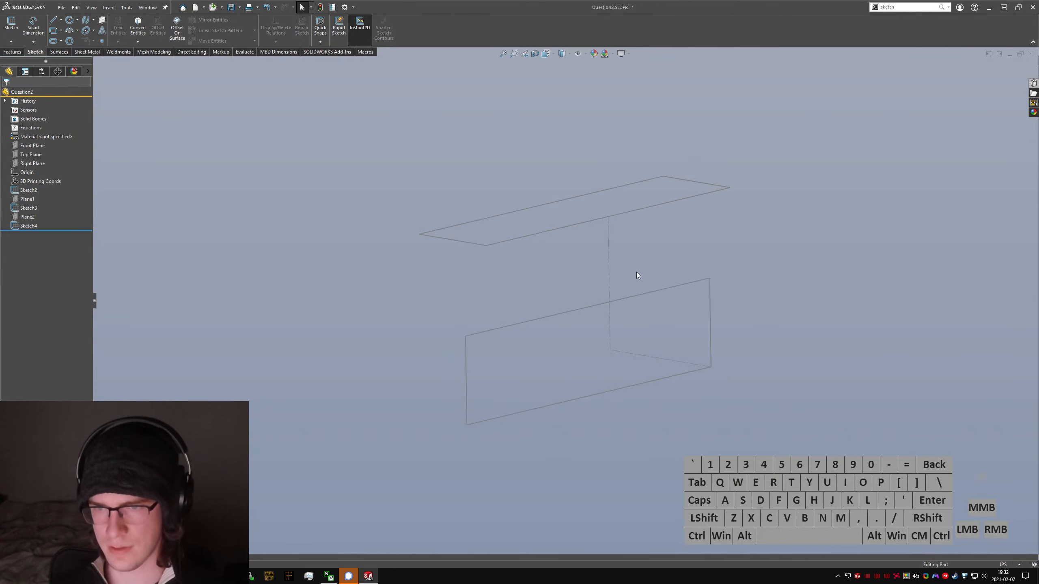
# Step: Switch to the Reddit post and step through its reference images to the hand-drawn front, side and top views
pyautogui.hotkey('alt', 'Tab')
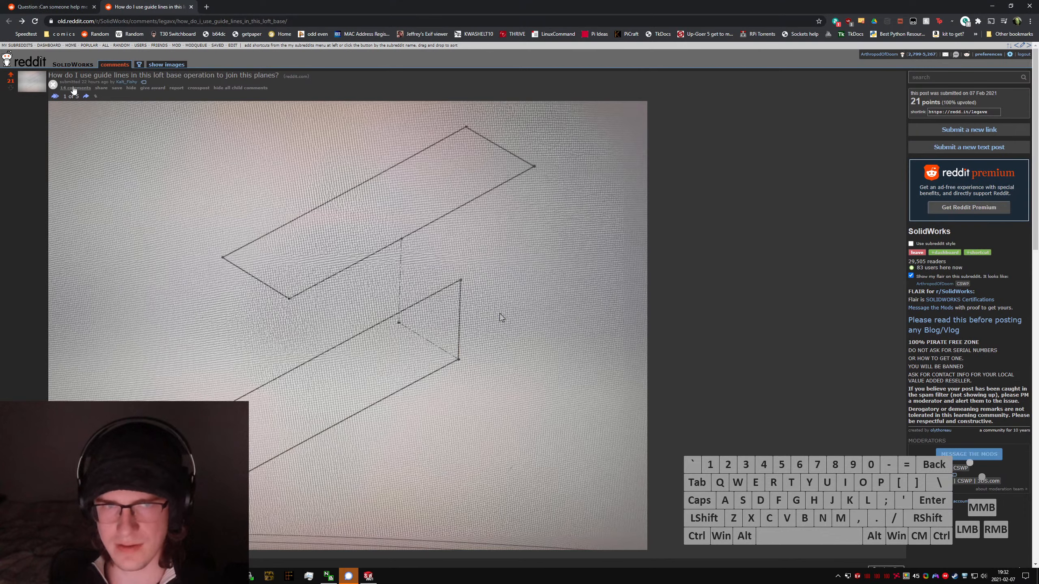
pyautogui.click(88, 98)
pyautogui.click(87, 99)
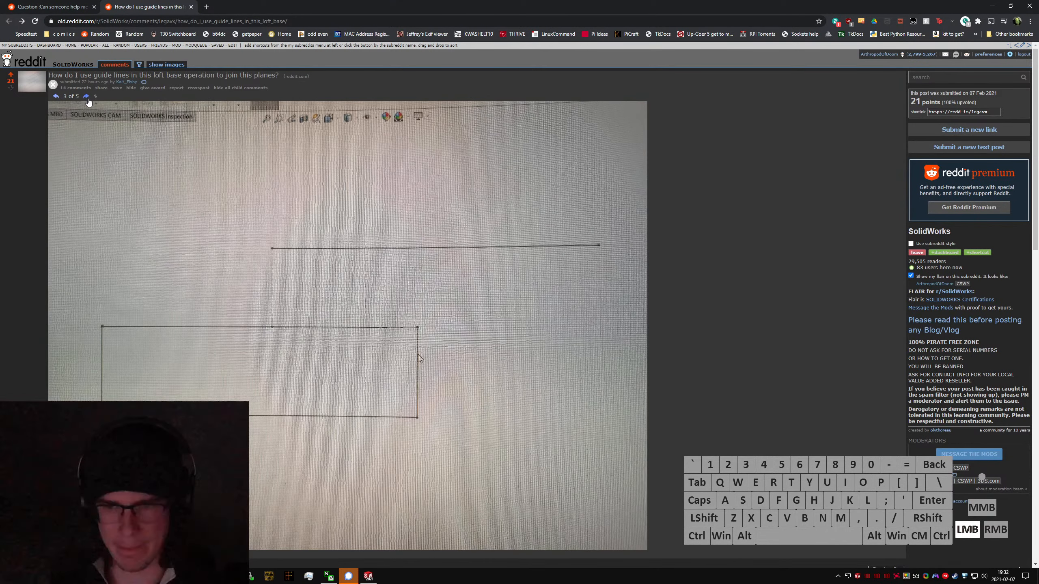
pyautogui.click(88, 100)
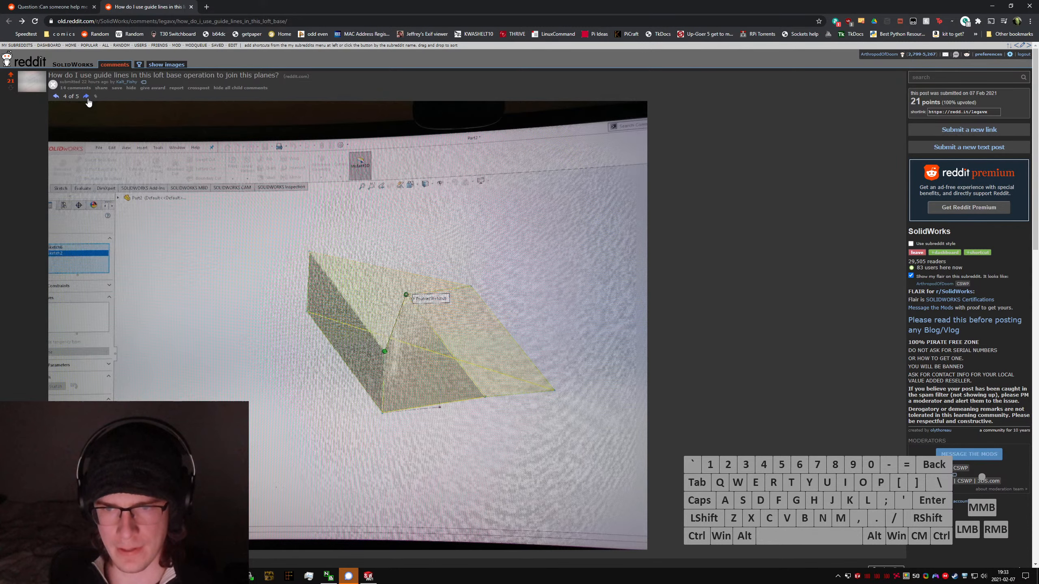
pyautogui.click(86, 98)
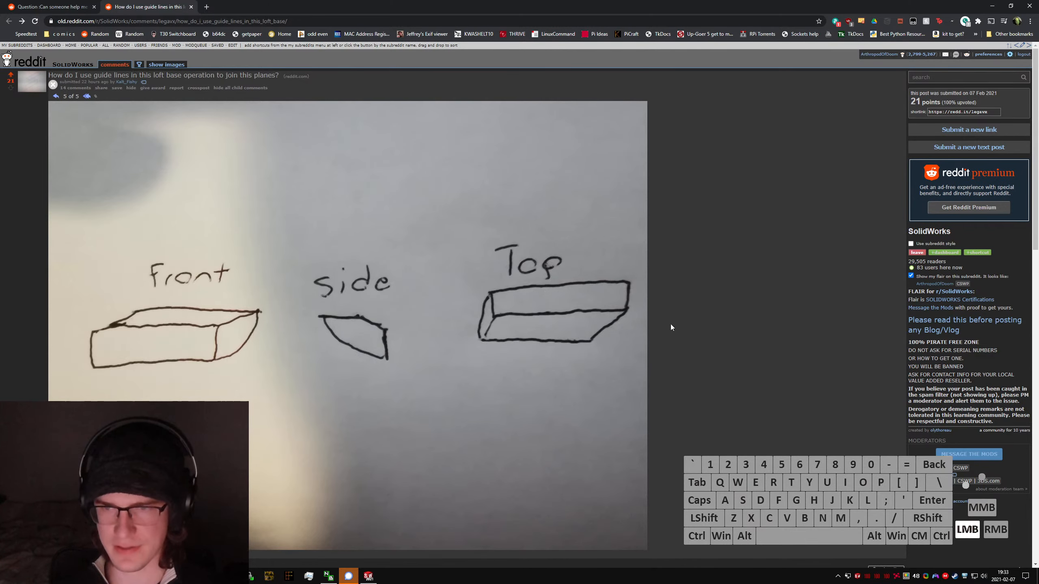
# Step: Switch back to SolidWorks and loft the upper rectangle to the lower one, moving the upper connector to the matching corner to remove the twist
pyautogui.hotkey('alt', 'Tab')
pyautogui.moveTo(580, 359)
pyautogui.mouseDown(button='middle')
pyautogui.moveTo(524, 292)
pyautogui.moveTo(544, 320)
pyautogui.mouseUp(button='middle')
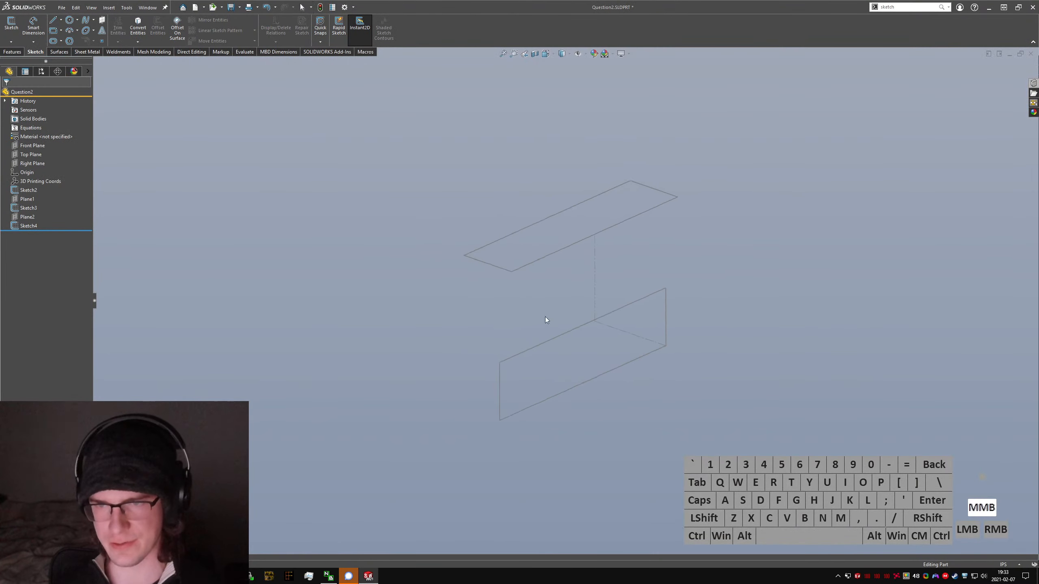
pyautogui.write('sloft')
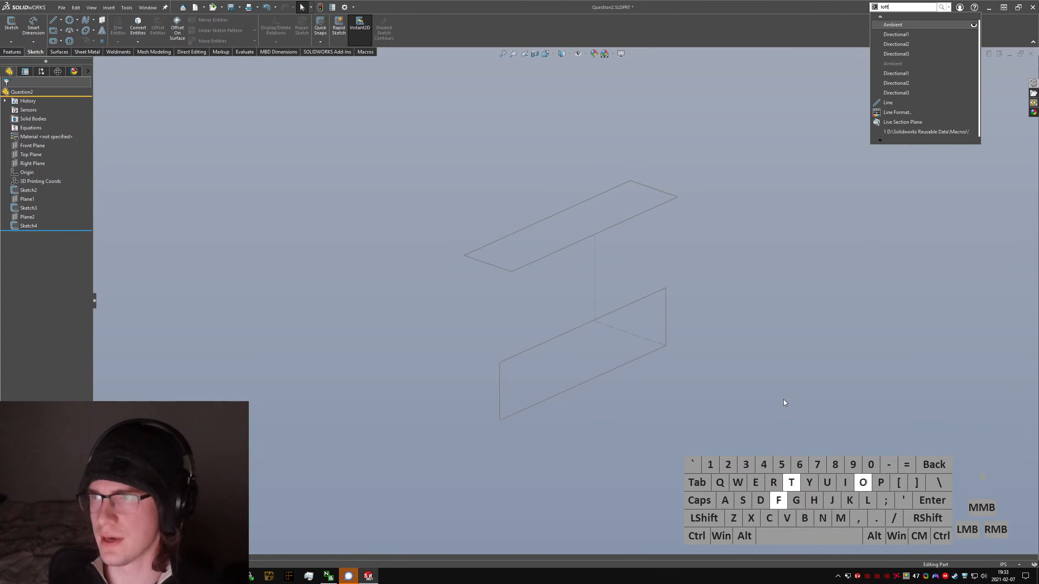
pyautogui.press('Return')
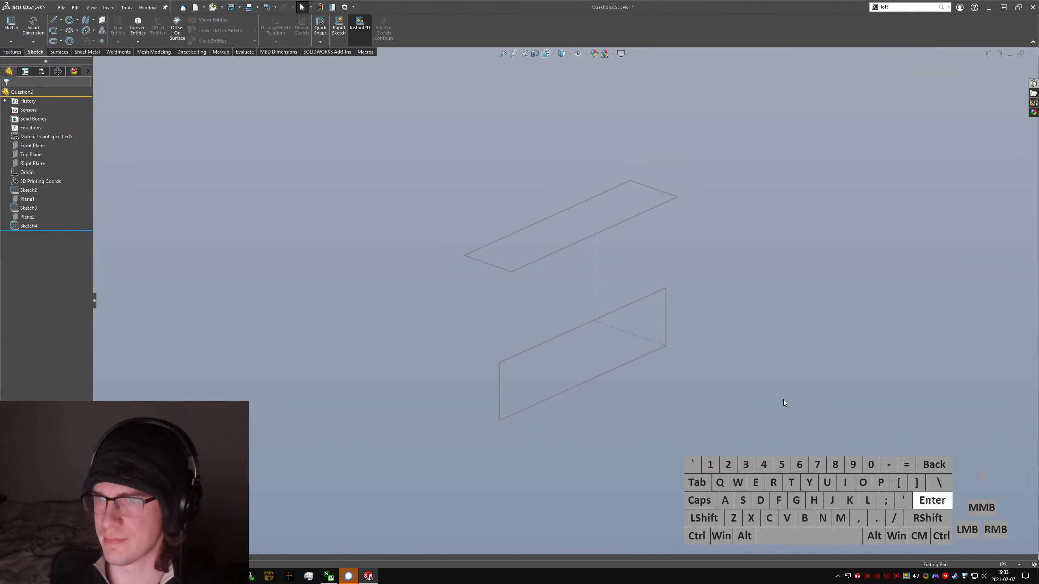
pyautogui.click(465, 256)
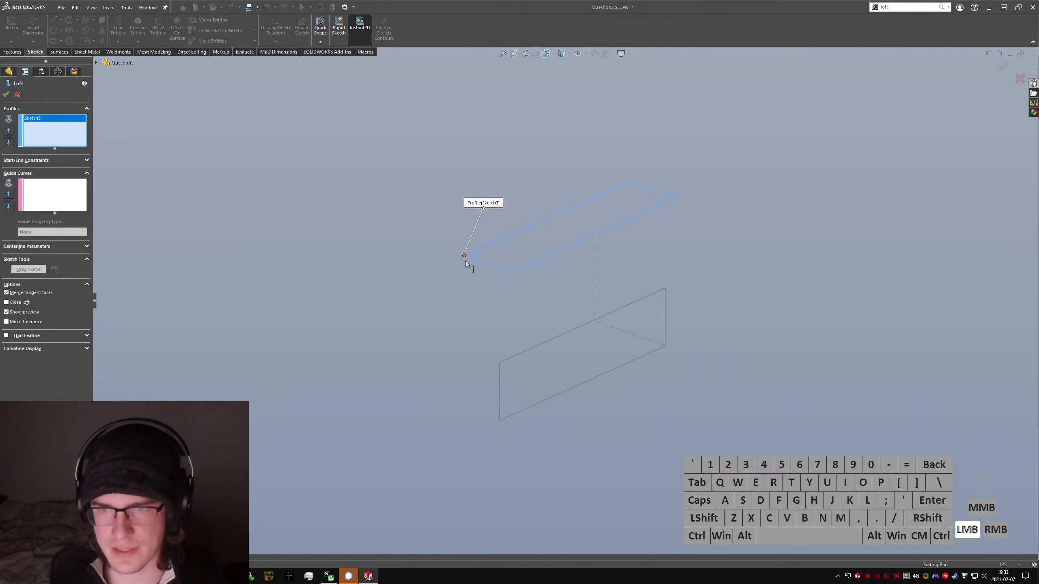
pyautogui.click(499, 363)
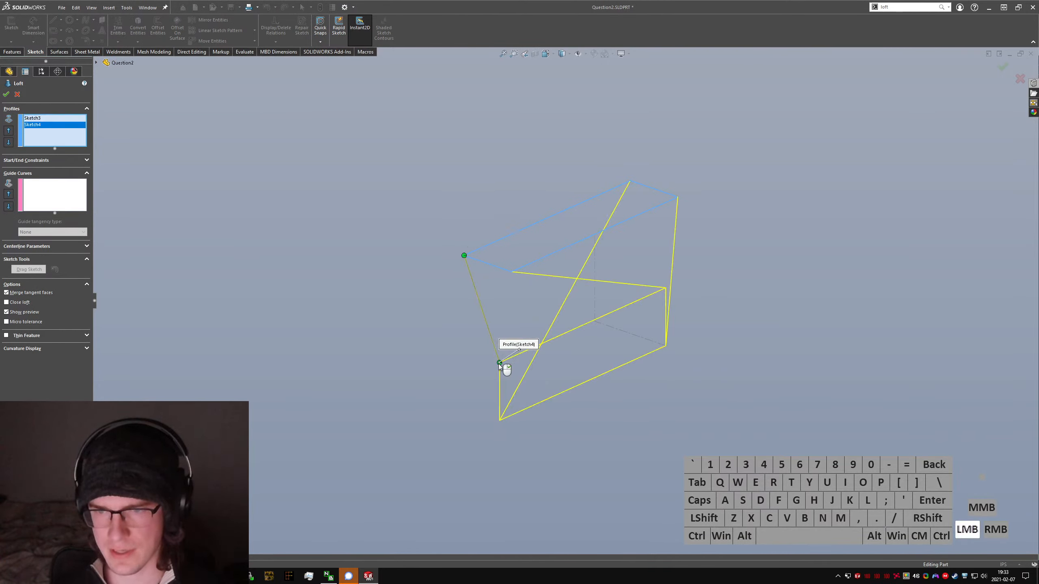
pyautogui.moveTo(499, 364); pyautogui.dragTo(528, 393, button='middle')
pyautogui.moveTo(485, 260); pyautogui.dragTo(547, 273)
pyautogui.moveTo(547, 279); pyautogui.dragTo(483, 242, button='middle')
pyautogui.click(7, 94)
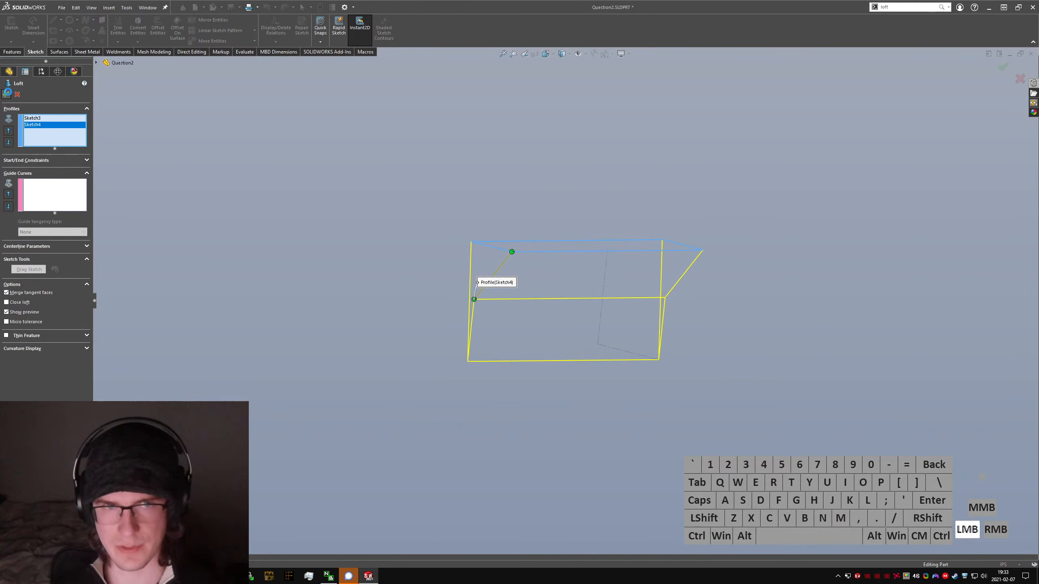
# Step: Inspect the straight-sided loft from the front, right and isometric views and examine its faces
pyautogui.moveTo(506, 276); pyautogui.dragTo(578, 292, button='middle')
pyautogui.hotkey('ctrl', '1')
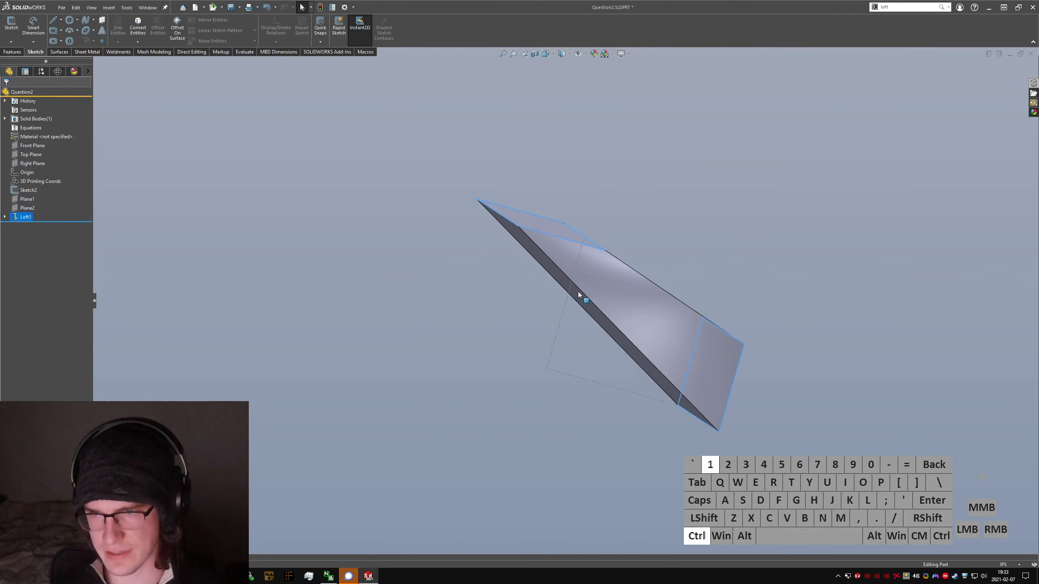
pyautogui.hotkey('ctrl', '3')
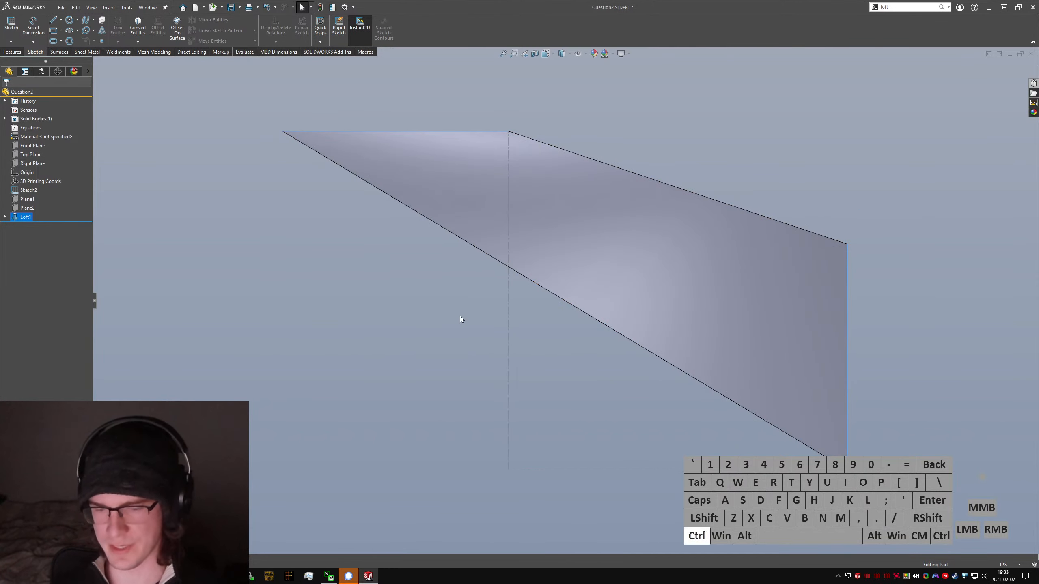
pyautogui.hotkey('ctrl', '7')
pyautogui.moveTo(553, 323)
pyautogui.mouseDown(button='middle')
pyautogui.moveTo(489, 232)
pyautogui.moveTo(538, 274)
pyautogui.moveTo(486, 251)
pyautogui.moveTo(529, 246)
pyautogui.moveTo(716, 344)
pyautogui.moveTo(747, 341)
pyautogui.moveTo(714, 388)
pyautogui.moveTo(712, 327)
pyautogui.moveTo(691, 418)
pyautogui.mouseUp(button='middle')
pyautogui.click(627, 289)
pyautogui.click(691, 417)
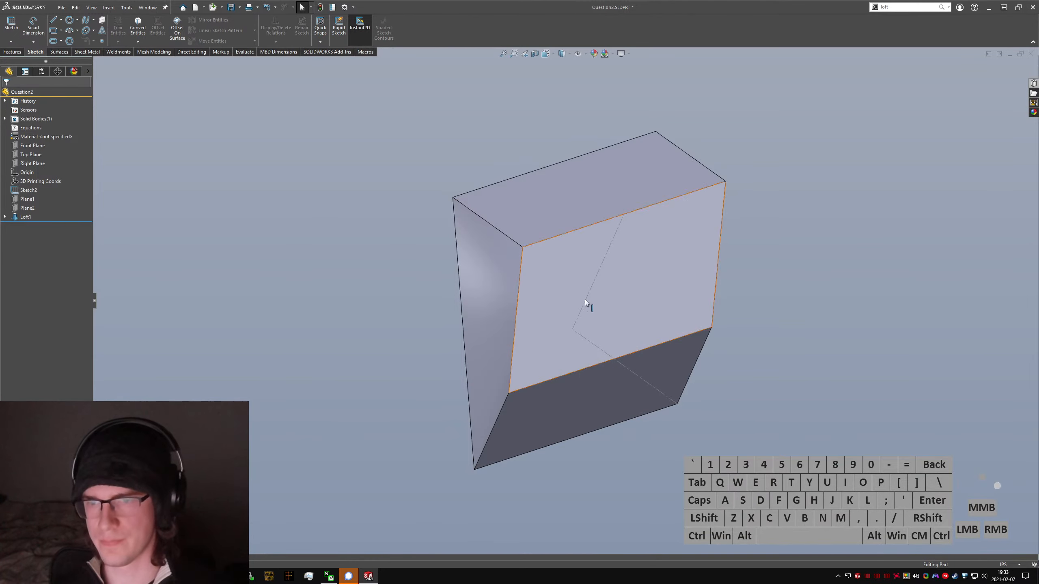
pyautogui.click(557, 265)
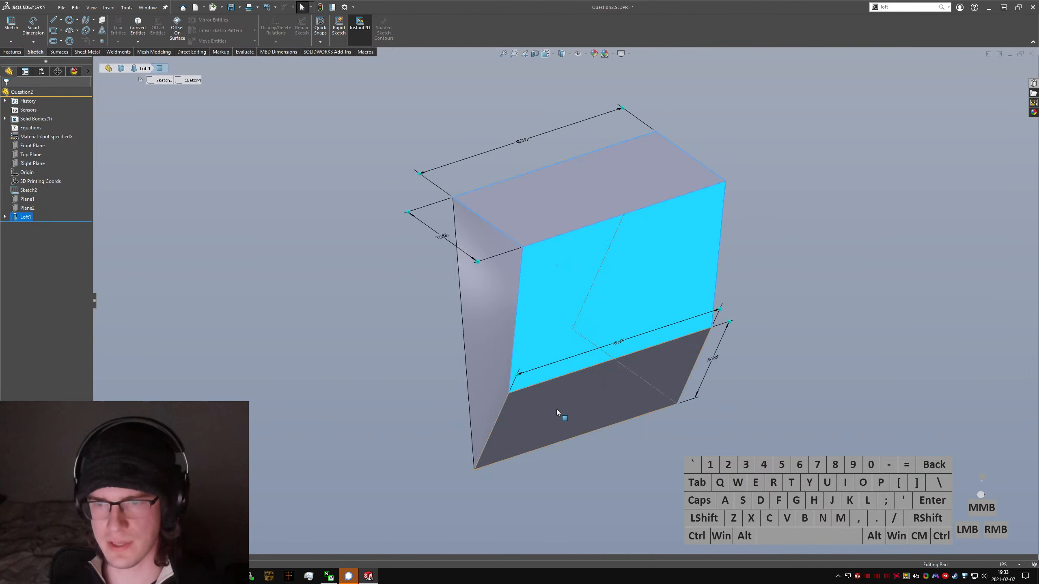
# Step: Edit the loft and set both its start and end constraints to Normal To Profile
pyautogui.click(25, 217)
pyautogui.click(23, 208)
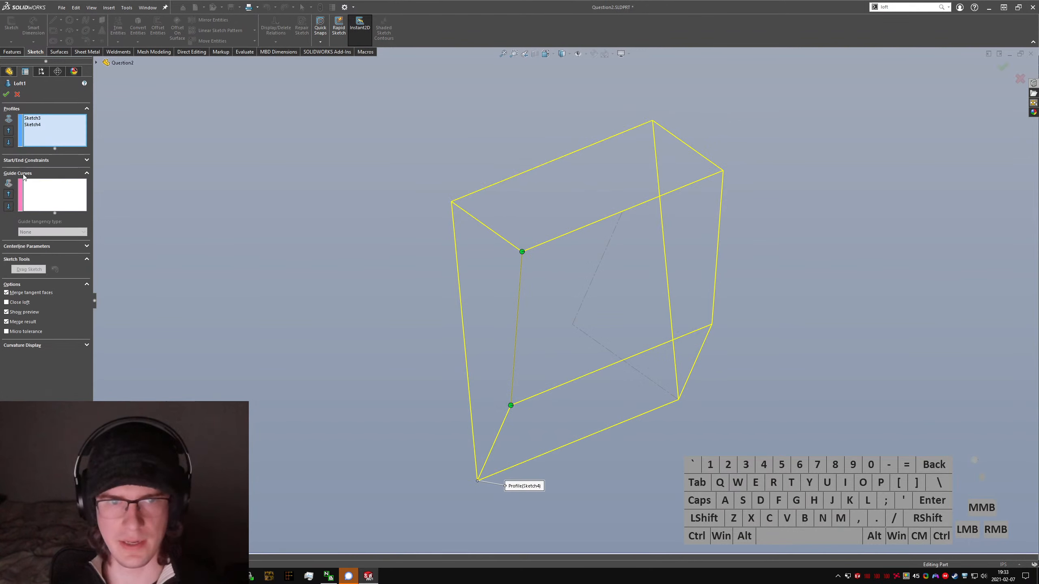
pyautogui.click(23, 161)
pyautogui.click(32, 178)
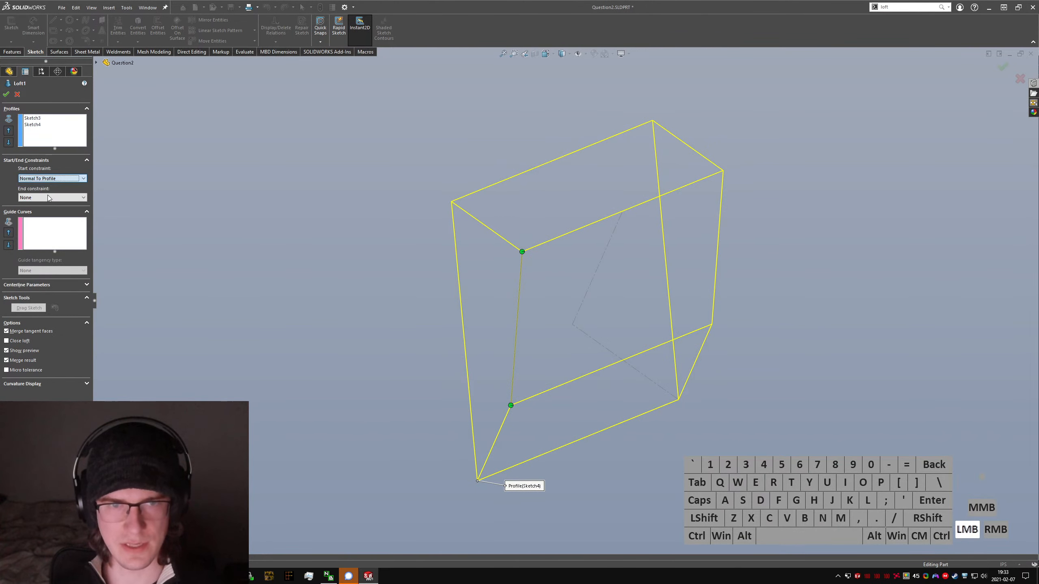
pyautogui.click(33, 198)
pyautogui.click(36, 232)
pyautogui.click(33, 252)
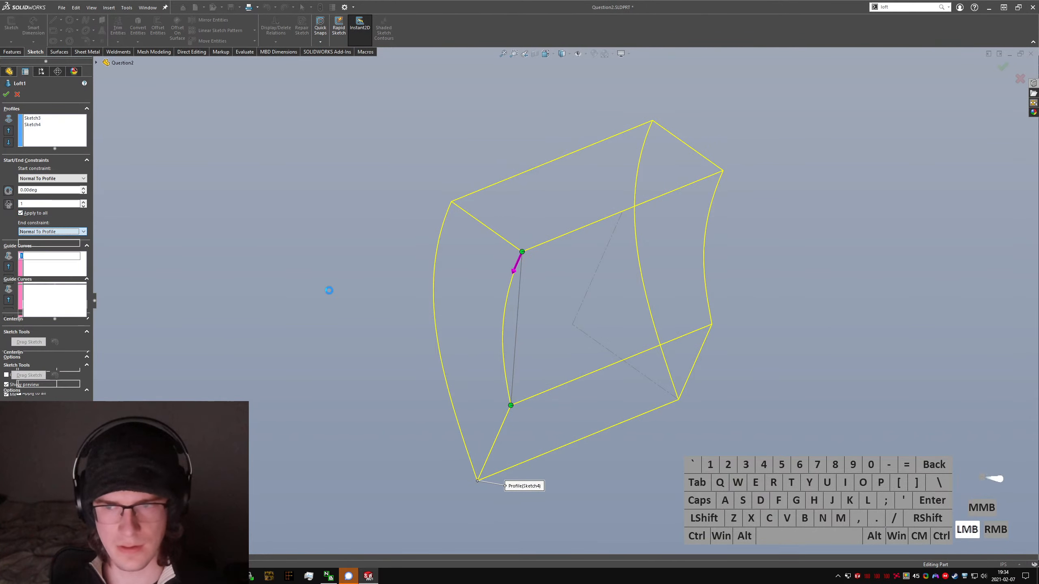
pyautogui.moveTo(329, 290); pyautogui.dragTo(691, 311, button='middle')
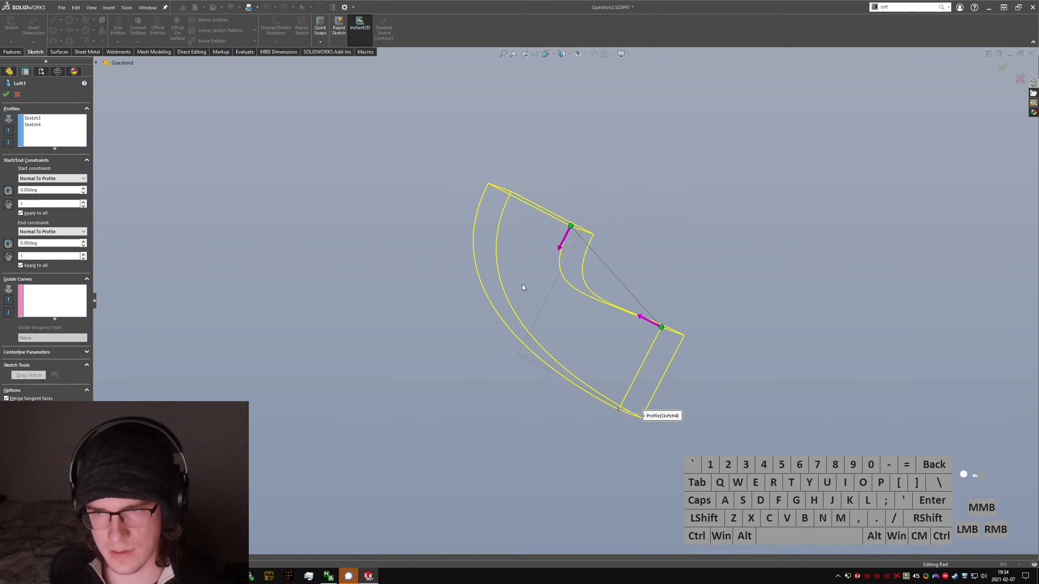
# Step: Set the loft's start tangent length to 0.5 and accept the feature
pyautogui.click(35, 203)
pyautogui.write('0.5')
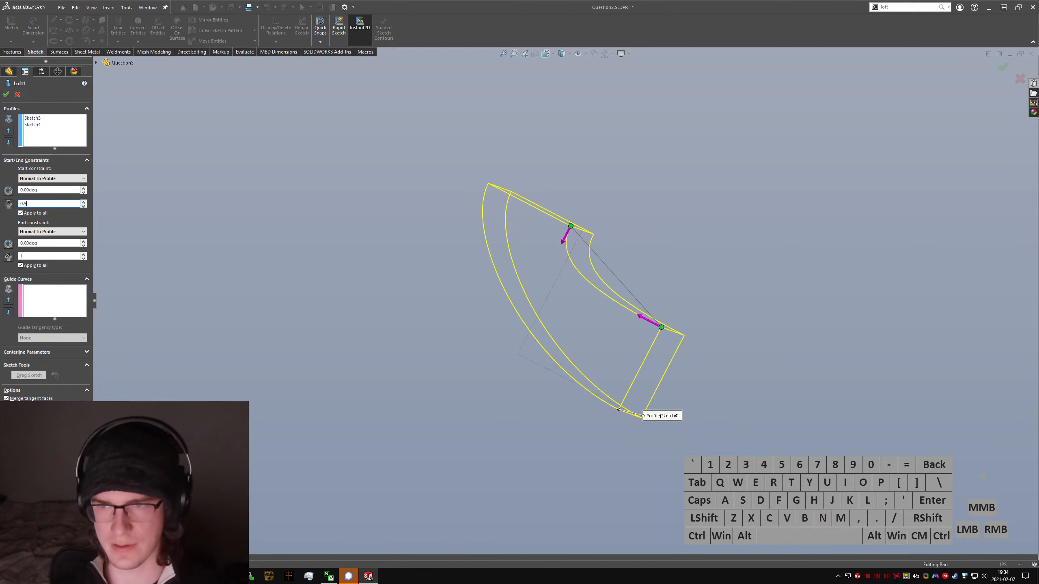
pyautogui.click(6, 94)
# Step: Inspect the curved loft from the front, right and angled views
pyautogui.hotkey('ctrl', '1')
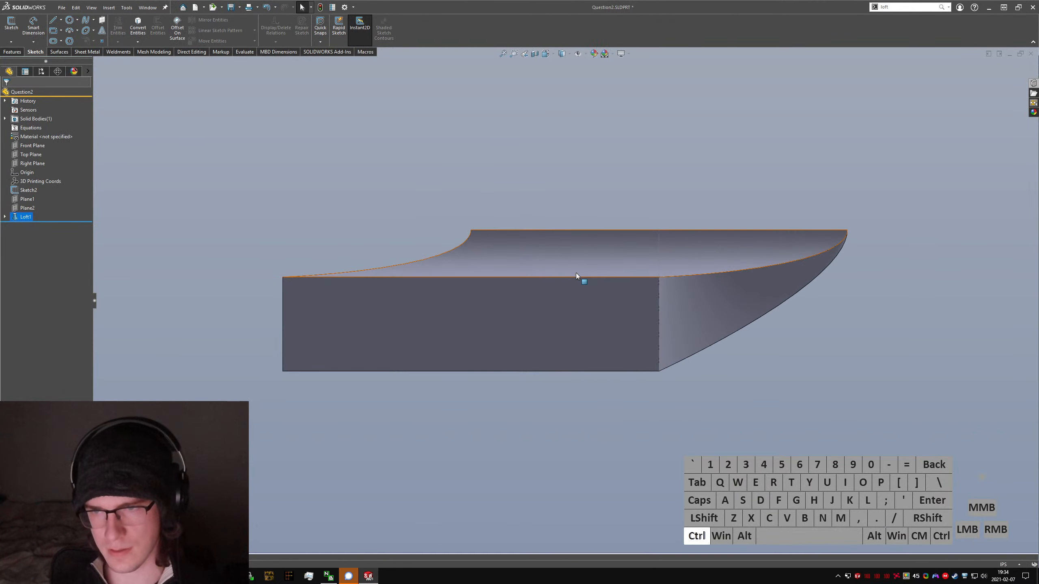
pyautogui.hotkey('ctrl', '3')
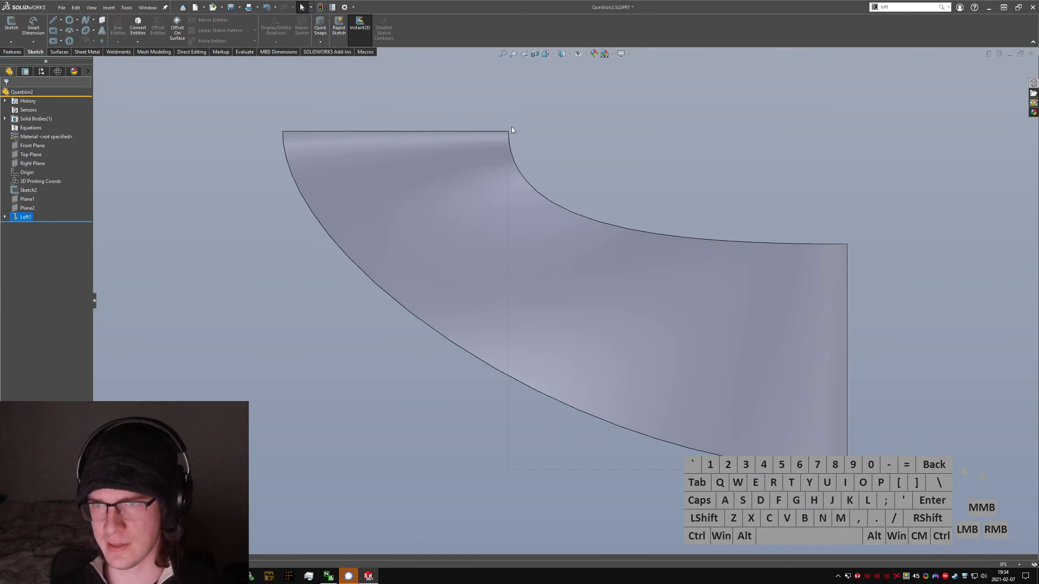
pyautogui.scroll(5, 737, 230)
pyautogui.moveTo(737, 230); pyautogui.dragTo(621, 268, button='middle')
pyautogui.click(788, 403)
pyautogui.click(621, 267)
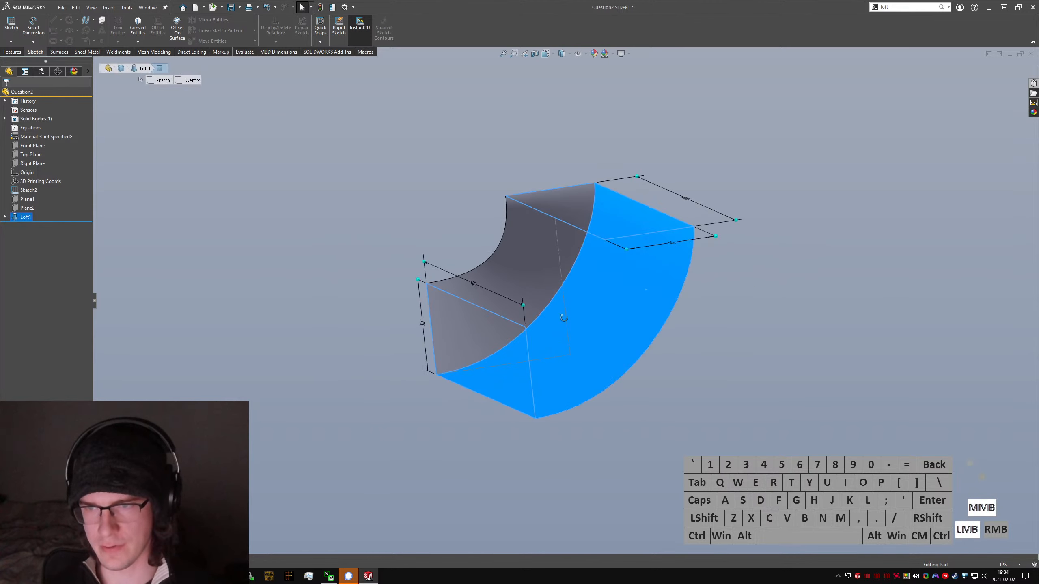
pyautogui.moveTo(563, 318)
pyautogui.mouseDown(button='middle')
pyautogui.moveTo(360, 297)
pyautogui.moveTo(343, 263)
pyautogui.moveTo(394, 304)
pyautogui.moveTo(550, 304)
pyautogui.moveTo(535, 286)
pyautogui.mouseUp(button='middle')
# Step: Delete the loft feature while keeping both profile sketches
pyautogui.click(25, 217)
pyautogui.press('Delete')
pyautogui.press('Return')
pyautogui.keyDown('ctrl'); pyautogui.click(442, 355); pyautogui.keyUp('ctrl')
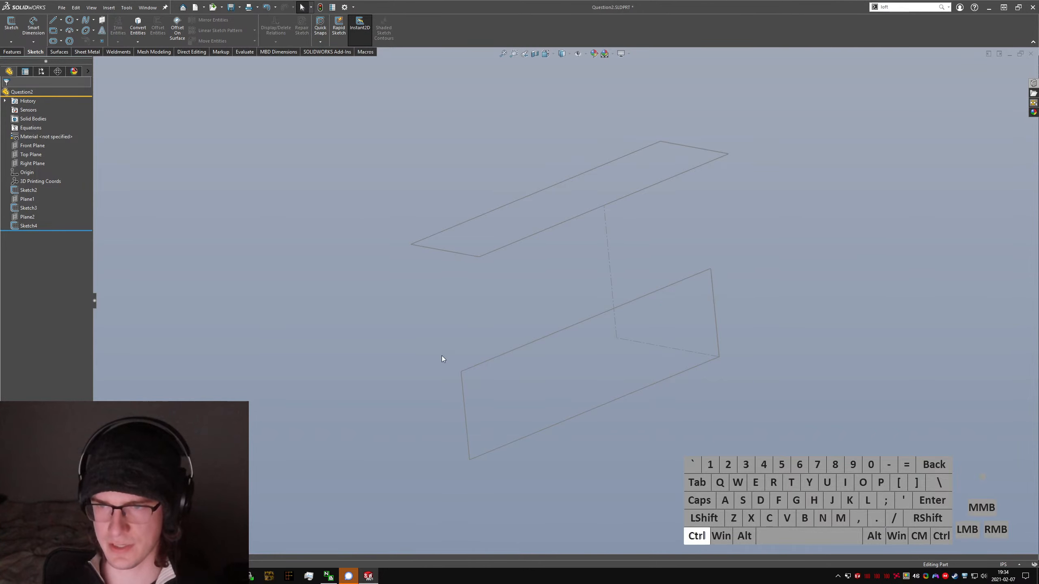
# Step: Start a new sketch on the Right Plane, viewed from the right side
pyautogui.hotkey('ctrl', '3')
pyautogui.click(632, 281)
pyautogui.write('se')
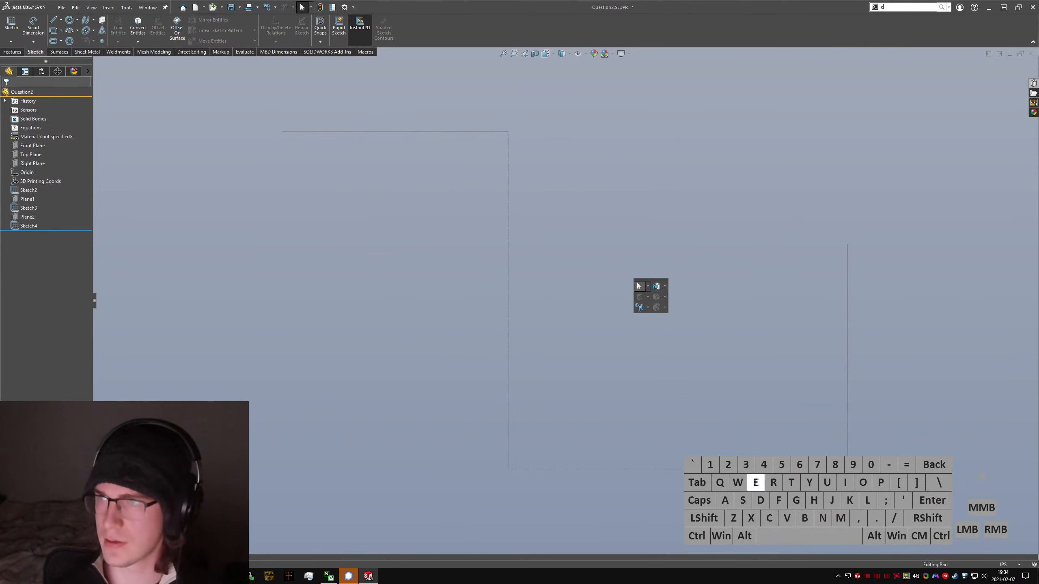
pyautogui.press('BackSpace')
pyautogui.write('sketch')
pyautogui.press('Return')
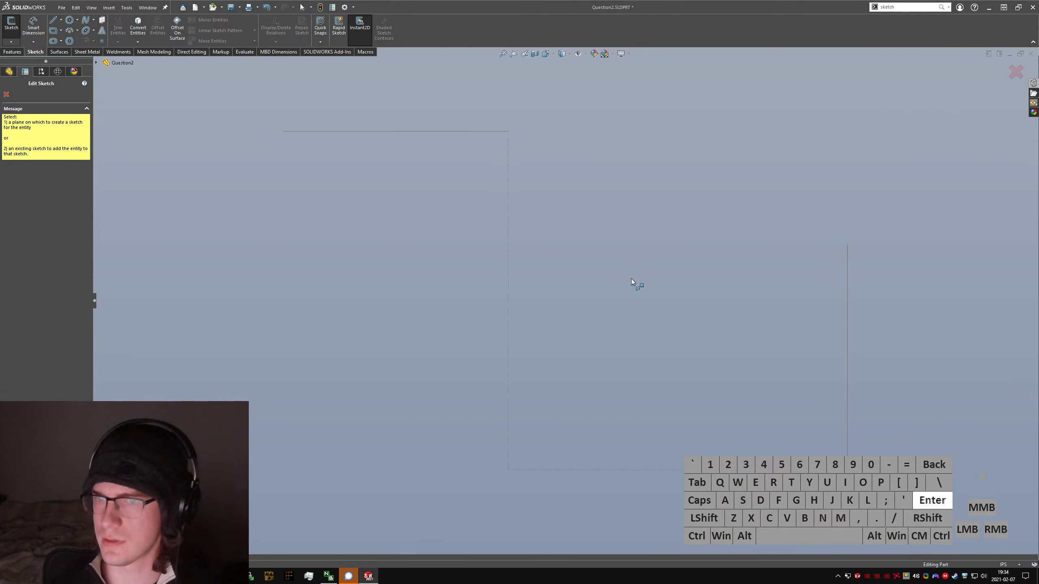
pyautogui.click(96, 62)
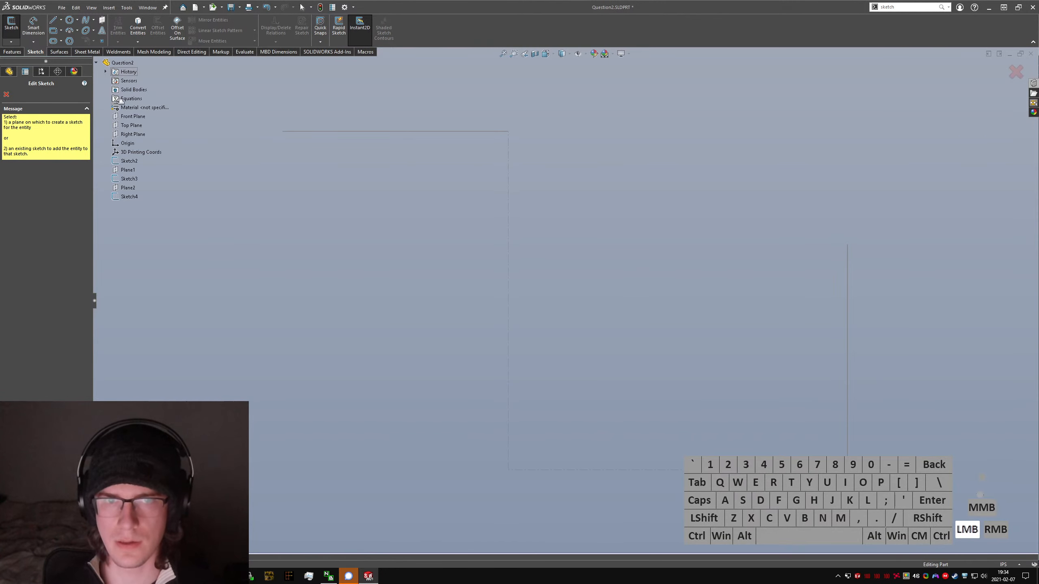
pyautogui.click(130, 135)
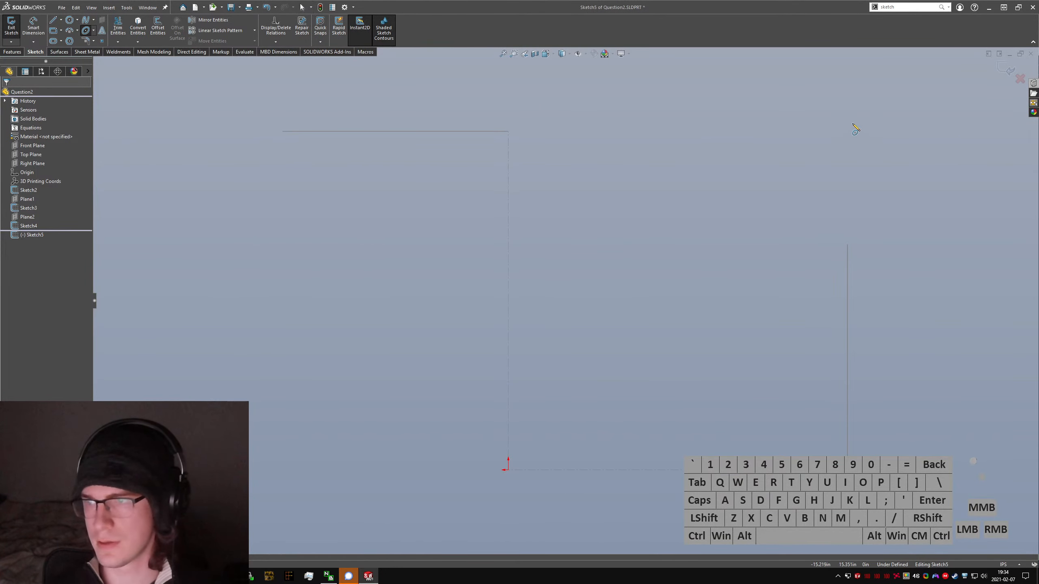
# Step: Sketch a partial ellipse centred at about (-15, 15) in, joining the lower profile's upper edge to the upper profile's near edge
pyautogui.click(841, 138)
pyautogui.click(847, 244)
pyautogui.click(508, 133)
pyautogui.press('Escape')
pyautogui.scroll(-4, 573, 229)
pyautogui.moveTo(470, 230)
pyautogui.mouseDown(button='middle')
pyautogui.moveTo(522, 237)
pyautogui.moveTo(433, 221)
pyautogui.mouseUp(button='middle')
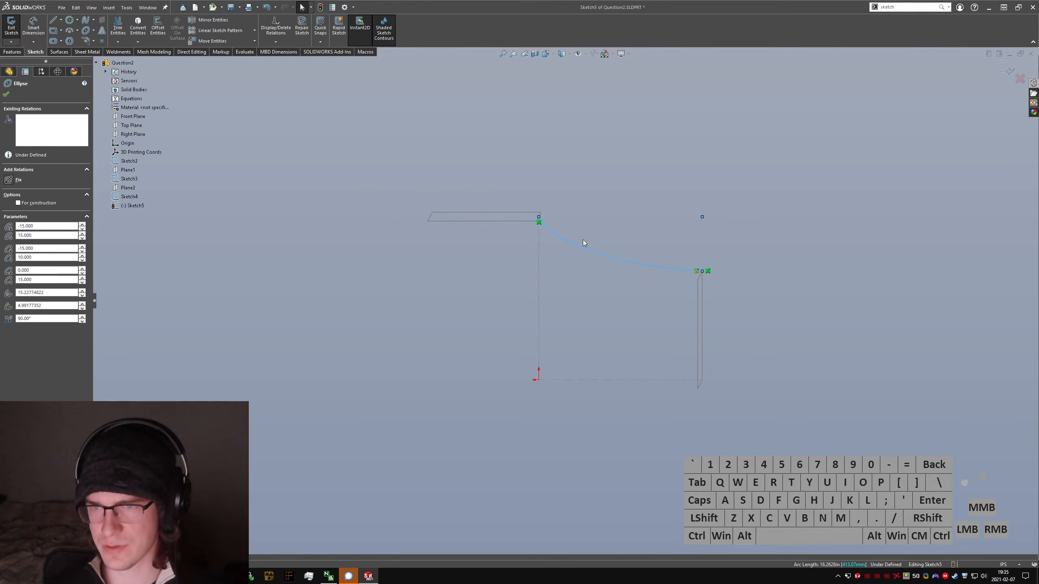
pyautogui.scroll(-3, 597, 230)
pyautogui.scroll(3, 627, 297)
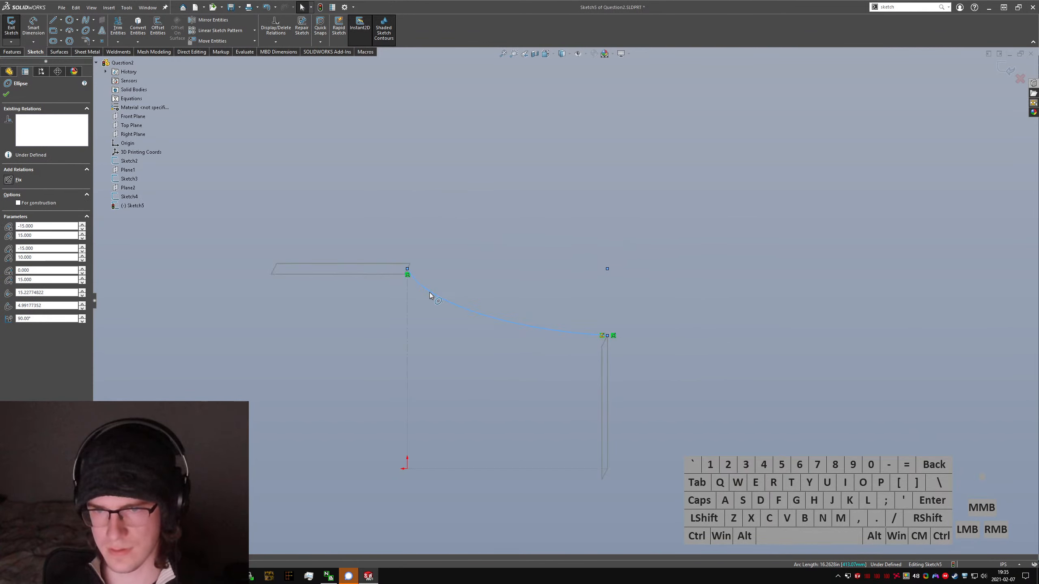
pyautogui.click(429, 292)
pyautogui.click(531, 268)
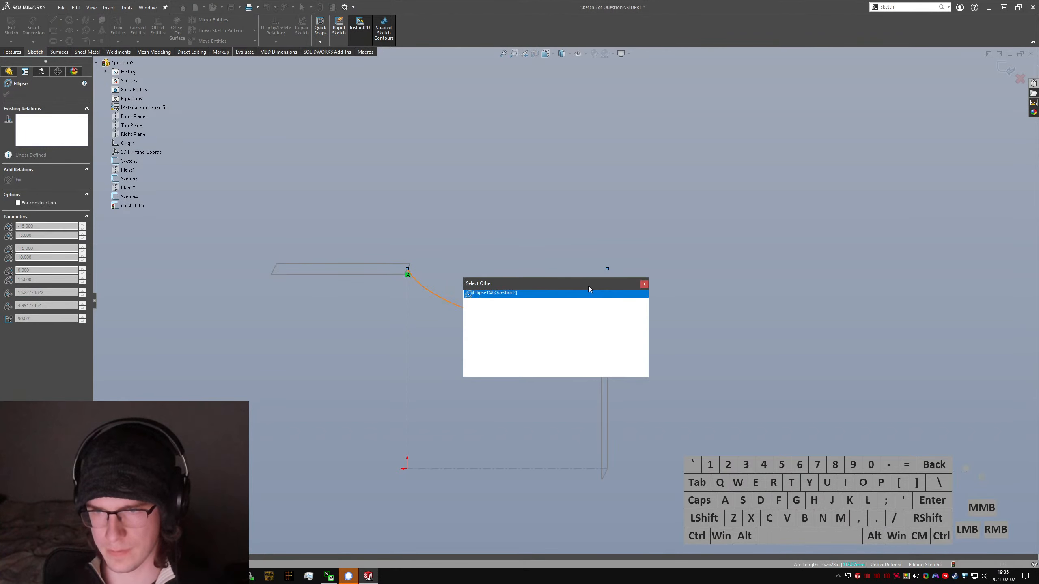
pyautogui.press('Escape')
pyautogui.moveTo(553, 330); pyautogui.dragTo(532, 311)
pyautogui.click(469, 231)
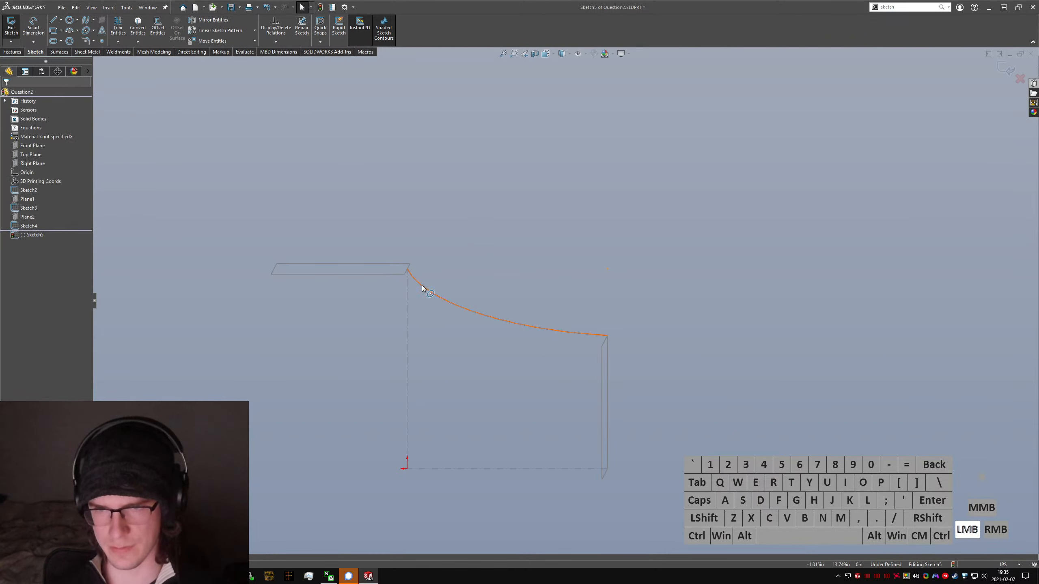
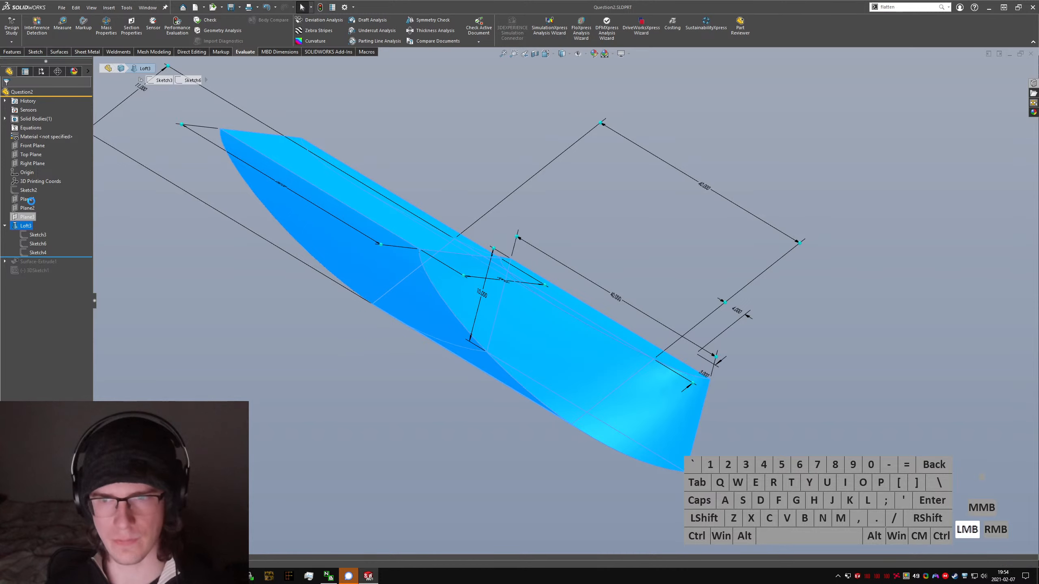
# Step: Edit the loft in the right view, try a start tangent length of 0.8, and finish with it at 0.5
pyautogui.hotkey('ctrl', '4')
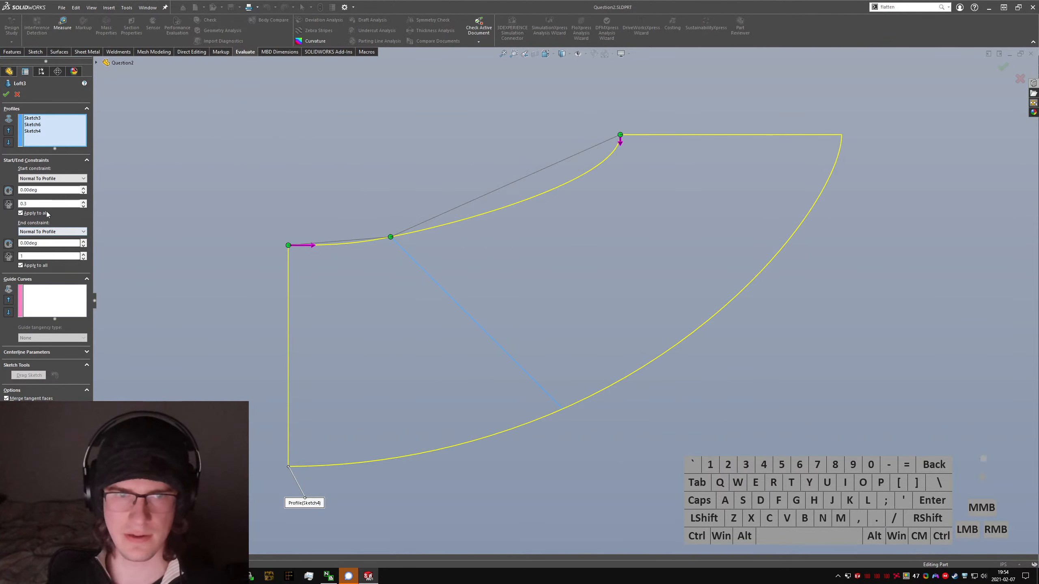
pyautogui.doubleClick(23, 203)
pyautogui.write('.5')
pyautogui.press('Return')
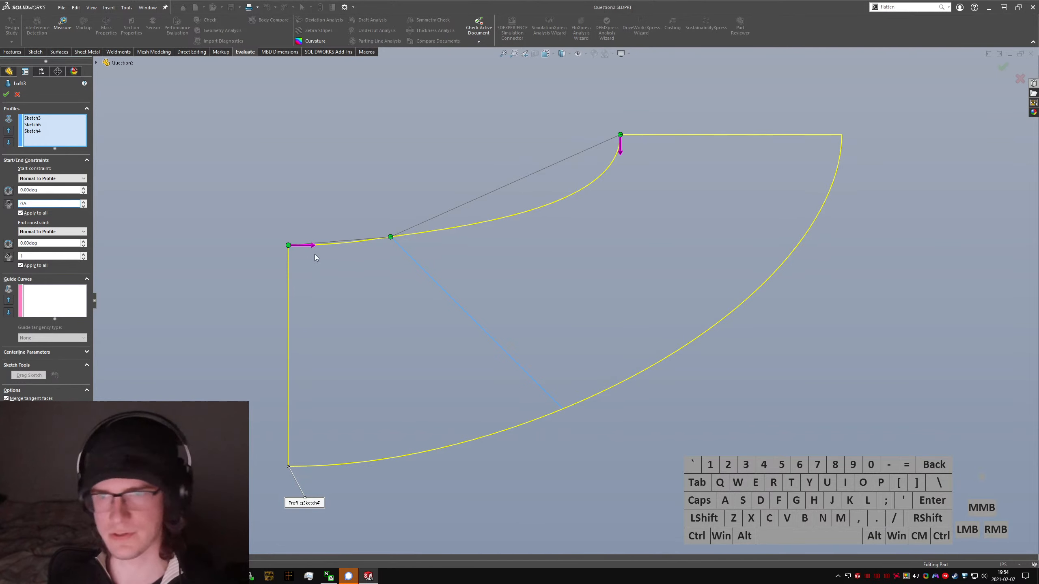
pyautogui.doubleClick(23, 204)
pyautogui.write('.8')
pyautogui.press('Return')
pyautogui.doubleClick(23, 203)
pyautogui.write('.5')
pyautogui.press('Return')
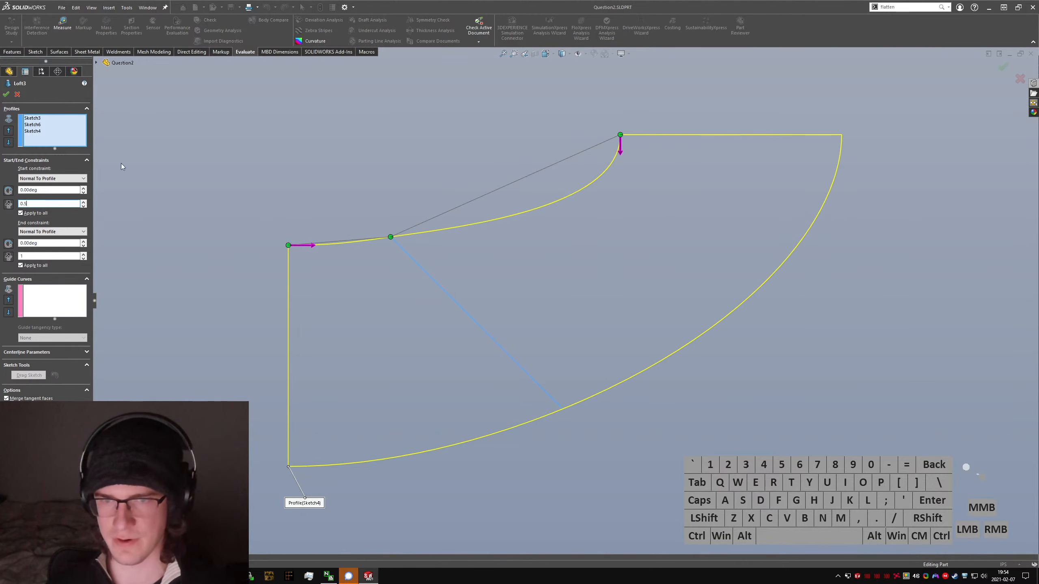
pyautogui.click(397, 292)
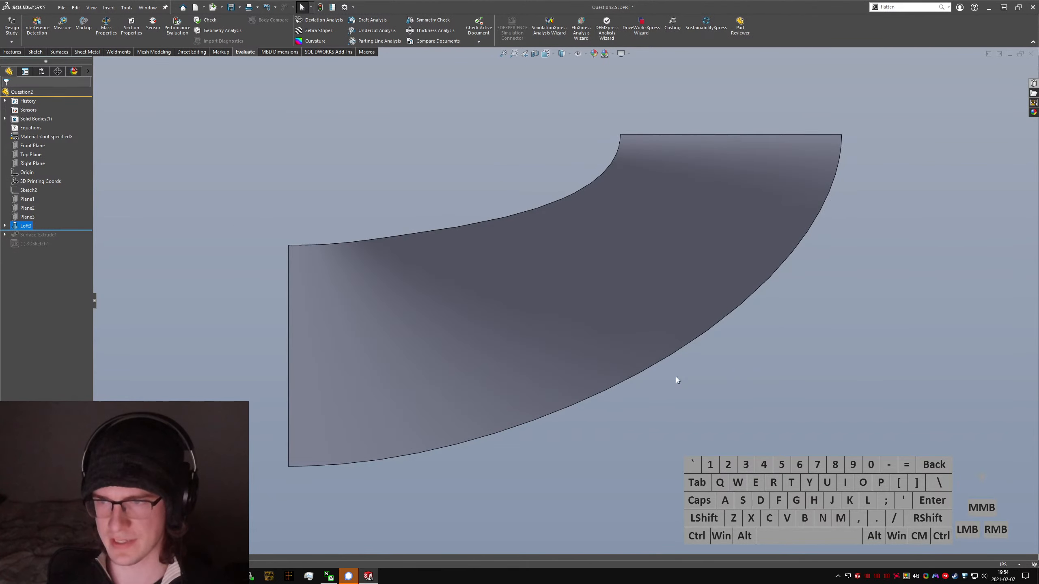
# Step: Roll the history forward through 3DSketch1, compare the loft's edges with the 3D sketch curves, and roll back to just after the loft
pyautogui.moveTo(46, 231); pyautogui.dragTo(46, 248)
pyautogui.scroll(-4, 681, 288)
pyautogui.moveTo(614, 287); pyautogui.dragTo(626, 313, button='middle')
pyautogui.scroll(3, 657, 310)
pyautogui.scroll(-4, 379, 320)
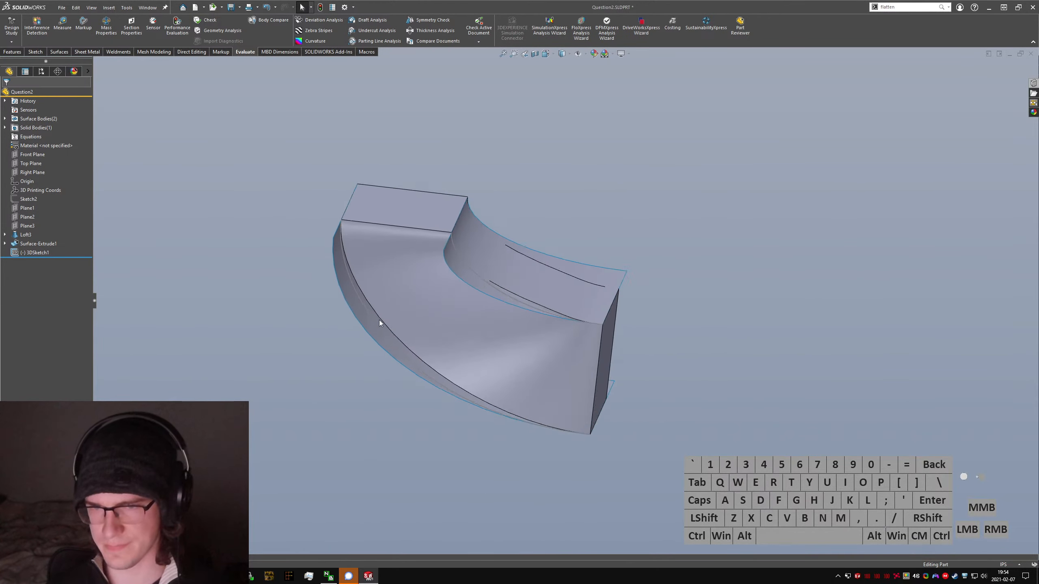
pyautogui.doubleClick(381, 318)
pyautogui.click(354, 390)
pyautogui.hotkey('ctrl', '3')
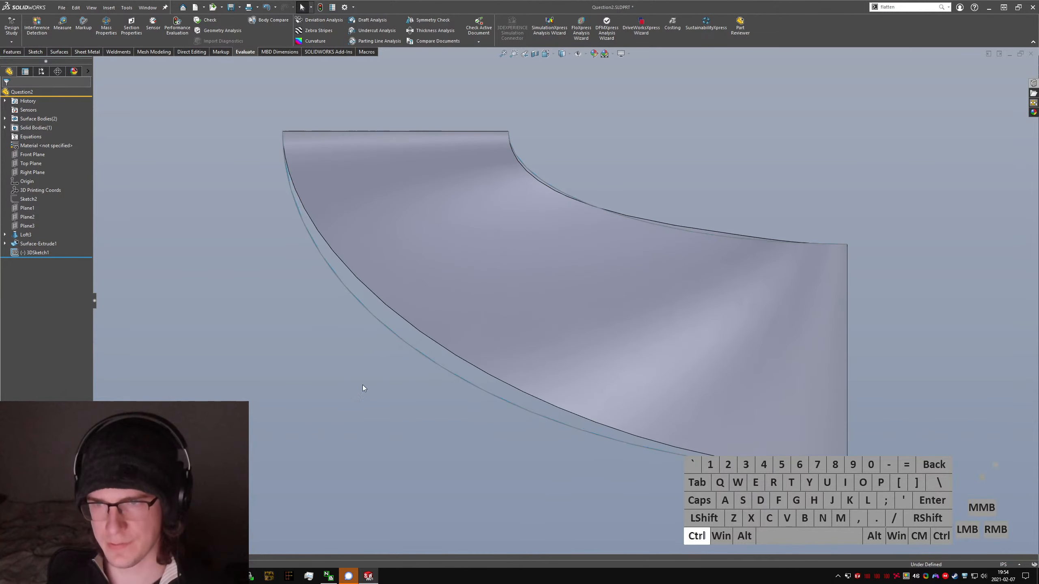
pyautogui.click(35, 253)
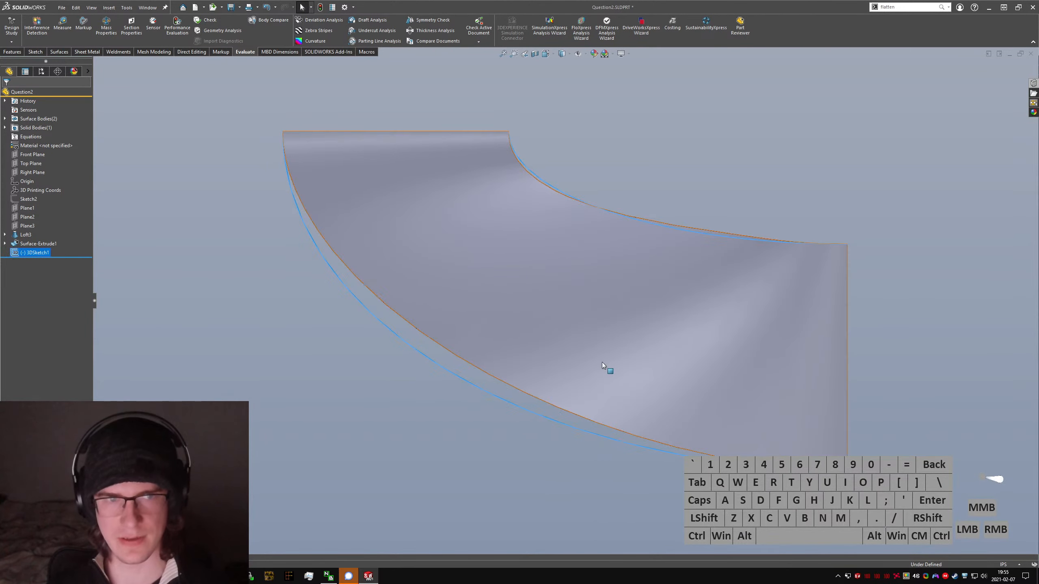
pyautogui.moveTo(495, 150); pyautogui.dragTo(487, 229, button='middle')
pyautogui.scroll(4, 486, 229)
pyautogui.moveTo(39, 257)
pyautogui.mouseDown()
pyautogui.moveTo(43, 221)
pyautogui.moveTo(41, 230)
pyautogui.mouseUp()
# Step: Flatten the feature tree, roll back to before the loft, and show Sketch3, Sketch4 and Sketch6 to examine the three profiles
pyautogui.click(4, 227)
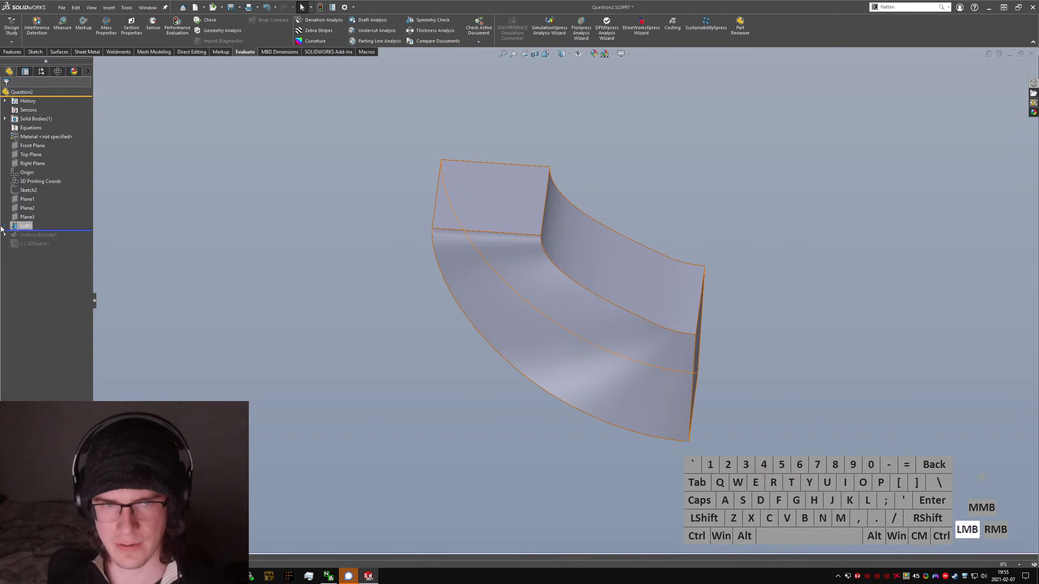
pyautogui.click(33, 236)
pyautogui.hotkey('ctrl', 't')
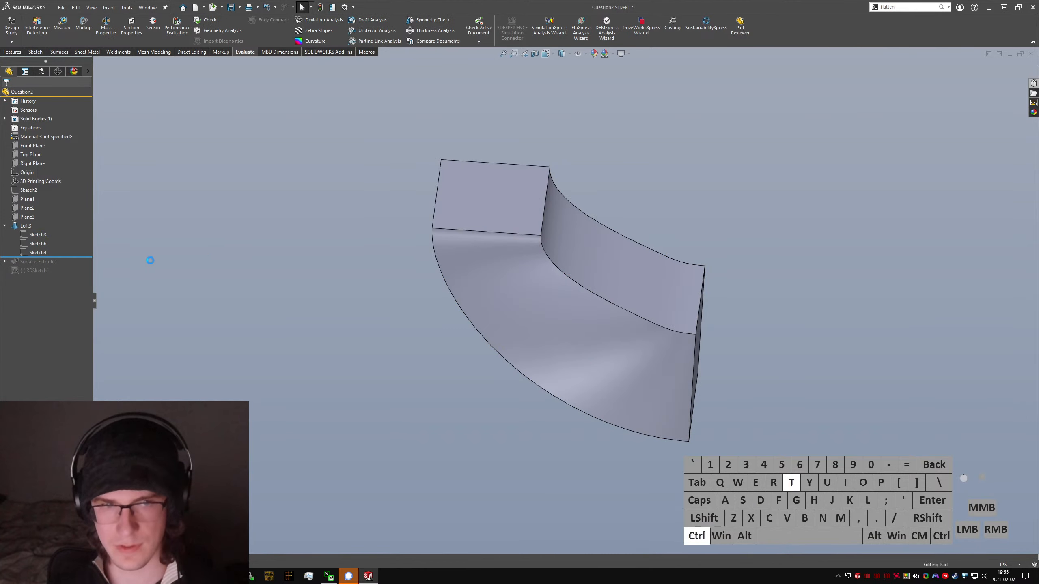
pyautogui.moveTo(57, 255); pyautogui.dragTo(41, 248)
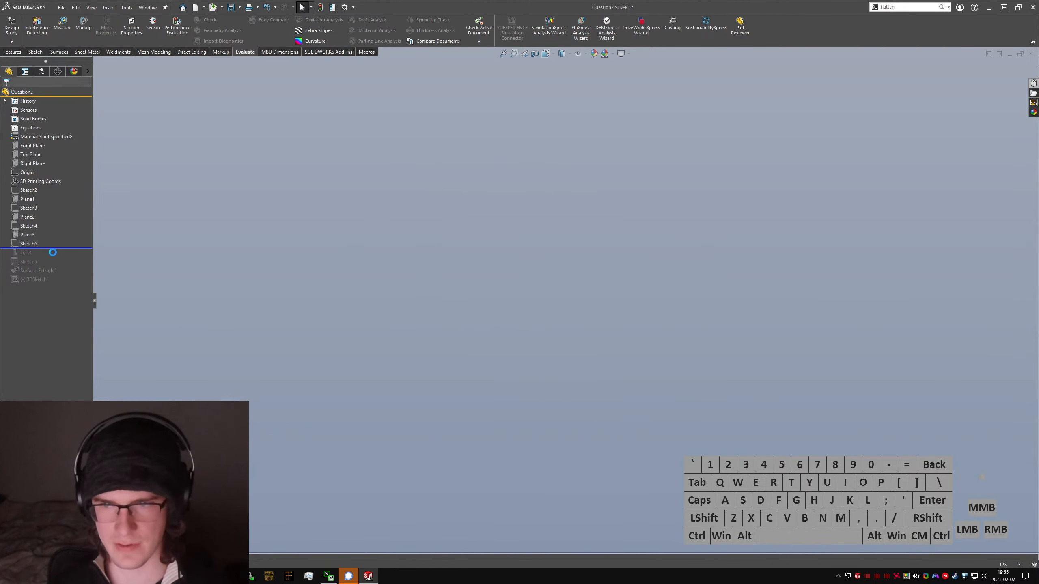
pyautogui.click(29, 244)
pyautogui.keyDown('ctrl'); pyautogui.click(20, 226); pyautogui.keyUp('ctrl')
pyautogui.keyDown('ctrl'); pyautogui.click(23, 209); pyautogui.keyUp('ctrl')
pyautogui.rightClick(24, 209)
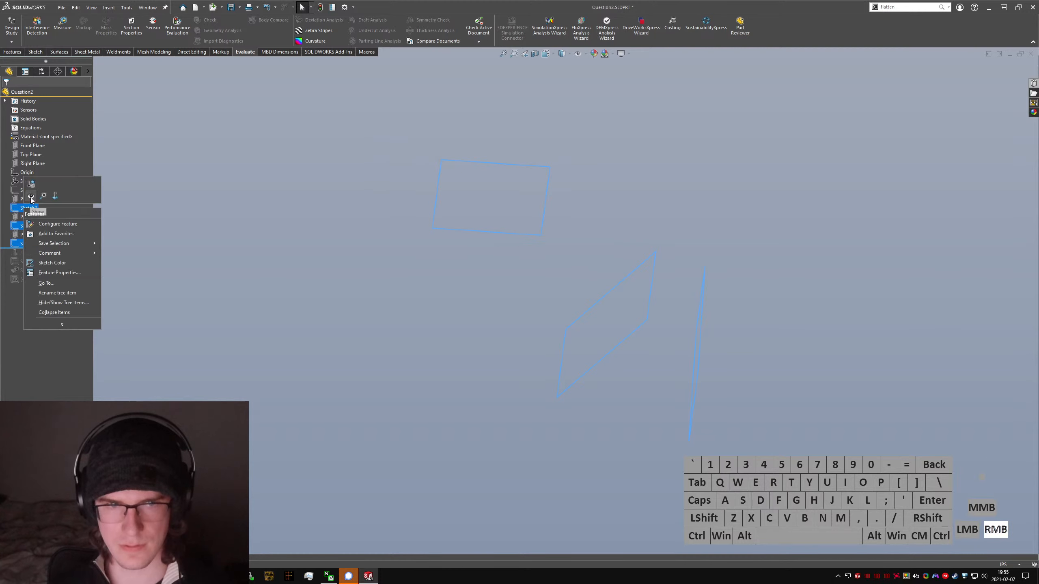
pyautogui.click(31, 197)
pyautogui.click(473, 314)
pyautogui.moveTo(475, 314)
pyautogui.mouseDown(button='middle')
pyautogui.moveTo(602, 304)
pyautogui.moveTo(599, 366)
pyautogui.moveTo(610, 306)
pyautogui.moveTo(507, 254)
pyautogui.mouseUp(button='middle')
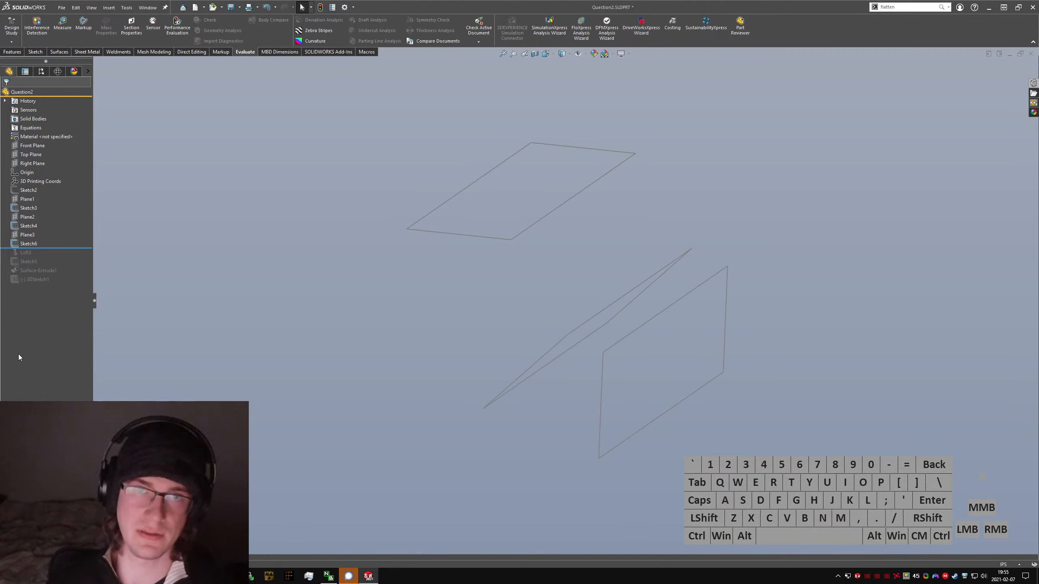
# Step: Hide the three loft profile sketches, Sketch3, Sketch4 and Sketch6
pyautogui.click(29, 244)
pyautogui.keyDown('ctrl'); pyautogui.click(29, 226); pyautogui.keyUp('ctrl')
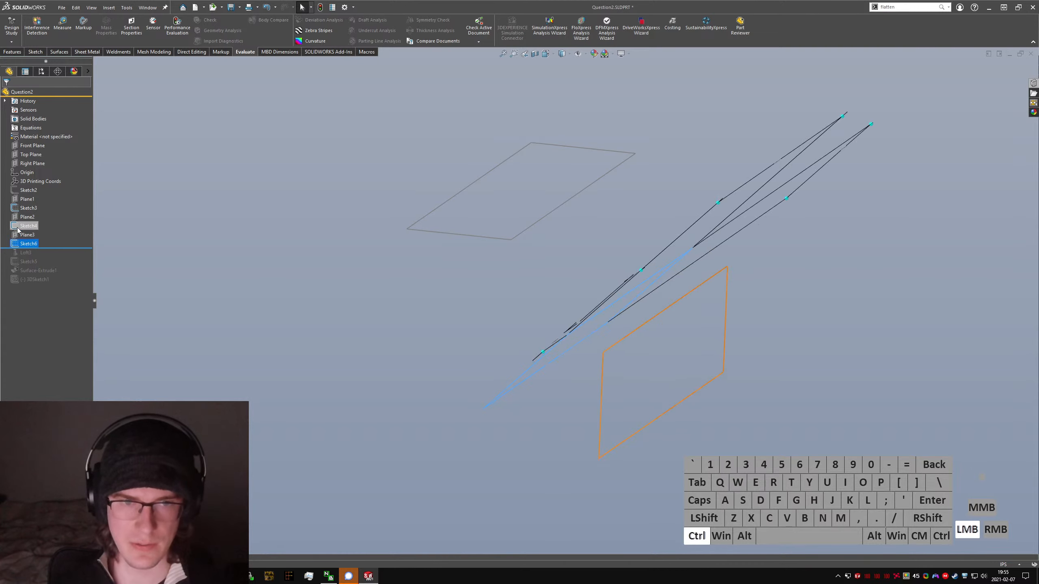
pyautogui.keyDown('ctrl'); pyautogui.click(18, 208); pyautogui.keyUp('ctrl')
pyautogui.click(122, 212)
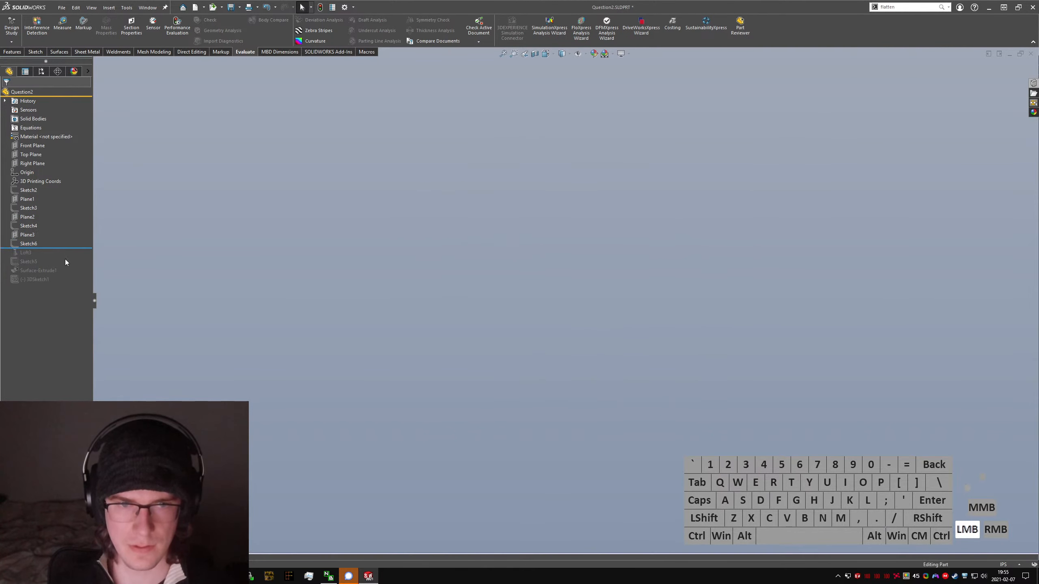
# Step: Roll forward to check Sketch5 against the loft, and restore the nested feature tree with the history ending after the loft
pyautogui.moveTo(65, 249)
pyautogui.mouseDown()
pyautogui.moveTo(60, 297)
pyautogui.moveTo(65, 275)
pyautogui.mouseUp()
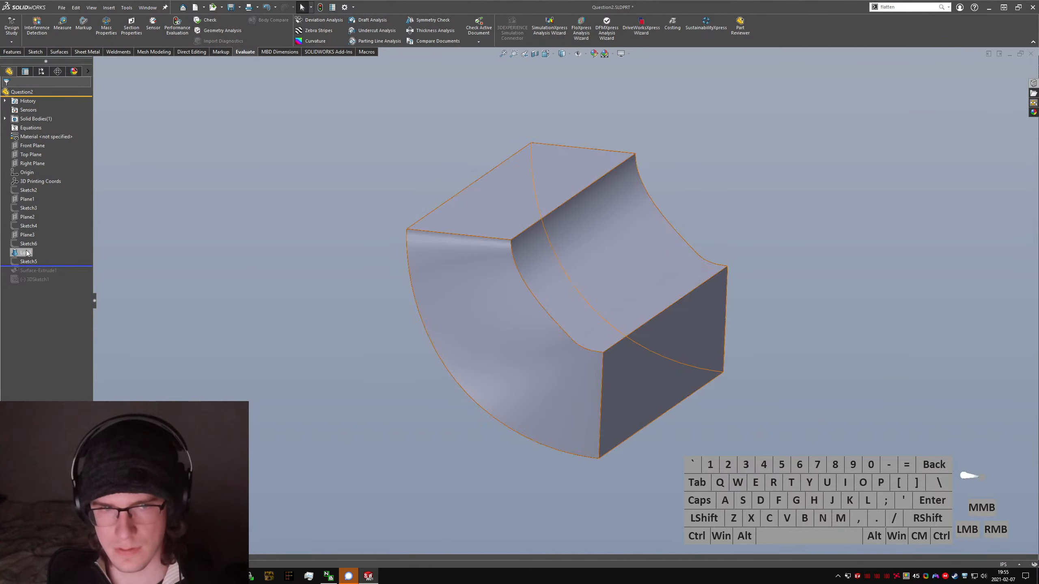
pyautogui.click(33, 265)
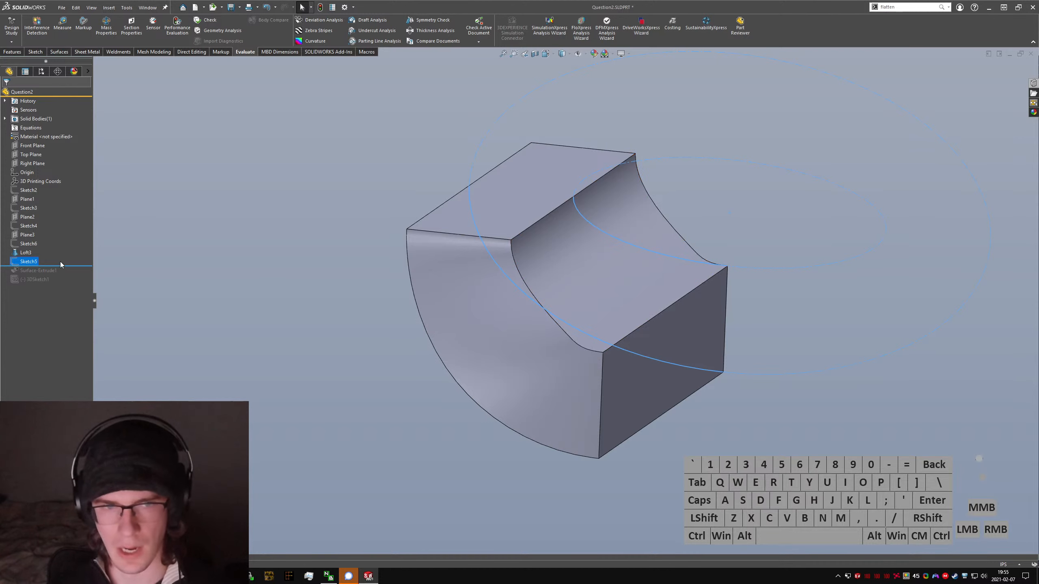
pyautogui.moveTo(63, 260); pyautogui.dragTo(63, 257)
pyautogui.hotkey('ctrl', 't')
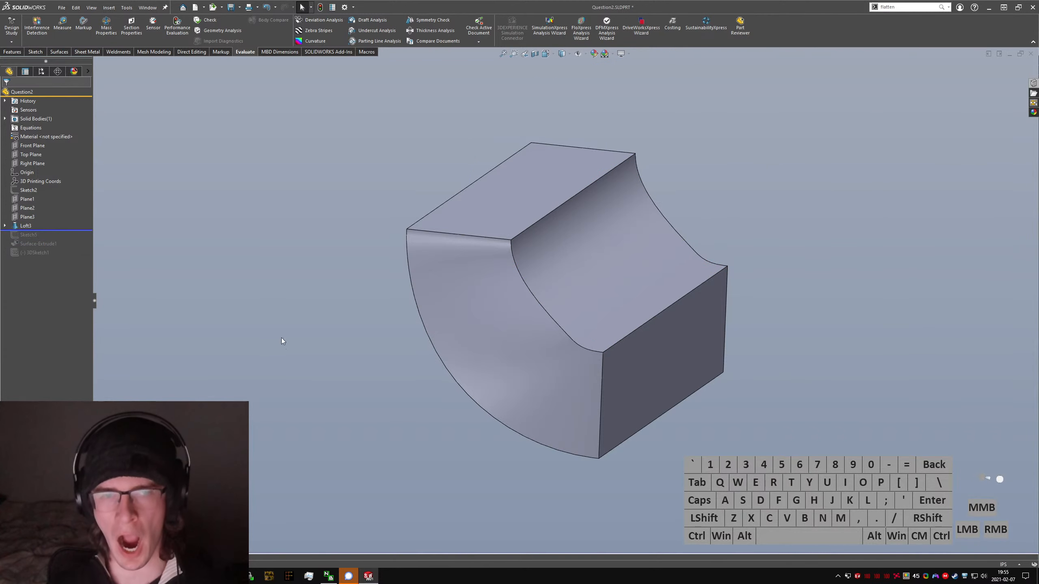
pyautogui.click(275, 339)
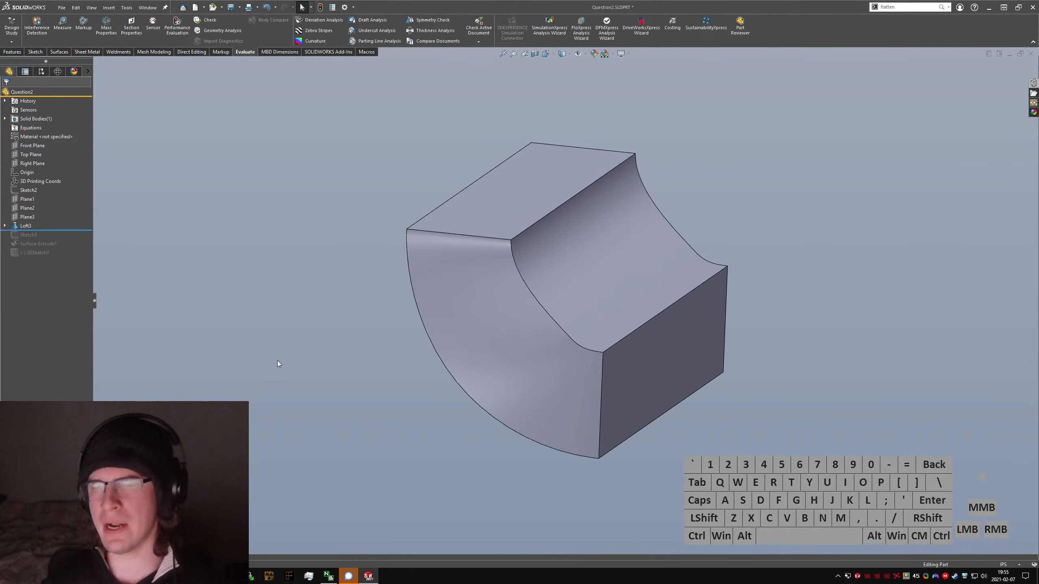
# Step: Save the part with the edited loft
pyautogui.moveTo(581, 273); pyautogui.dragTo(422, 280, button='middle')
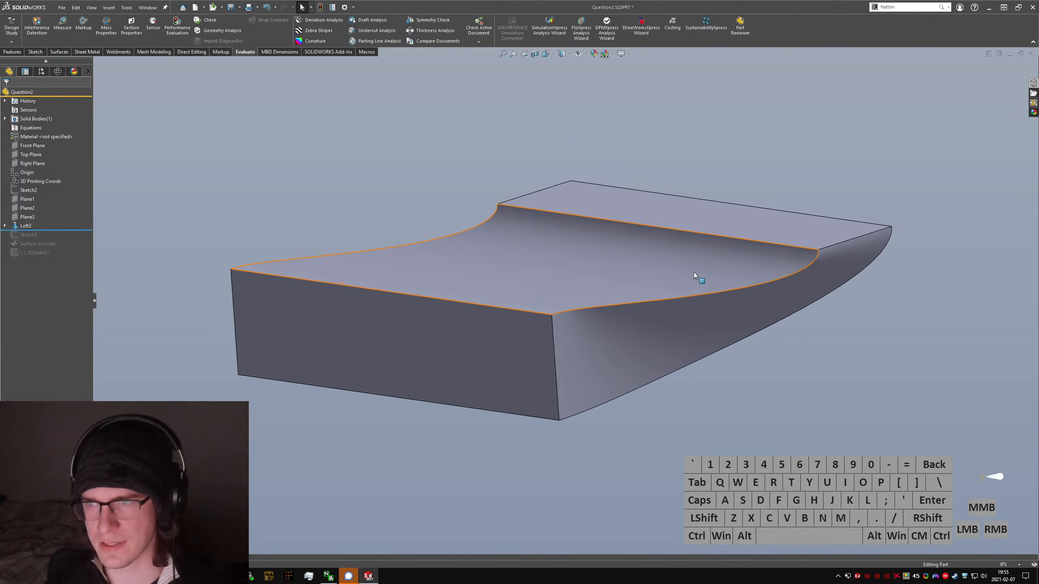
pyautogui.moveTo(693, 272); pyautogui.dragTo(671, 270, button='middle')
pyautogui.hotkey('ctrl', 's')
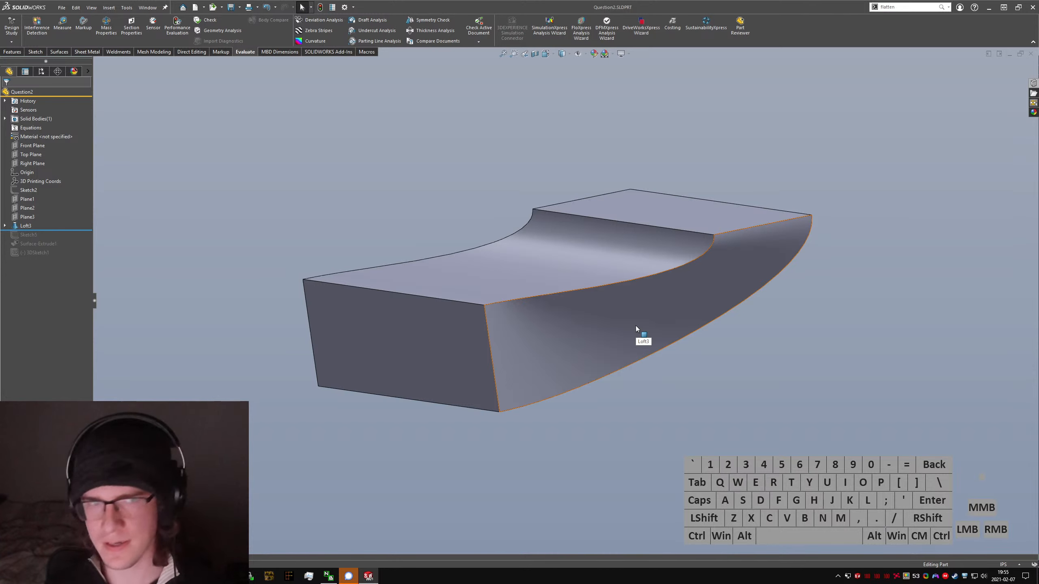
# Step: Force a full rebuild of the Question2 part and save it again
pyautogui.scroll(2, 603, 306)
pyautogui.click(740, 199)
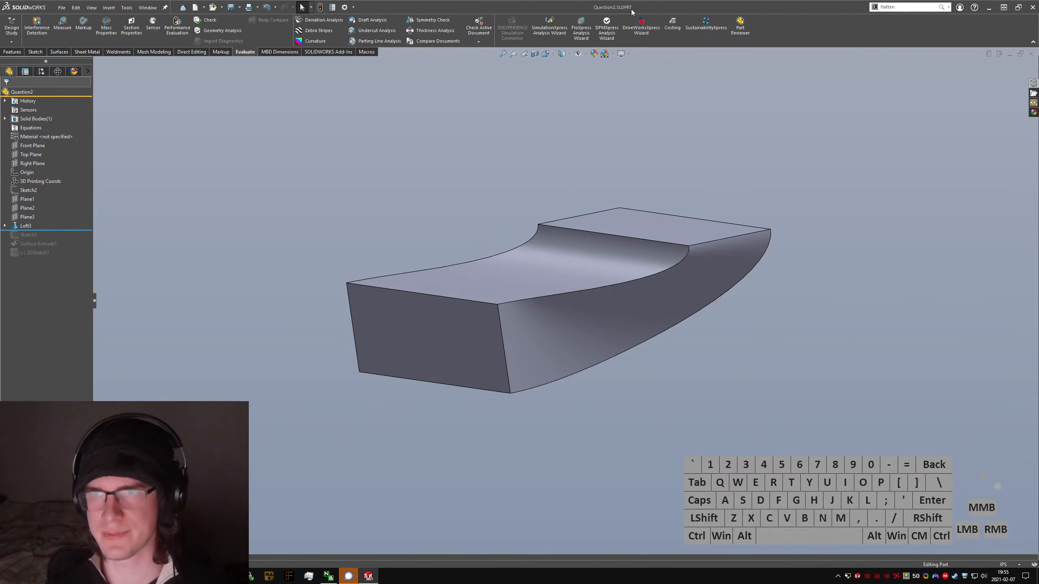
pyautogui.click(649, 185)
pyautogui.moveTo(648, 185); pyautogui.dragTo(611, 214, button='middle')
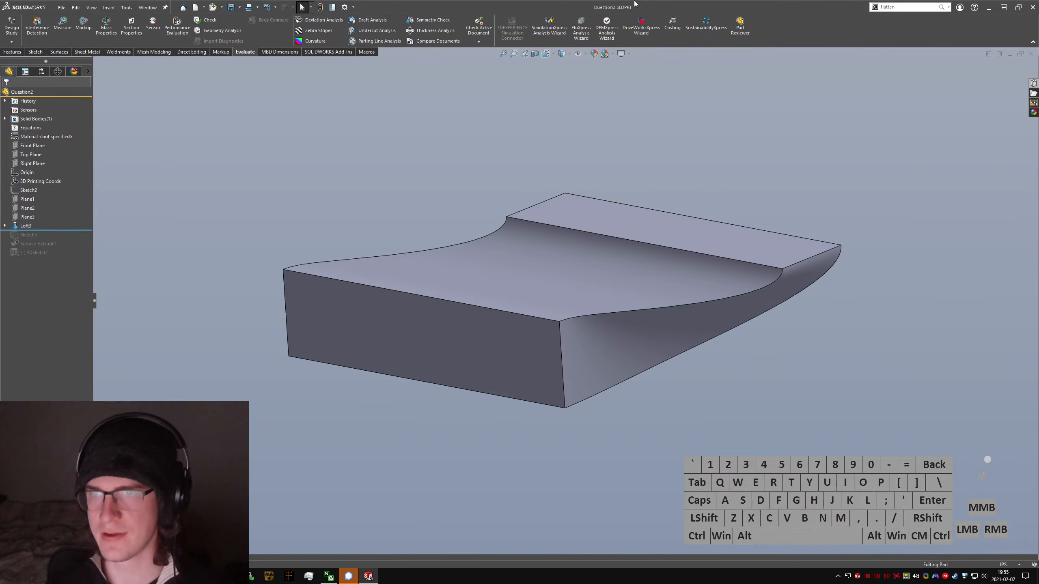
pyautogui.hotkey('ctrl', 'q')
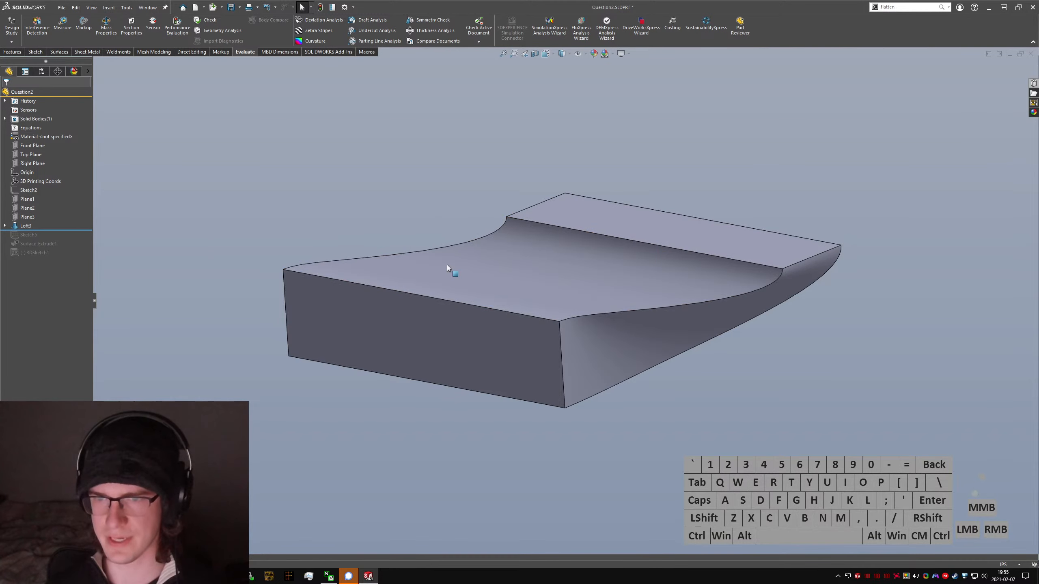
pyautogui.hotkey('ctrl', 'q')
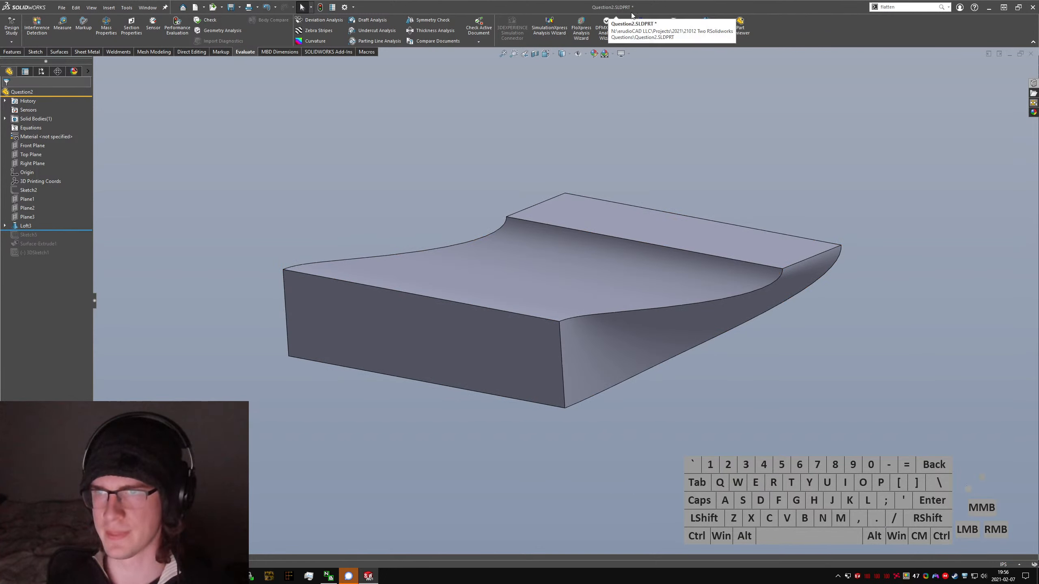
pyautogui.click(712, 124)
pyautogui.hotkey('ctrl', 's')
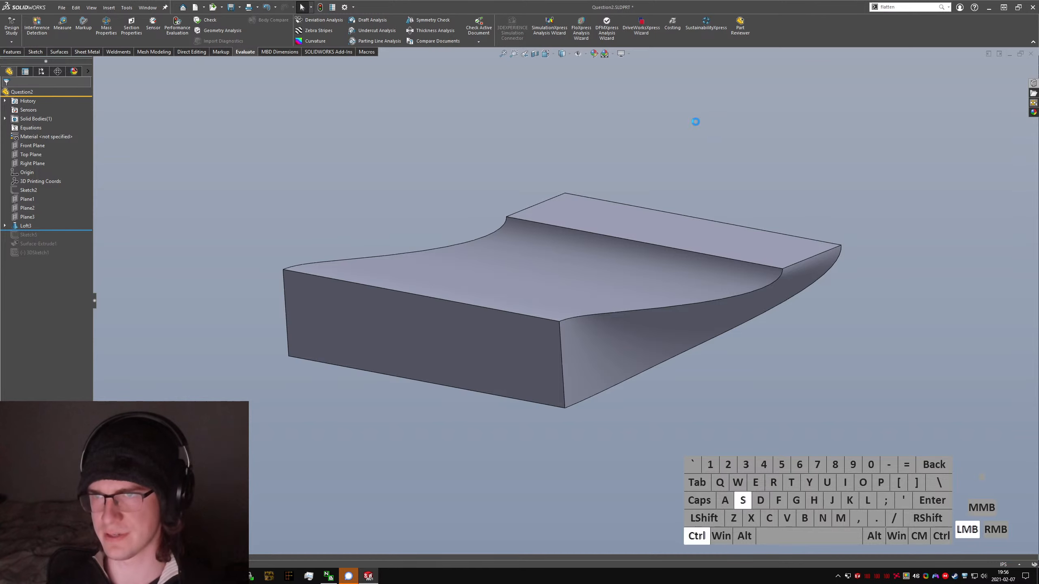
# Step: Examine the loft in isometric and angled views, and switch to the browser to compare it with the Reddit post's hand-drawn views
pyautogui.click(656, 196)
pyautogui.hotkey('ctrl', '7')
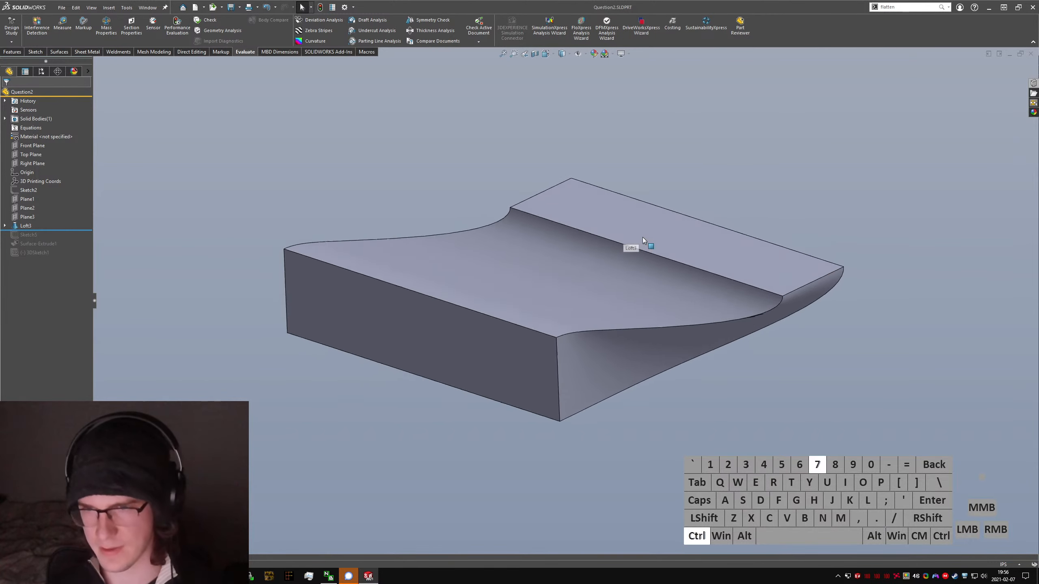
pyautogui.click(747, 205)
pyautogui.moveTo(733, 210); pyautogui.dragTo(515, 241, button='middle')
pyautogui.scroll(6, 532, 246)
pyautogui.moveTo(754, 287); pyautogui.dragTo(839, 370, button='middle')
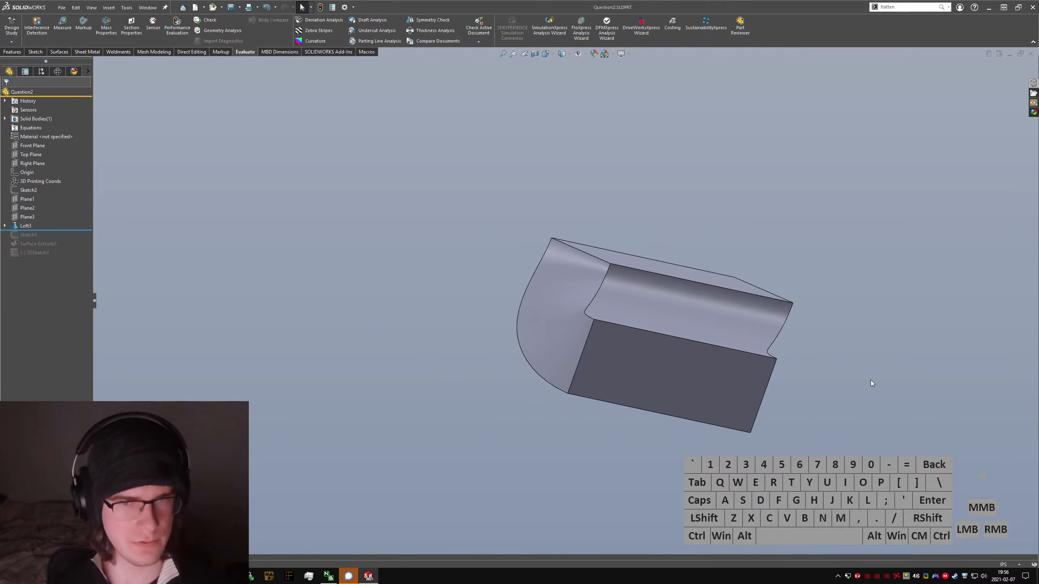
pyautogui.hotkey('alt', 'Tab')
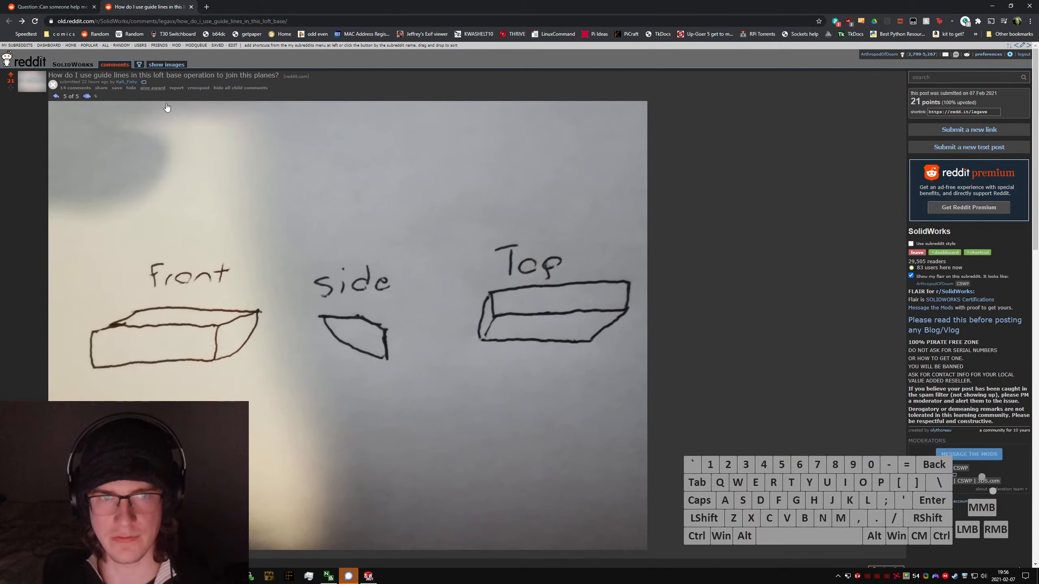
pyautogui.hotkey('alt', 'Tab')
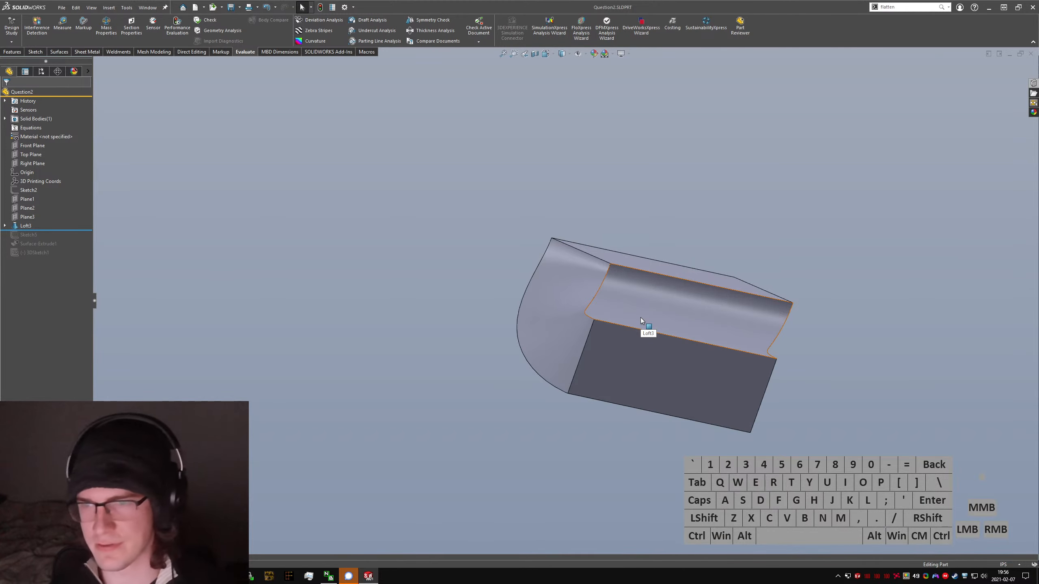
# Step: Inspect the loft's concave top and curved side faces from several angles, and save the part
pyautogui.moveTo(640, 317); pyautogui.dragTo(601, 341, button='middle')
pyautogui.scroll(-4, 700, 309)
pyautogui.moveTo(702, 310); pyautogui.dragTo(774, 304, button='middle')
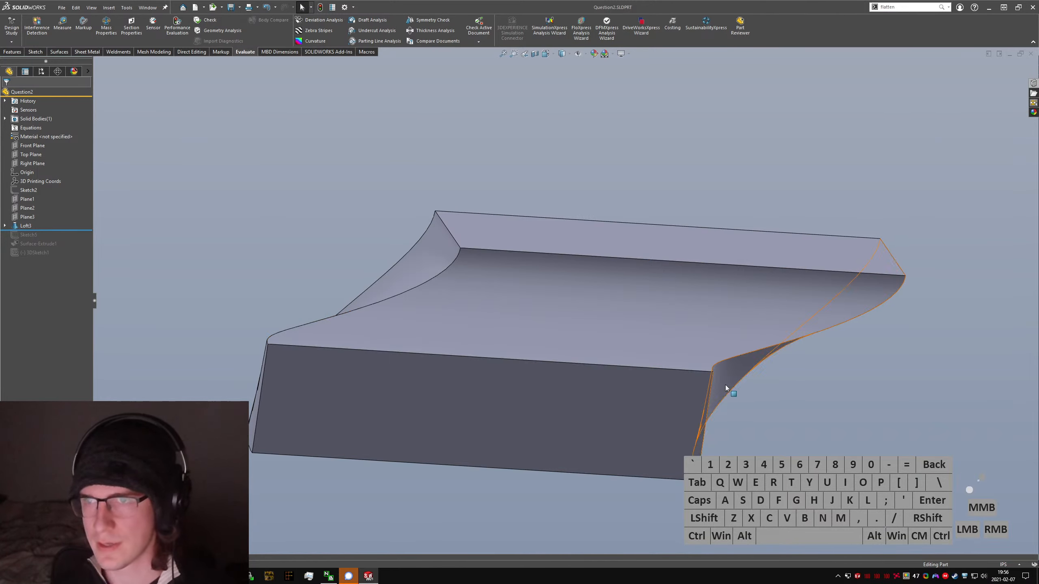
pyautogui.click(474, 307)
pyautogui.moveTo(475, 308); pyautogui.dragTo(448, 515, button='middle')
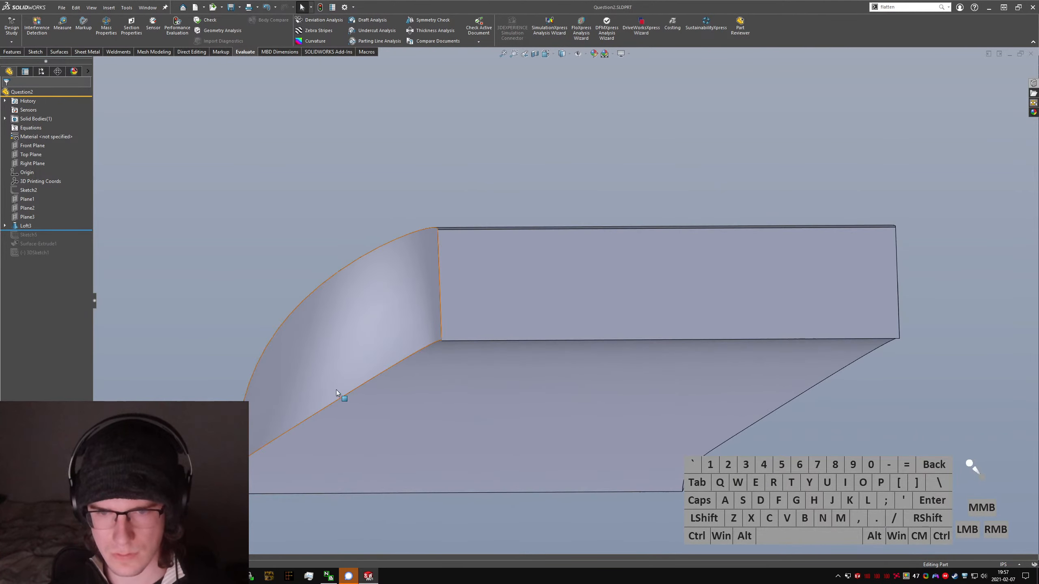
pyautogui.click(180, 338)
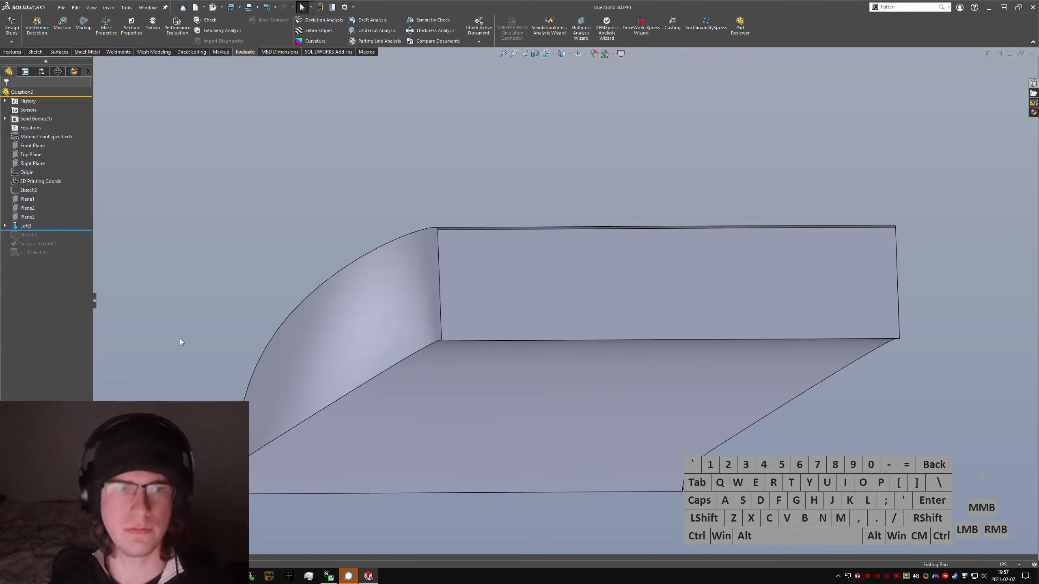
pyautogui.hotkey('ctrl', 's')
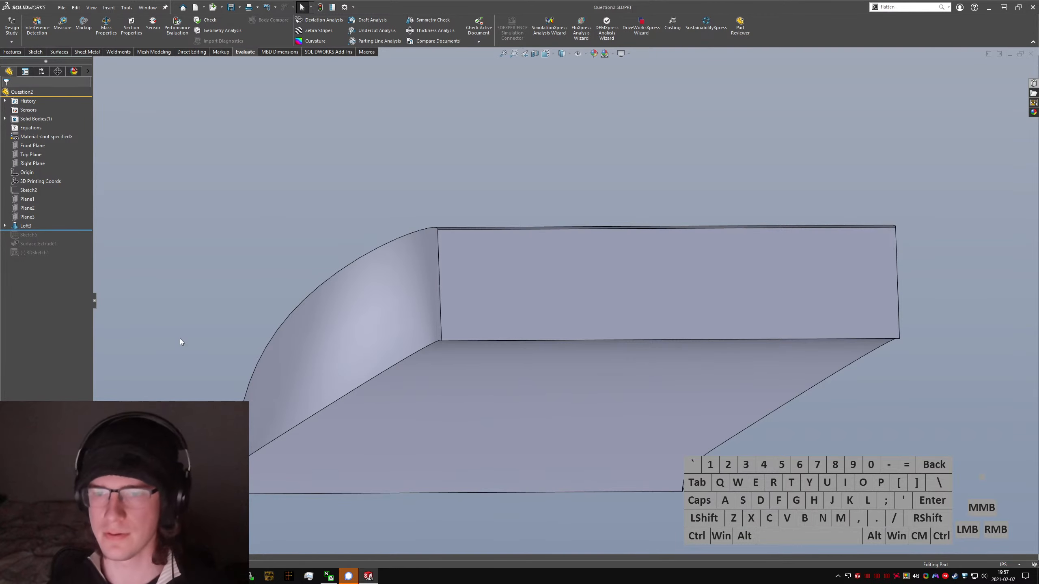
pyautogui.moveTo(442, 364); pyautogui.dragTo(513, 346, button='middle')
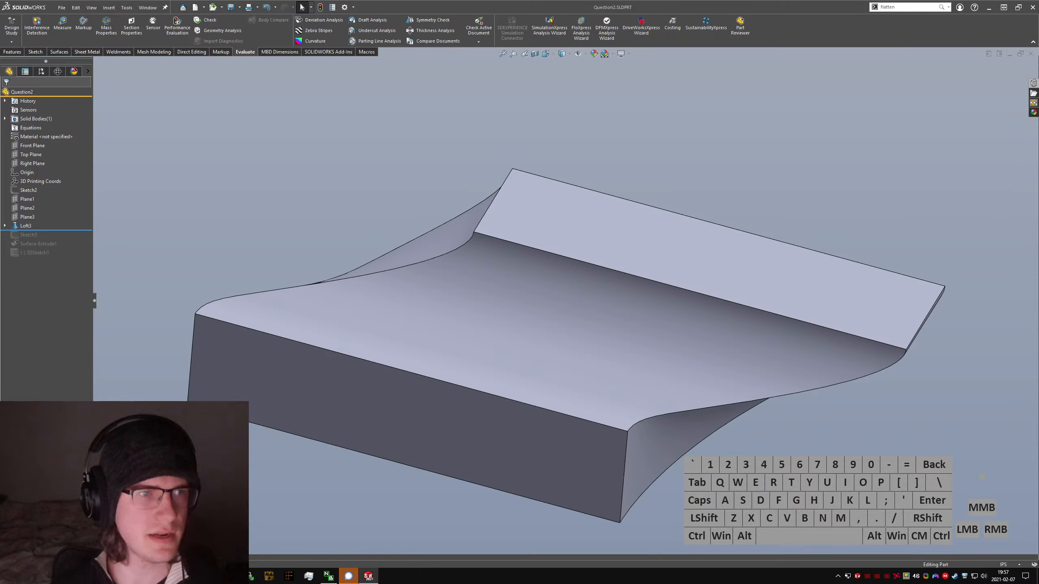
pyautogui.click(234, 203)
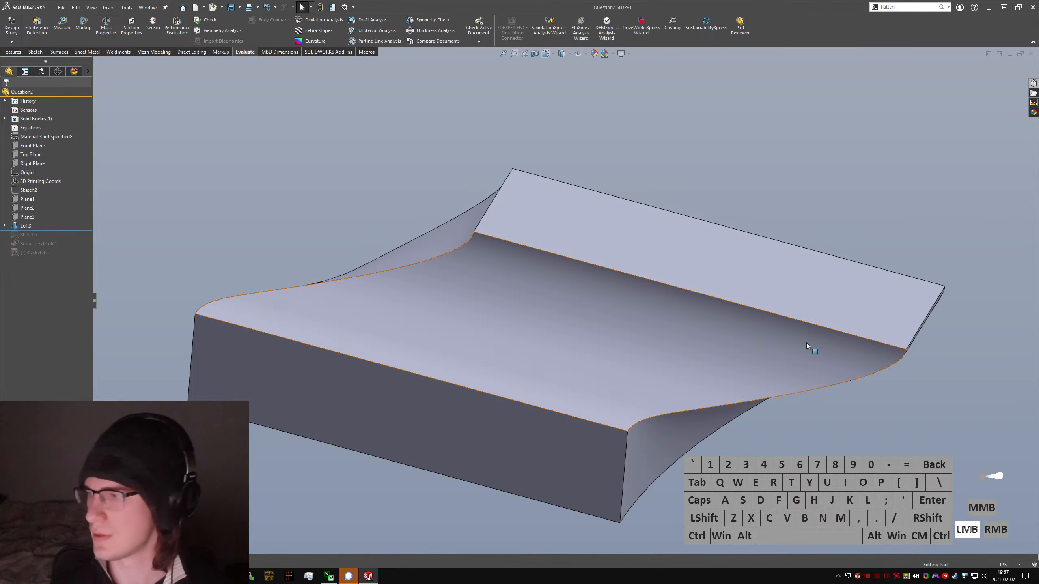